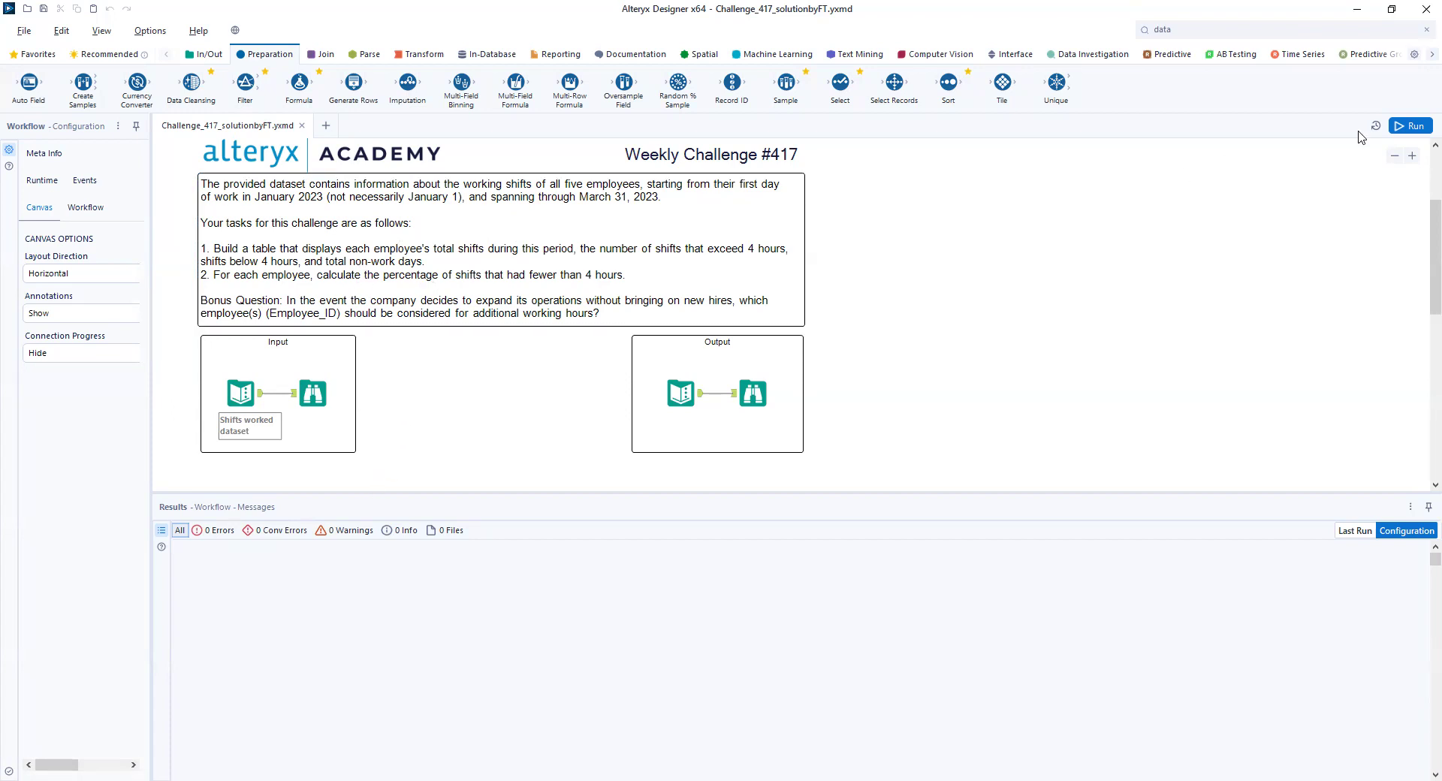
- Run the workflow and view the output records of the shifts worked dataset input
{"action": "left_click", "coordinate": [1411, 130]}
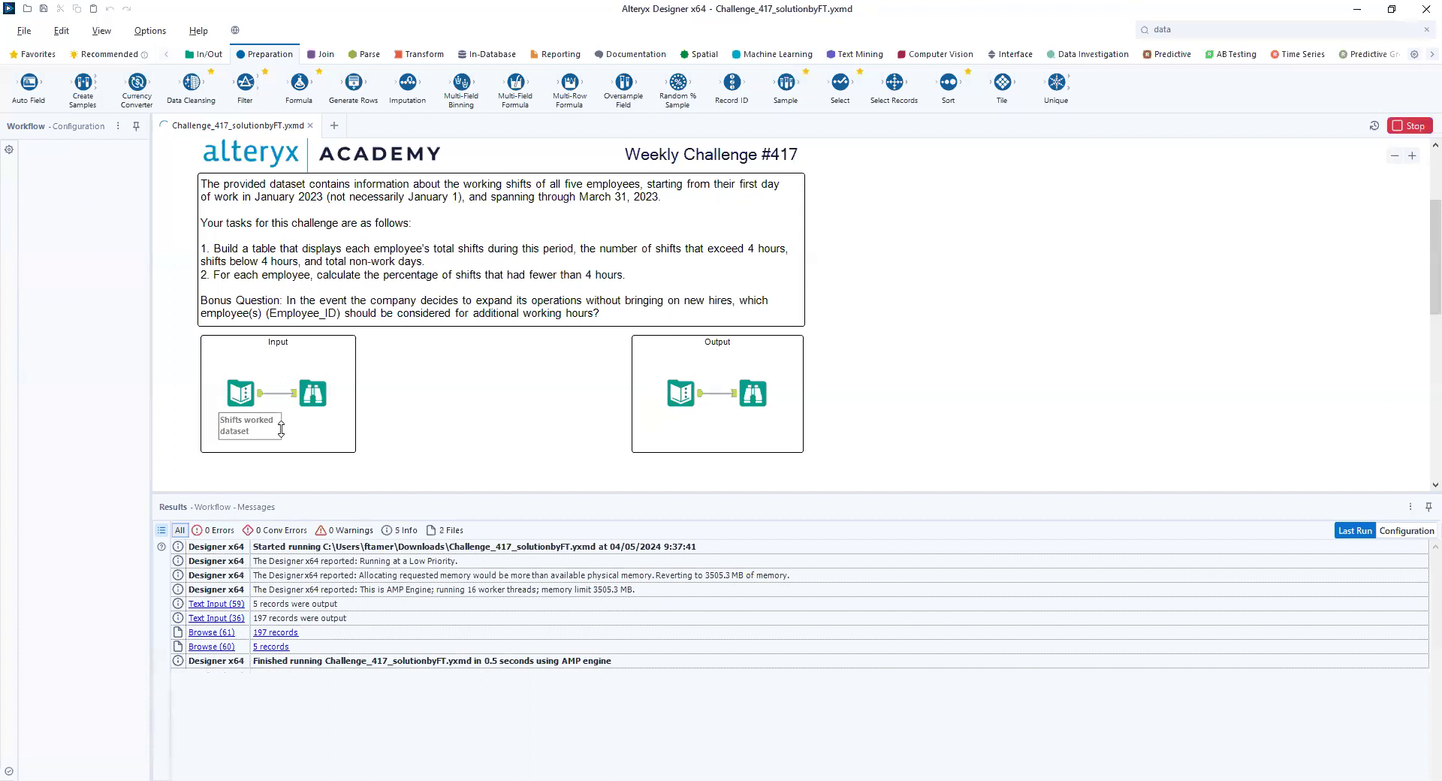
{"action": "left_click", "coordinate": [262, 406]}
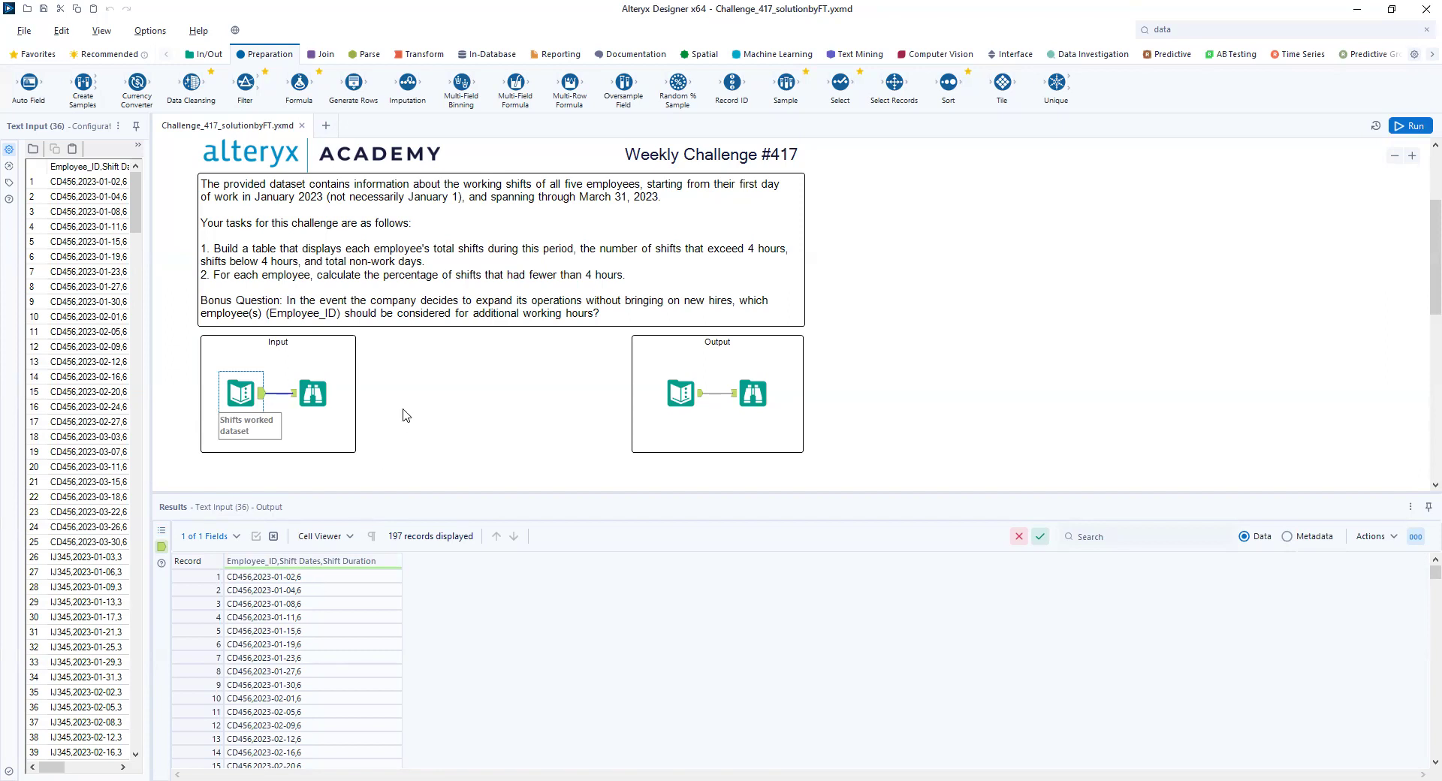
- Add a Text To Columns tool below the Input container and connect the shifts worked dataset to it
{"action": "scroll", "coordinate": [403, 412], "scroll_direction": "down", "scroll_amount": 1}
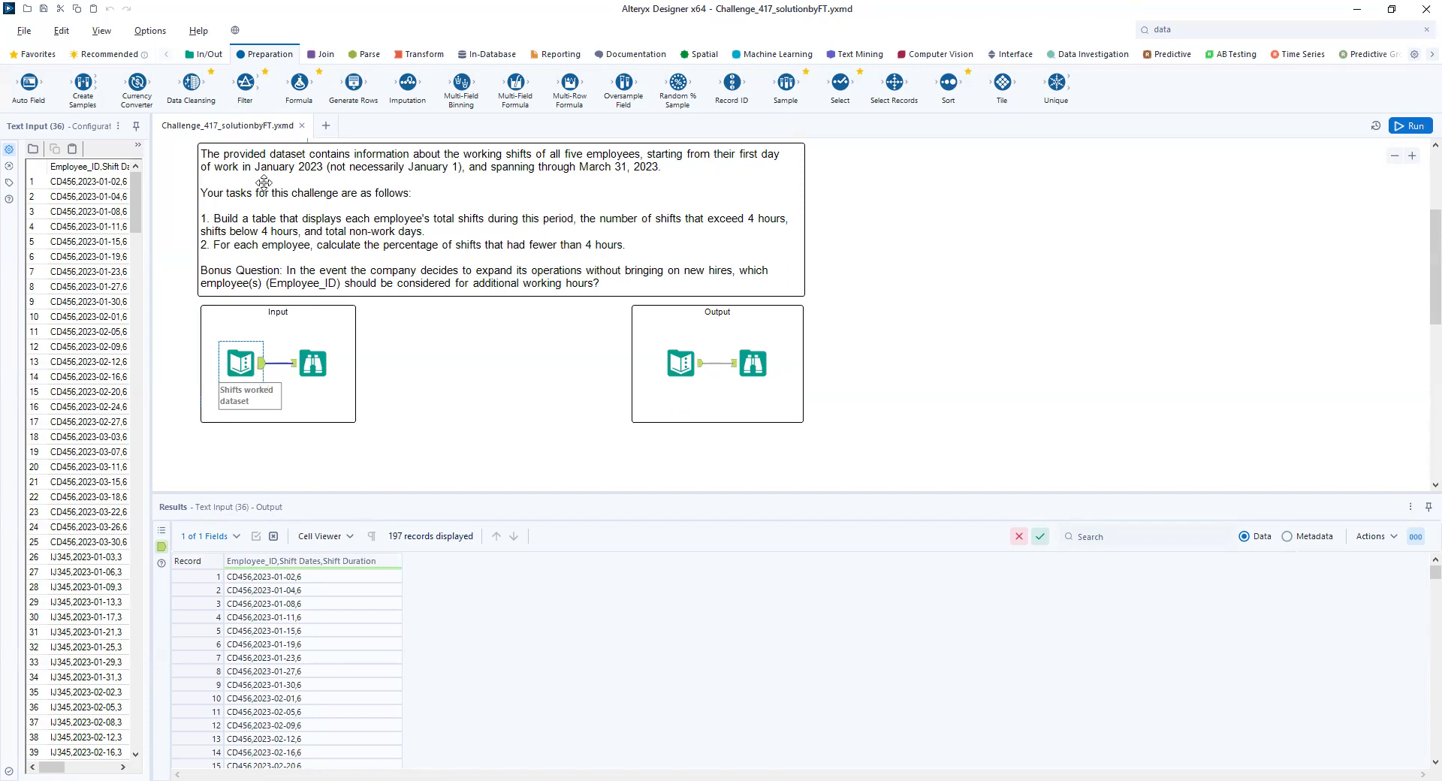
{"action": "left_click", "coordinate": [363, 54]}
{"action": "left_click_drag", "start_coordinate": [137, 87], "coordinate": [313, 462]}
{"action": "left_click_drag", "start_coordinate": [262, 365], "coordinate": [295, 459]}
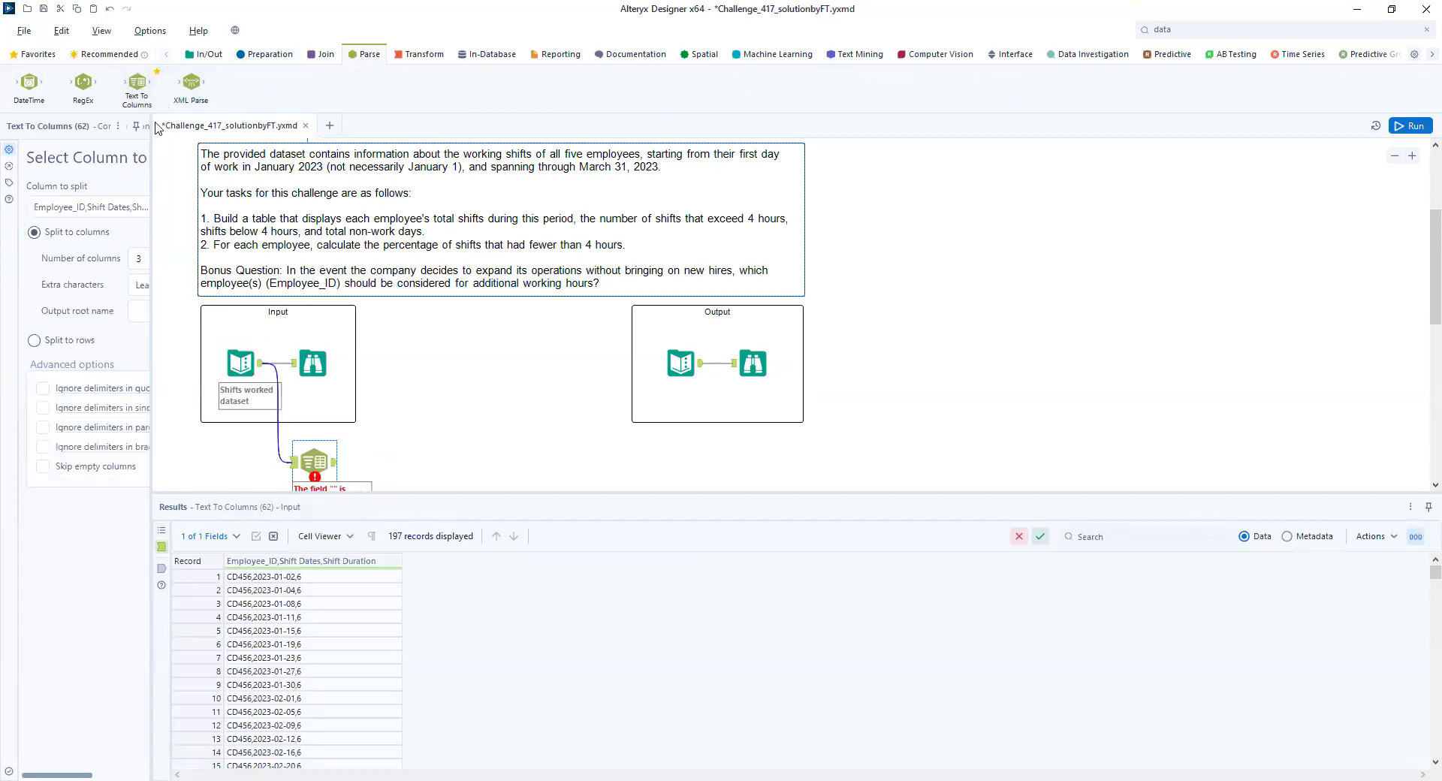
- Set a comma as the delimiter for splitting into 3 columns, then run the workflow and view the split output
{"action": "left_click_drag", "start_coordinate": [186, 125], "coordinate": [268, 129]}
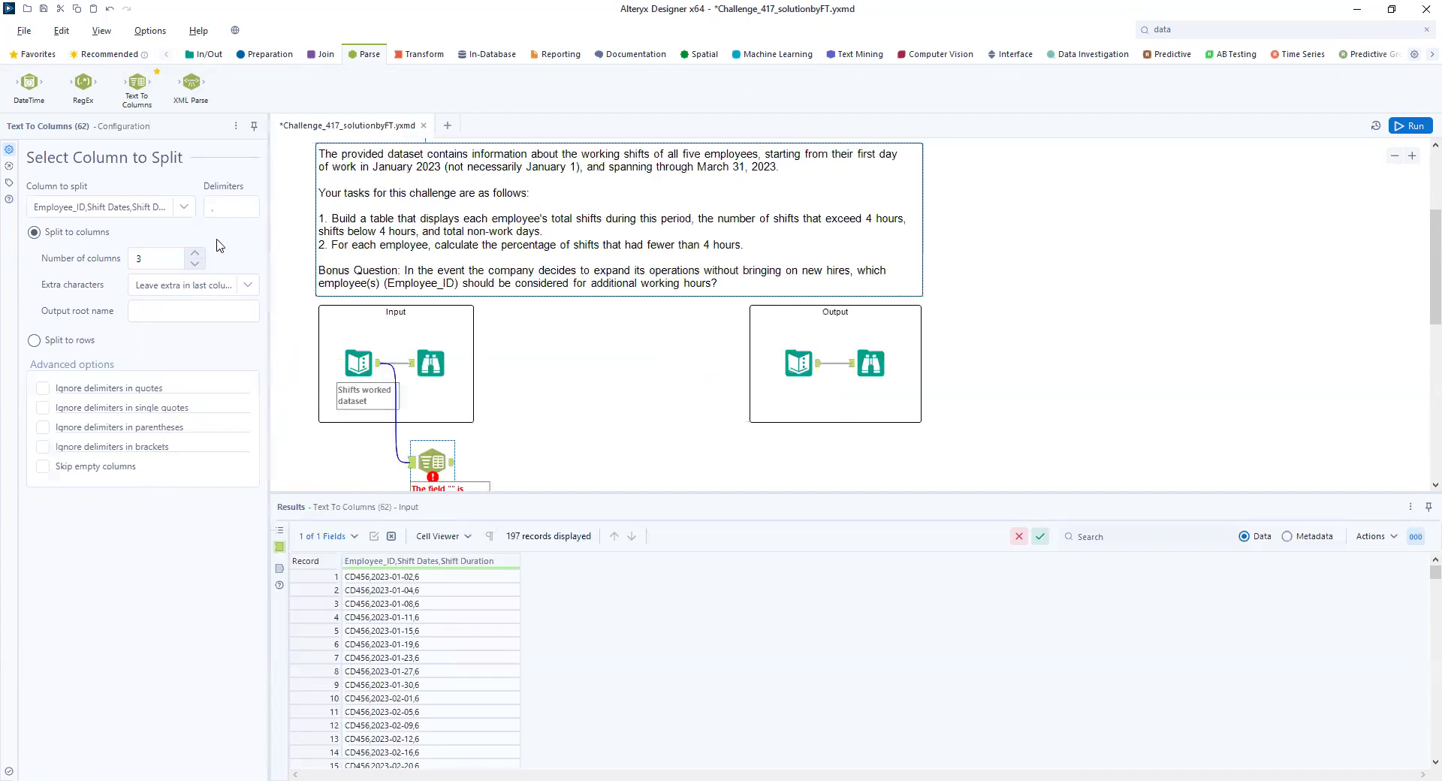
{"action": "left_click", "coordinate": [216, 207]}
{"action": "left_click", "coordinate": [1416, 125]}
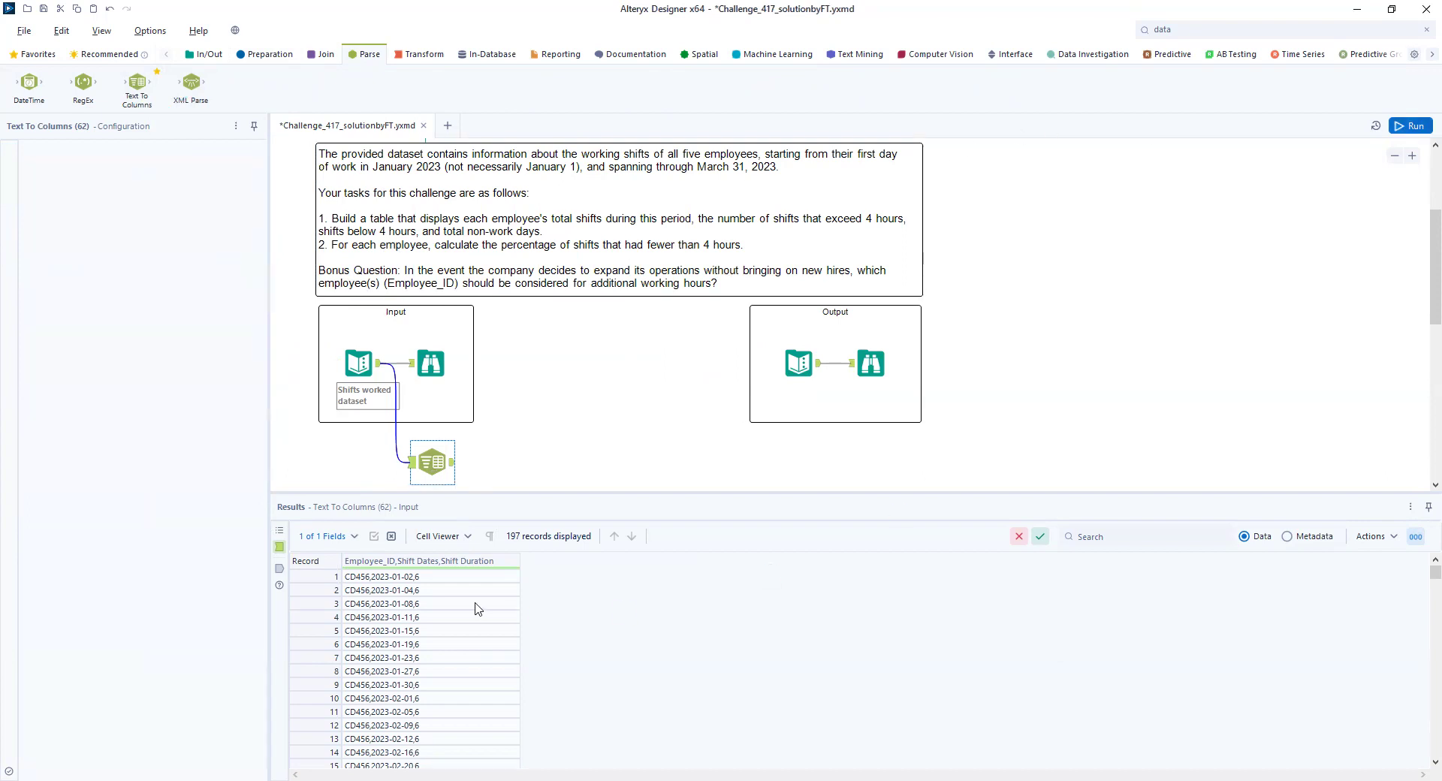
{"action": "left_click", "coordinate": [455, 467]}
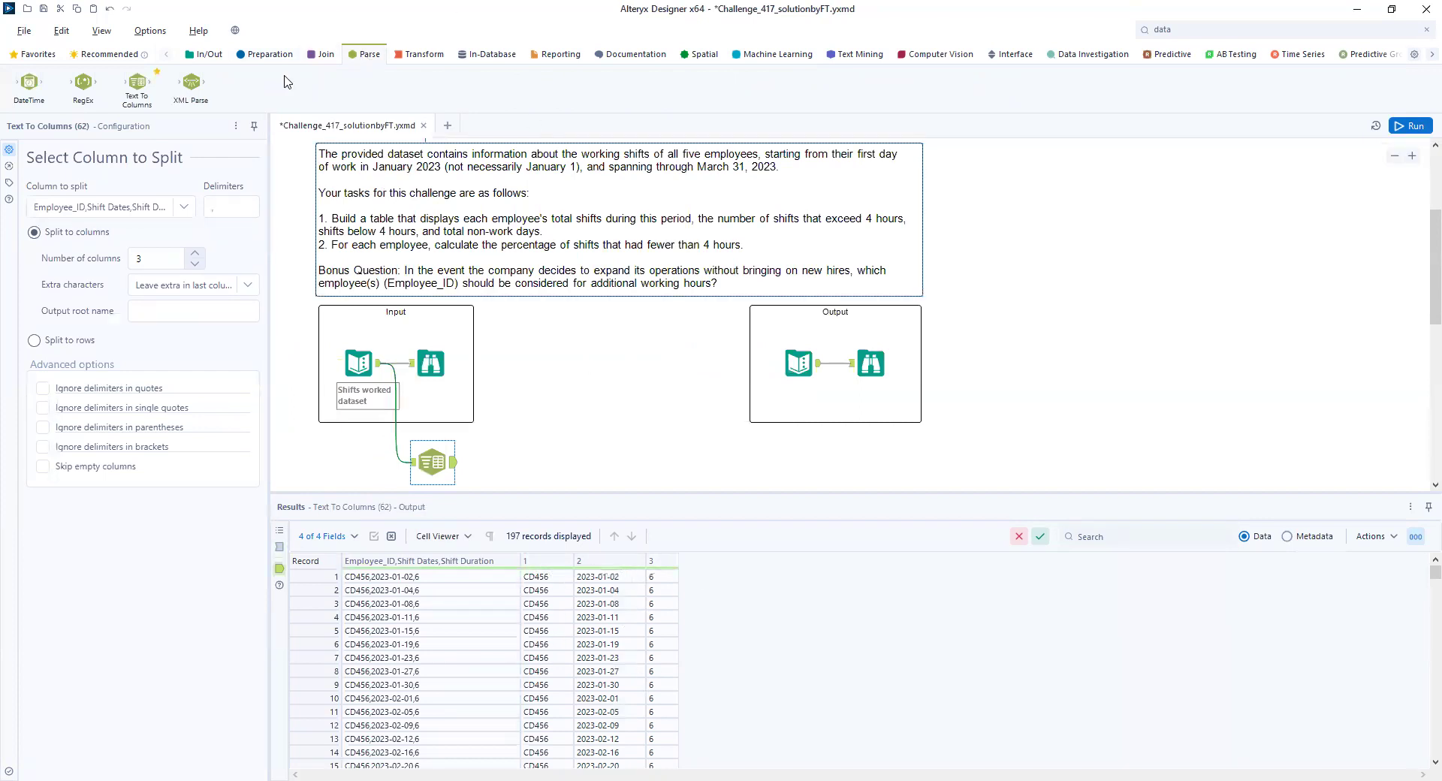
- Add a Select tool after Text To Columns and exclude the original combined Employee_ID,Shift Dates,Shift Duration field
{"action": "left_click", "coordinate": [275, 57]}
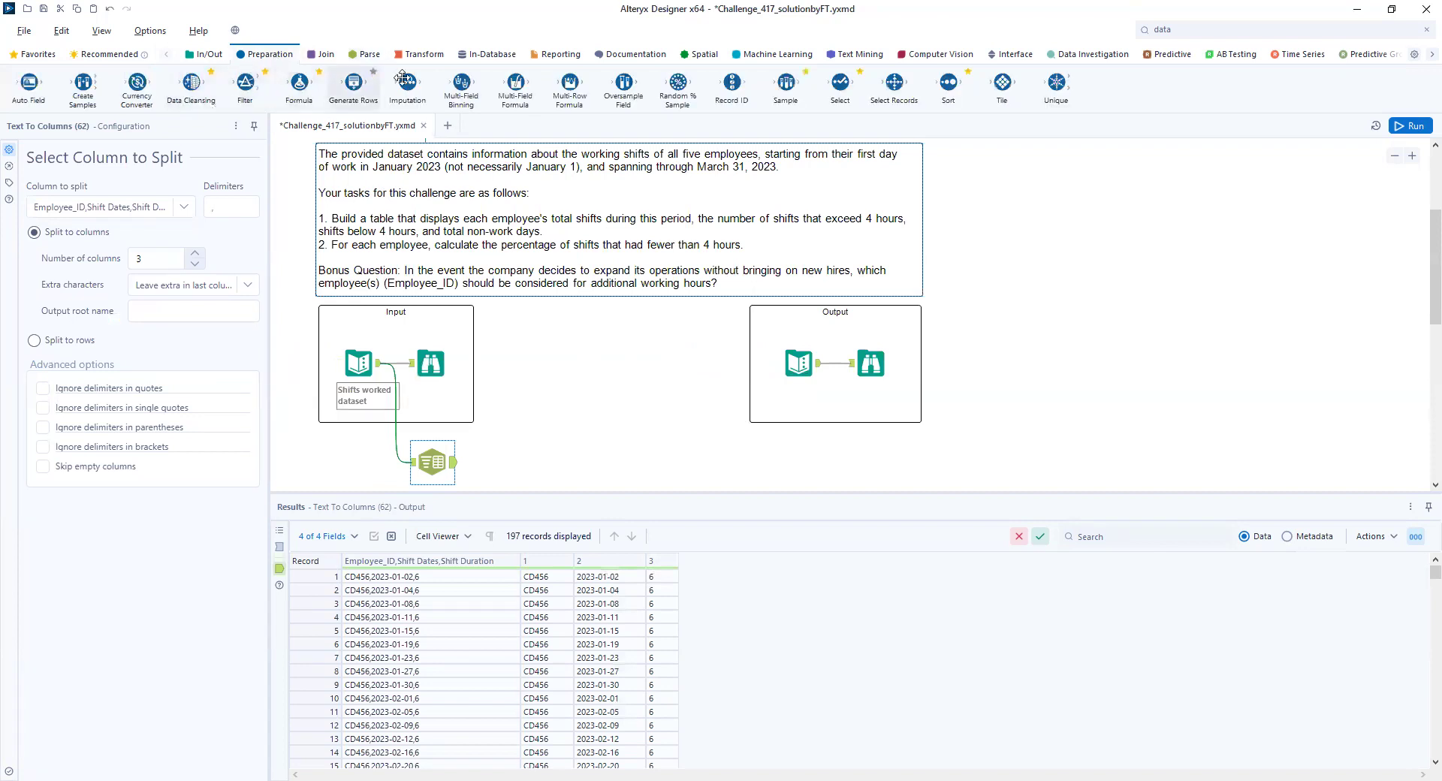
{"action": "left_click_drag", "start_coordinate": [831, 93], "coordinate": [525, 452]}
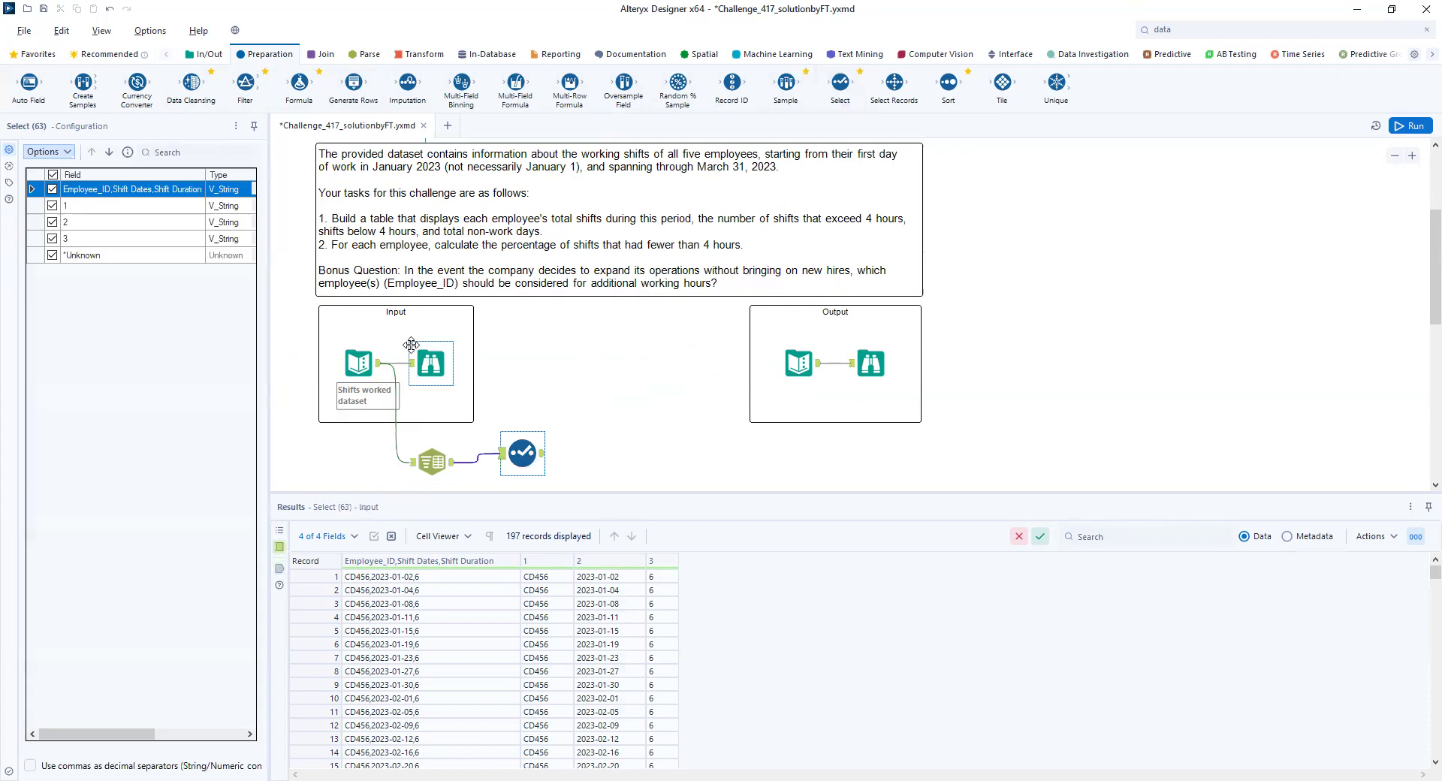
{"action": "left_click", "coordinate": [52, 190]}
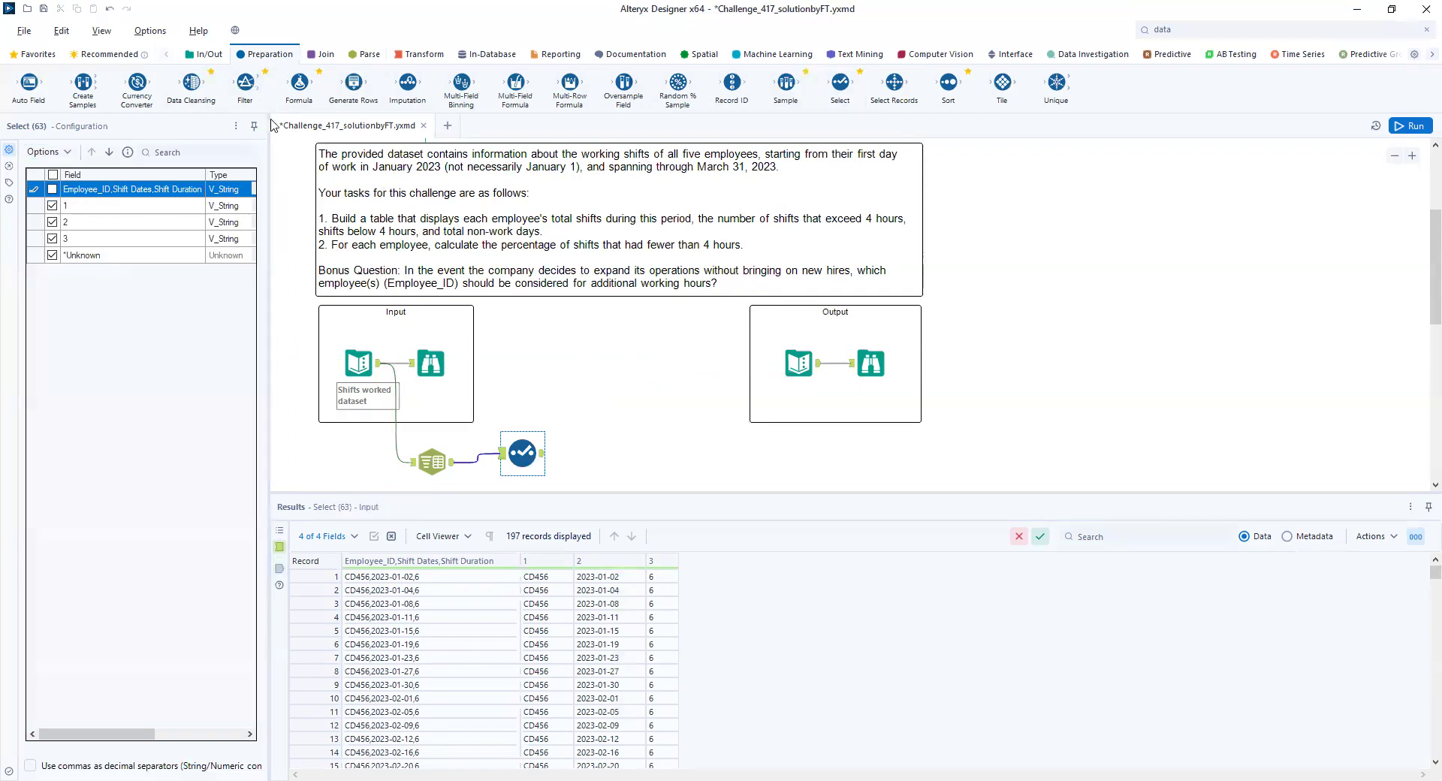
- Rename field 1 to Employee_ID, and set field 2 to the Date type with the name Shift Date
{"action": "left_click_drag", "start_coordinate": [272, 120], "coordinate": [379, 121]}
{"action": "left_click", "coordinate": [307, 206]}
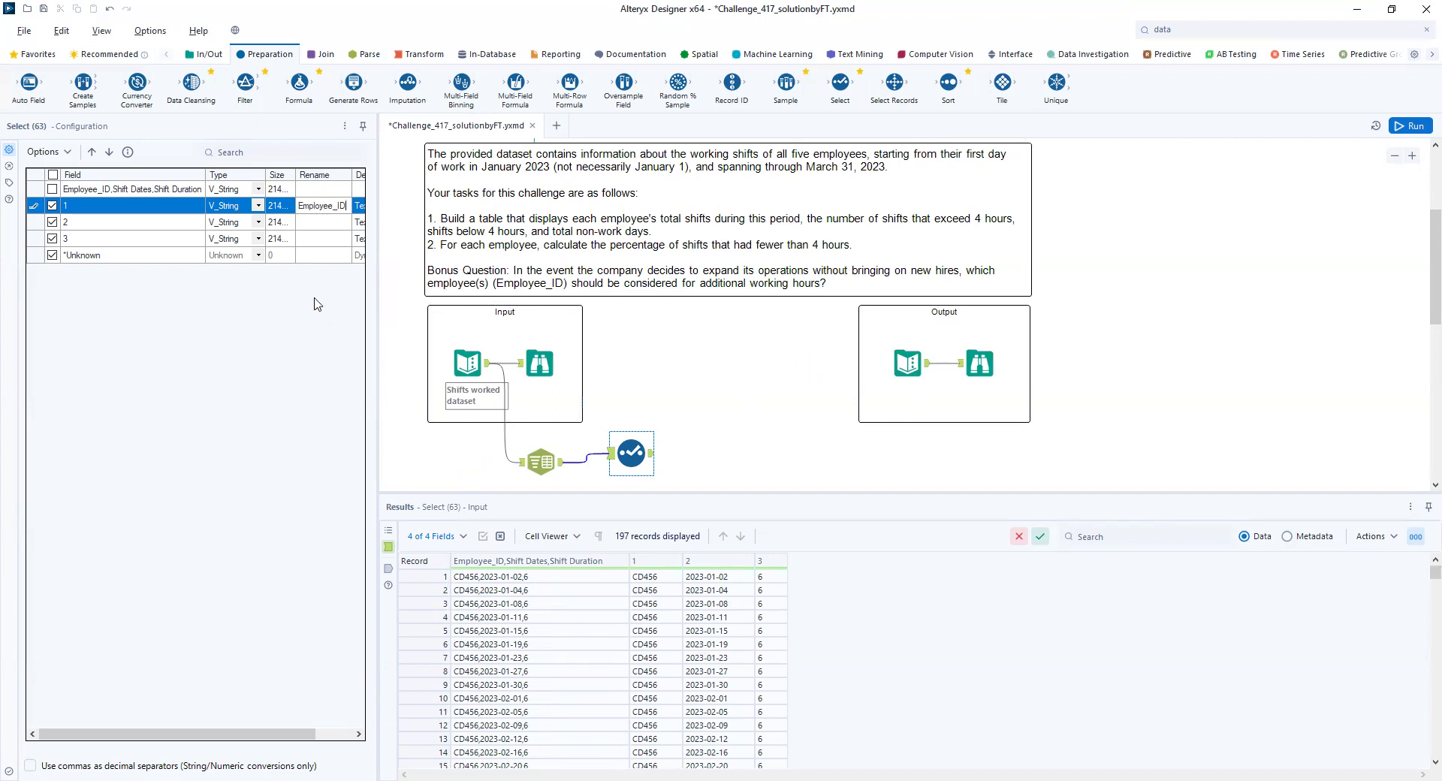
{"action": "left_click", "coordinate": [256, 224]}
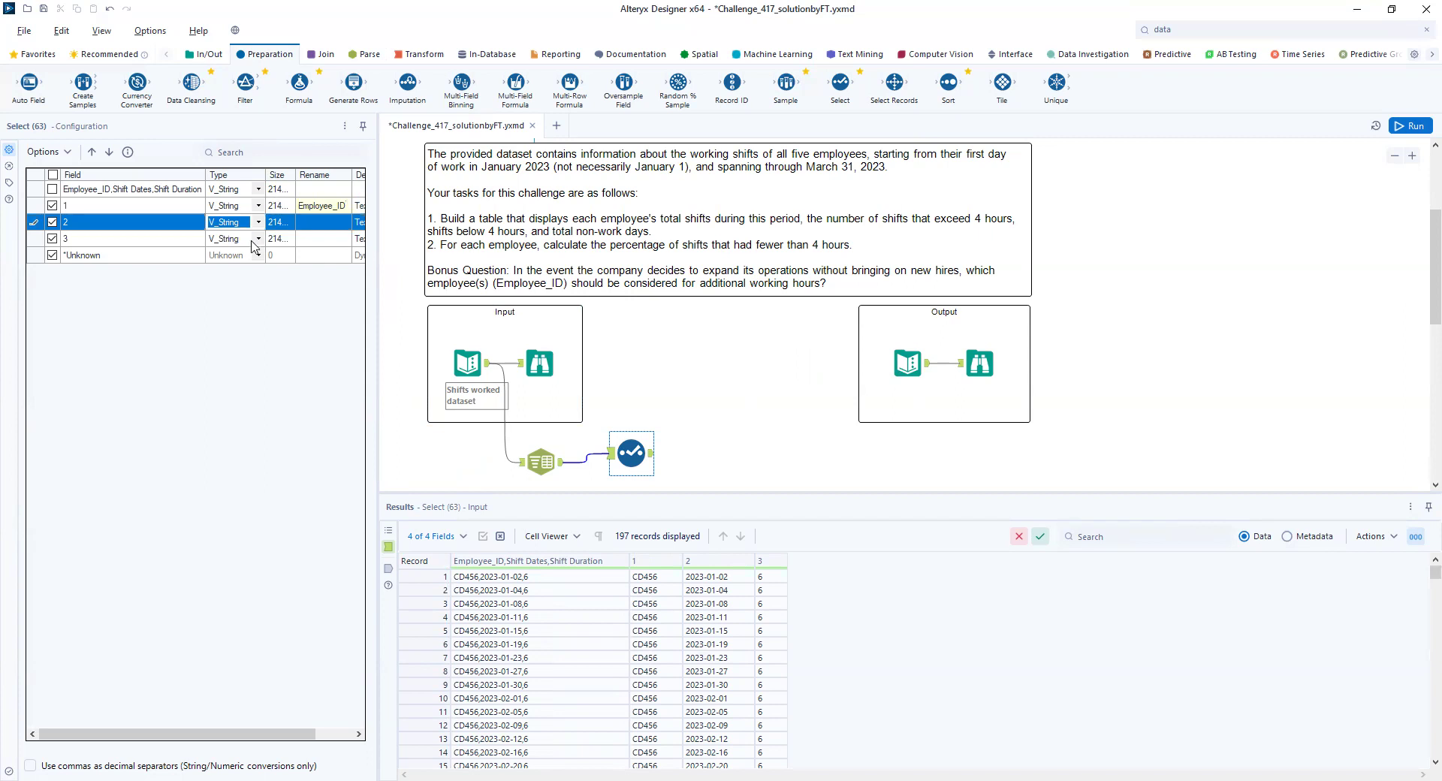
{"action": "left_click", "coordinate": [257, 224]}
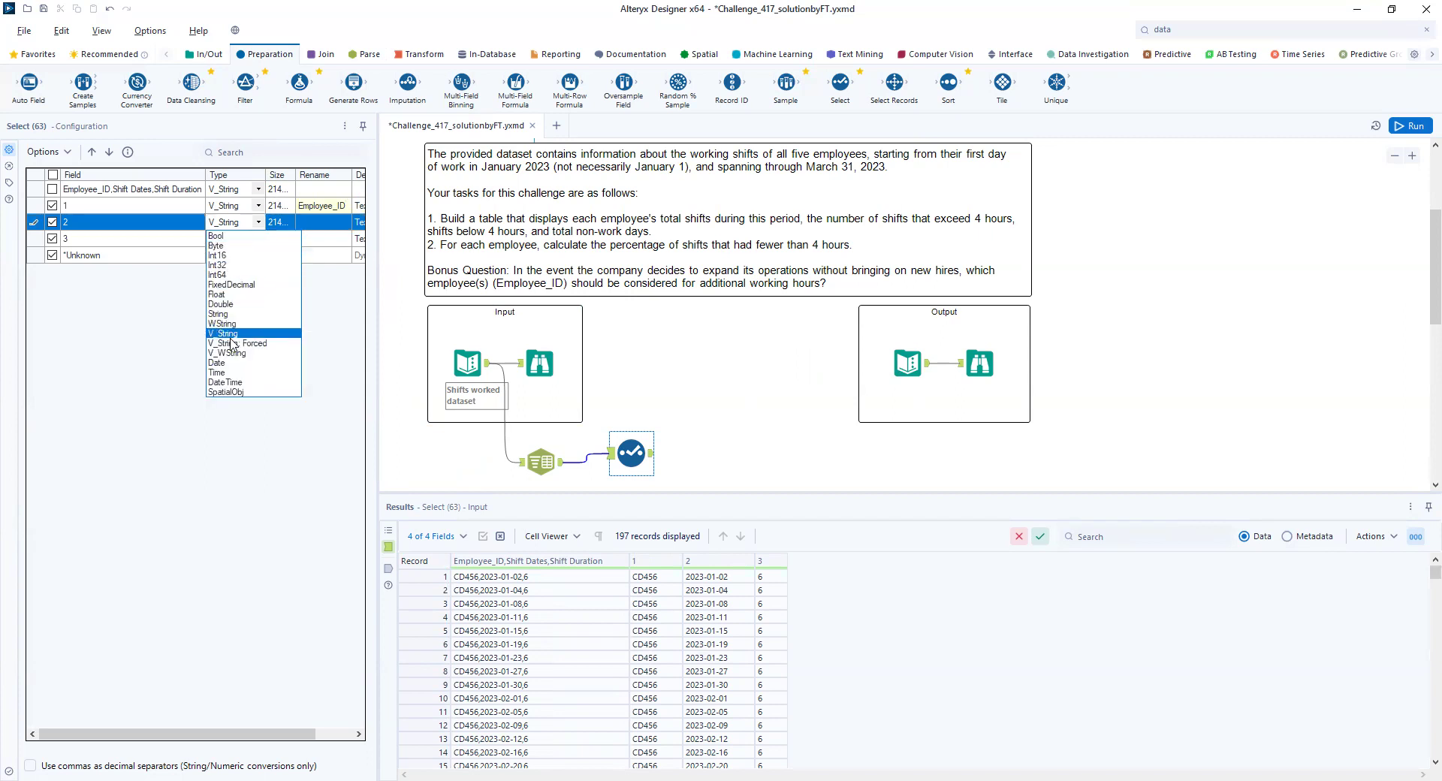
{"action": "left_click", "coordinate": [226, 366]}
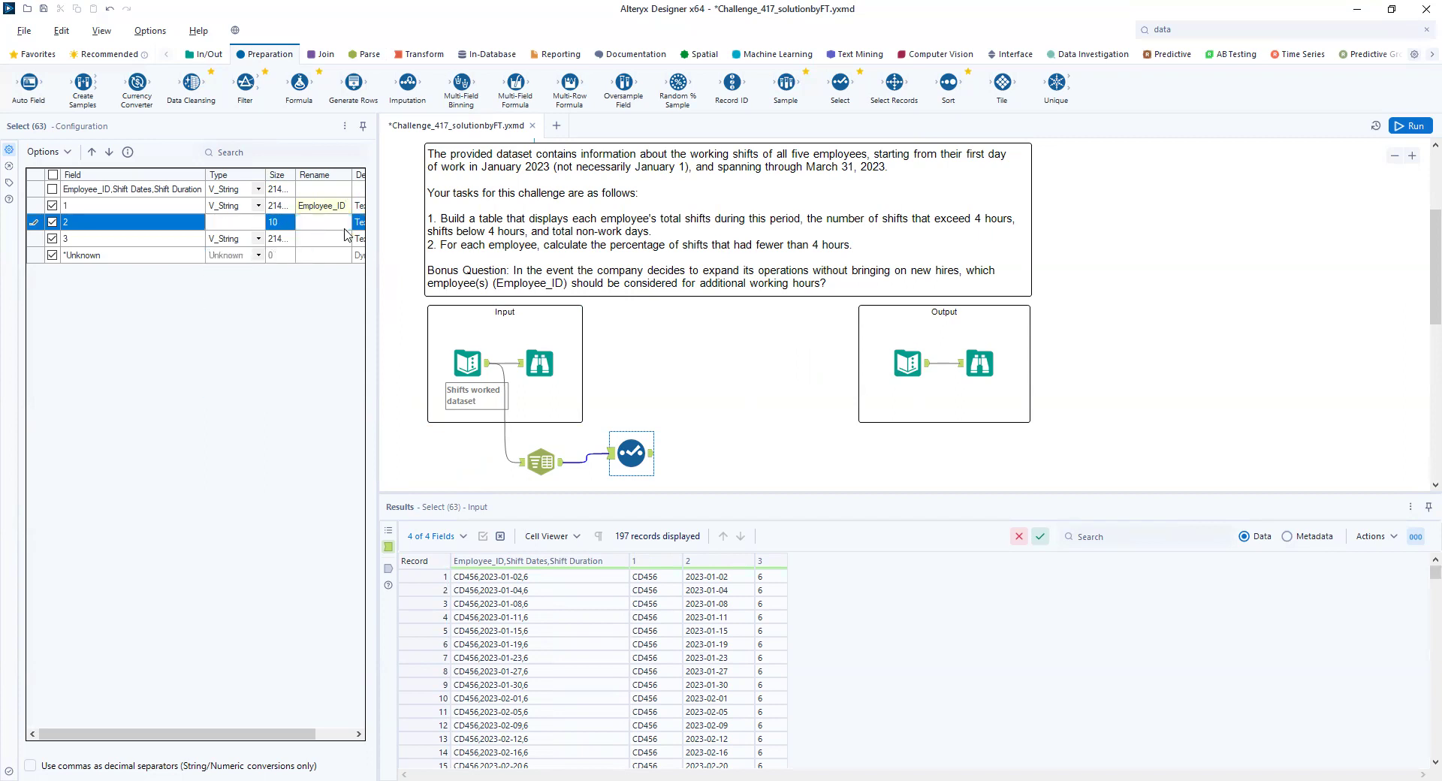
{"action": "left_click", "coordinate": [329, 222]}
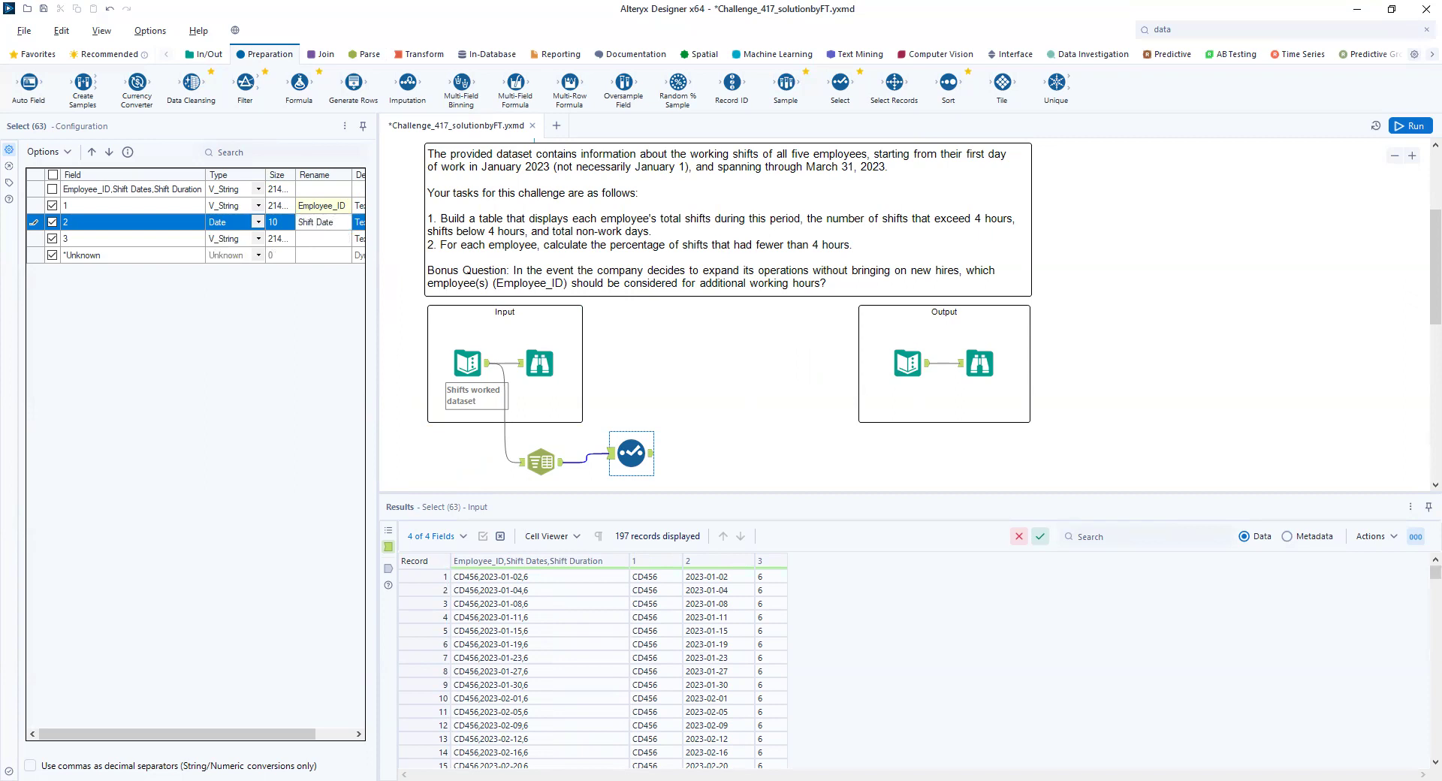
- Set field 3 to Int64 with the name Shift Duration, then run the workflow and view the Select output
{"action": "left_click", "coordinate": [258, 240]}
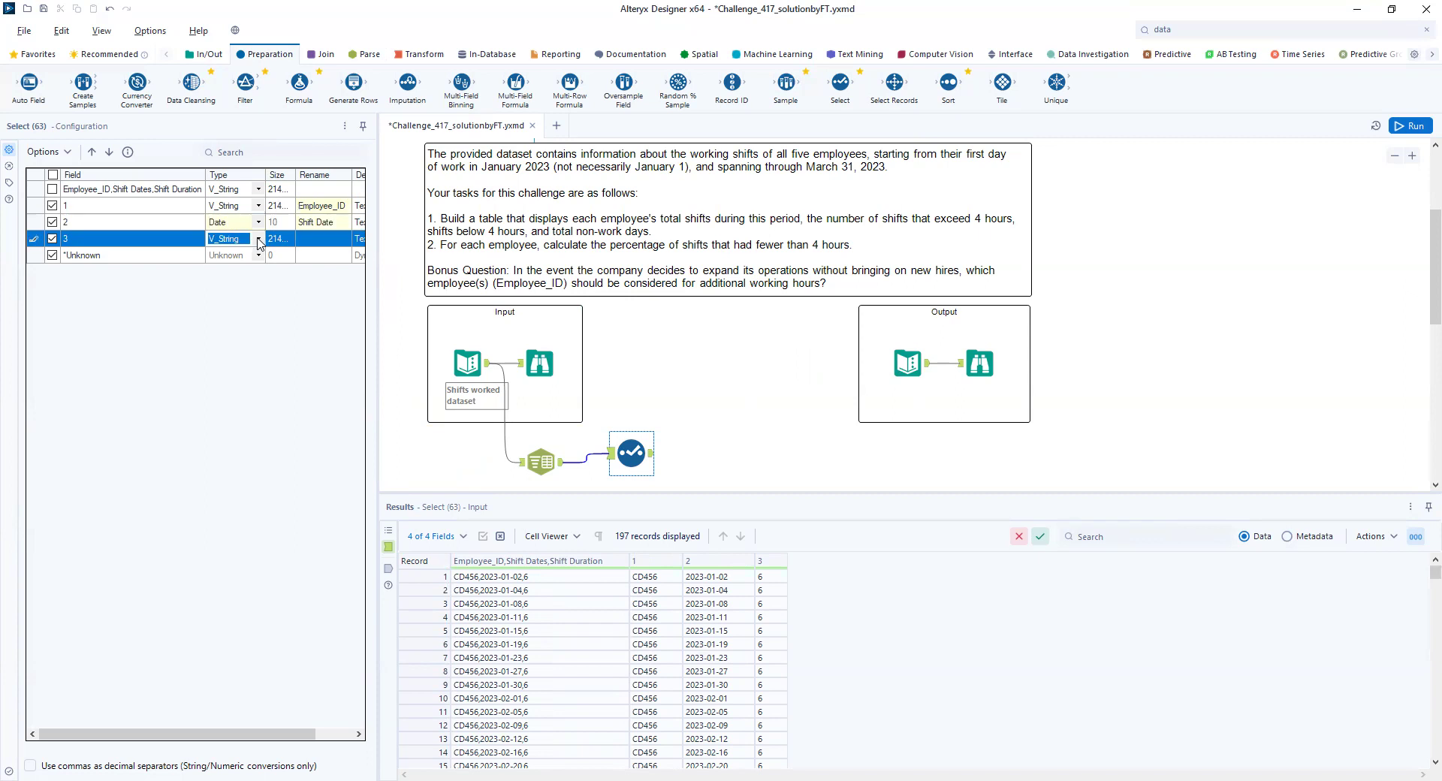
{"action": "left_click", "coordinate": [258, 241]}
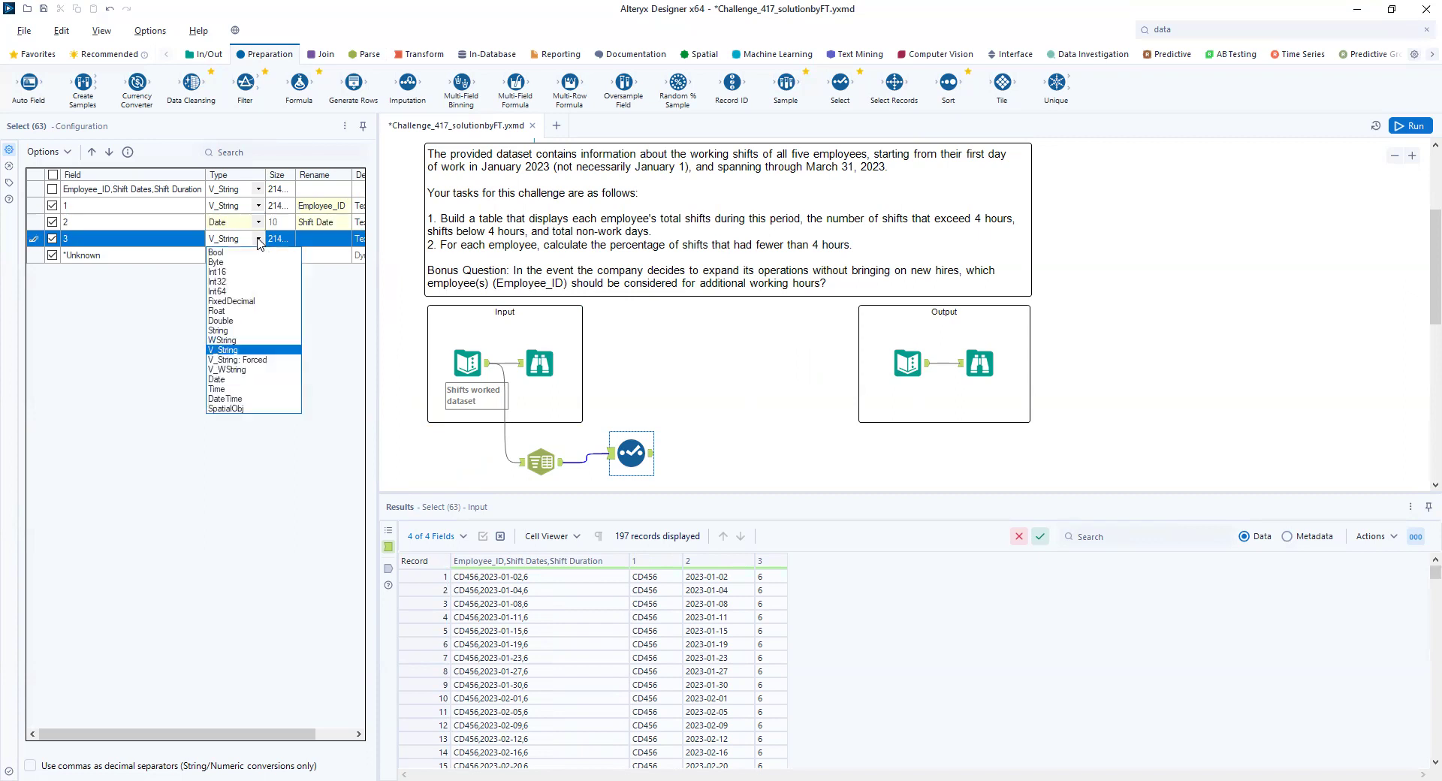
{"action": "left_click", "coordinate": [223, 293]}
{"action": "left_click", "coordinate": [322, 239]}
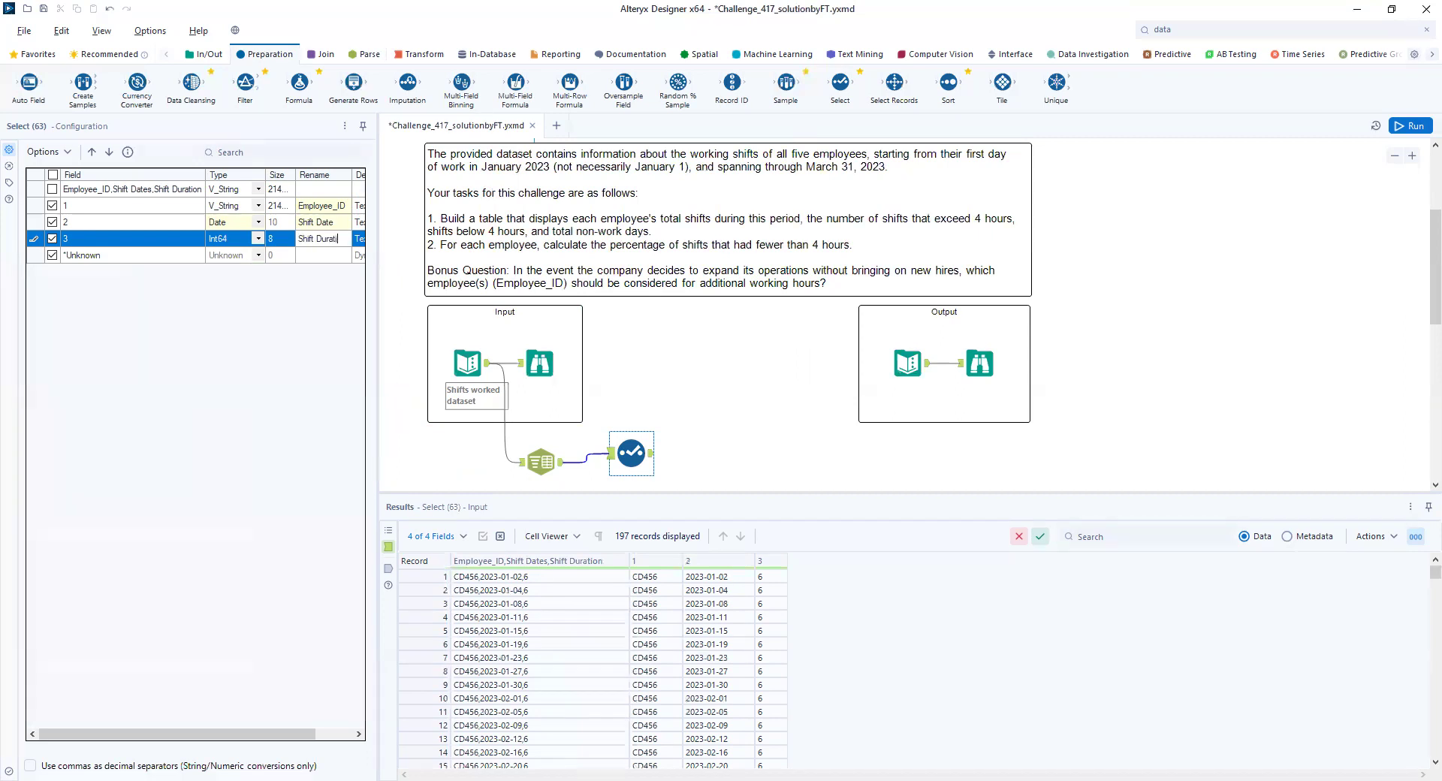
{"action": "left_click", "coordinate": [1399, 127]}
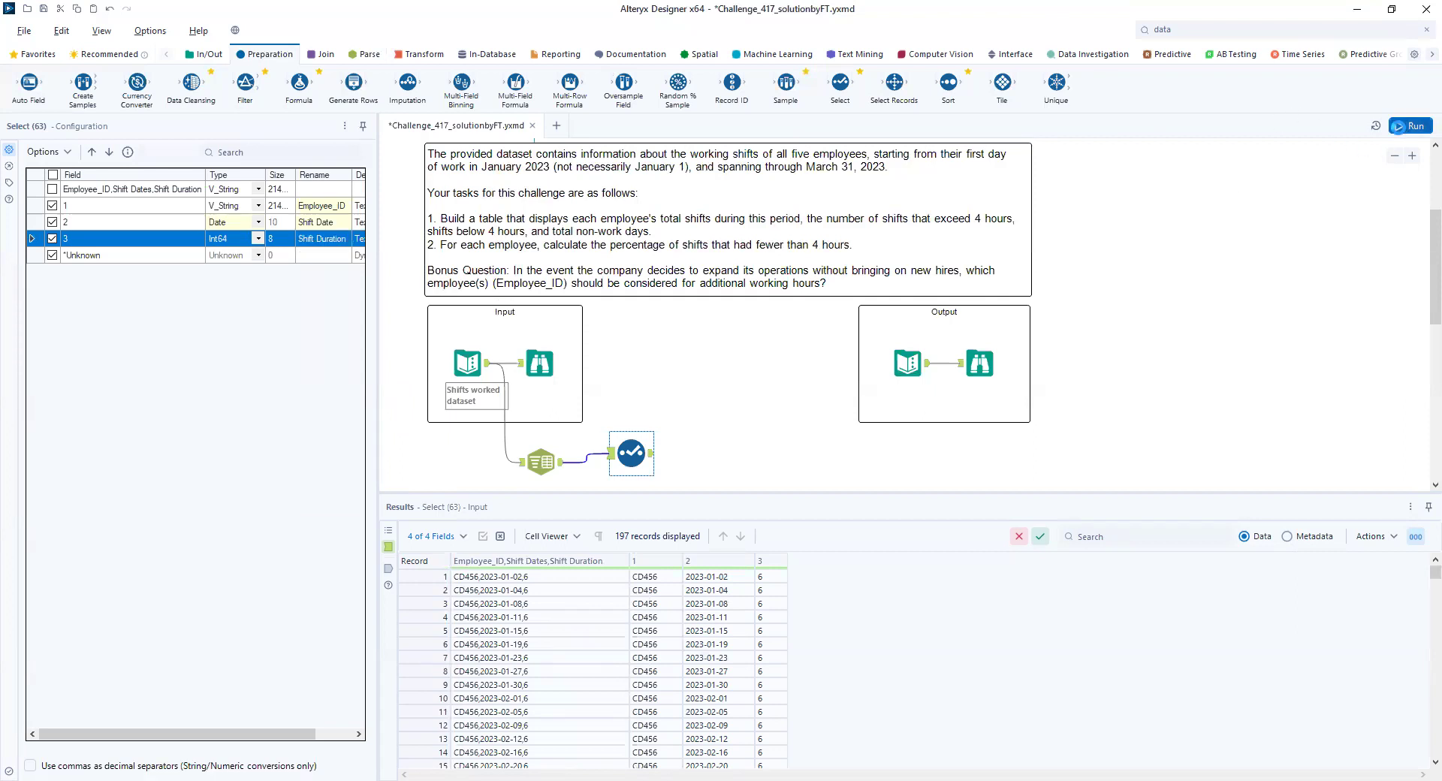
{"action": "left_click", "coordinate": [651, 454]}
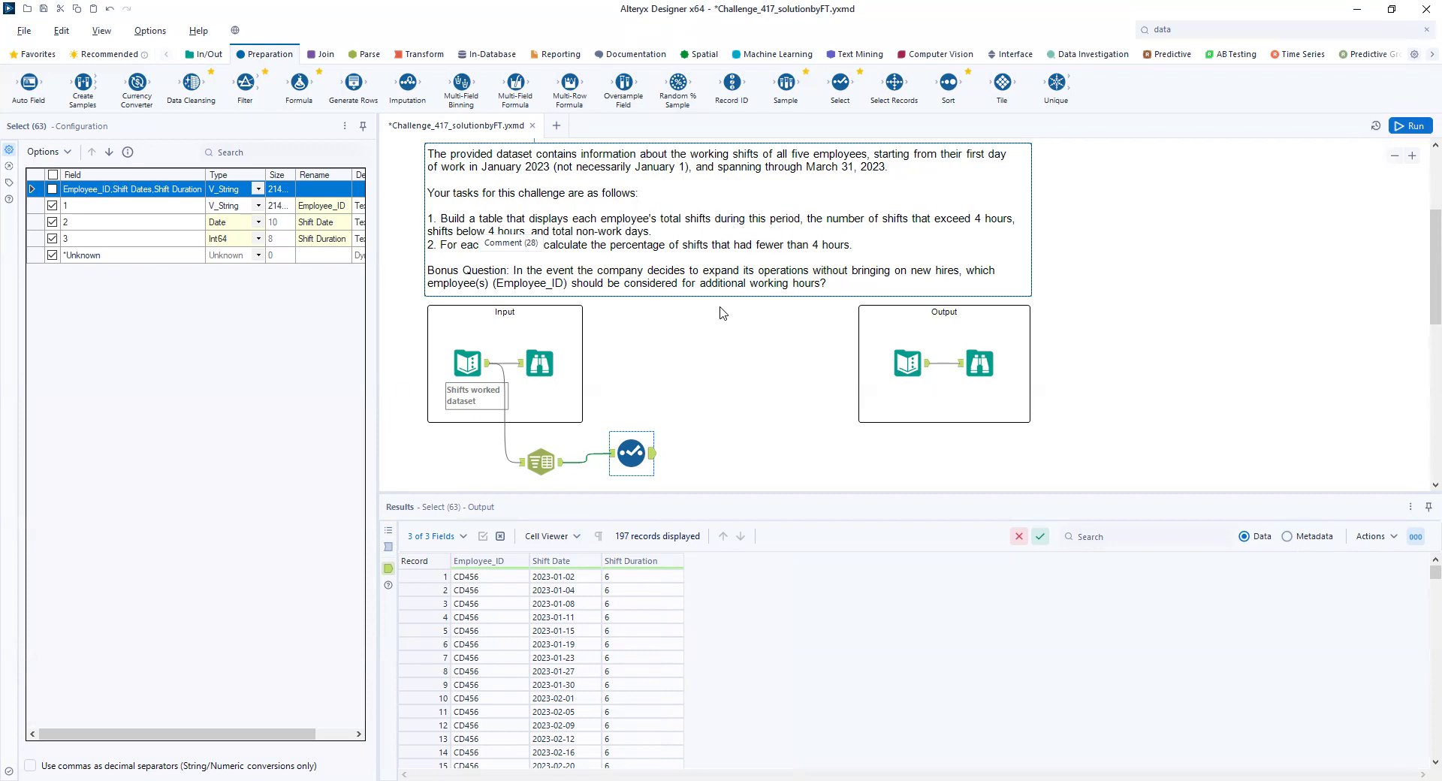
- Add a Summarize tool after the Select tool and group by Employee_ID
{"action": "scroll", "coordinate": [673, 614], "scroll_direction": "down", "scroll_amount": 2}
{"action": "left_click", "coordinate": [429, 57]}
{"action": "left_click_drag", "start_coordinate": [245, 86], "coordinate": [706, 459]}
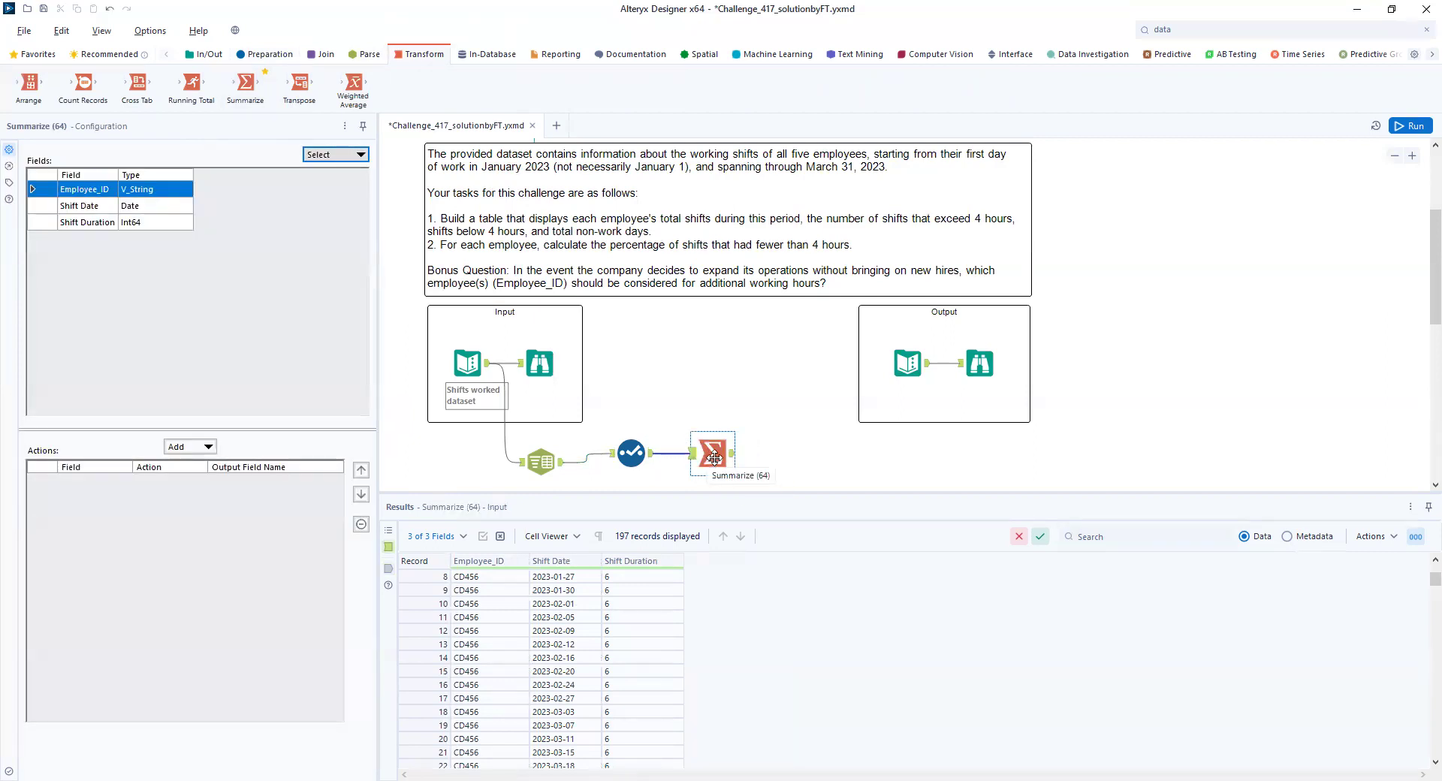
{"action": "left_click", "coordinate": [189, 446]}
{"action": "left_click", "coordinate": [217, 465]}
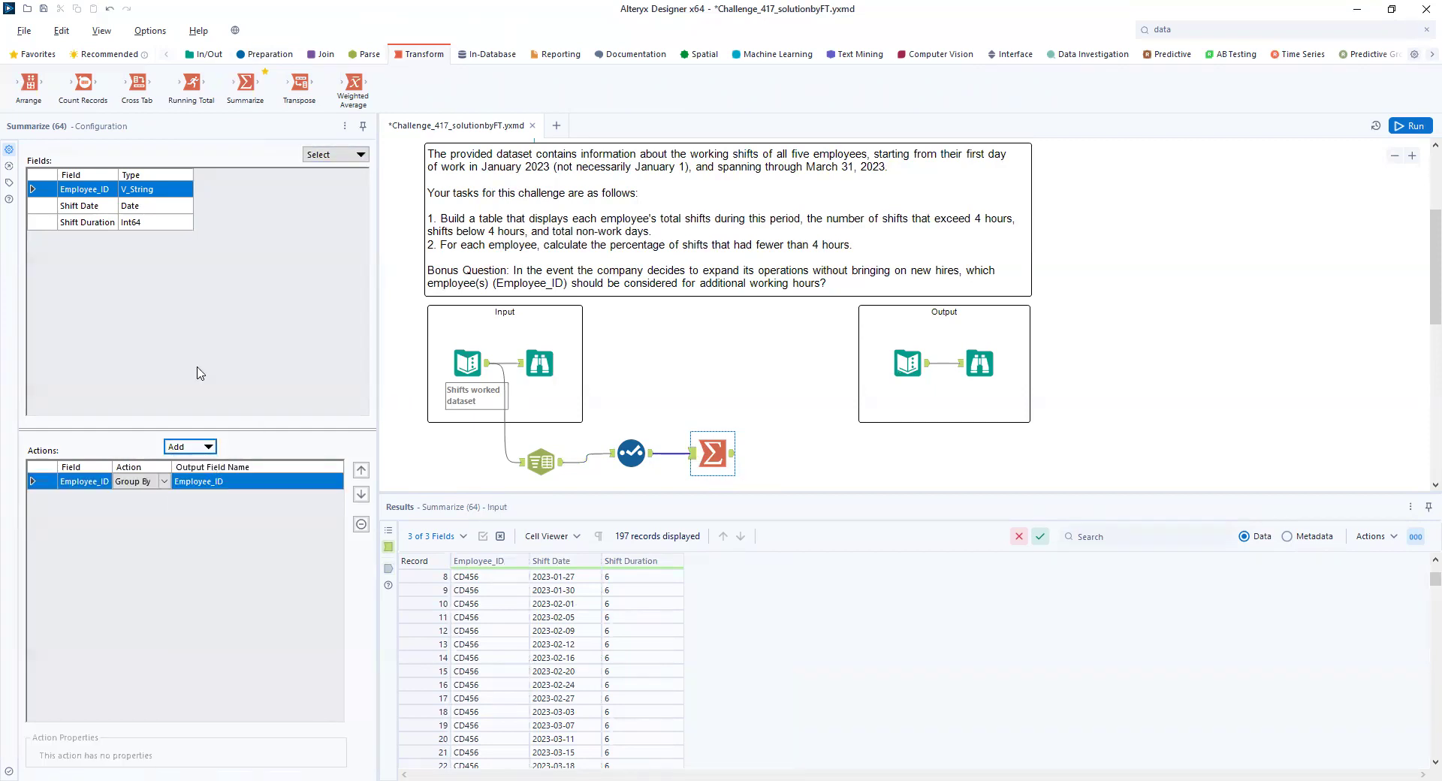
- Add Min and Max actions on Shift Date to the Summarize tool and run the workflow
{"action": "left_click", "coordinate": [93, 210]}
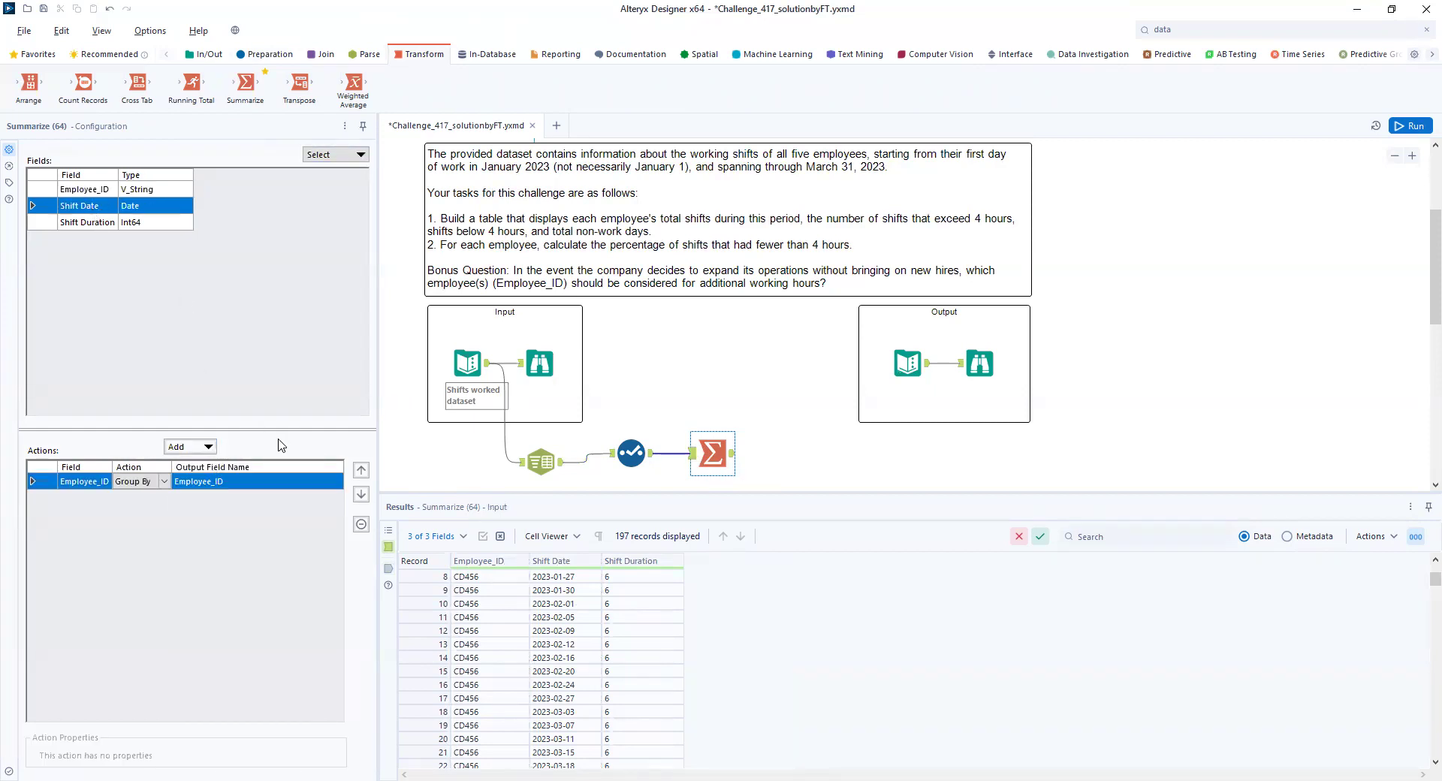
{"action": "left_click", "coordinate": [208, 447]}
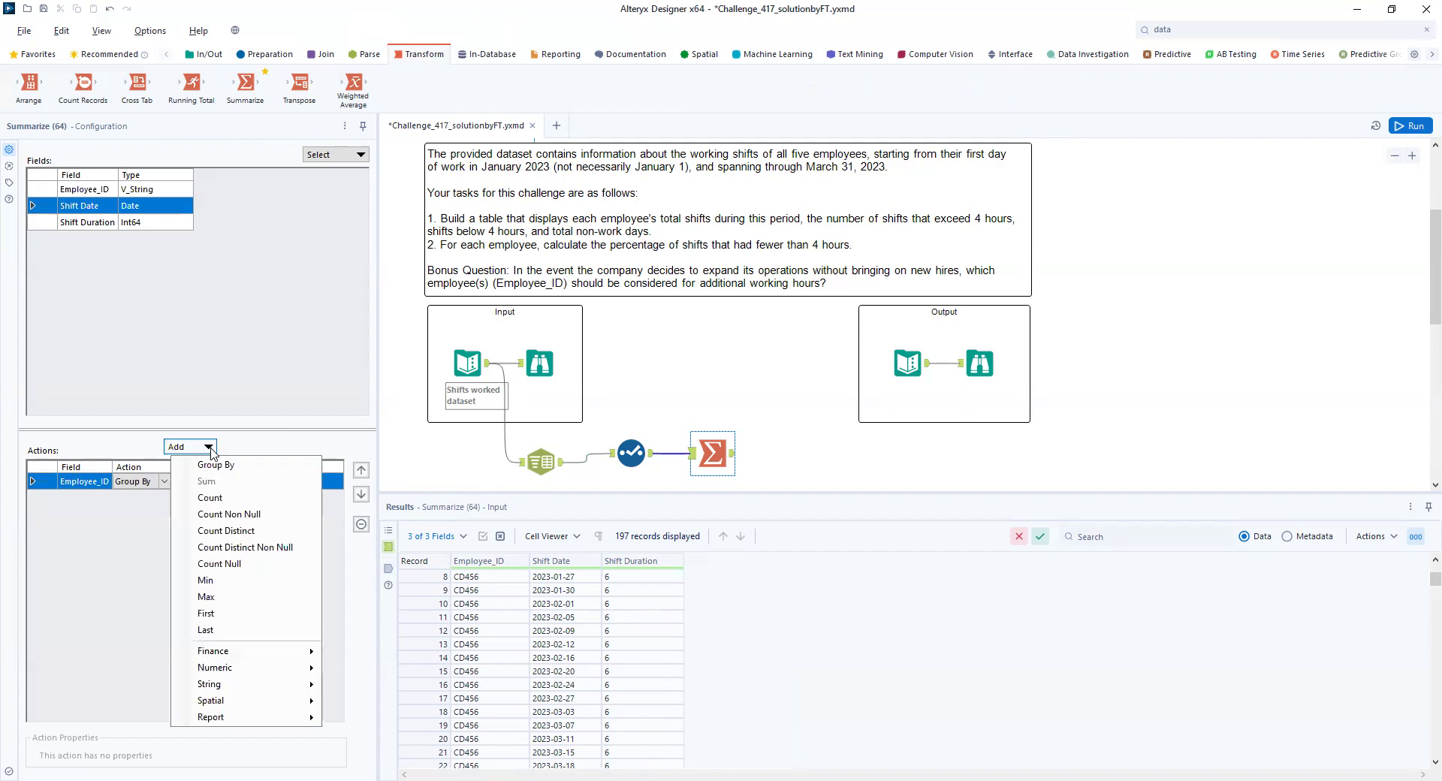
{"action": "left_click", "coordinate": [215, 583]}
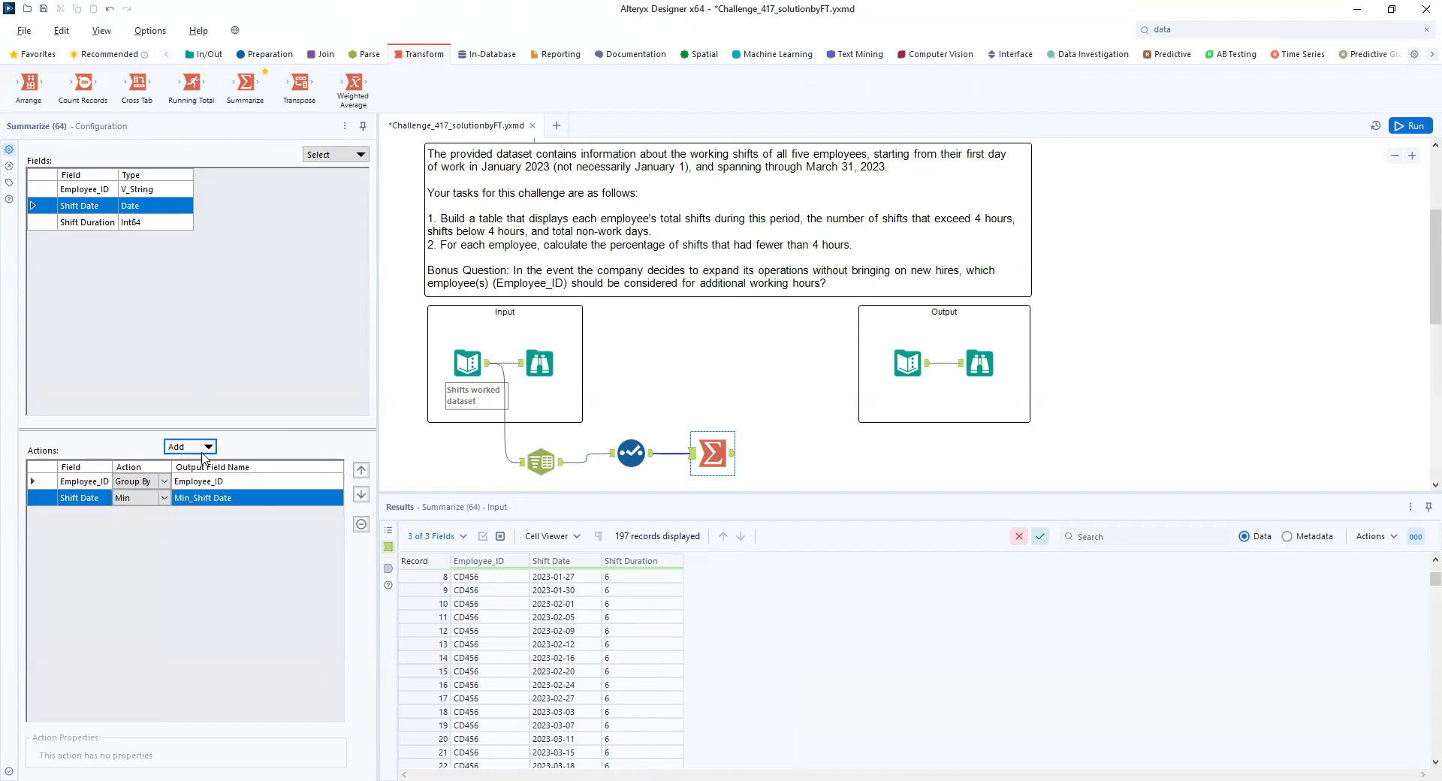
{"action": "left_click", "coordinate": [208, 447]}
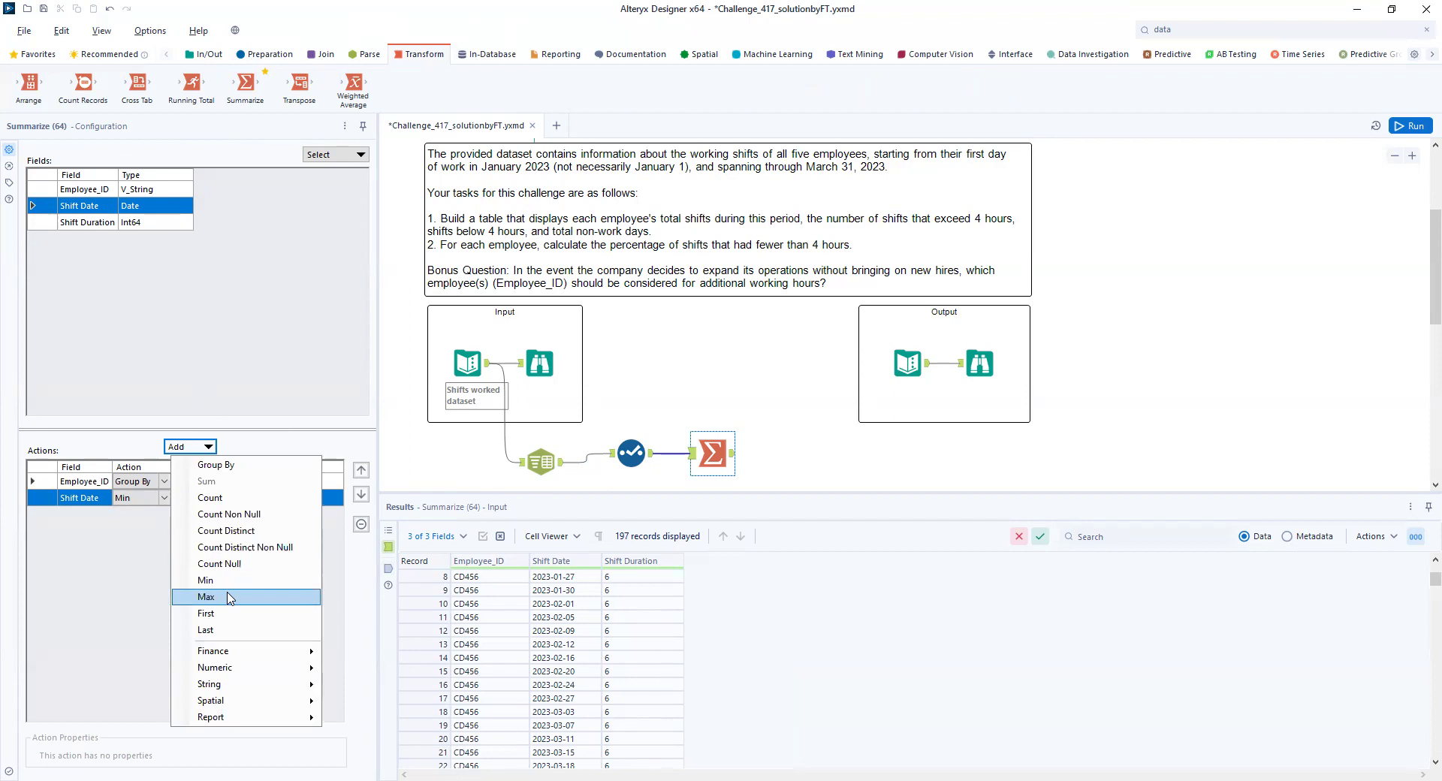
{"action": "left_click", "coordinate": [230, 598]}
{"action": "left_click", "coordinate": [1401, 125]}
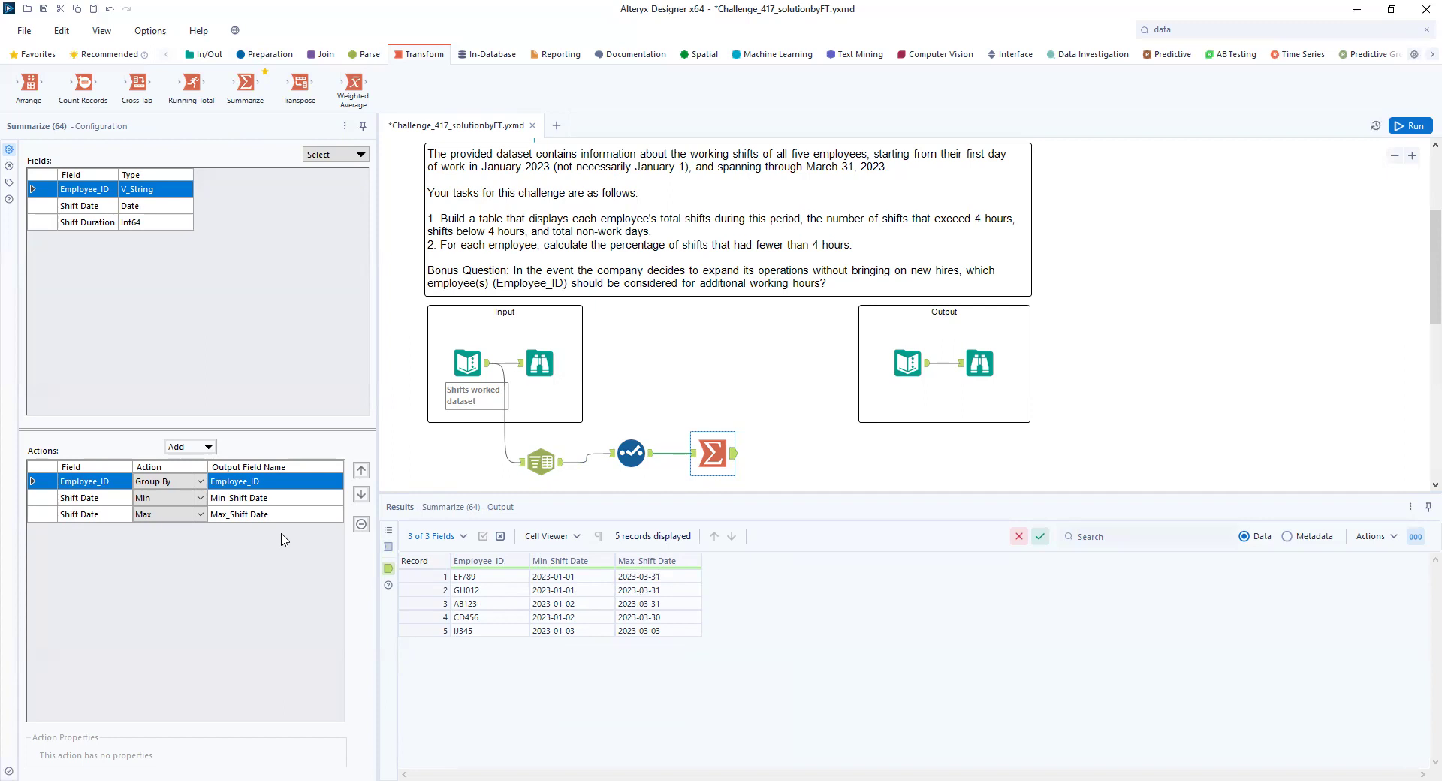
- Rename the Summarize output fields for the minimum and maximum shift dates to Min_Date and Max_Date
{"action": "left_click", "coordinate": [267, 497]}
{"action": "left_click", "coordinate": [250, 498]}
{"action": "key", "text": "BackSpace"}
{"action": "key", "text": "BackSpace"}
{"action": "key", "text": "BackSpace"}
{"action": "left_click", "coordinate": [252, 513]}
{"action": "left_click", "coordinate": [252, 514]}
{"action": "key", "text": "BackSpace"}
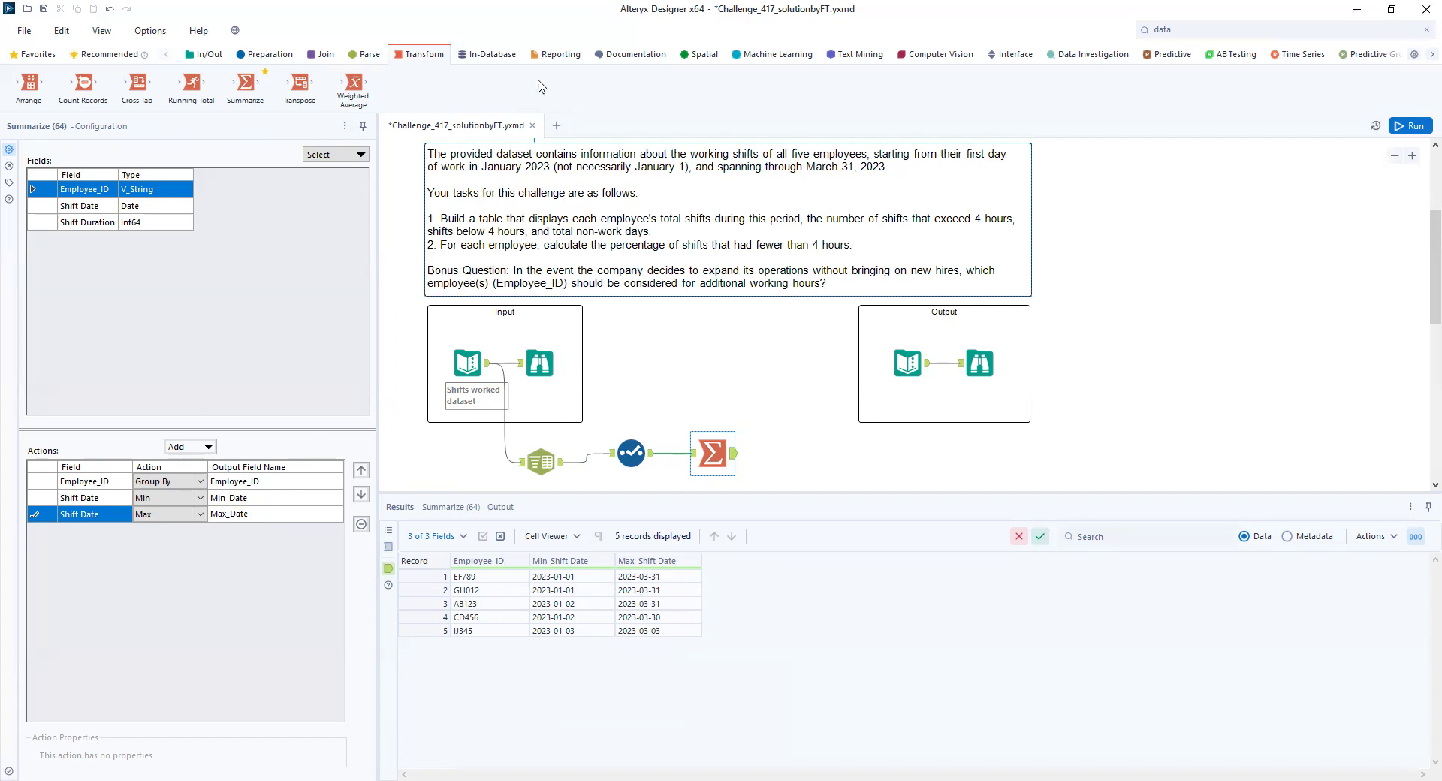
- Add a Formula tool after Summarize and create a new Int64 output column named Day Count
{"action": "left_click", "coordinate": [265, 54]}
{"action": "left_click_drag", "start_coordinate": [304, 87], "coordinate": [801, 452]}
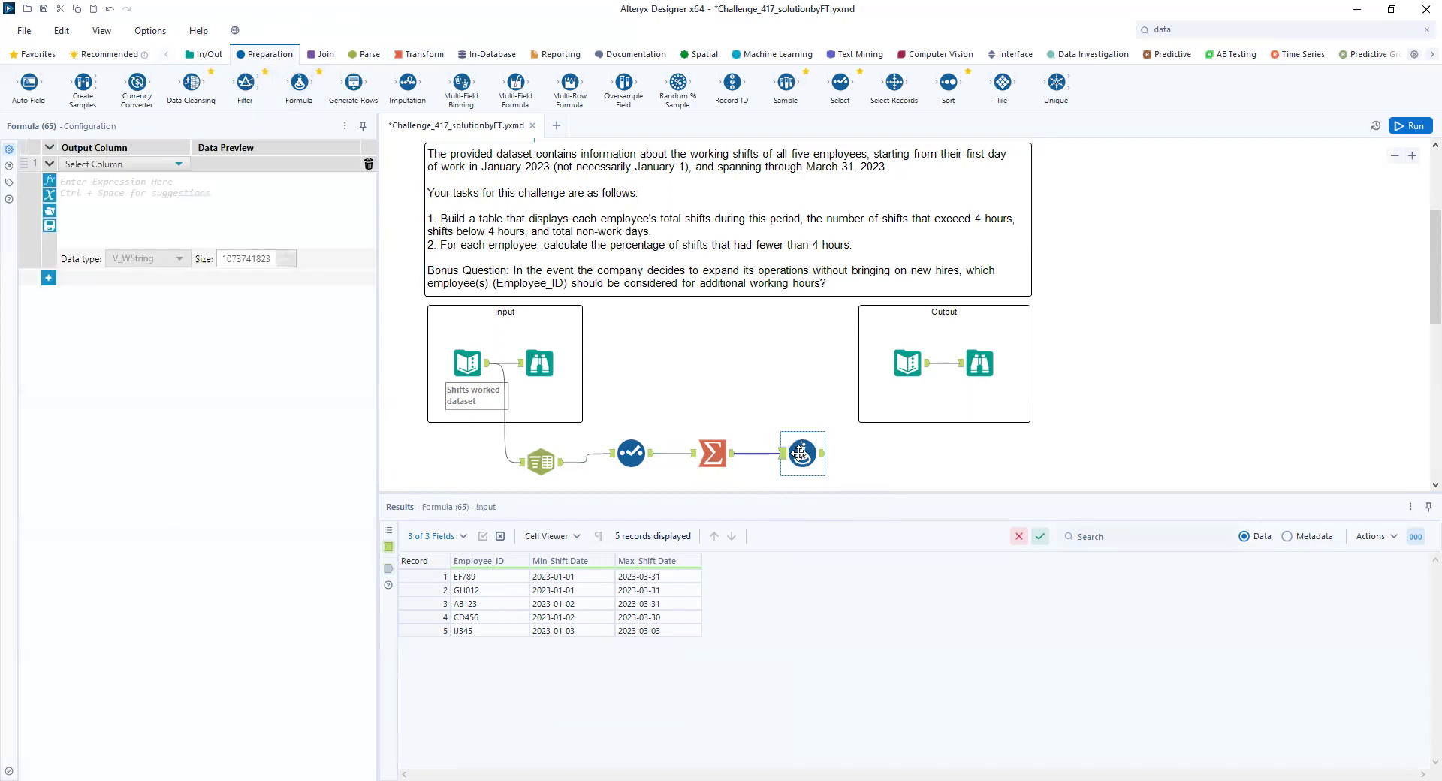
{"action": "left_click", "coordinate": [178, 164]}
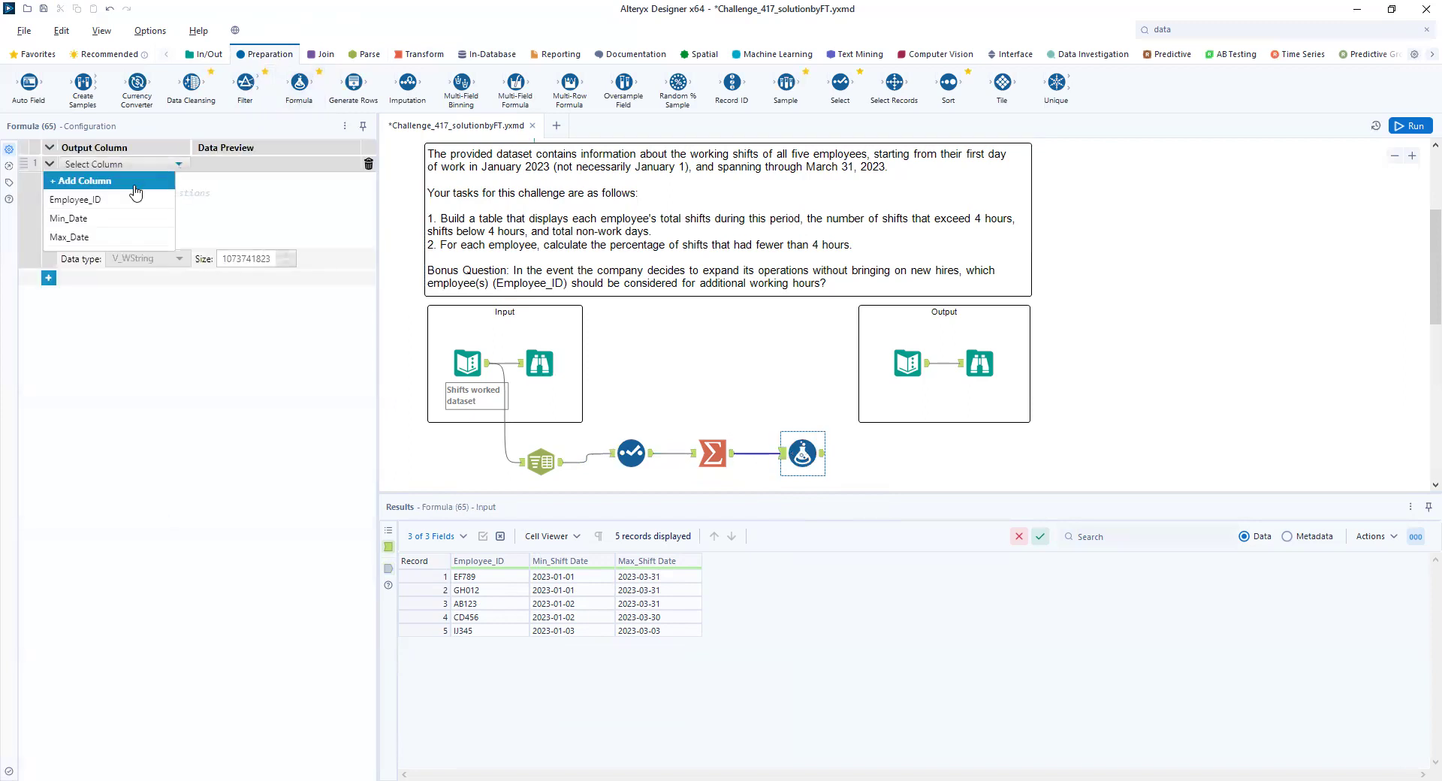
{"action": "left_click", "coordinate": [133, 179]}
{"action": "type", "text": "Day Count"}
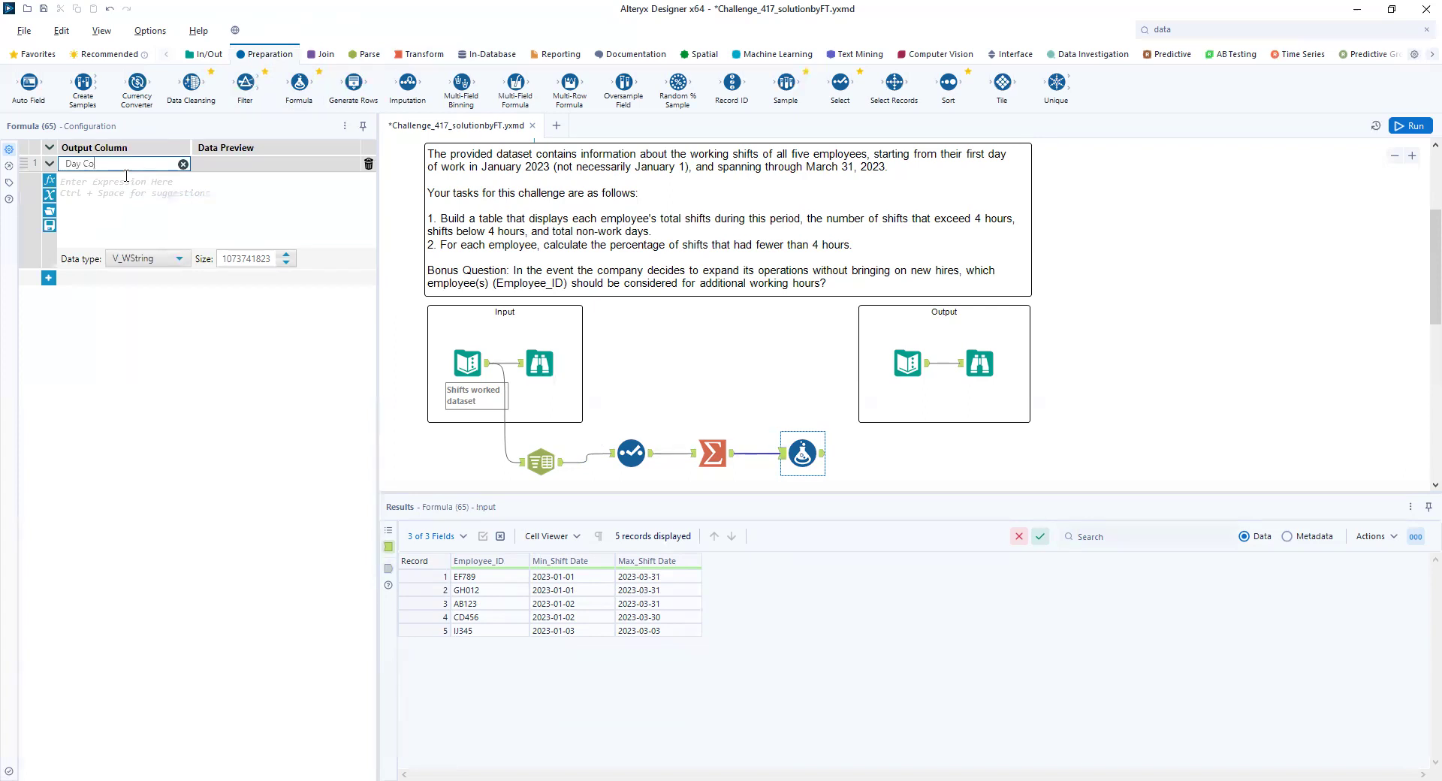
{"action": "left_click", "coordinate": [150, 258]}
{"action": "left_click", "coordinate": [136, 284]}
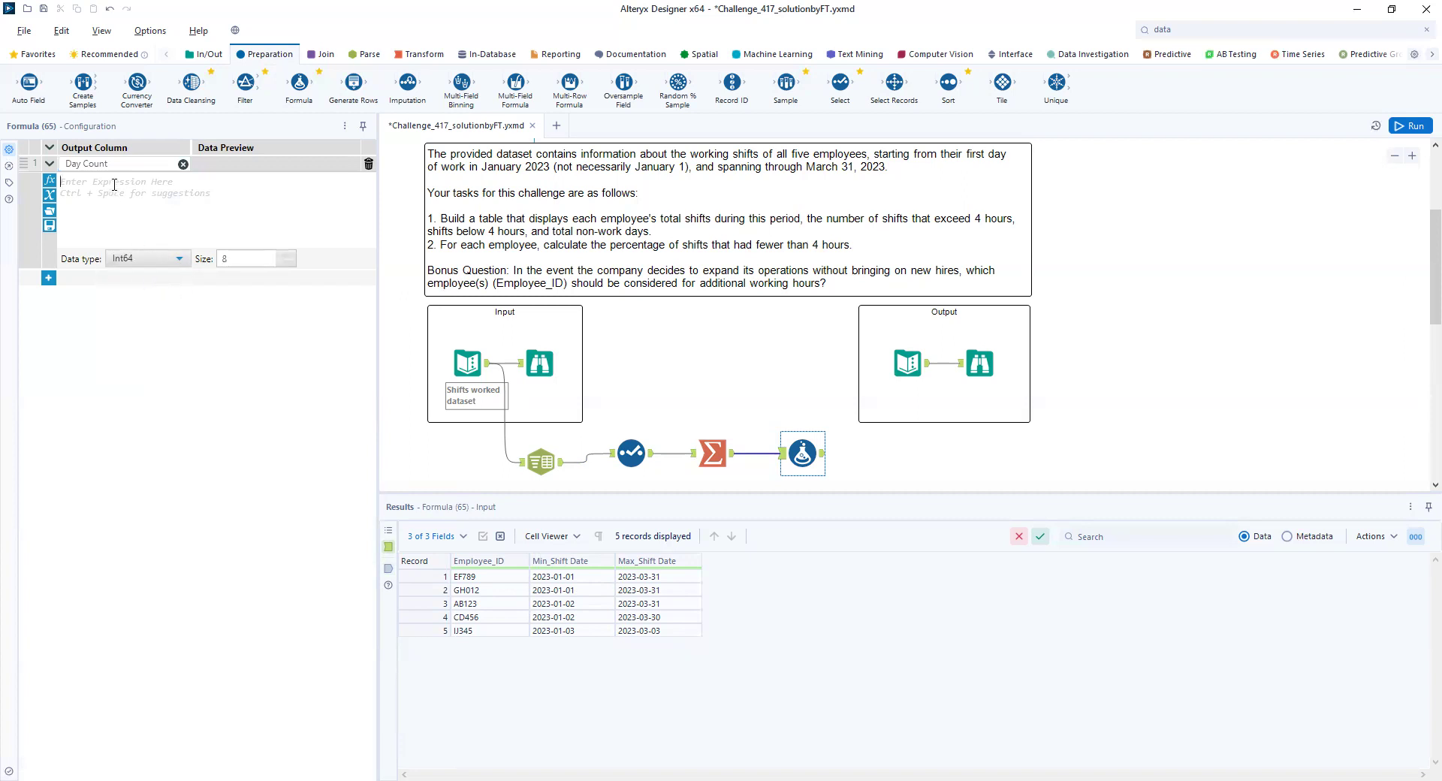
- Try to calculate Day Count with the expression [Max_Date]-[Min_Date] and run the workflow
{"action": "type", "text": "[Max_Date]"}
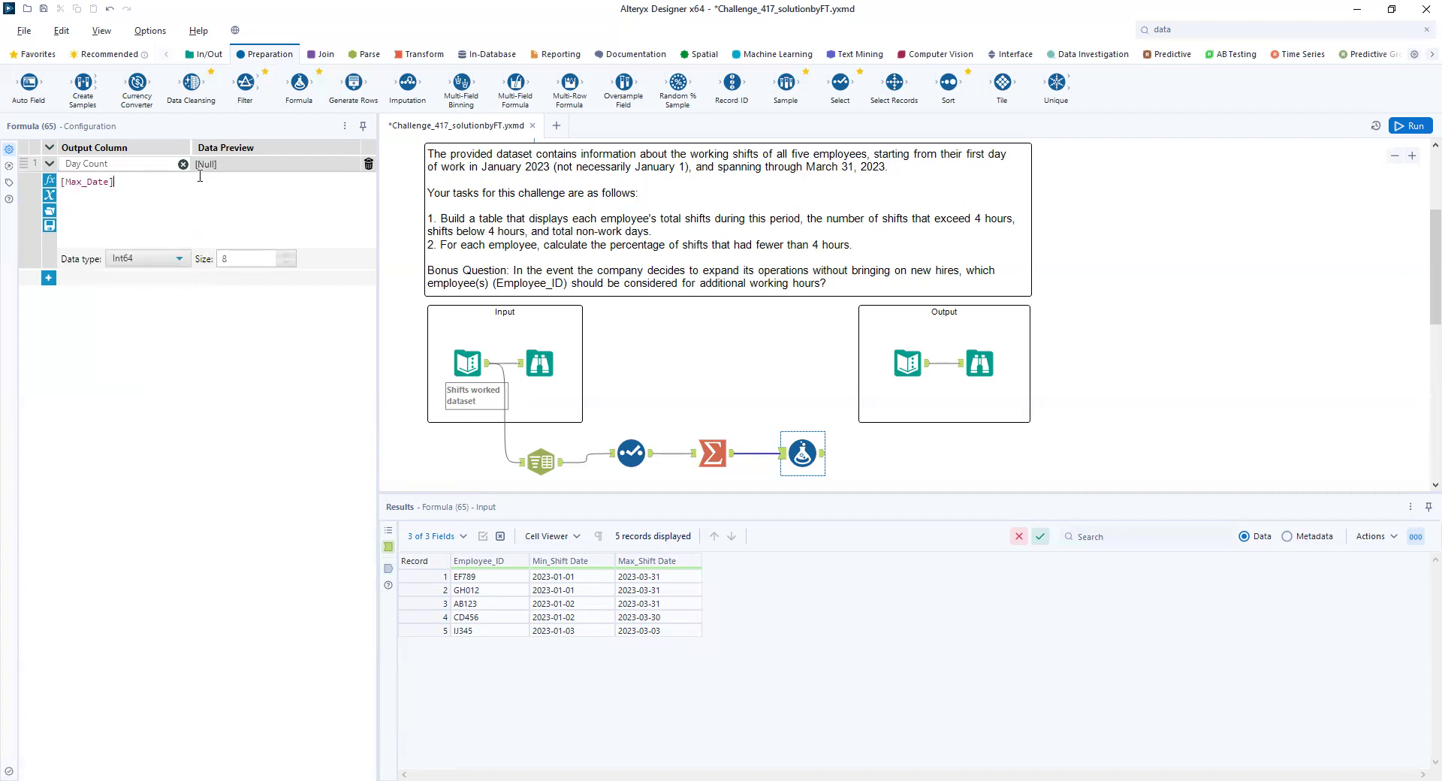
{"action": "type", "text": "-["}
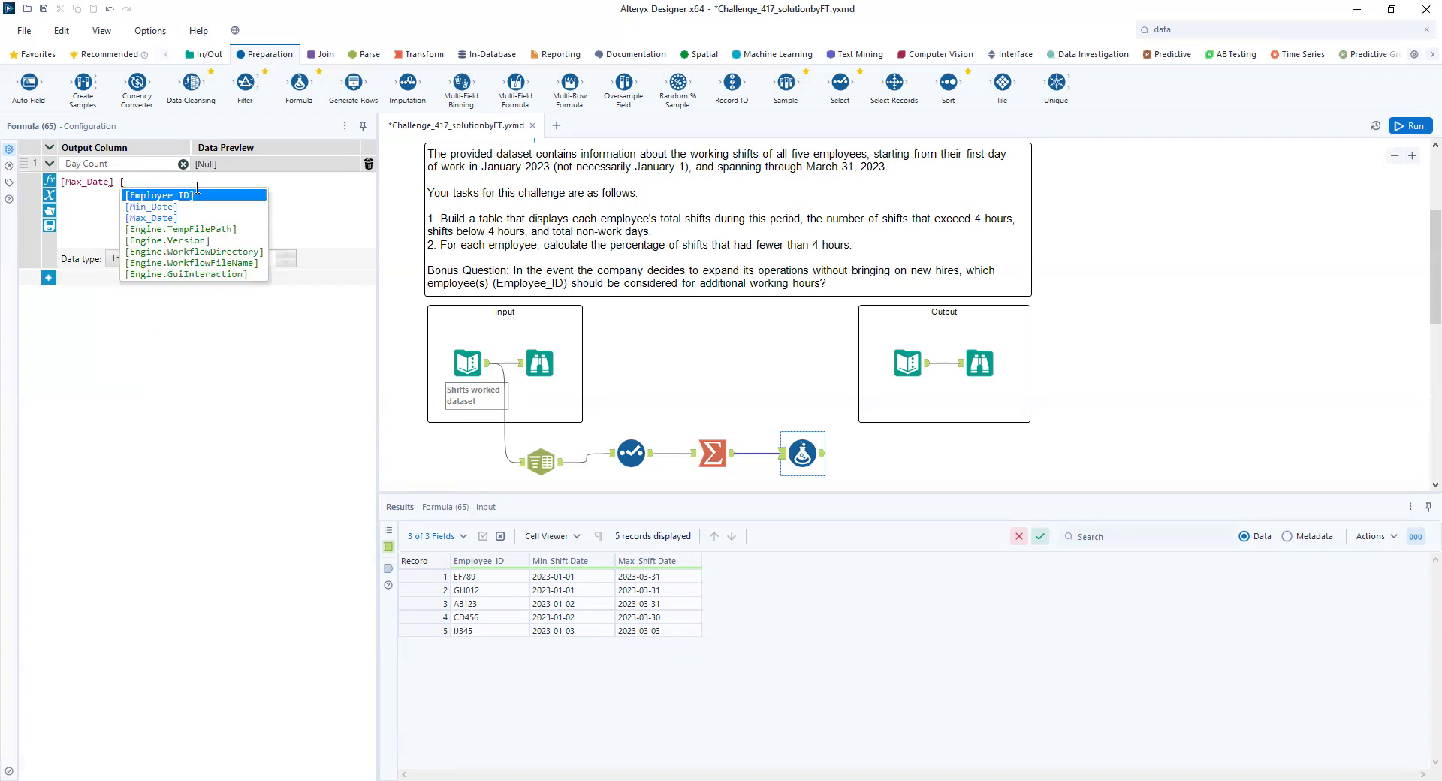
{"action": "left_click", "coordinate": [170, 208]}
{"action": "left_click", "coordinate": [1401, 132]}
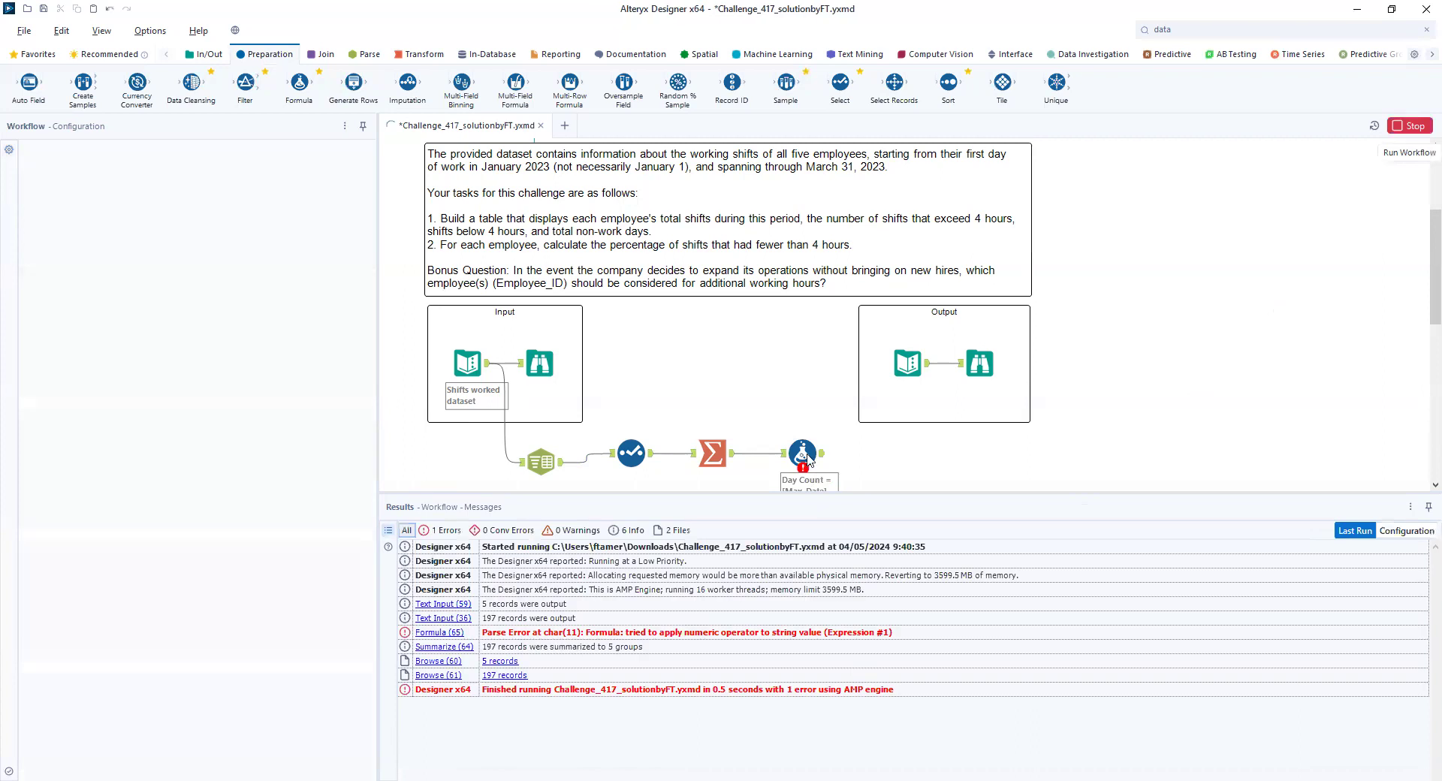
- Replace the Day Count expression with DateTimeDiff([Max_Date],[Min_Date],"DAYS") and run the workflow
{"action": "left_click", "coordinate": [802, 452]}
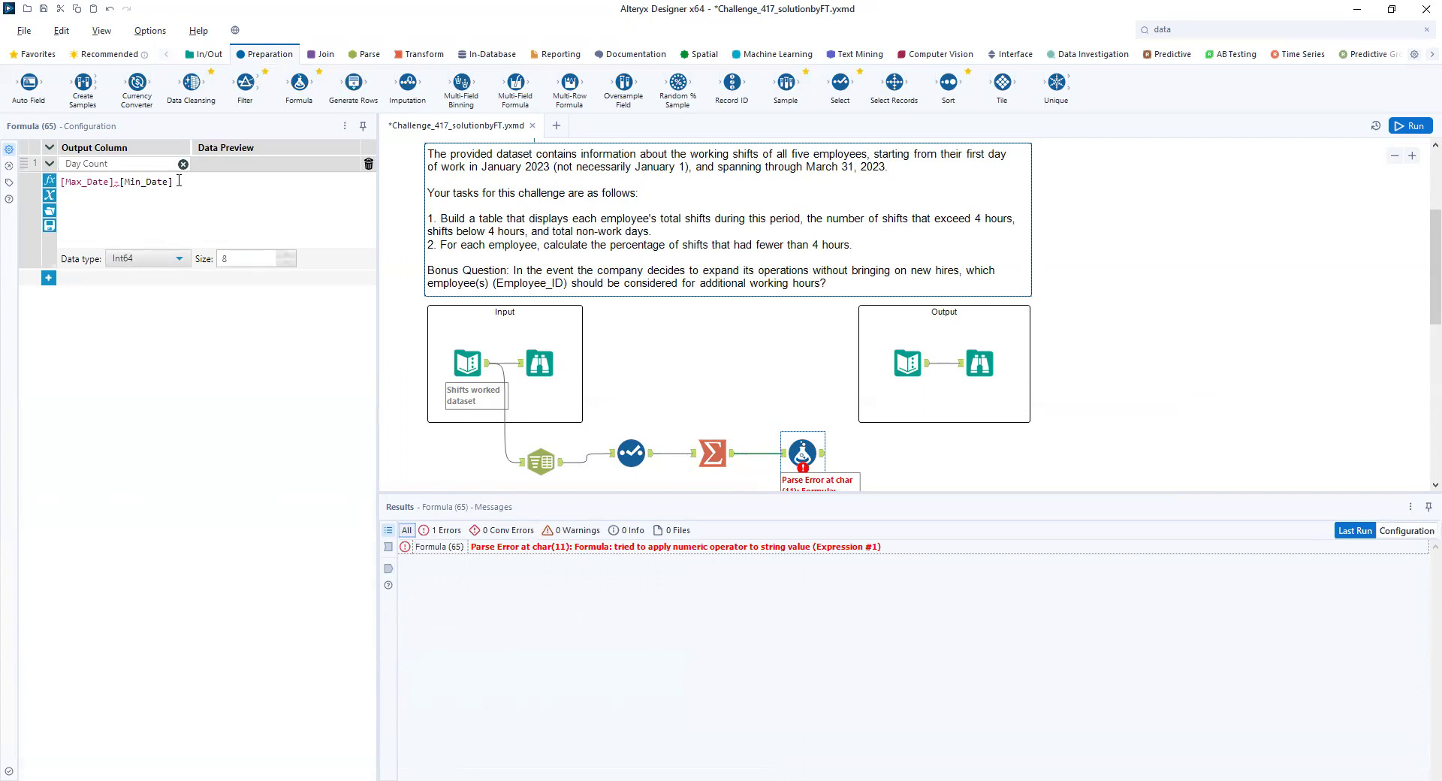
{"action": "left_click_drag", "start_coordinate": [178, 181], "coordinate": [63, 181]}
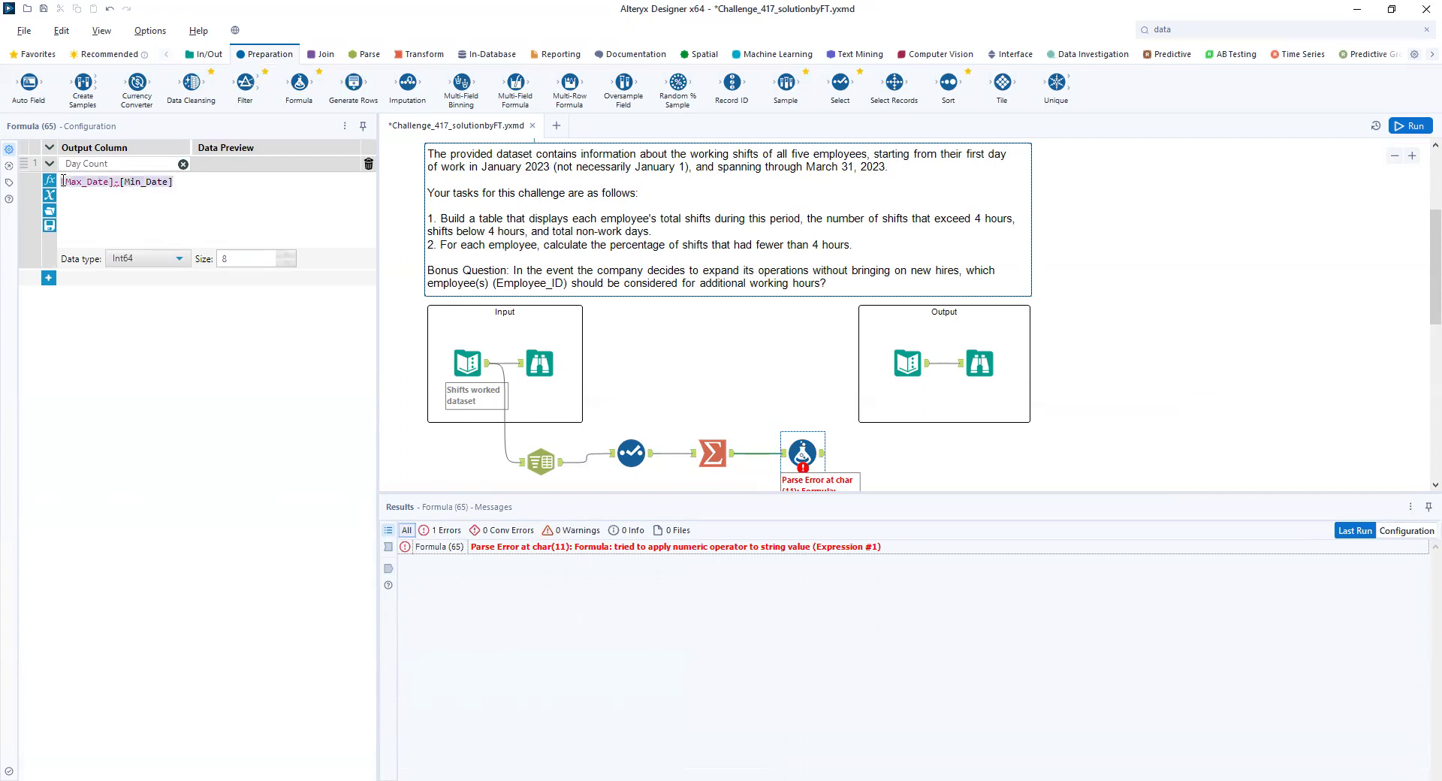
{"action": "type", "text": "DATE"}
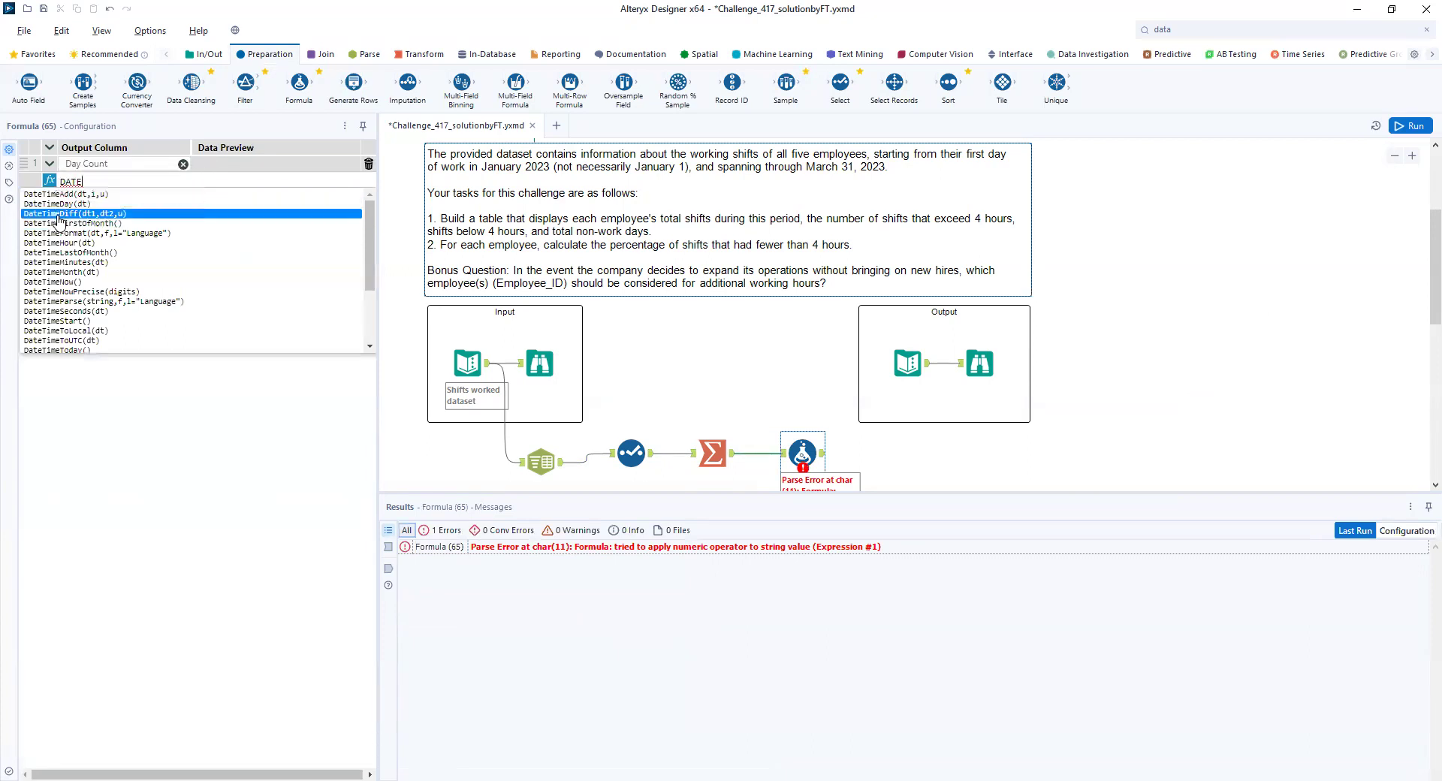
{"action": "left_click", "coordinate": [63, 213]}
{"action": "type", "text": "[,dt2,u)"}
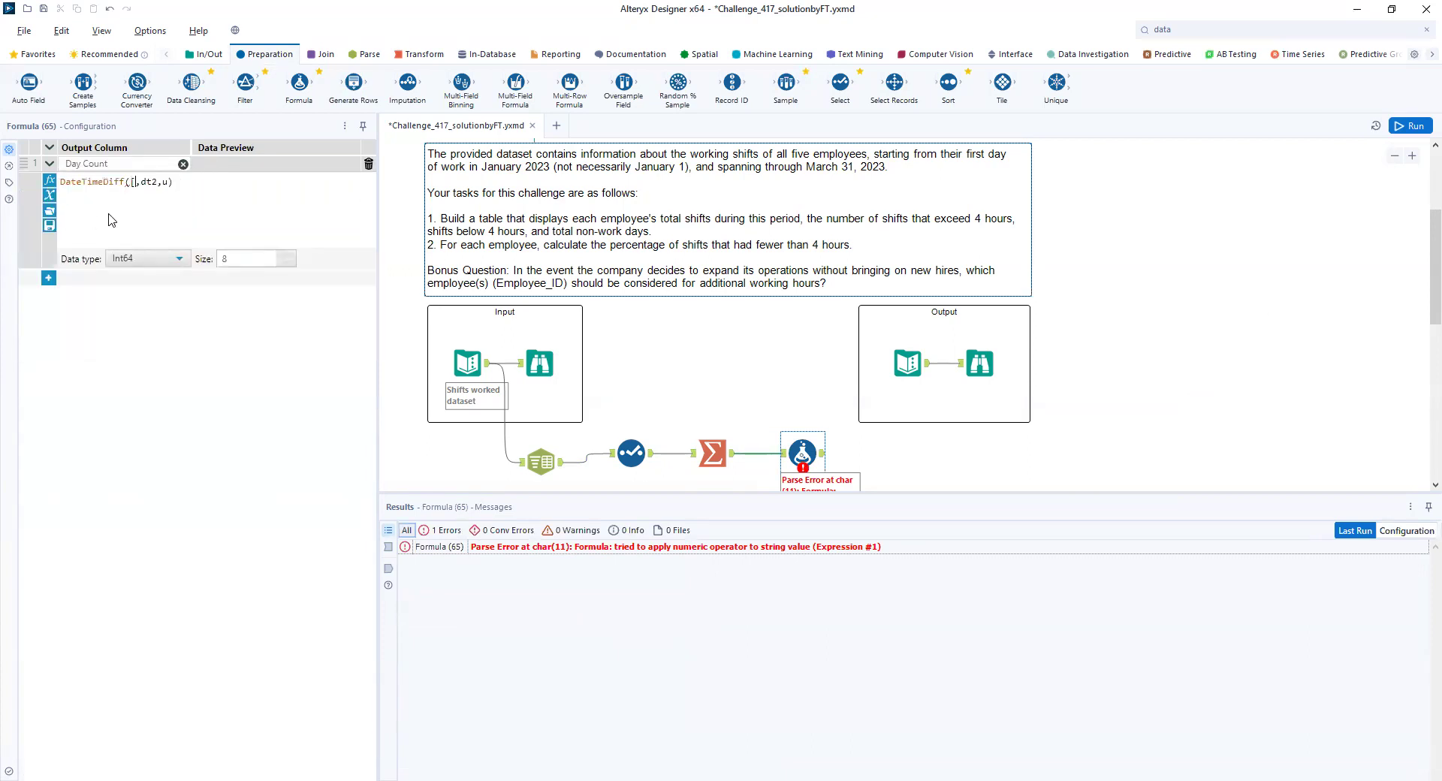
{"action": "left_click", "coordinate": [175, 219]}
{"action": "key", "text": "BackSpace"}
{"action": "key", "text": "BackSpace"}
{"action": "key", "text": "BackSpace"}
{"action": "type", "text": "["}
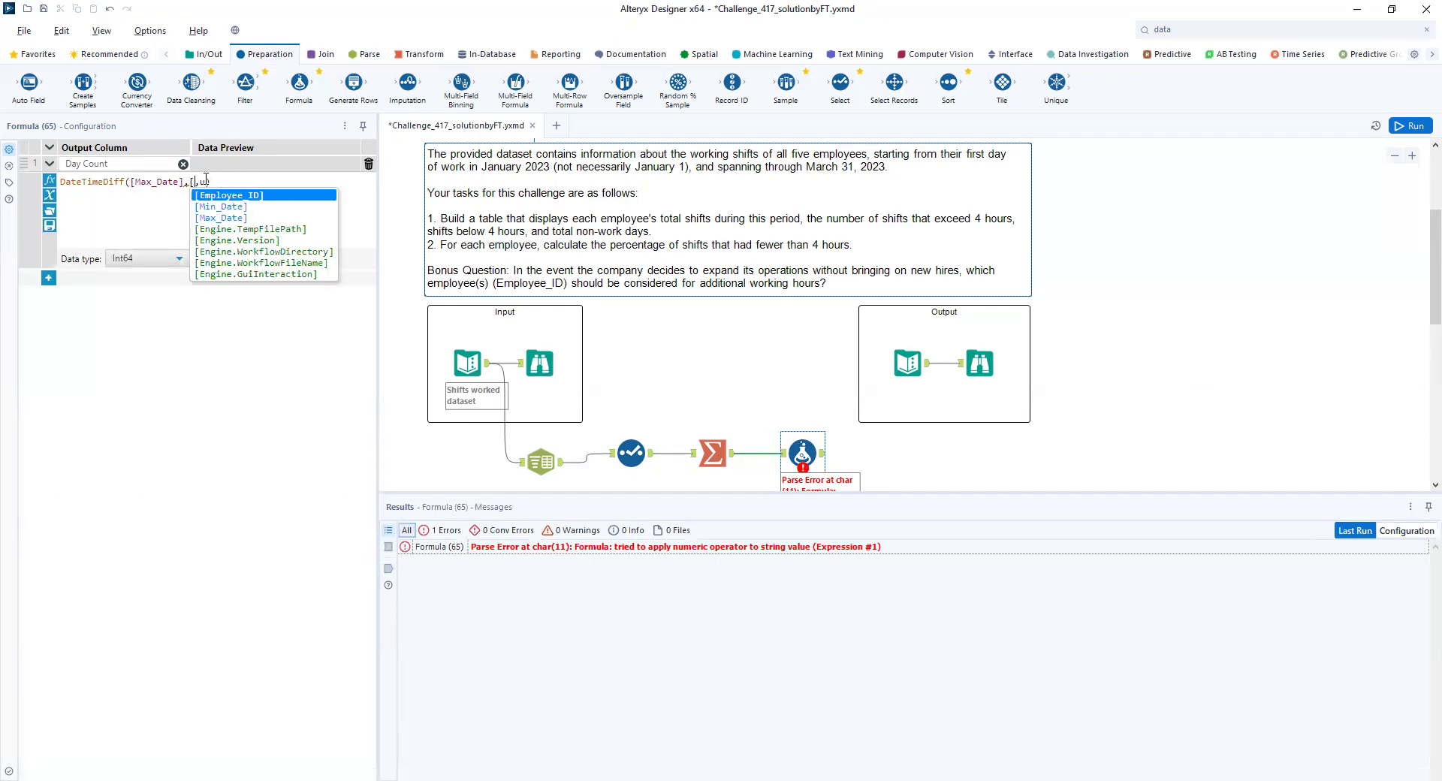
{"action": "left_click", "coordinate": [218, 207]}
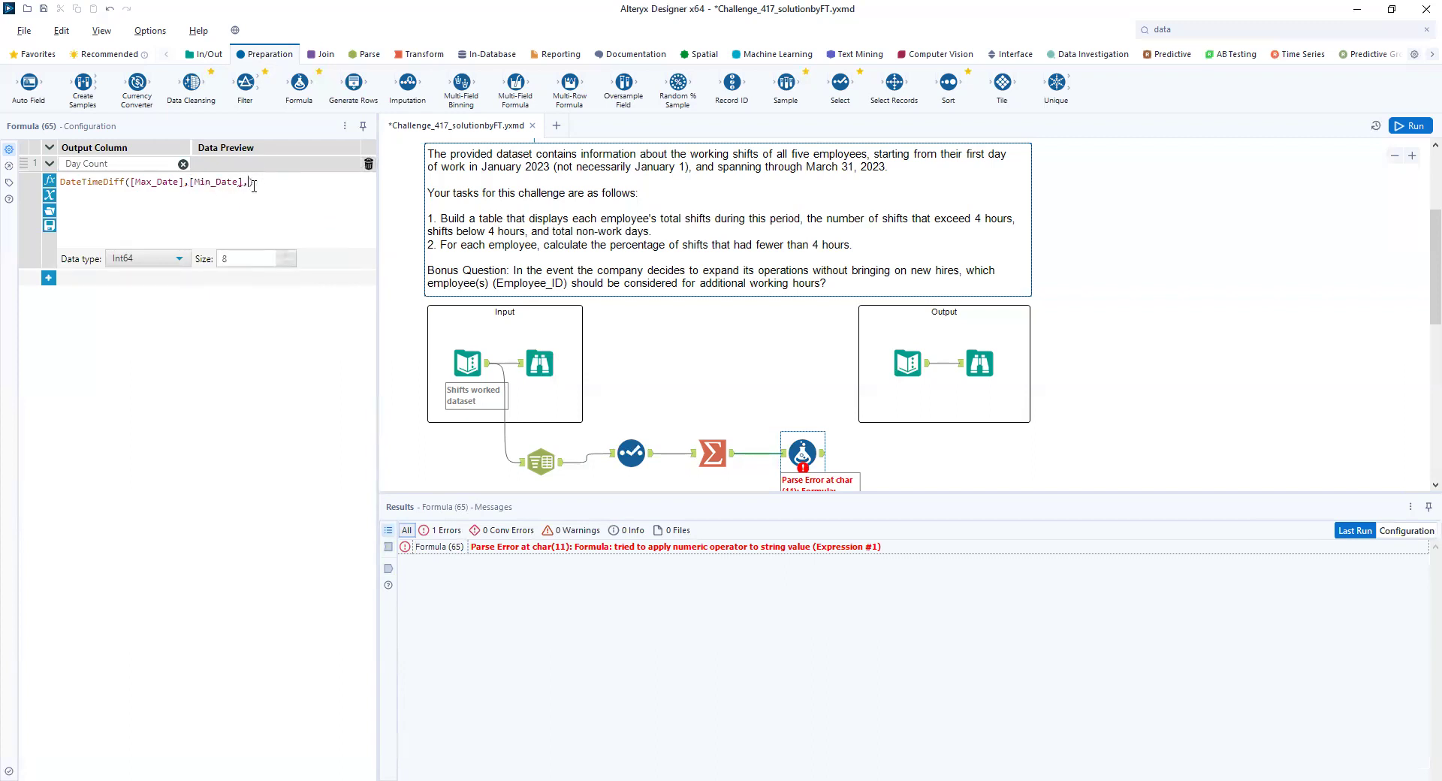
{"action": "type", "text": "\"DAYS"}
{"action": "left_click", "coordinate": [1411, 125]}
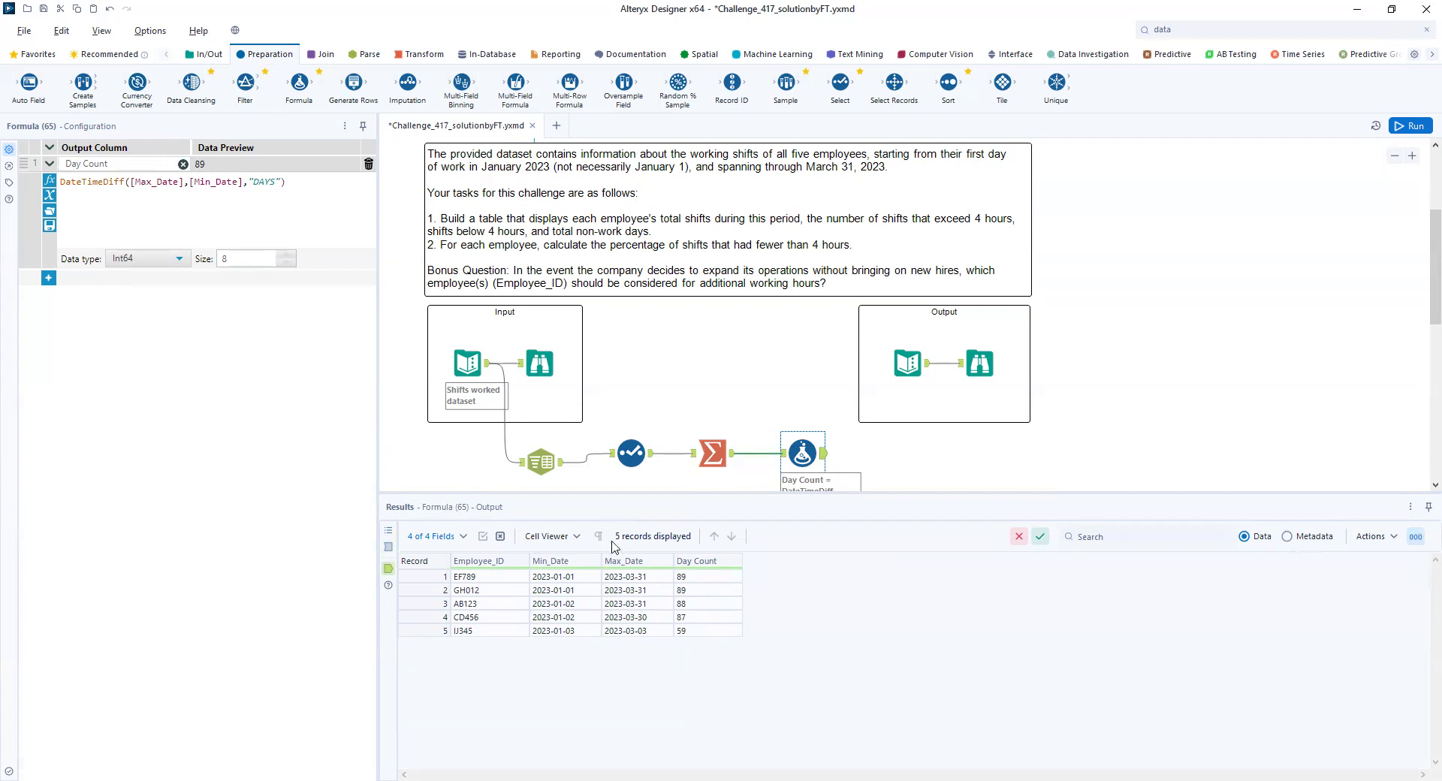
- Add a Select tool after the Formula tool, exclude Min_Date and Max_Date, and run the workflow
{"action": "left_click_drag", "start_coordinate": [841, 83], "coordinate": [910, 461]}
{"action": "left_click", "coordinate": [52, 205]}
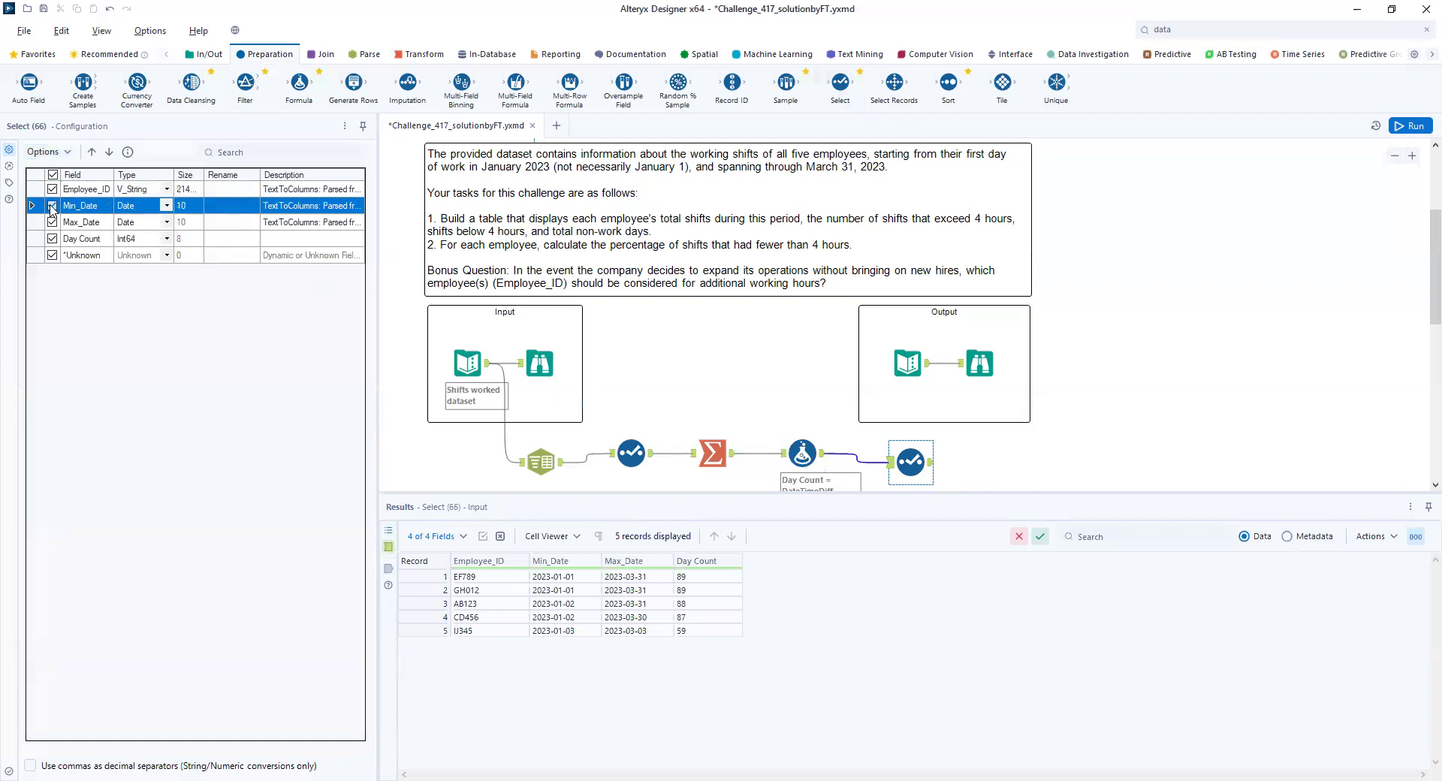
{"action": "left_click", "coordinate": [52, 222]}
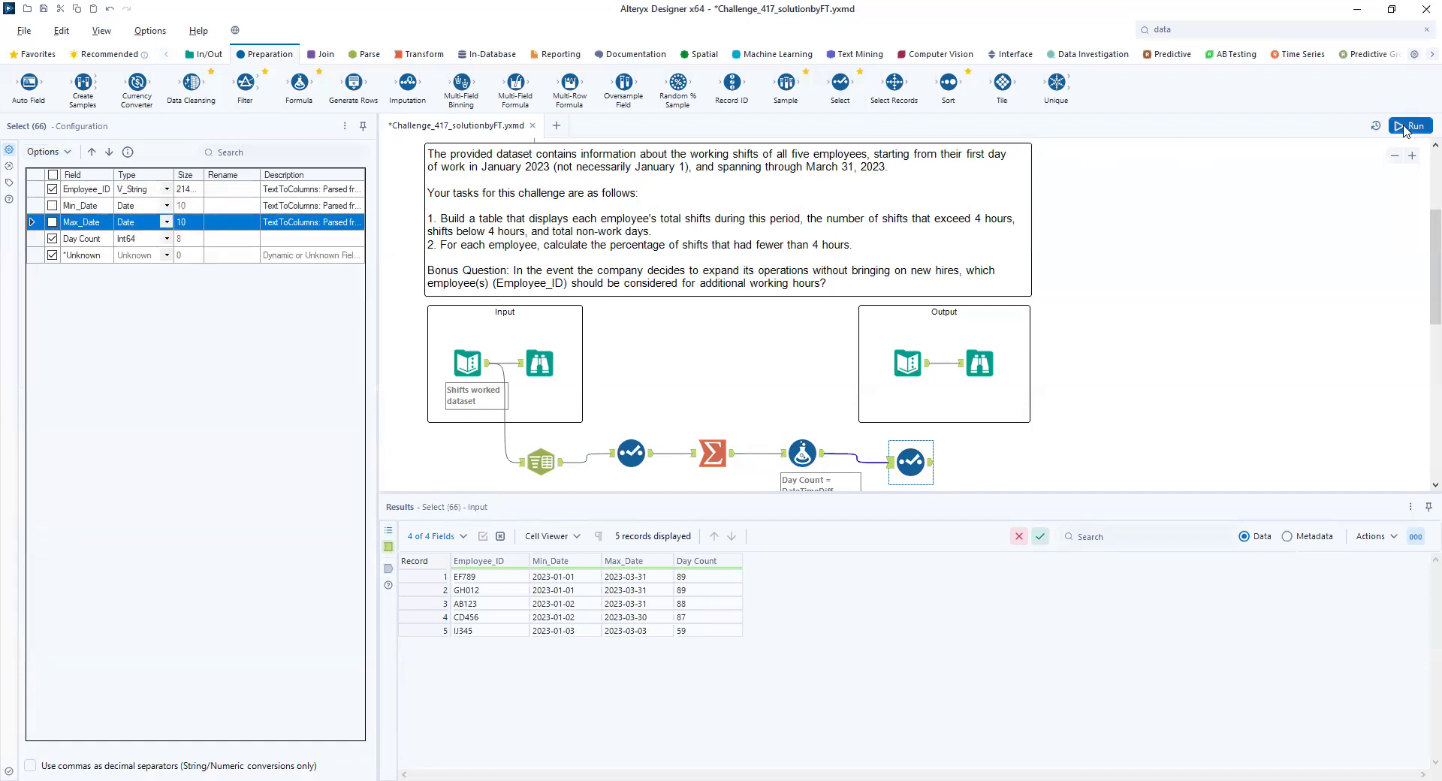
{"action": "left_click", "coordinate": [1409, 126]}
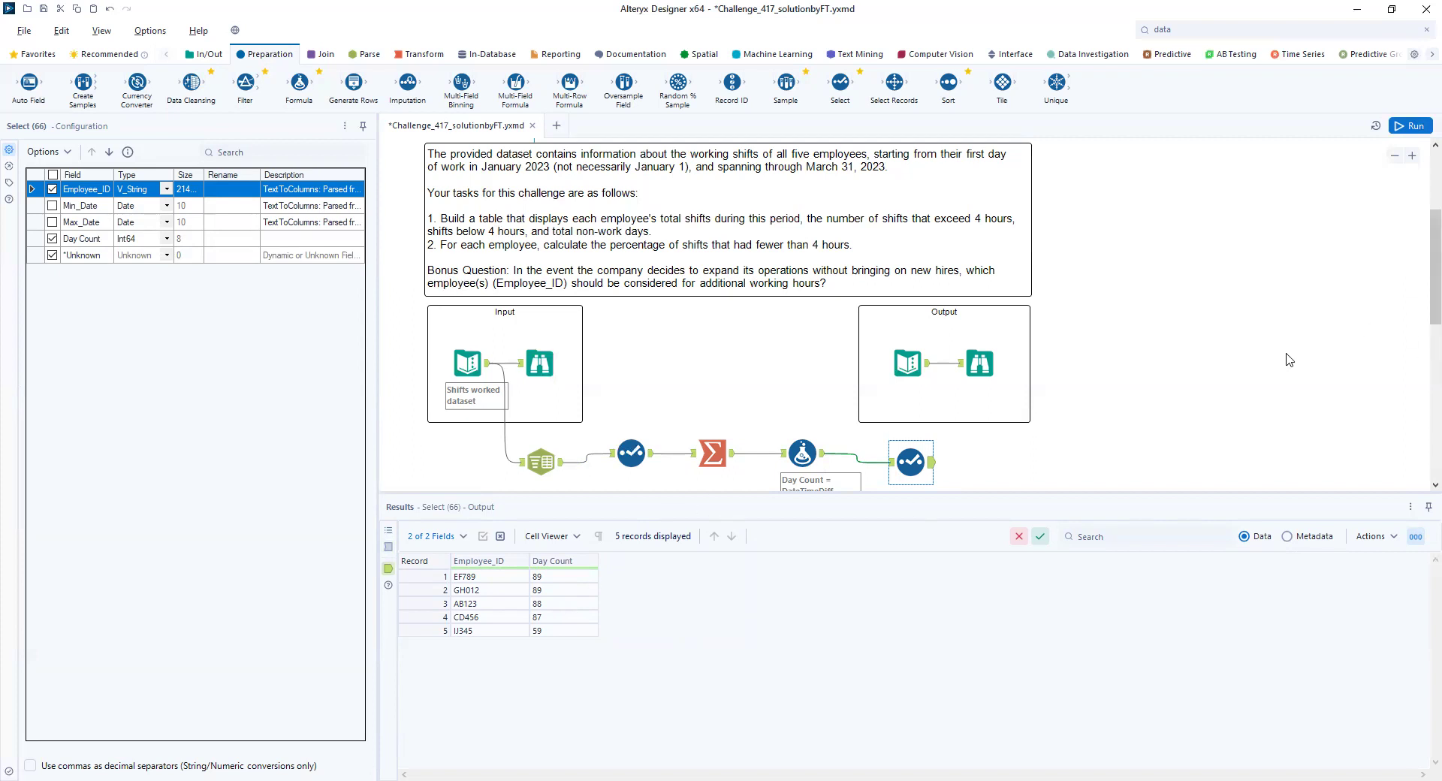
- Place a second Summarize tool on the canvas below the existing tool chain
{"action": "scroll", "coordinate": [1422, 297], "scroll_direction": "down", "scroll_amount": 3}
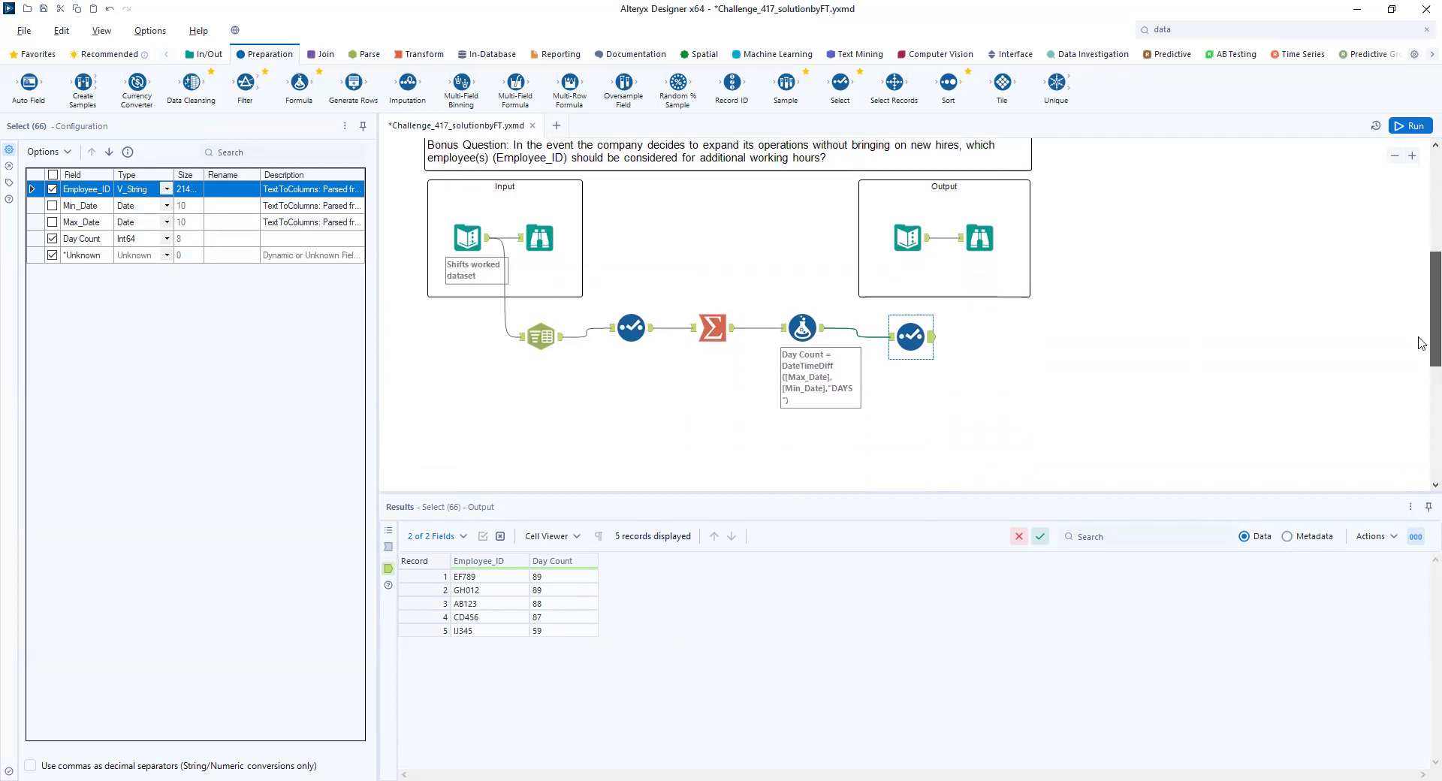
{"action": "left_click", "coordinate": [418, 54]}
{"action": "left_click_drag", "start_coordinate": [245, 84], "coordinate": [644, 376]}
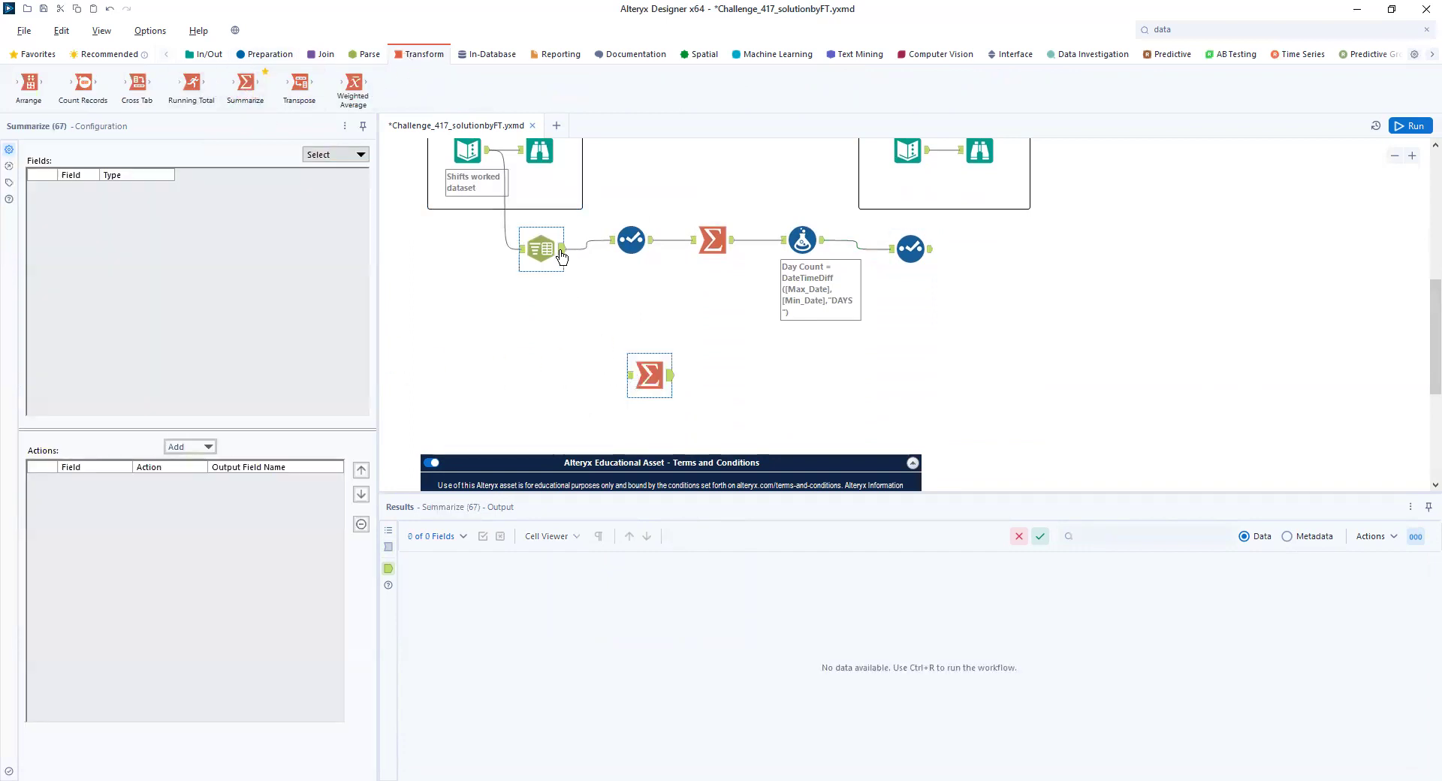
{"action": "left_click_drag", "start_coordinate": [562, 249], "coordinate": [619, 374]}
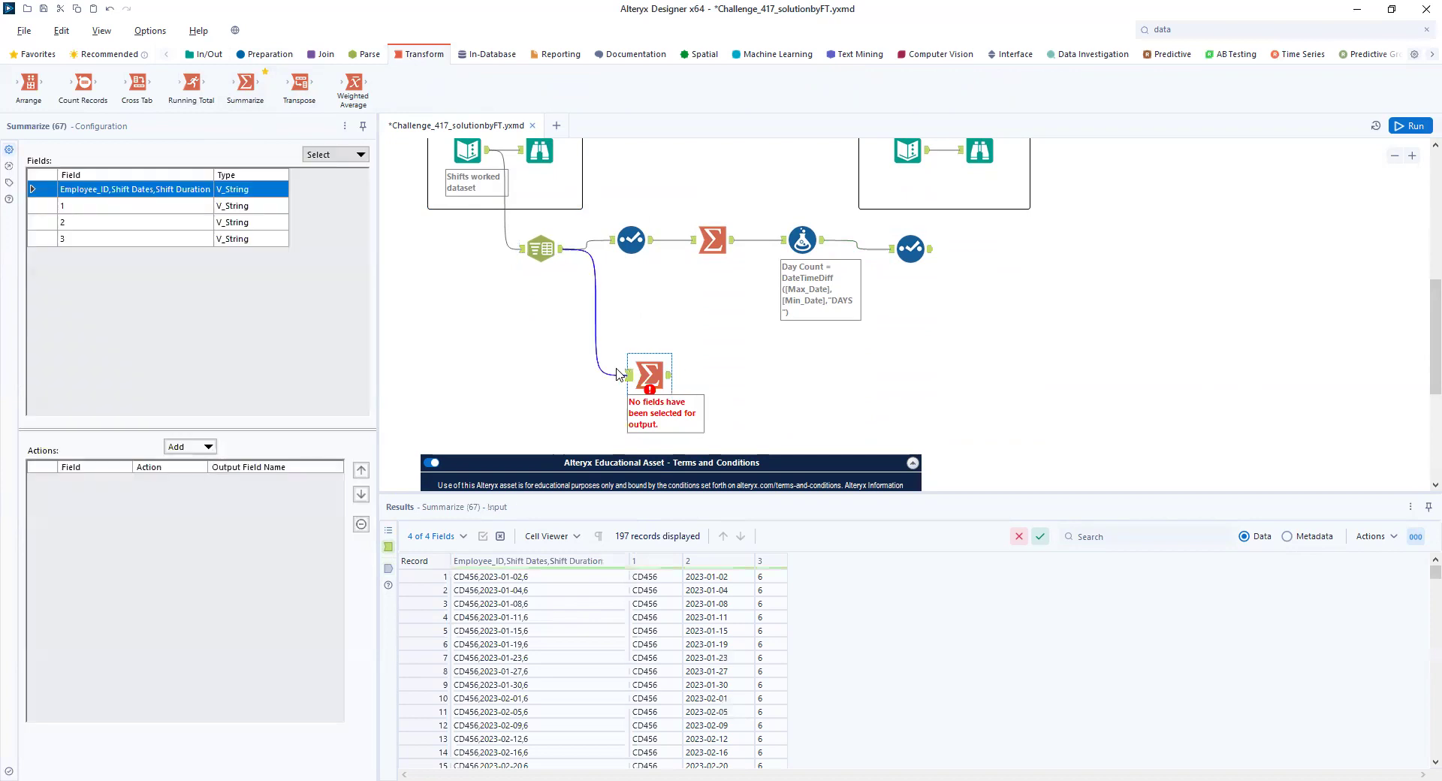
{"action": "right_click", "coordinate": [596, 303]}
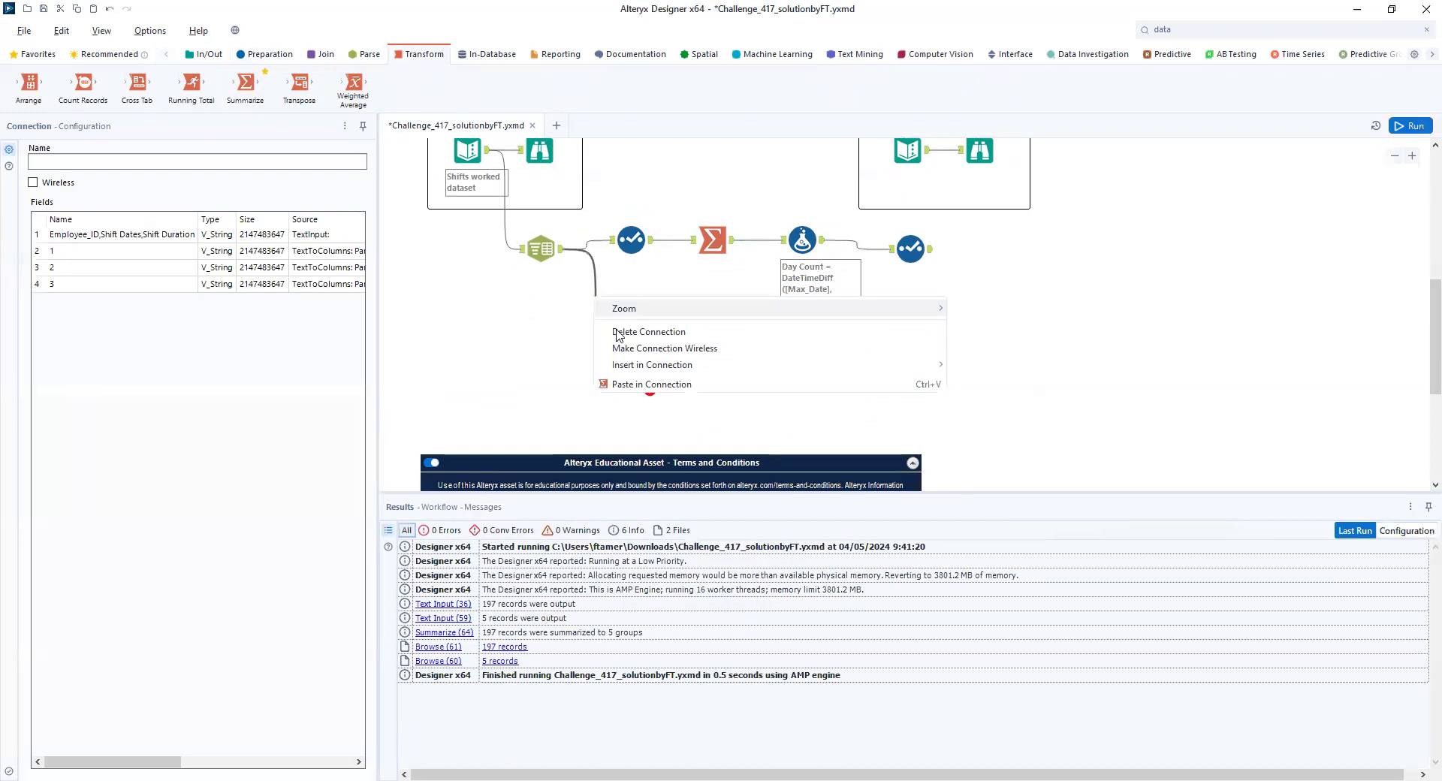
{"action": "left_click", "coordinate": [646, 331]}
- Connect the first Select tool's output to the new Summarize tool and run the workflow to load its fields
{"action": "left_click_drag", "start_coordinate": [652, 240], "coordinate": [628, 375]}
{"action": "key", "text": "ctrl+r"}
{"action": "left_click", "coordinate": [646, 372]}
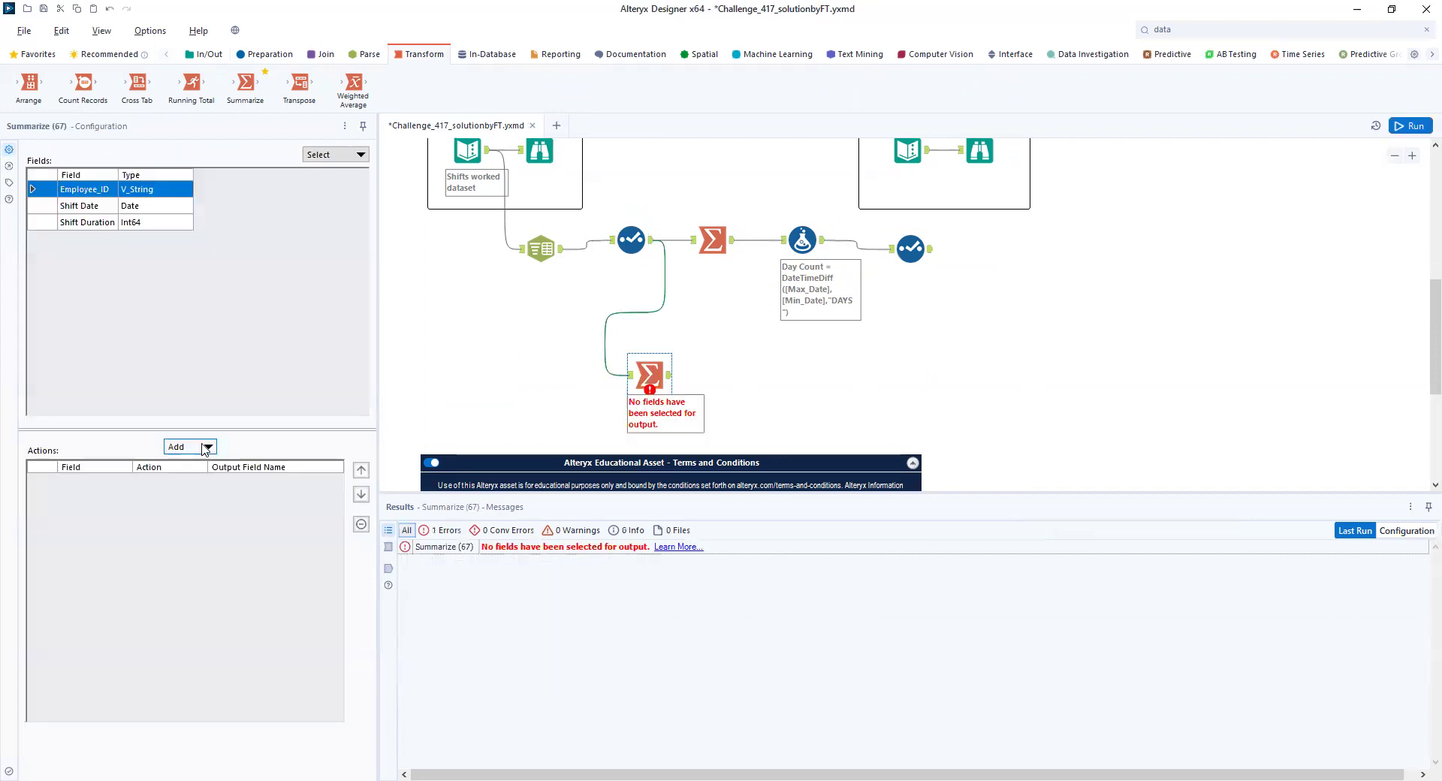
- Group the new Summarize tool by Employee_ID, add a Count of Shift Date, and run the workflow to show its output
{"action": "left_click", "coordinate": [208, 449]}
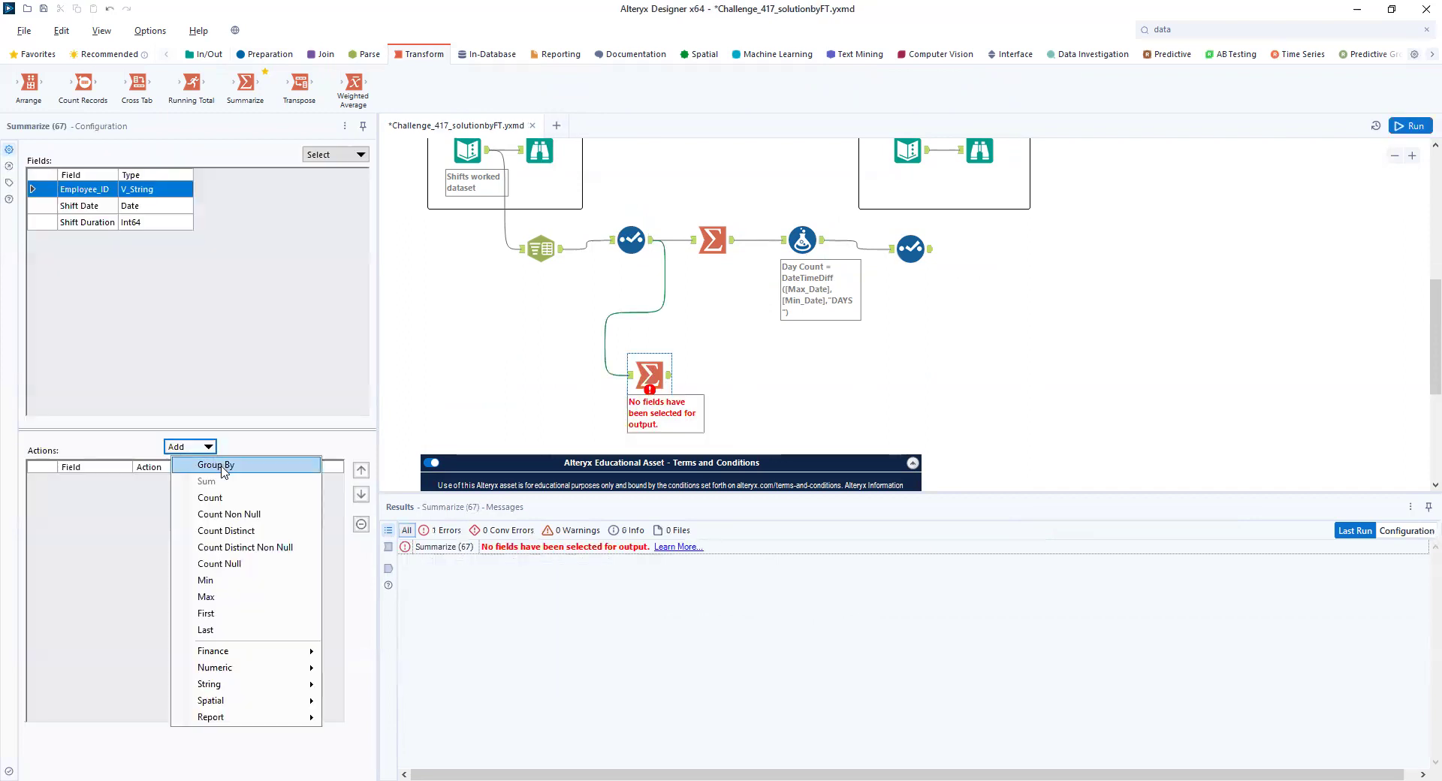
{"action": "left_click", "coordinate": [215, 465]}
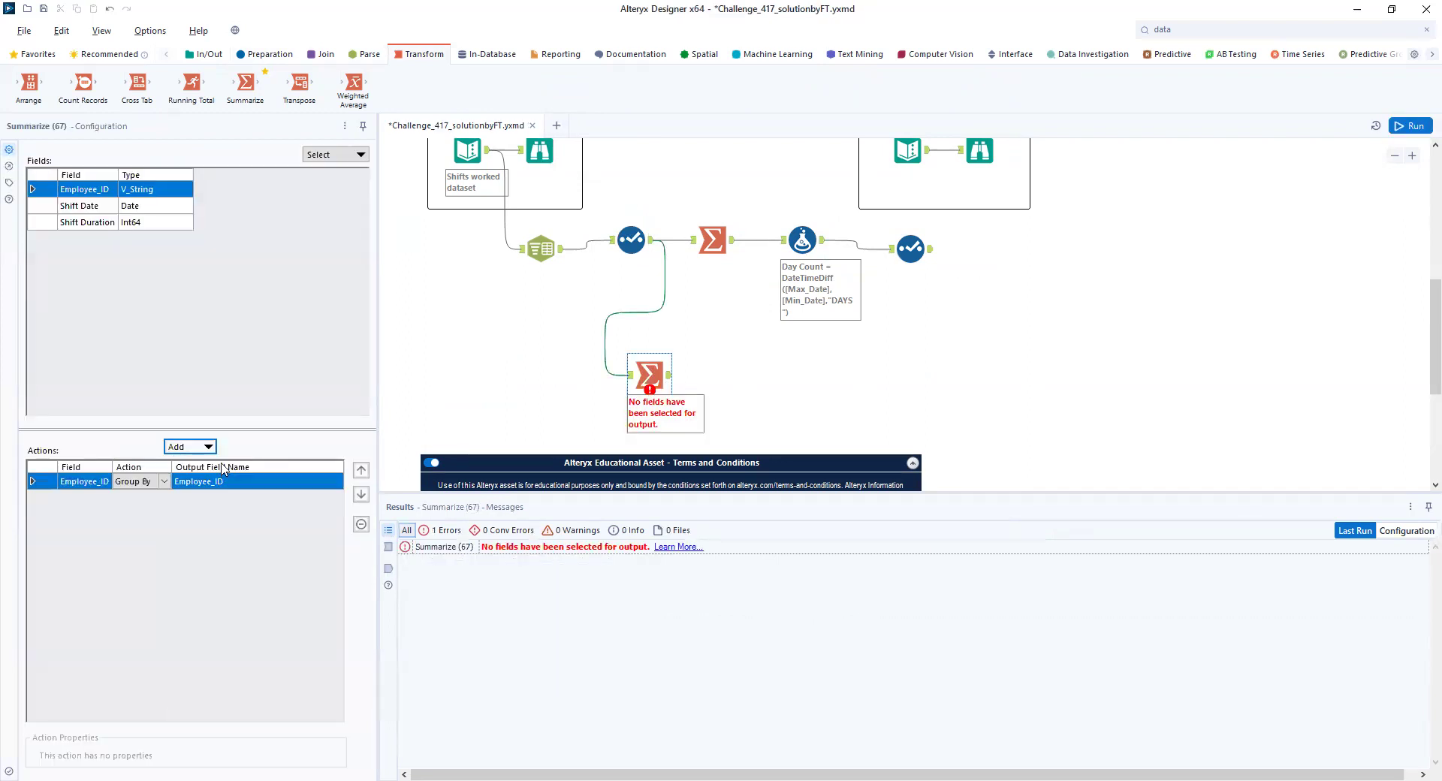
{"action": "left_click", "coordinate": [101, 208]}
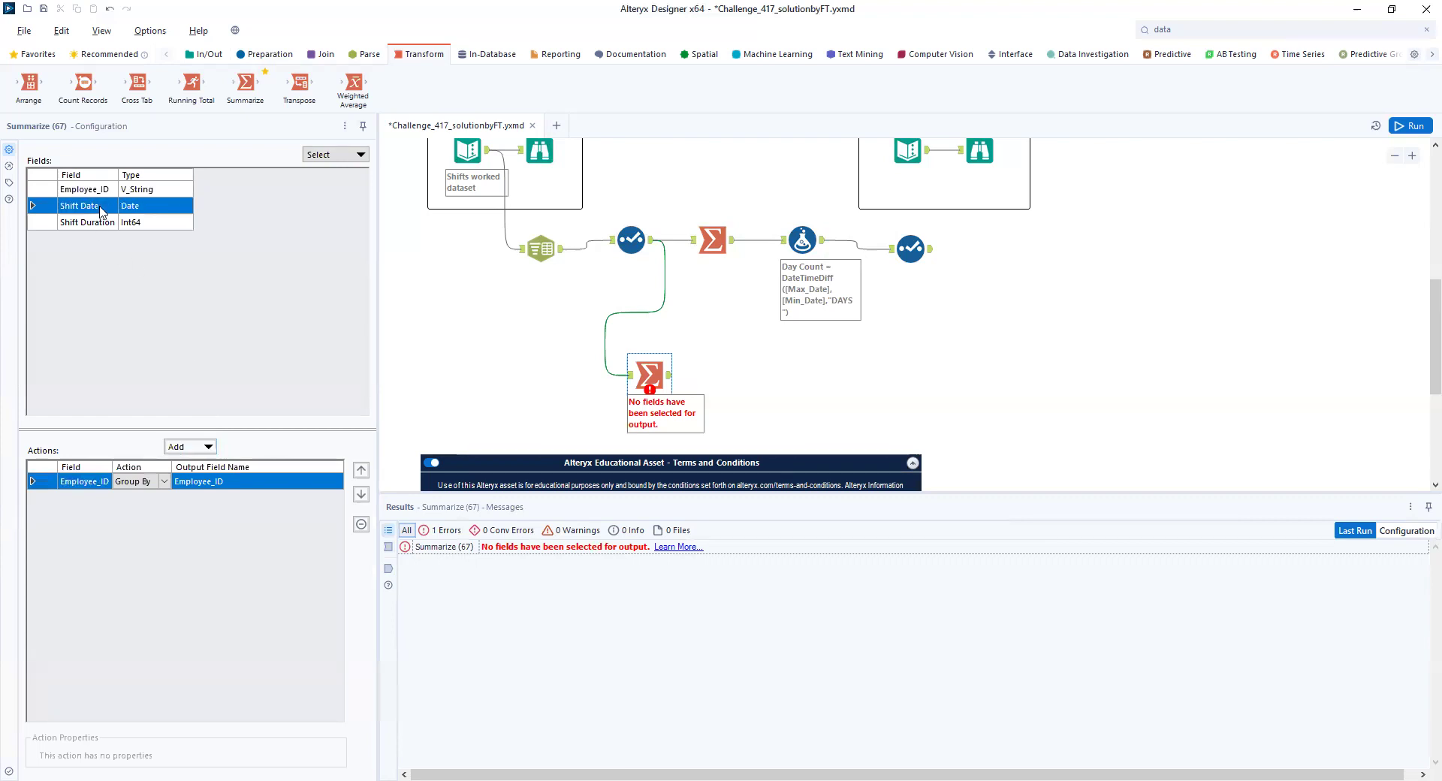
{"action": "left_click", "coordinate": [208, 448]}
{"action": "left_click", "coordinate": [223, 499]}
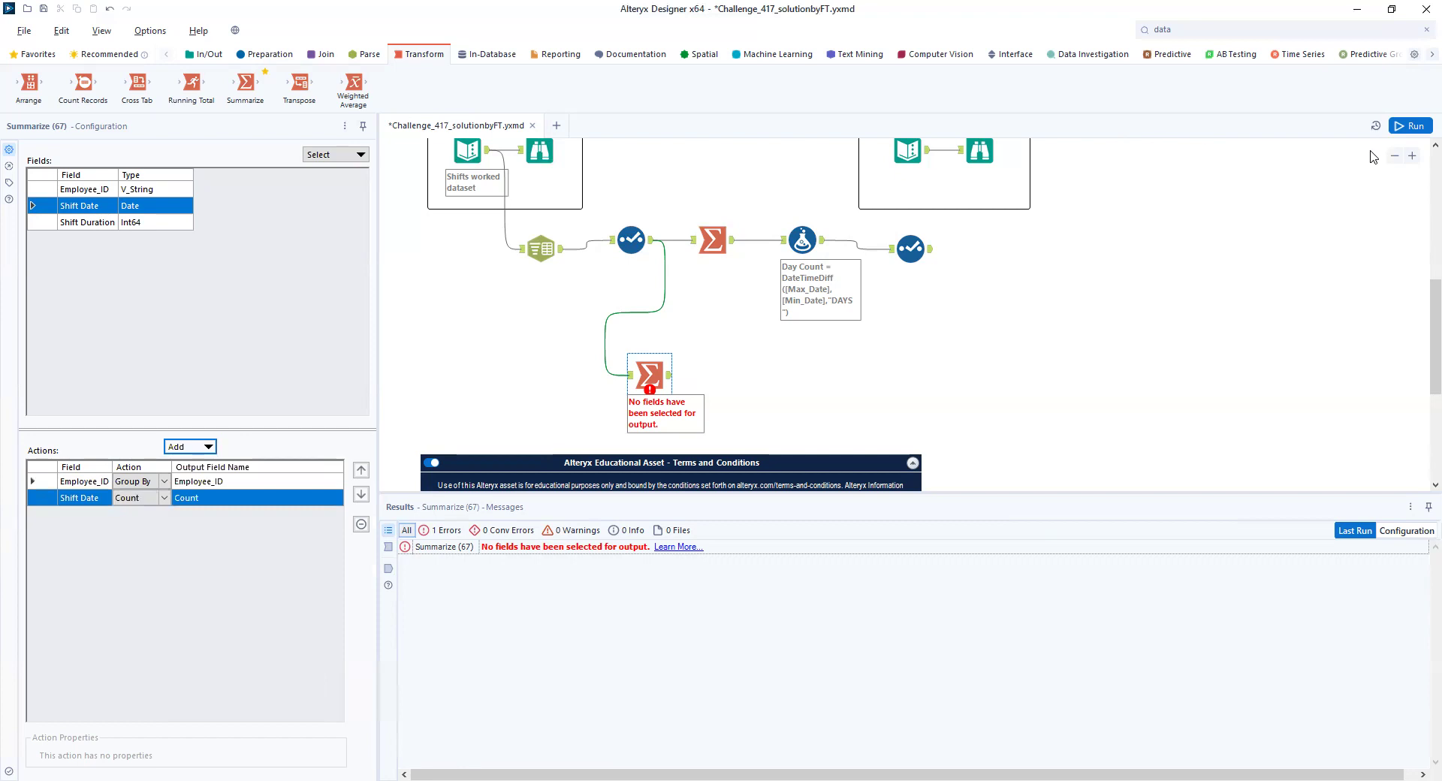
{"action": "left_click", "coordinate": [1416, 127]}
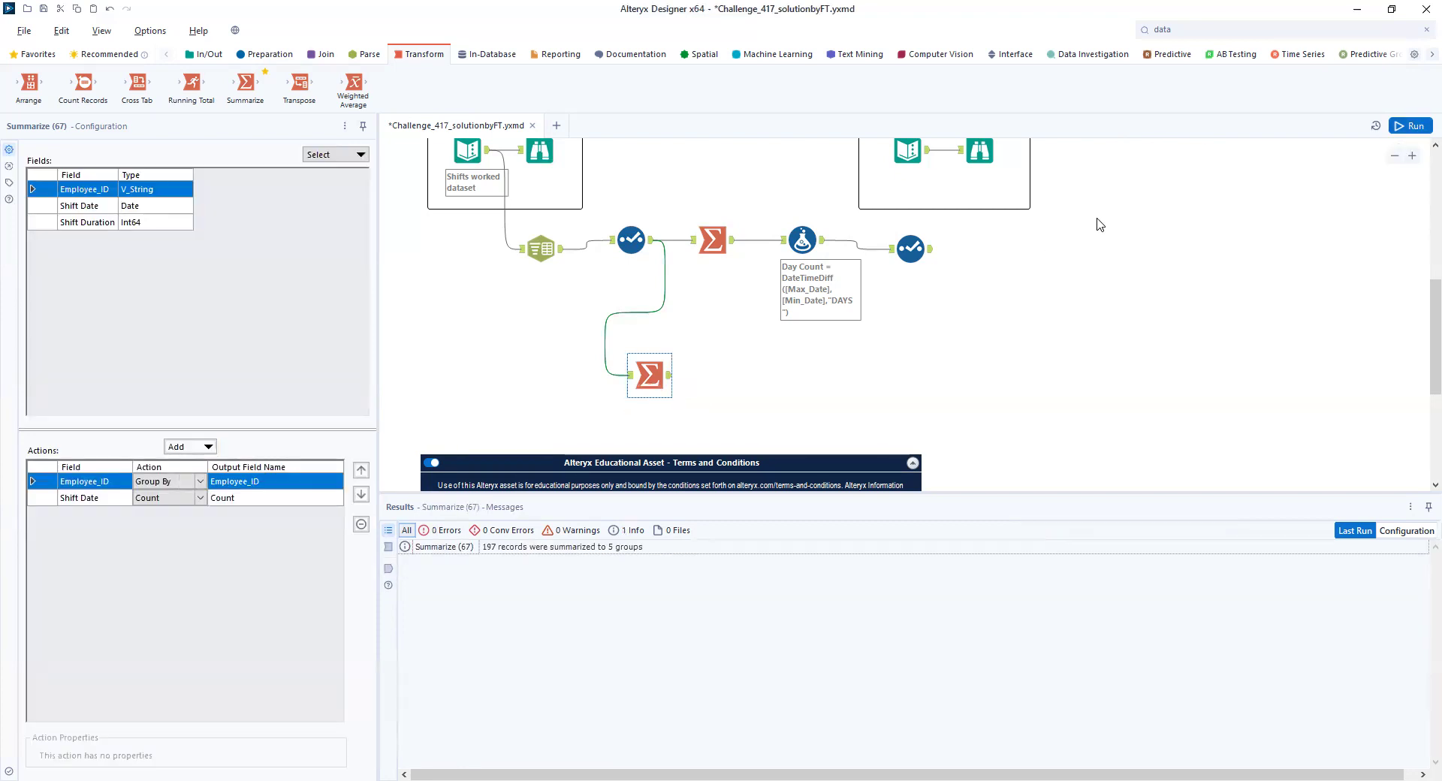
{"action": "left_click", "coordinate": [670, 377]}
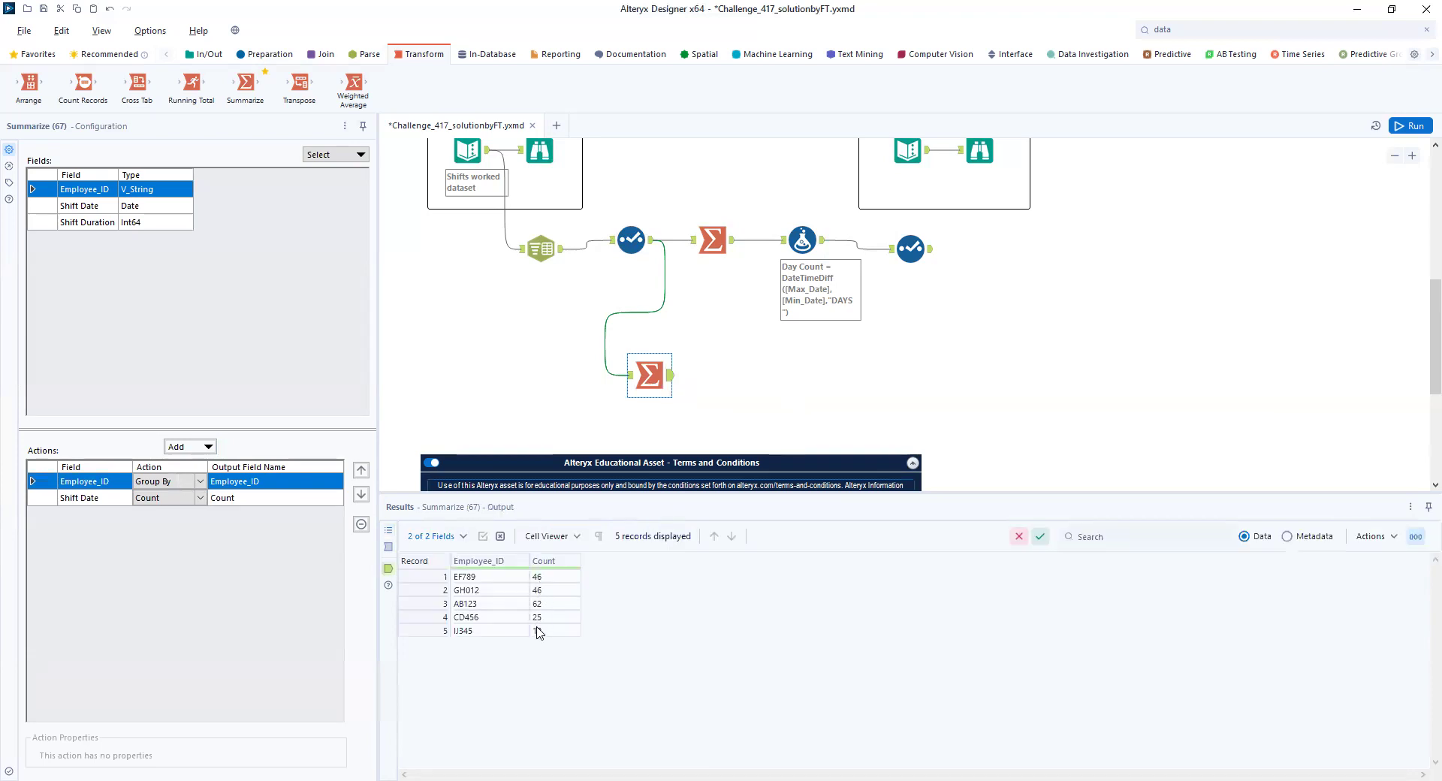
- Rename the Shift Date count's output field to Working Days, run the workflow, and review the Select and Summarize outputs
{"action": "left_click", "coordinate": [246, 498]}
{"action": "type", "text": "W"}
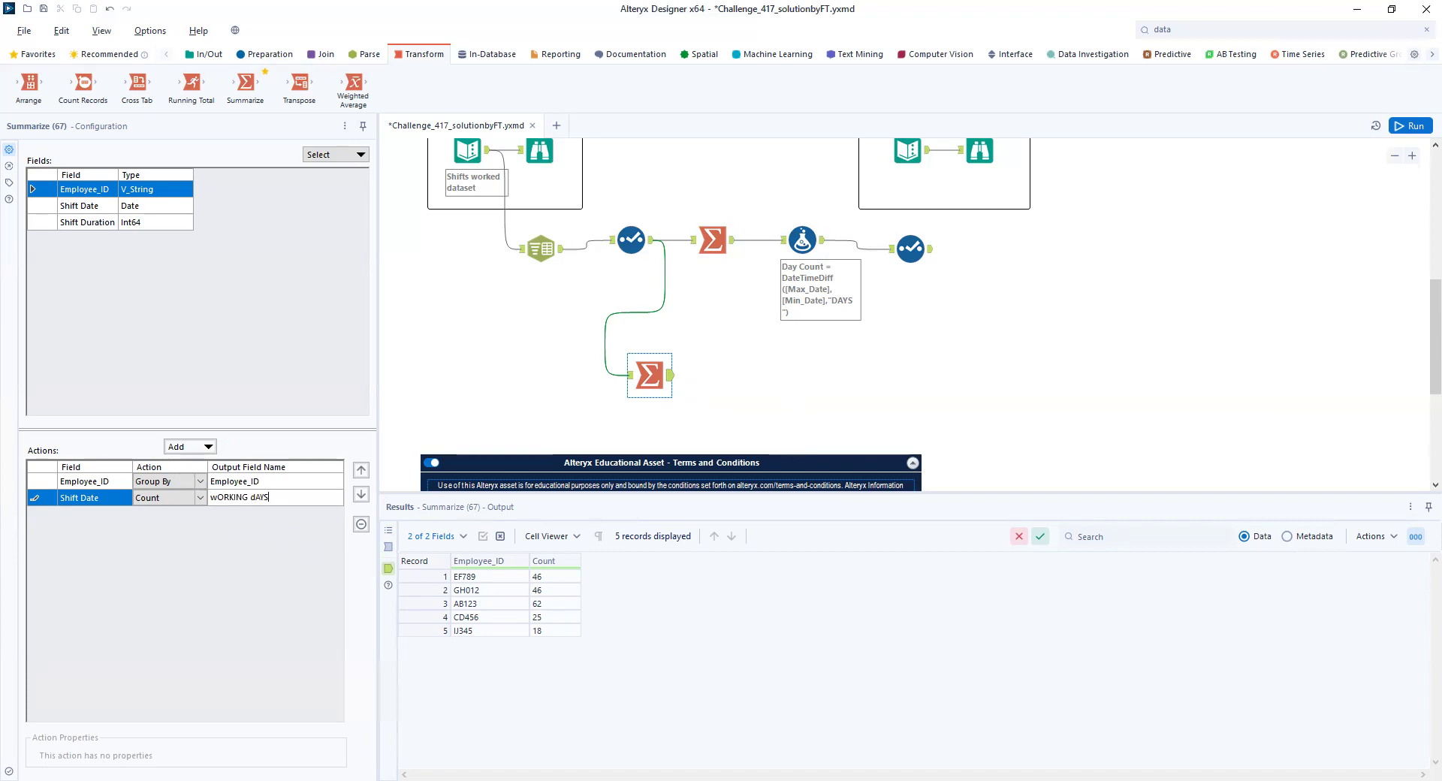
{"action": "key", "text": "ctrl+BackSpace"}
{"action": "key", "text": "ctrl+BackSpace"}
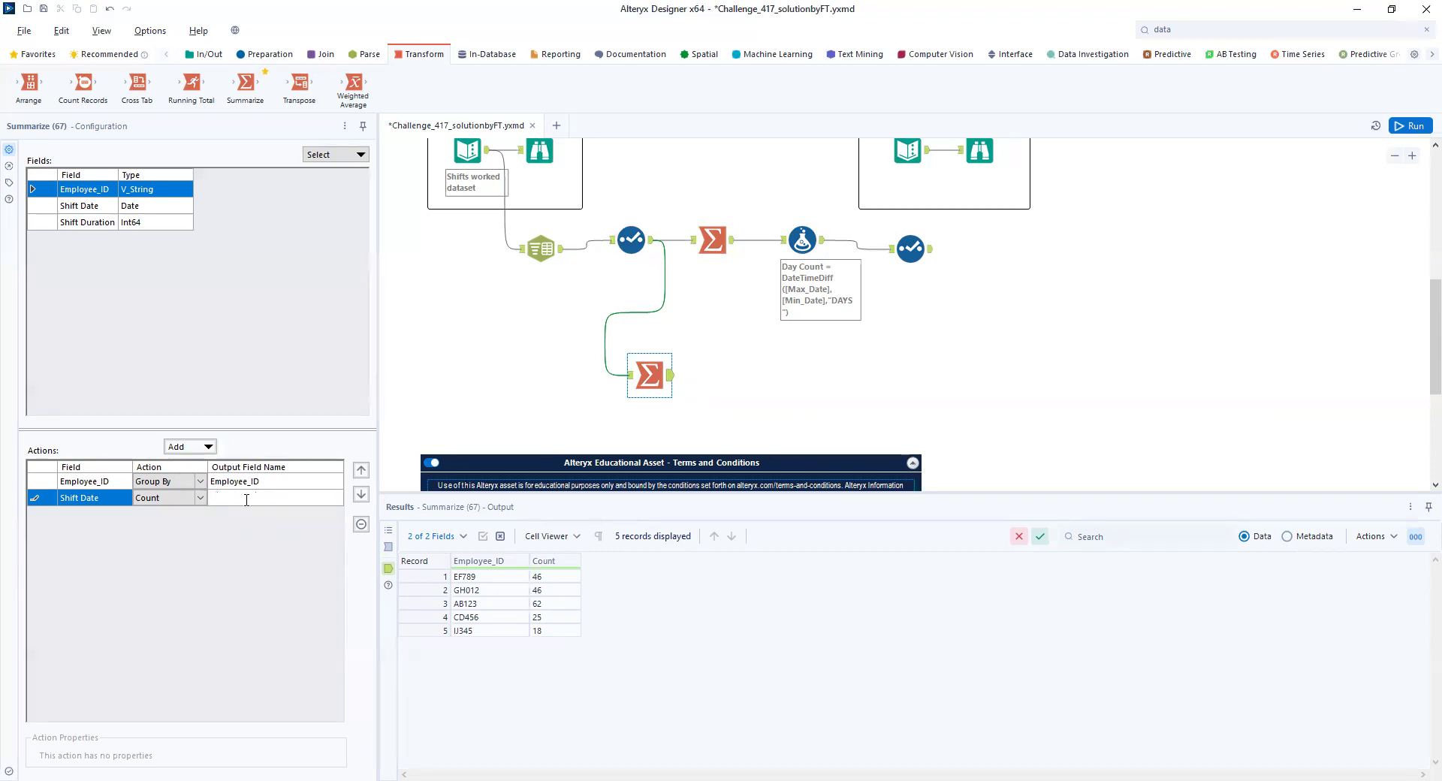
{"action": "type", "text": "Working Days"}
{"action": "left_click", "coordinate": [1403, 126]}
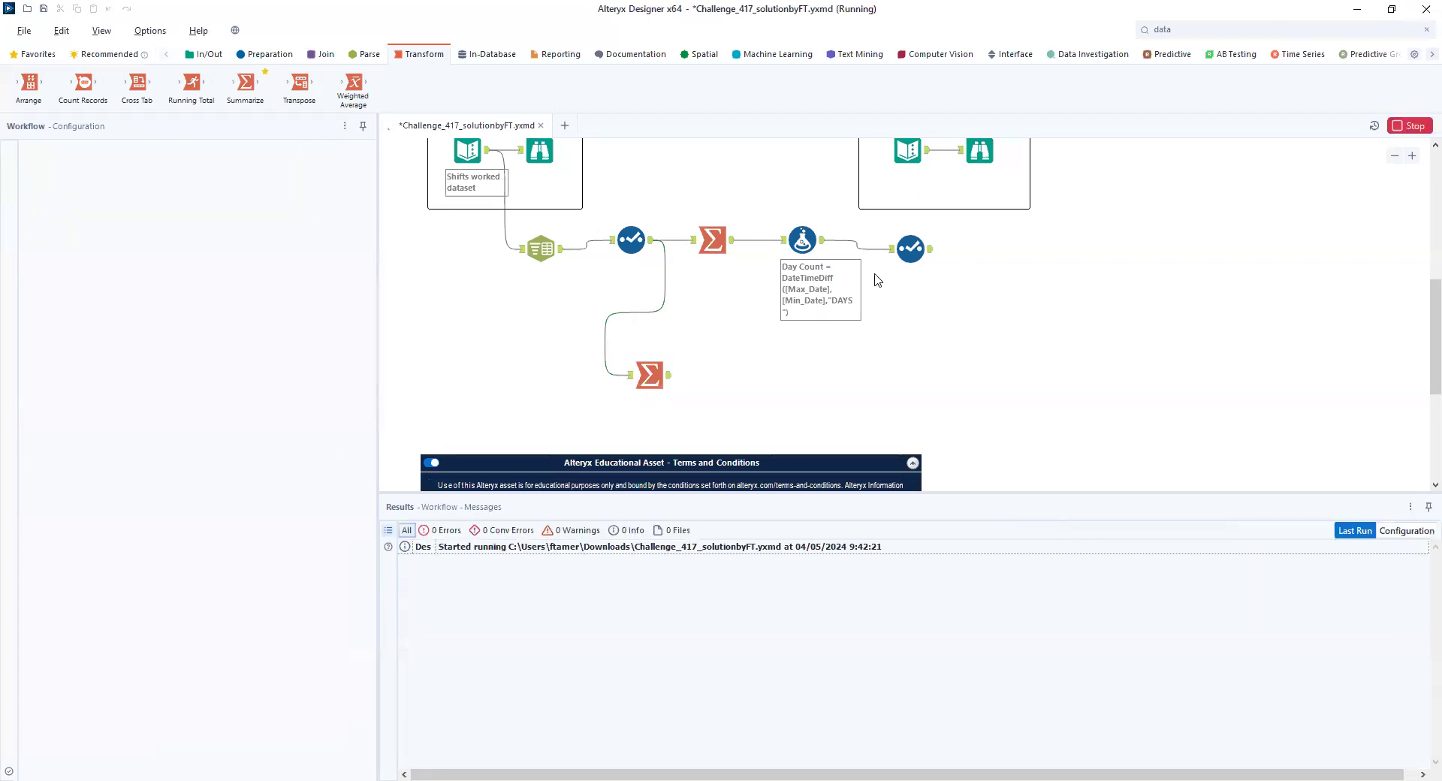
{"action": "left_click", "coordinate": [921, 253]}
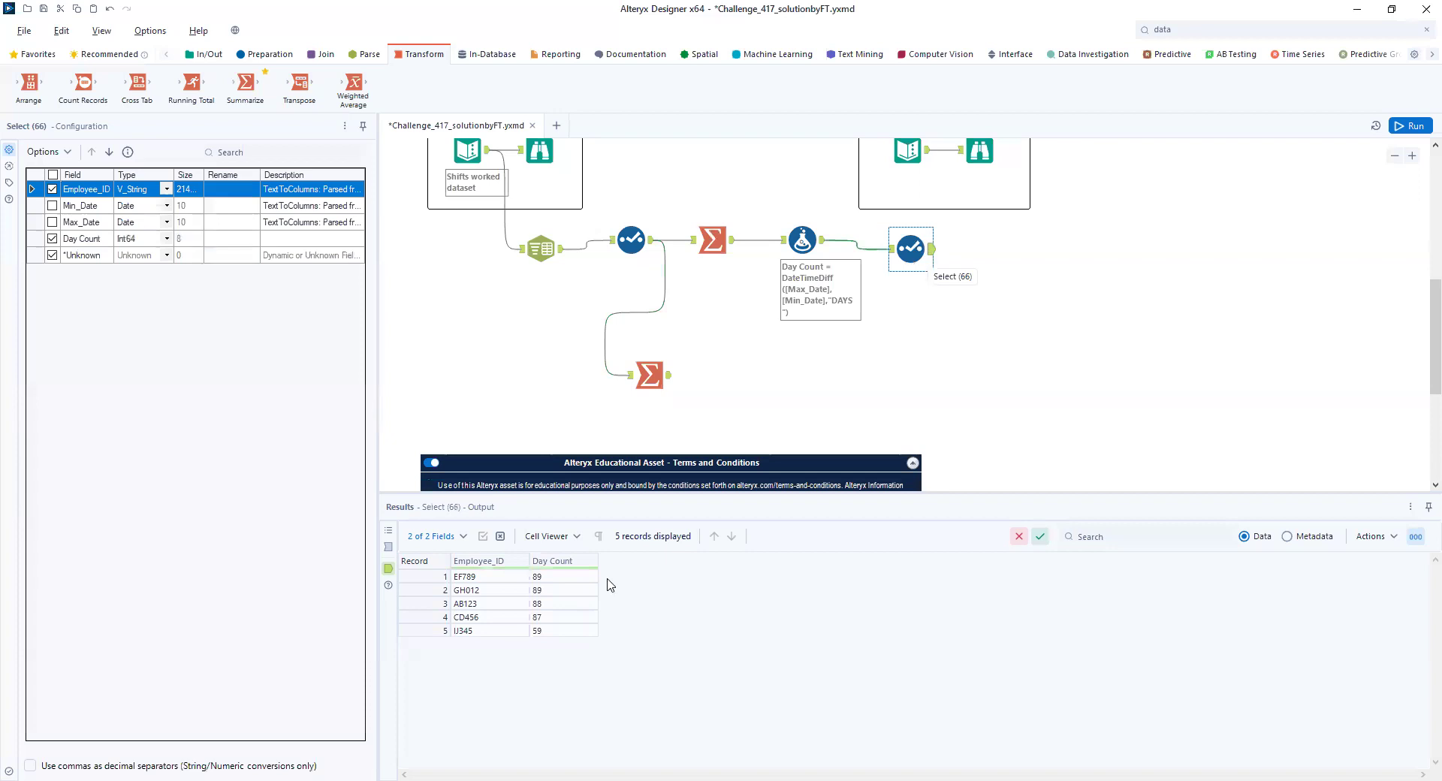
{"action": "left_click", "coordinate": [669, 379]}
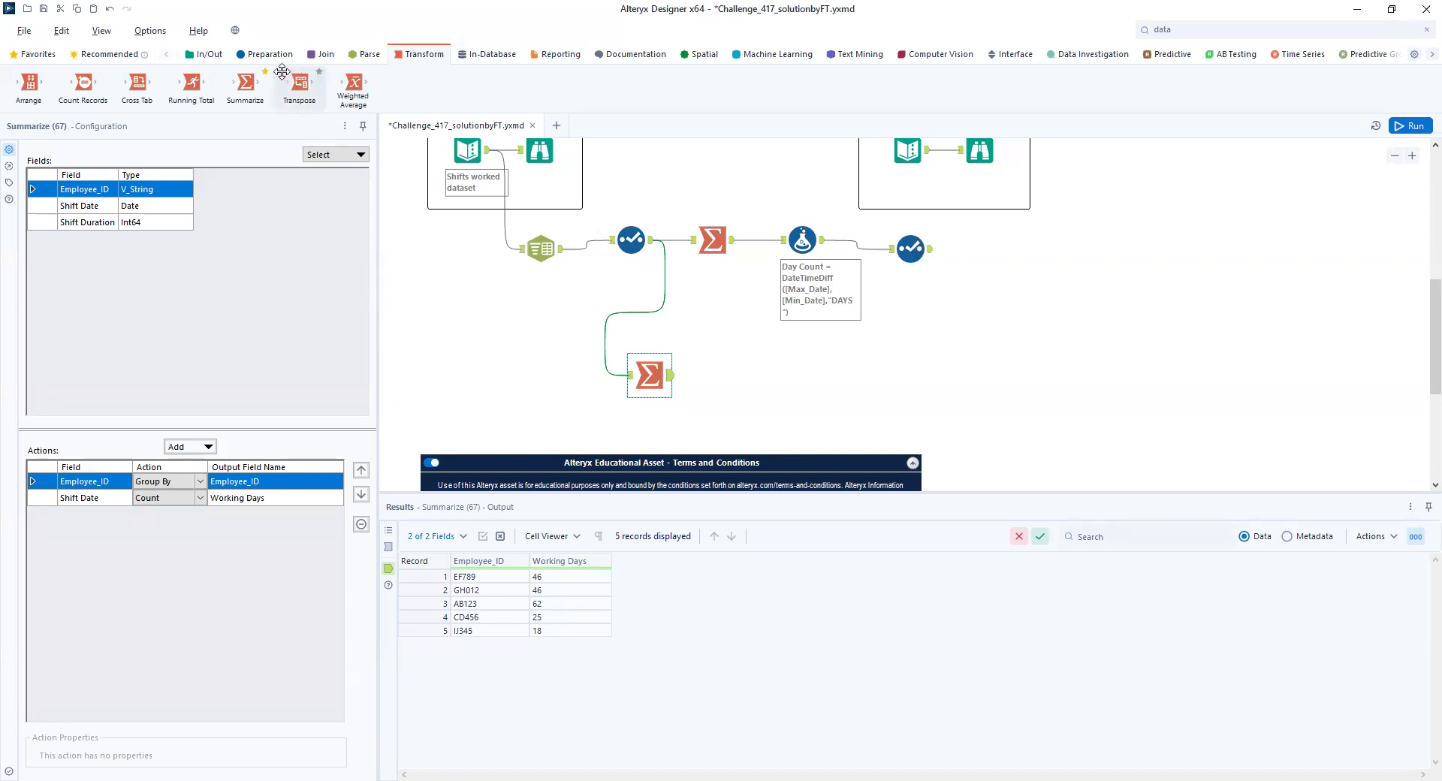
- Add a Join tool with the last Select tool as left input and the second Summarize tool as right input
{"action": "left_click", "coordinate": [315, 55]}
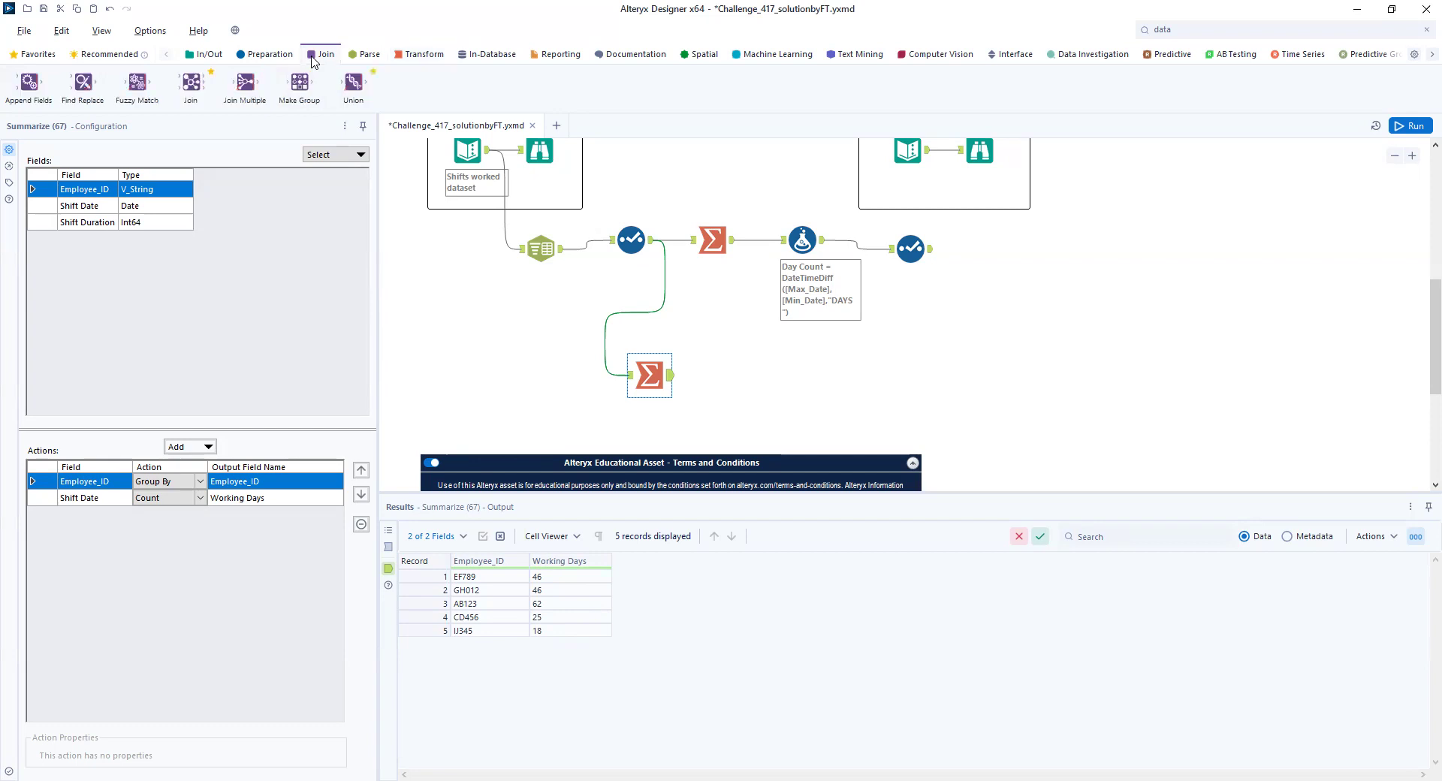
{"action": "left_click_drag", "start_coordinate": [188, 85], "coordinate": [974, 358]}
{"action": "left_click_drag", "start_coordinate": [930, 252], "coordinate": [959, 347]}
{"action": "left_click_drag", "start_coordinate": [669, 375], "coordinate": [979, 359]}
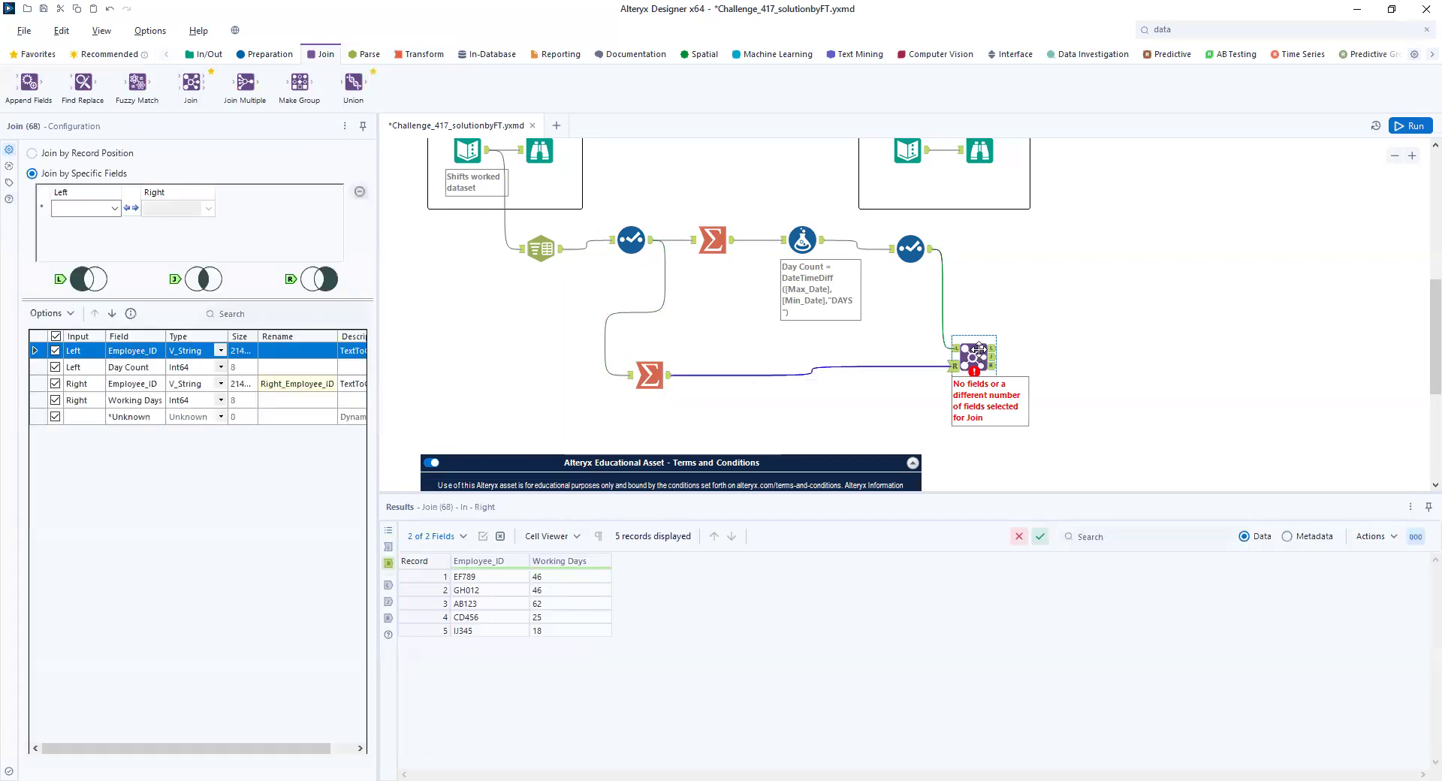
- Join both inputs on Employee_ID, exclude the right Employee_ID field, and run the workflow to show the joined output
{"action": "left_click", "coordinate": [94, 208]}
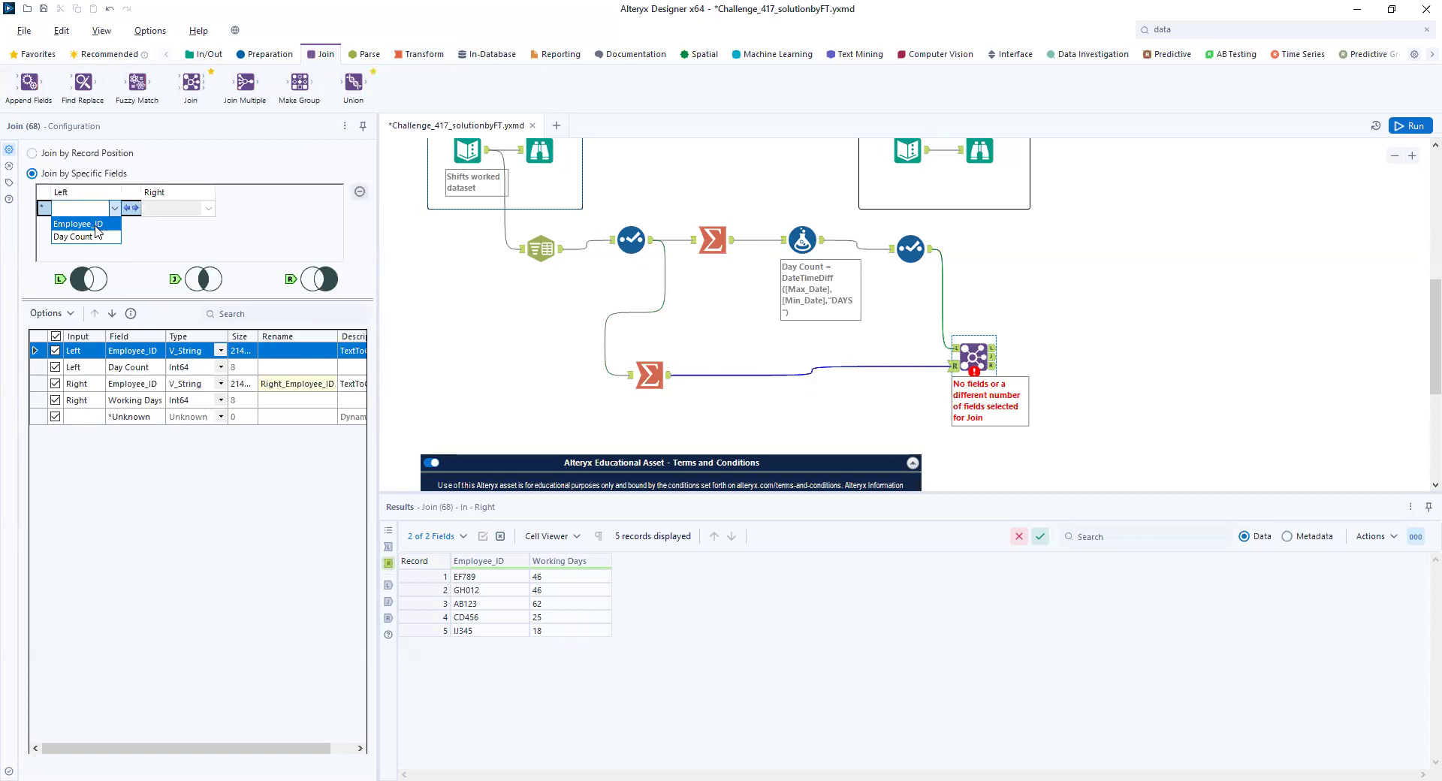
{"action": "left_click", "coordinate": [95, 225]}
{"action": "left_click", "coordinate": [55, 383]}
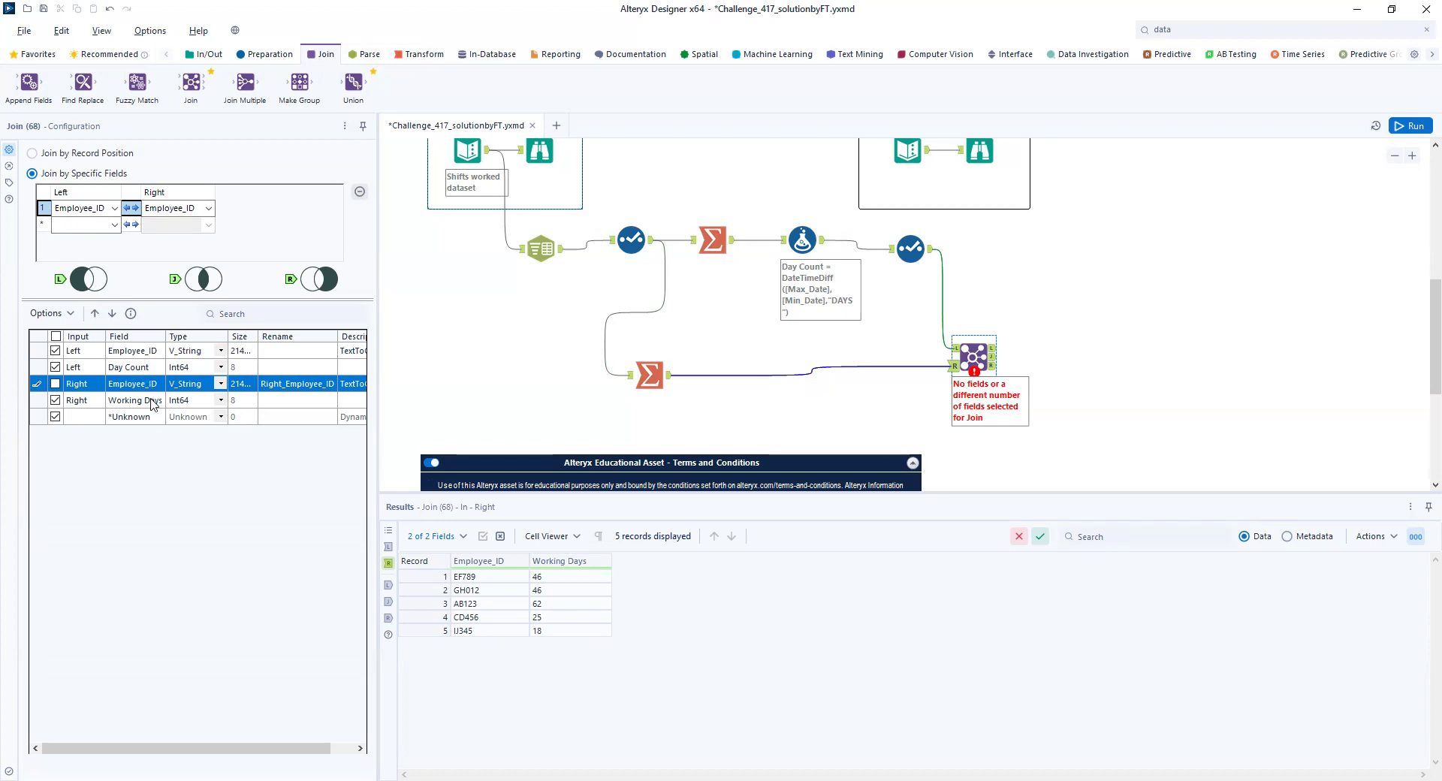
{"action": "left_click", "coordinate": [1415, 127]}
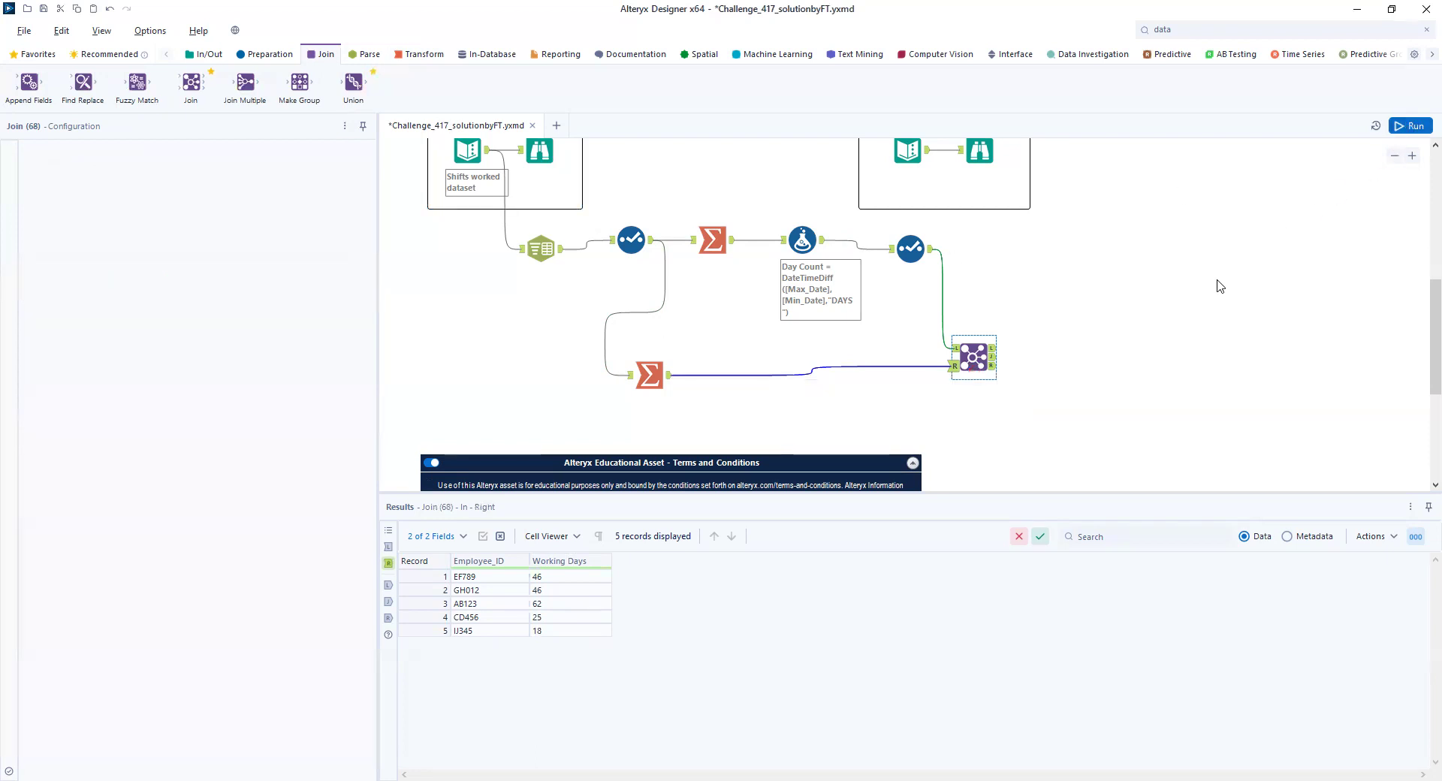
{"action": "left_click", "coordinate": [992, 358]}
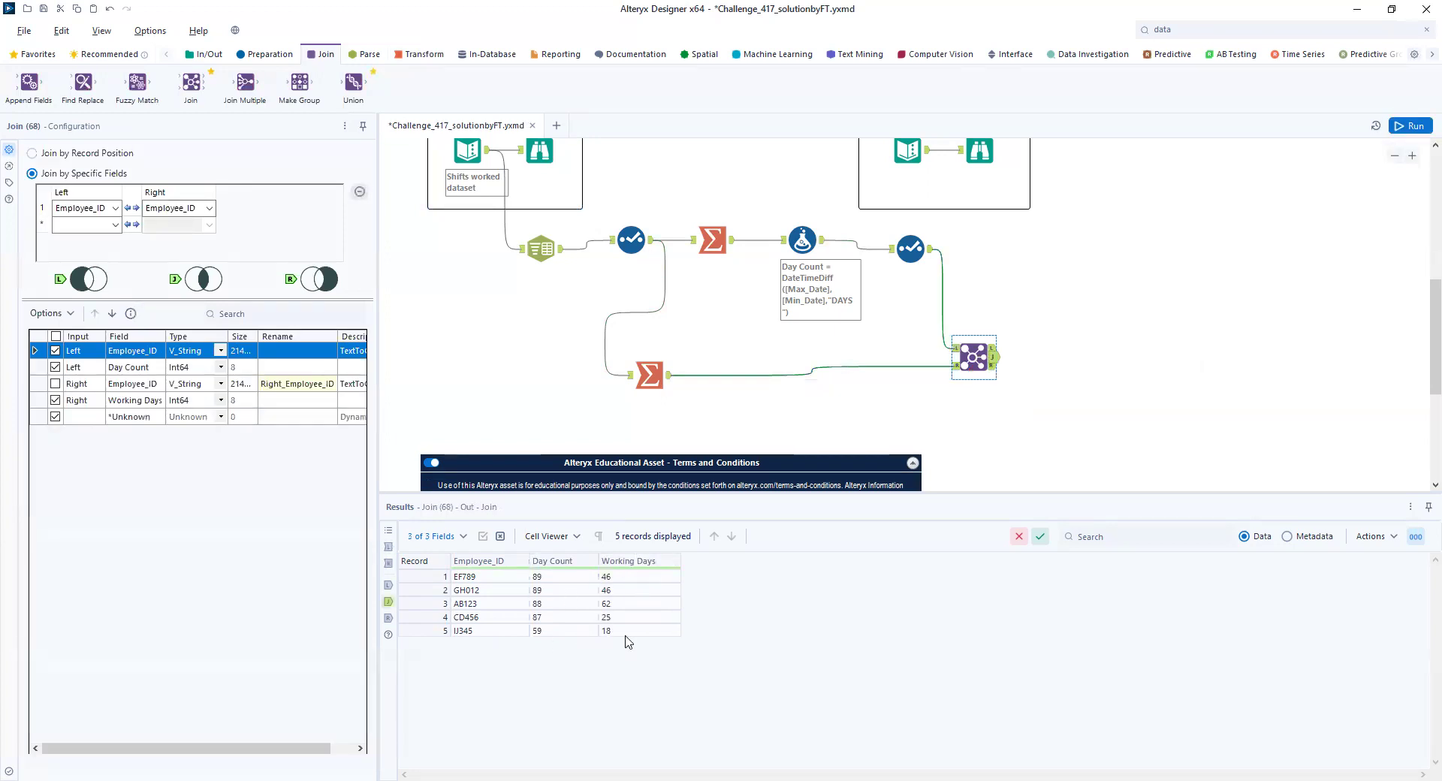
- Review the challenge tasks and add a Formula tool to the Join tool's J output
{"action": "scroll", "coordinate": [1243, 347], "scroll_direction": "up", "scroll_amount": 3}
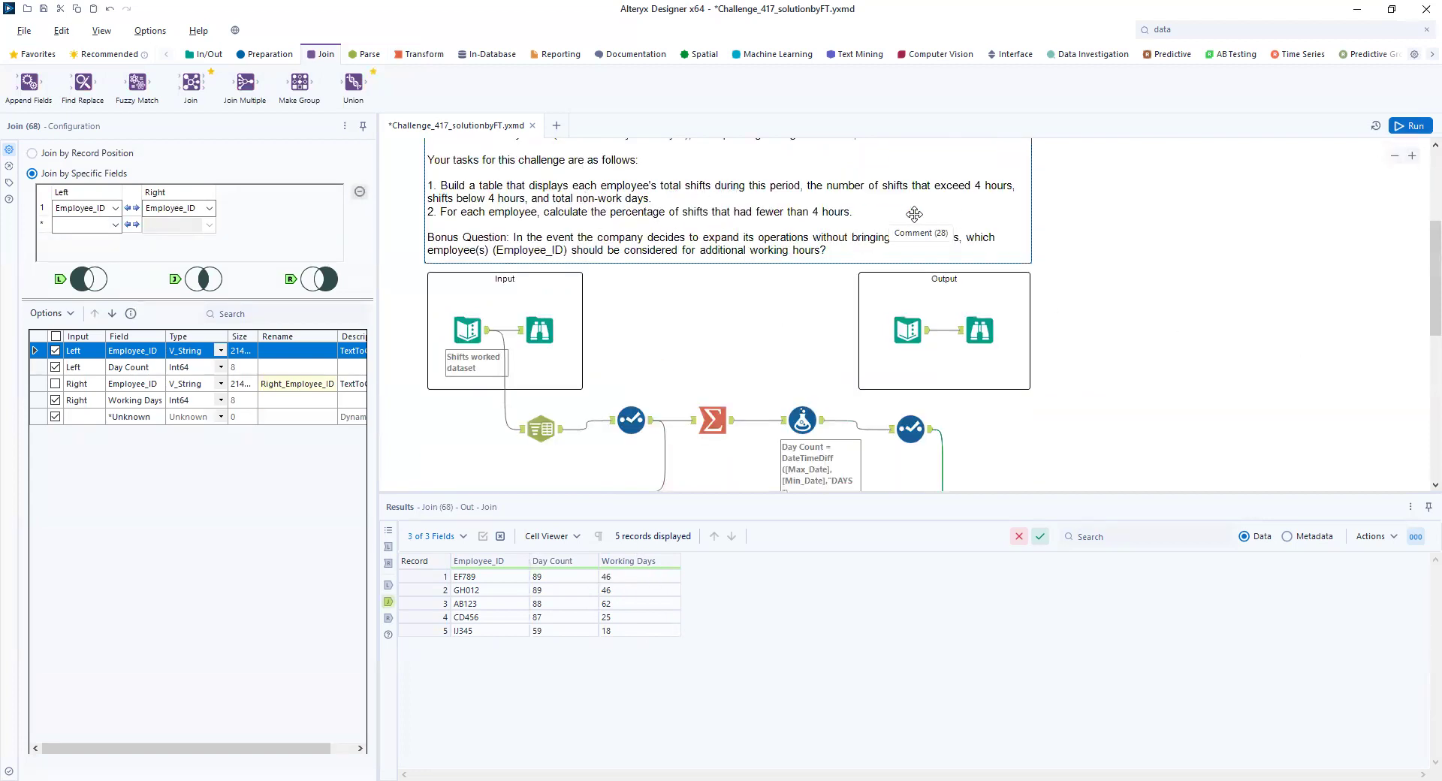
{"action": "scroll", "coordinate": [1151, 298], "scroll_direction": "down", "scroll_amount": 1}
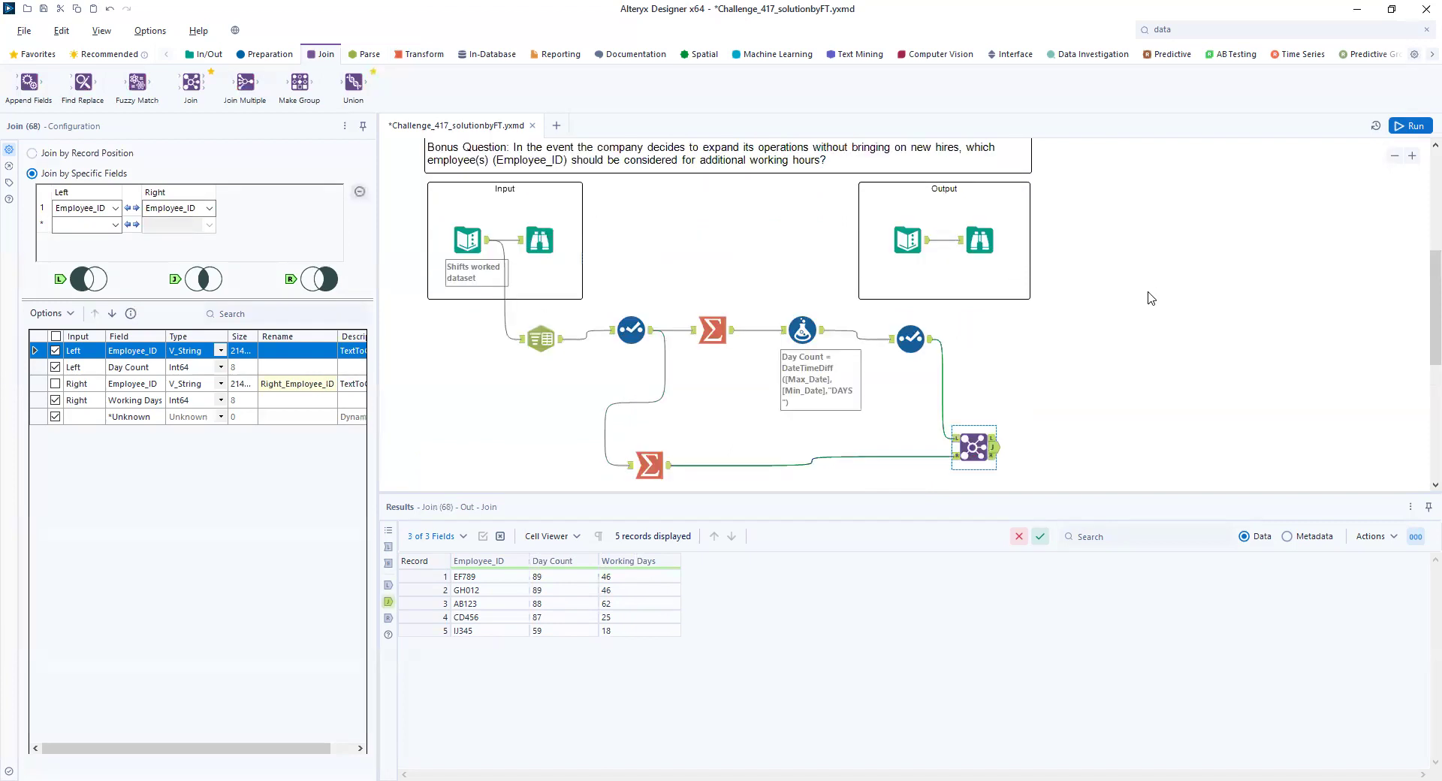
{"action": "left_click", "coordinate": [263, 52]}
{"action": "left_click_drag", "start_coordinate": [299, 83], "coordinate": [1045, 447]}
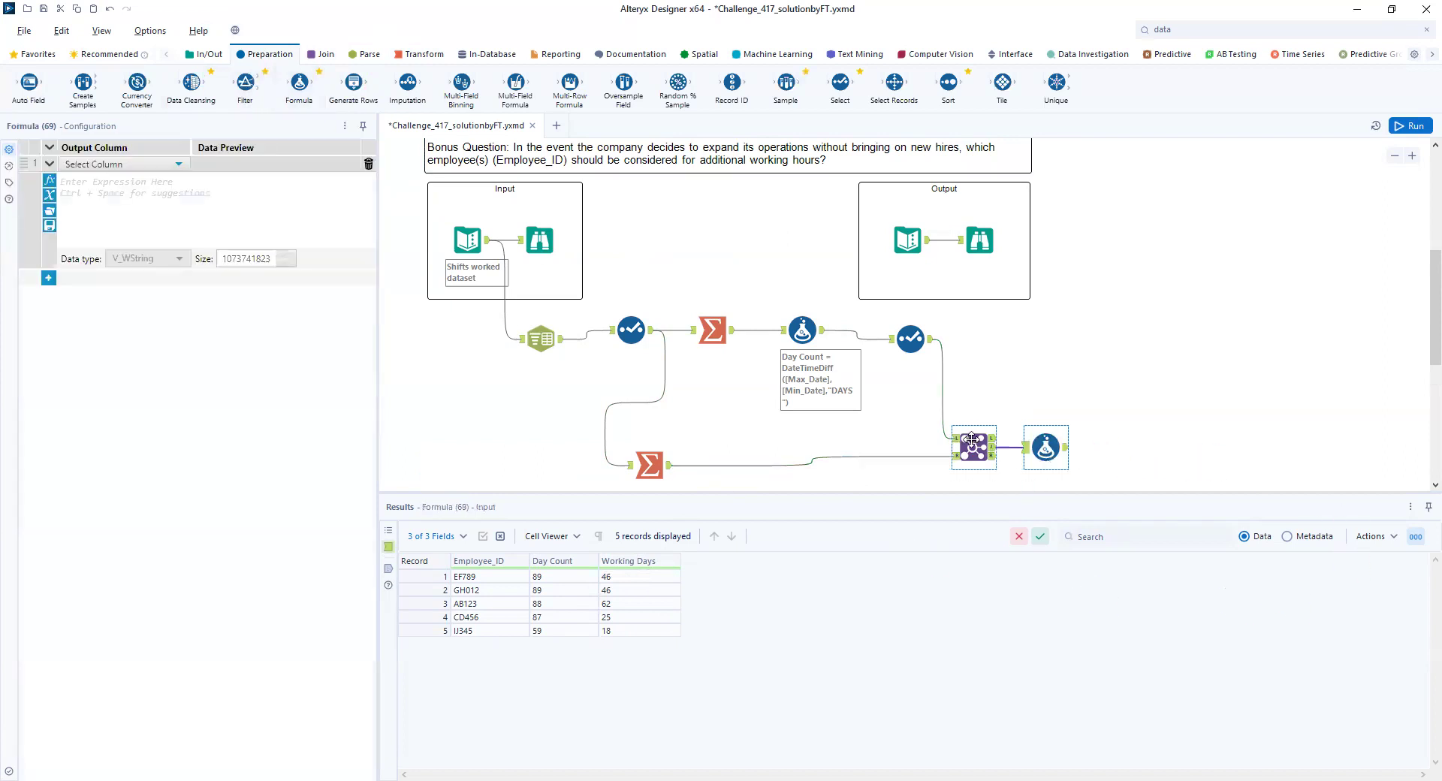
- Add a new output column named NonWorking Days with data type Int64 in the Formula tool after the Join
{"action": "left_click", "coordinate": [178, 163]}
{"action": "left_click", "coordinate": [136, 178]}
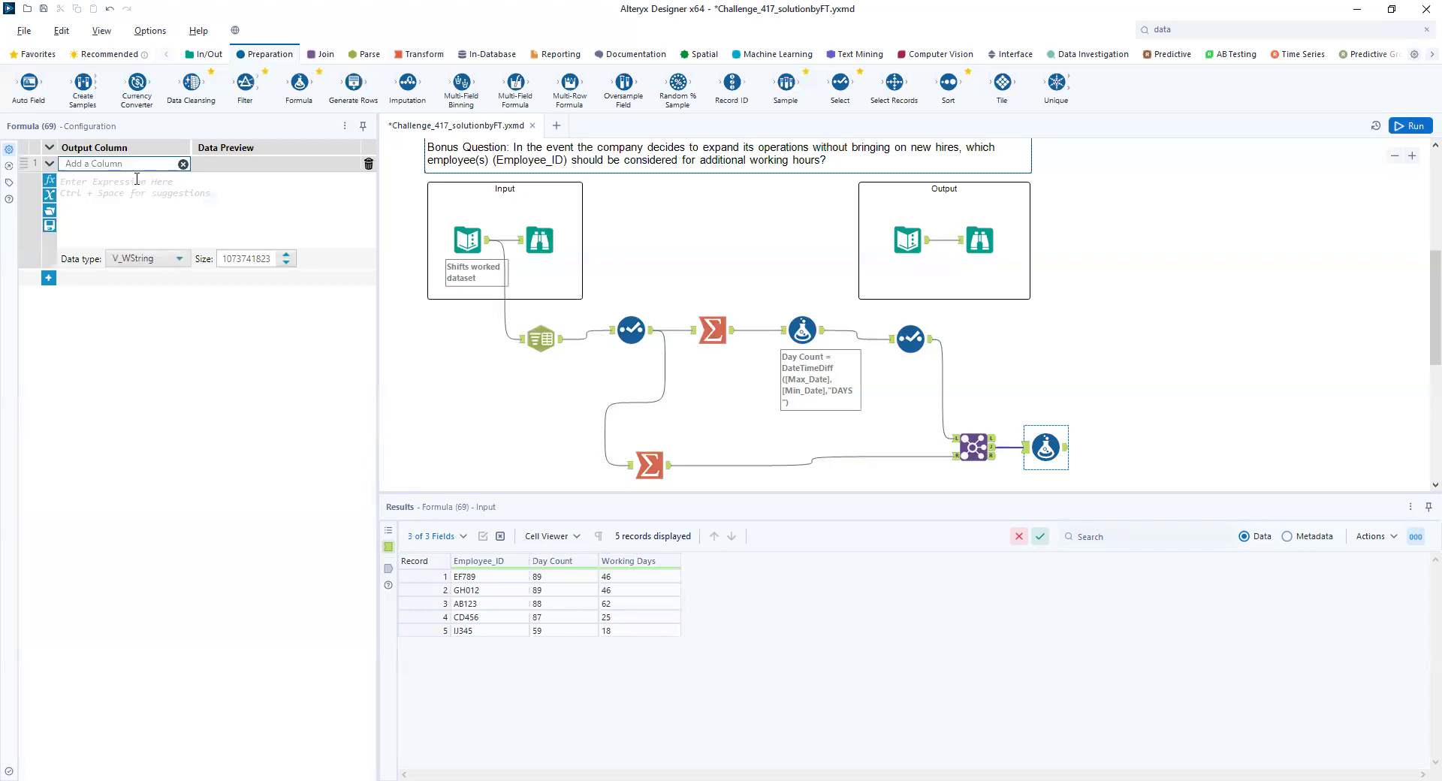
{"action": "type", "text": "NonWorking Days"}
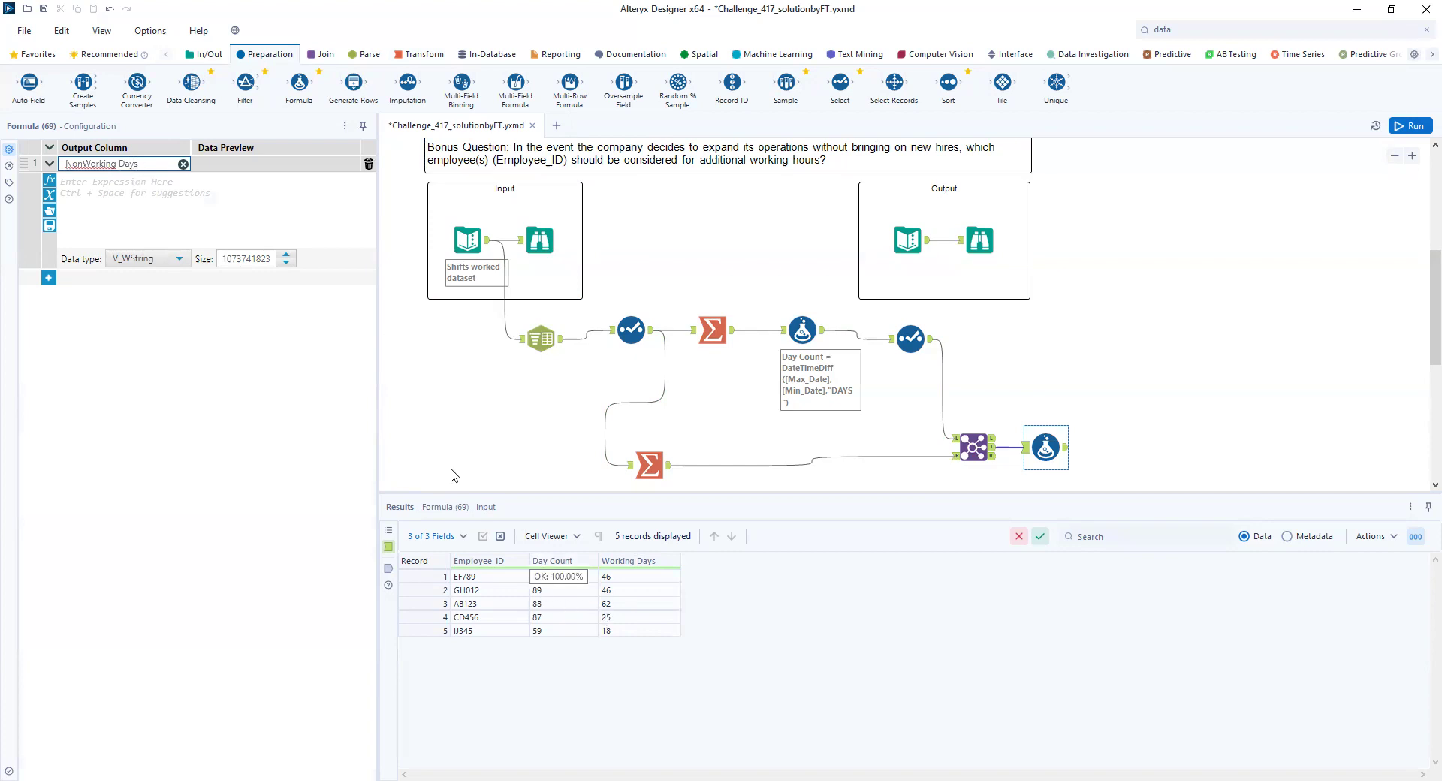
{"action": "left_click", "coordinate": [179, 259]}
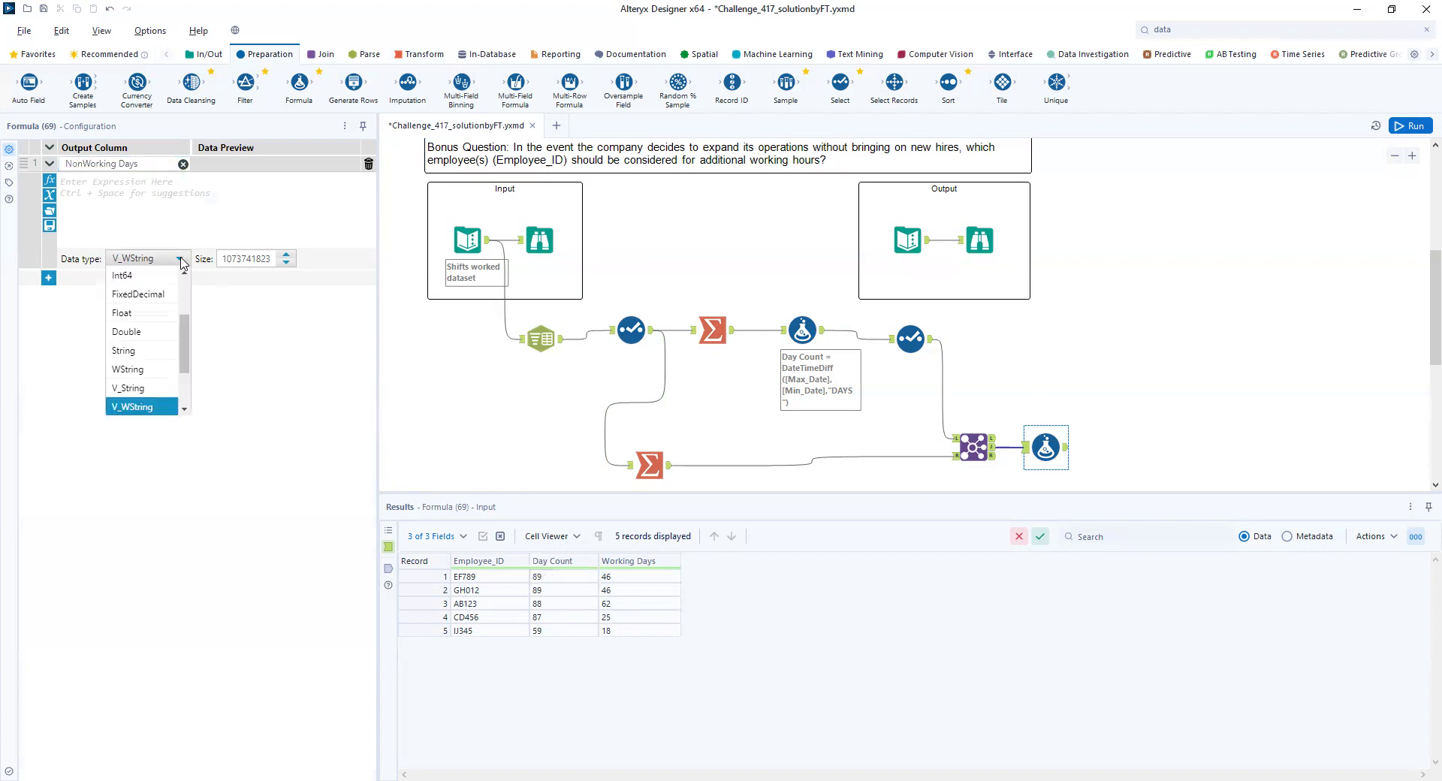
{"action": "left_click", "coordinate": [150, 277]}
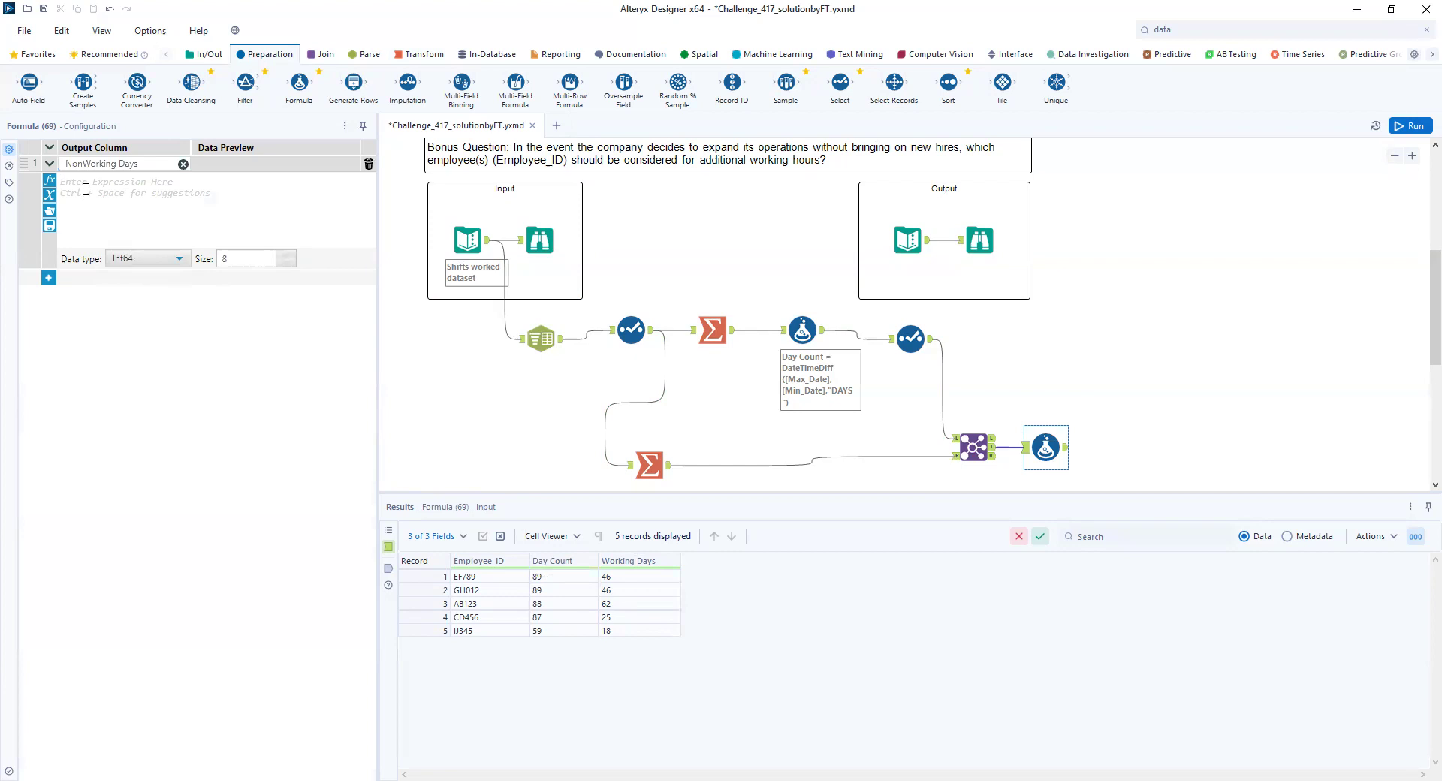
{"action": "type", "text": "["}
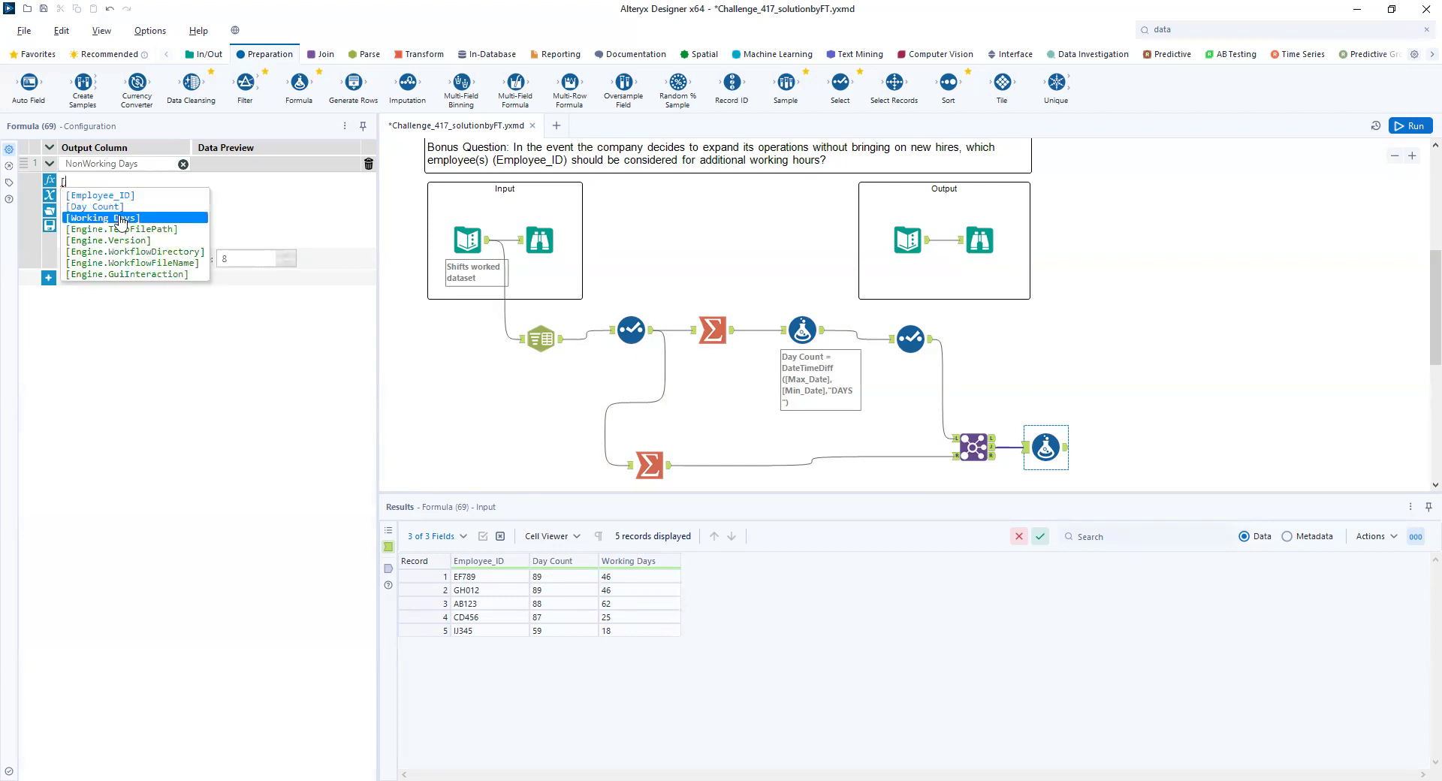
{"action": "left_click", "coordinate": [150, 217]}
{"action": "type", "text": "-["}
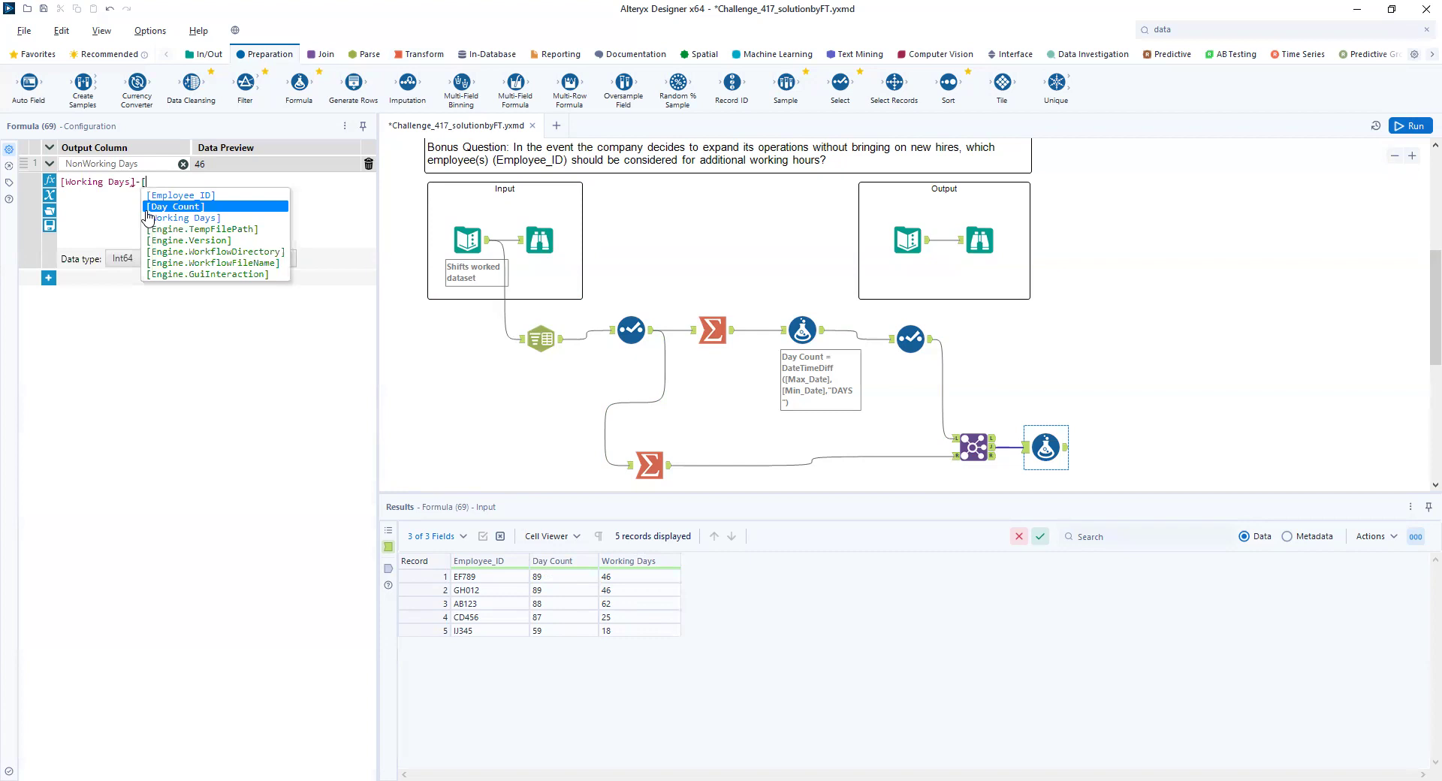
{"action": "left_click", "coordinate": [150, 208]}
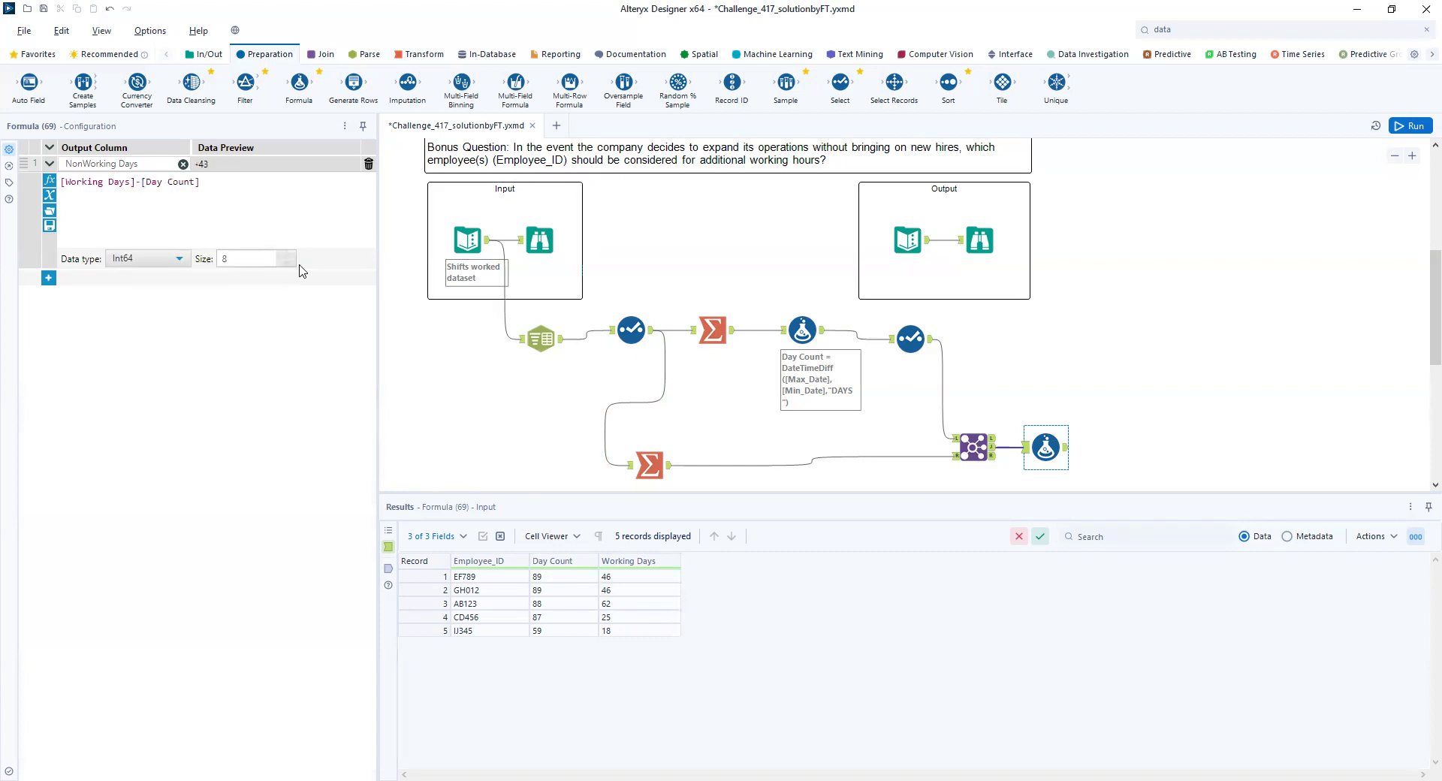
- Set the NonWorking Days expression to [Day Count]-[Working Days], run the workflow, and show the Formula output
{"action": "left_click_drag", "start_coordinate": [211, 185], "coordinate": [26, 160]}
{"action": "type", "text": "["}
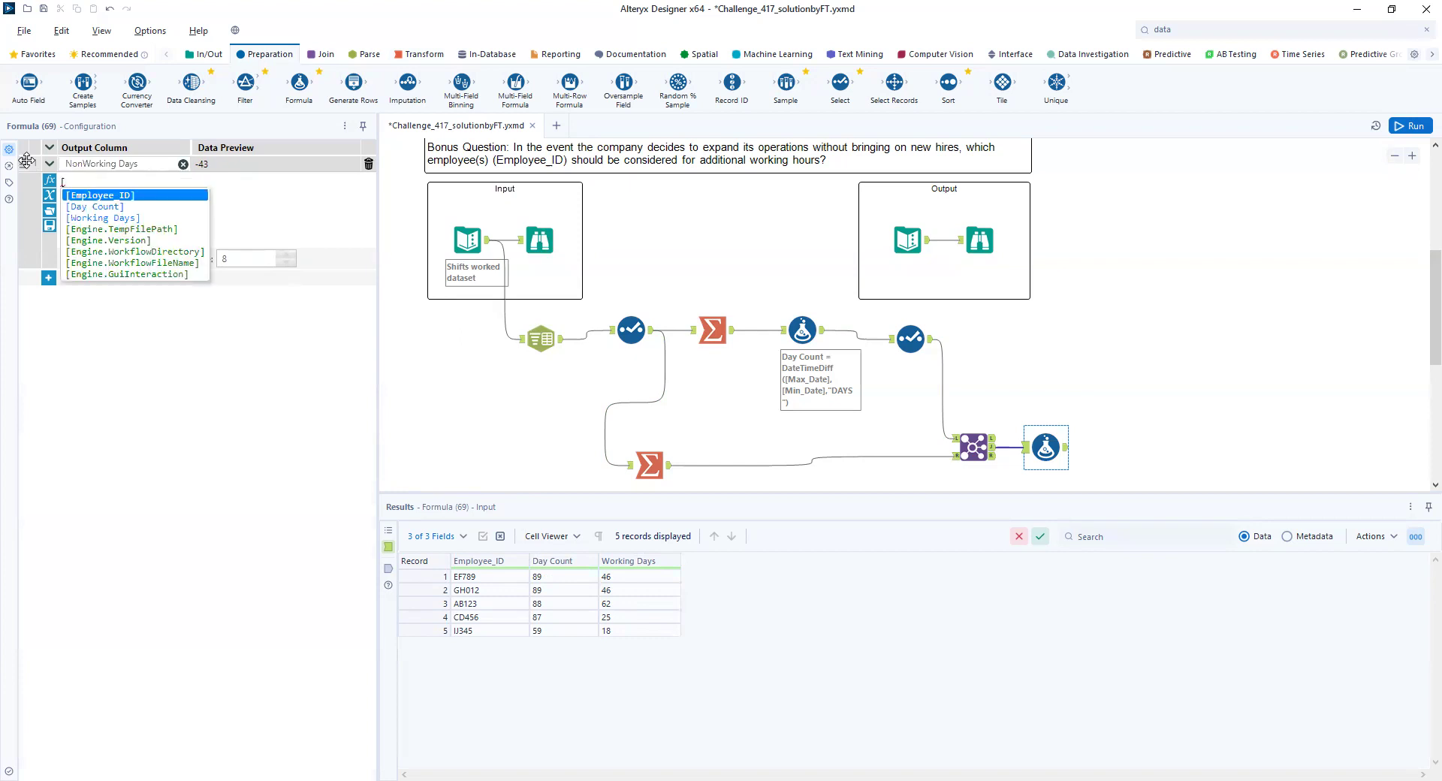
{"action": "left_click", "coordinate": [96, 208]}
{"action": "type", "text": "-["}
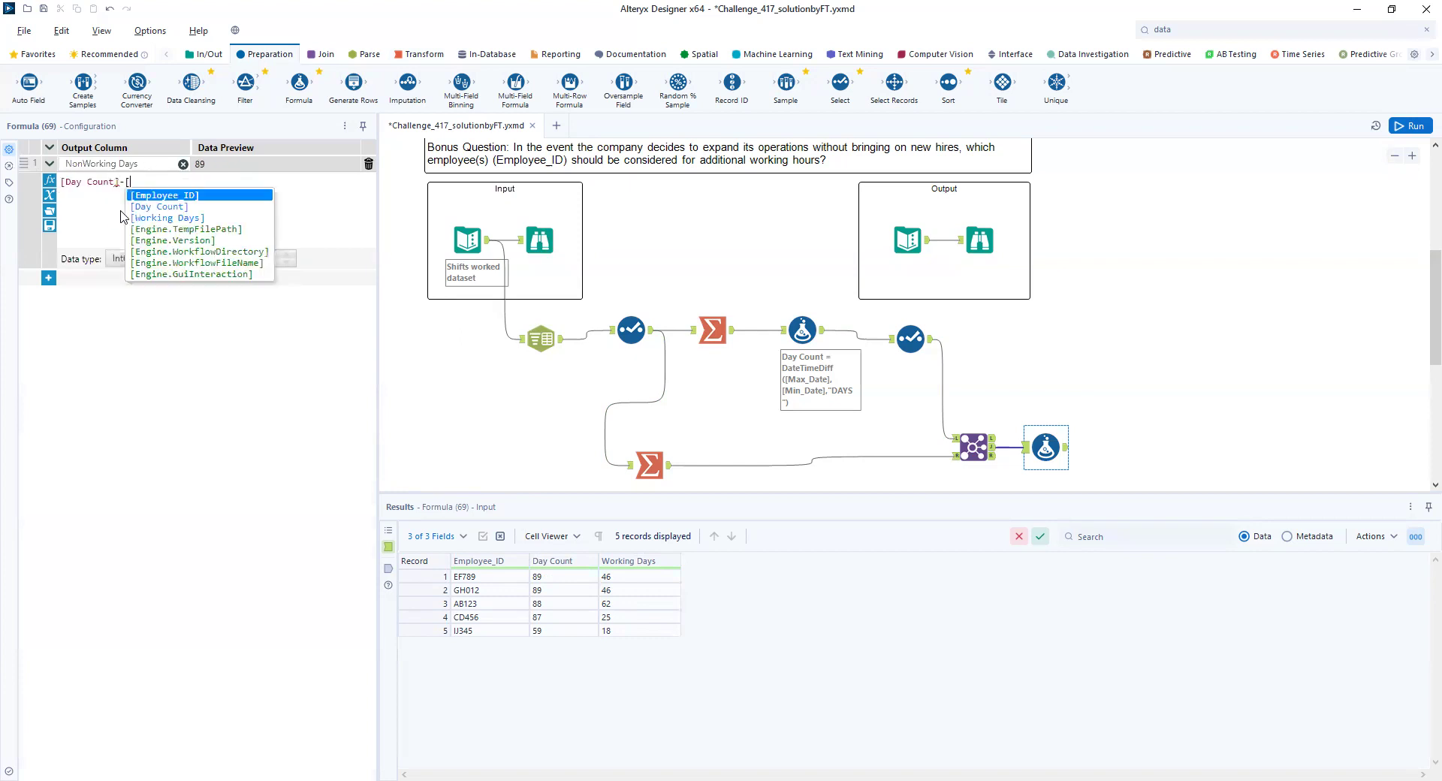
{"action": "left_click", "coordinate": [158, 217]}
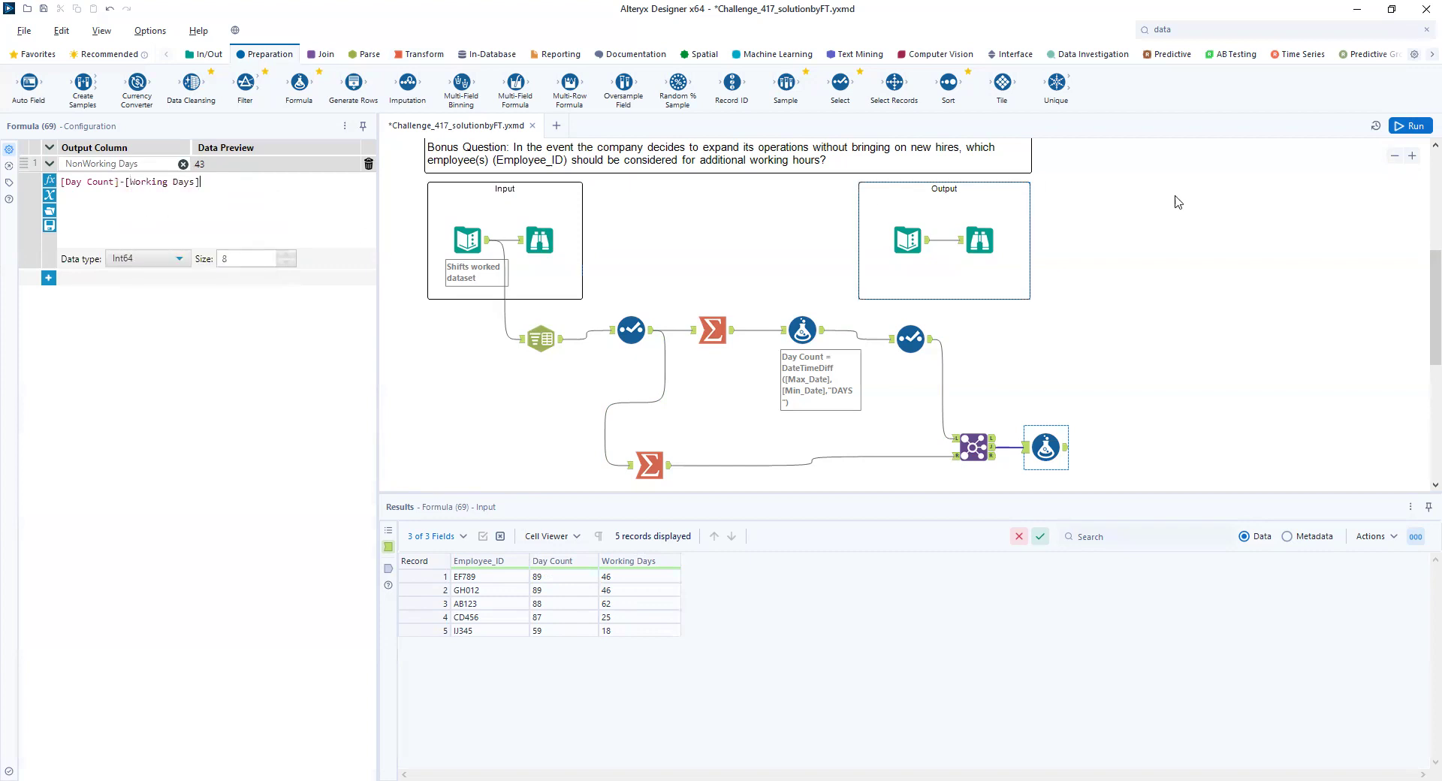
{"action": "left_click", "coordinate": [1406, 126]}
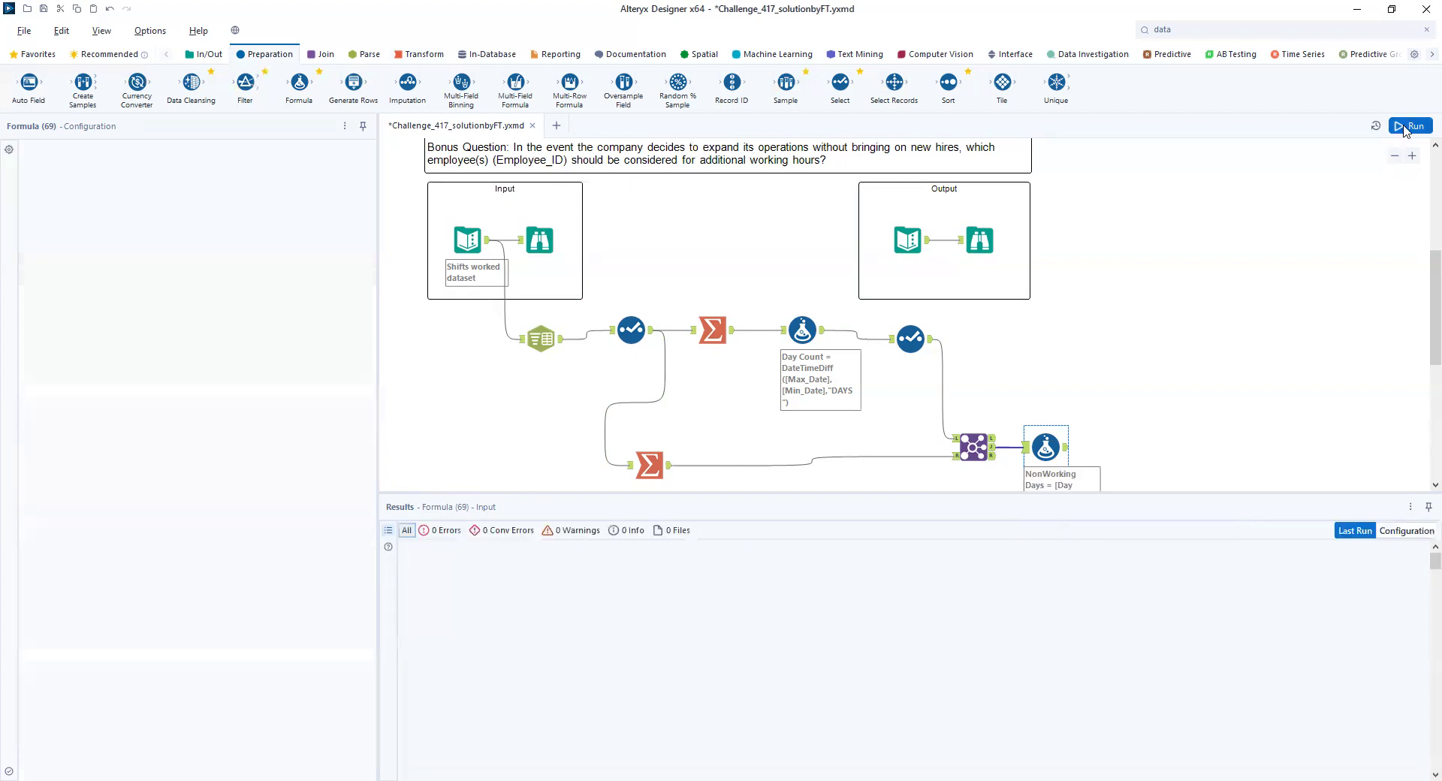
{"action": "left_click", "coordinate": [1065, 448]}
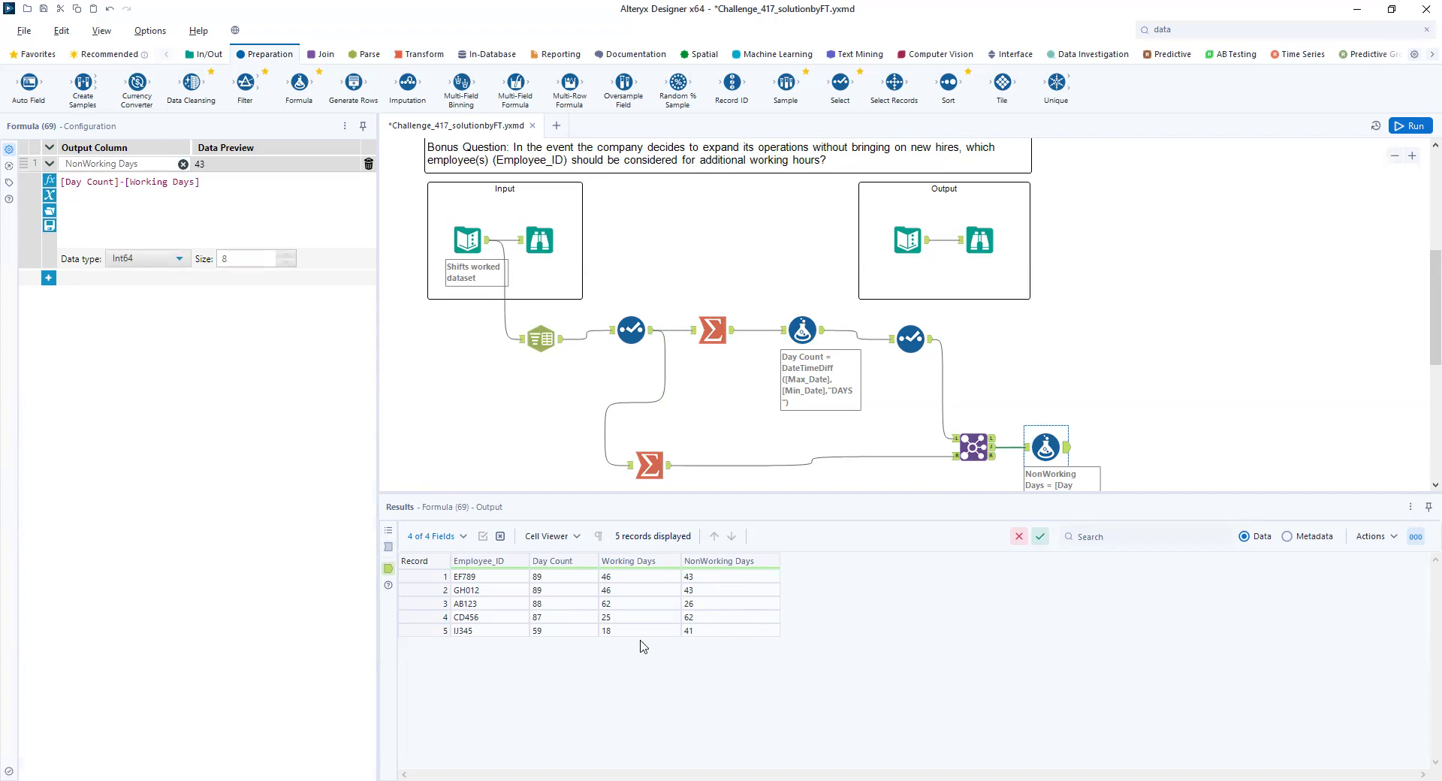
- Compare the expected output's Total Shifts Taken and Non Work Days with the results of the Formula and Summarize tools
{"action": "left_click", "coordinate": [992, 244]}
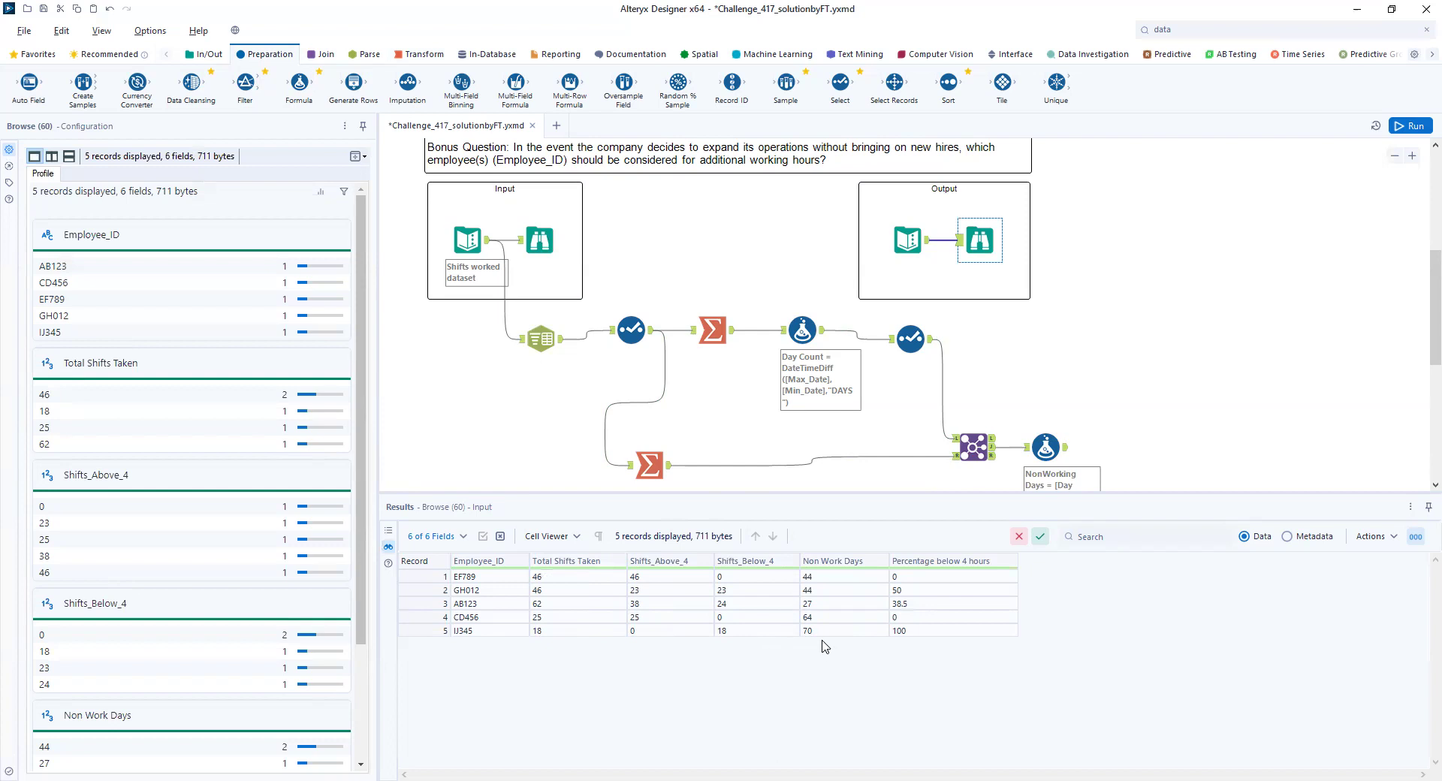
{"action": "left_click", "coordinate": [1045, 451]}
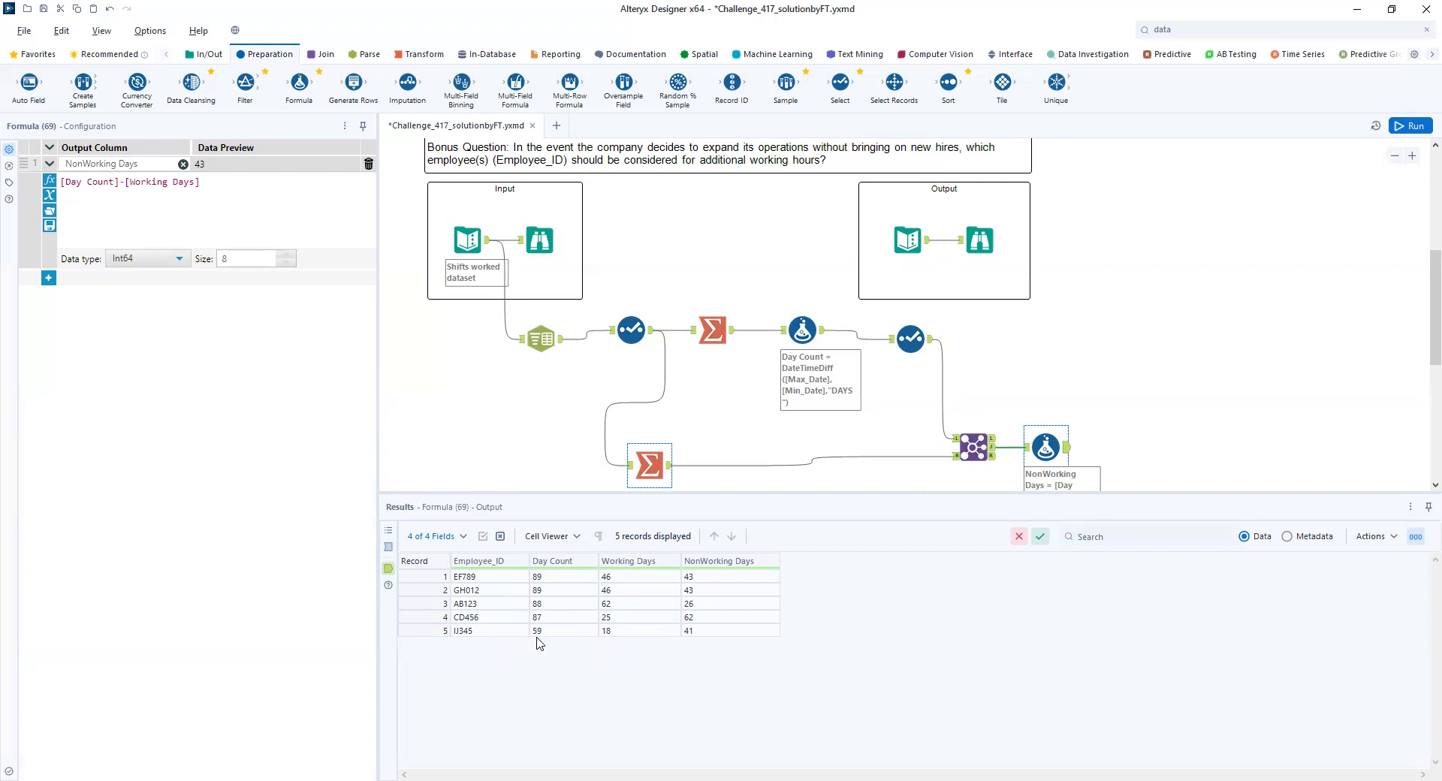
{"action": "left_click", "coordinate": [644, 460]}
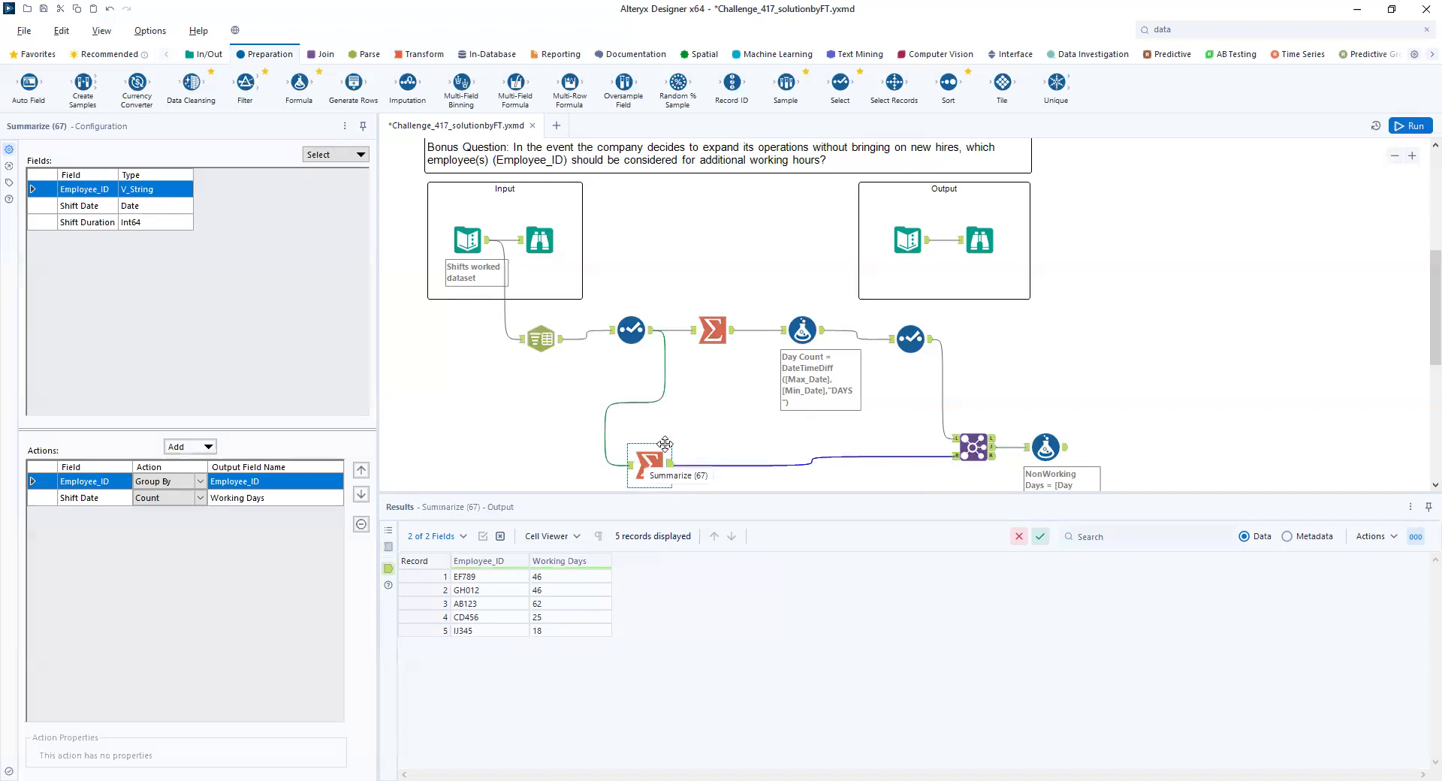
{"action": "left_click", "coordinate": [710, 319]}
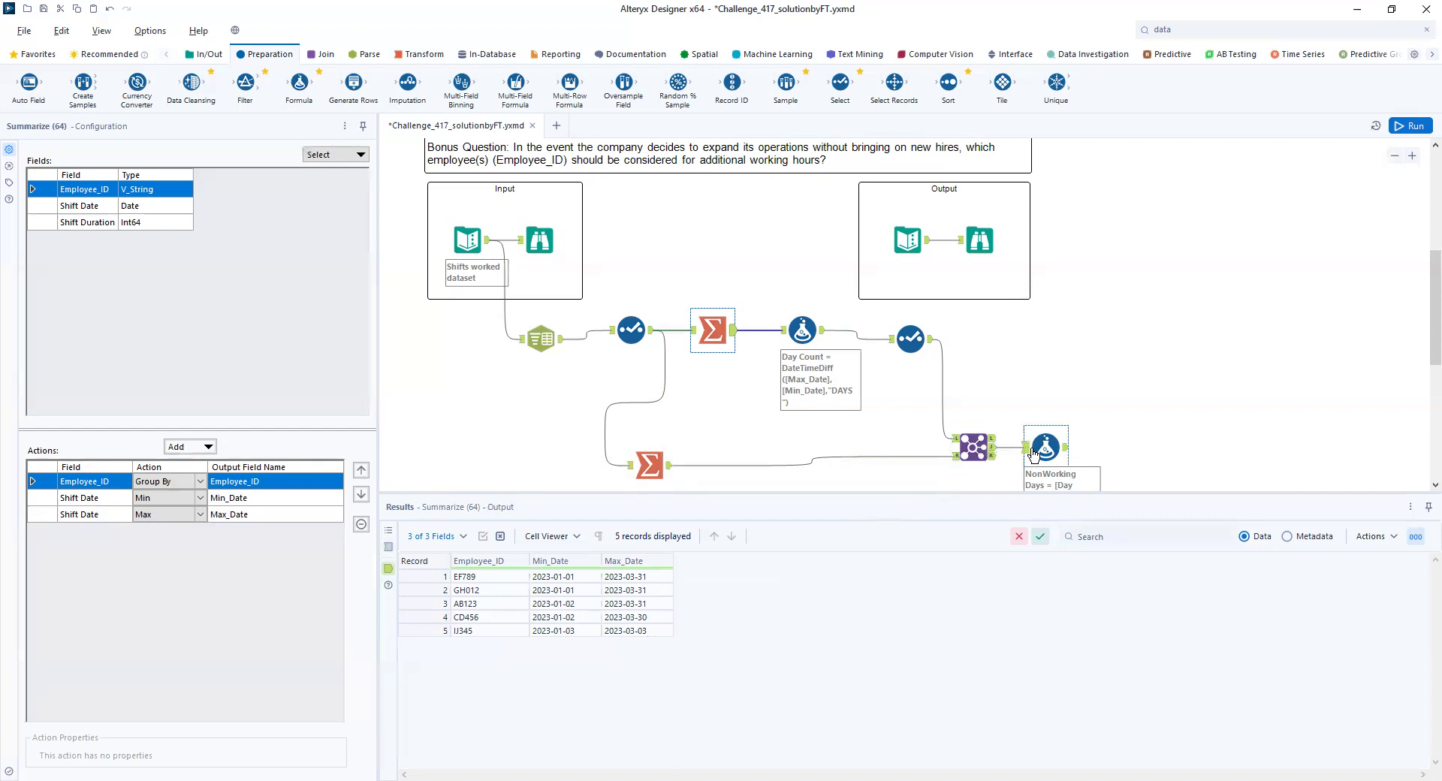
{"action": "left_click", "coordinate": [968, 276]}
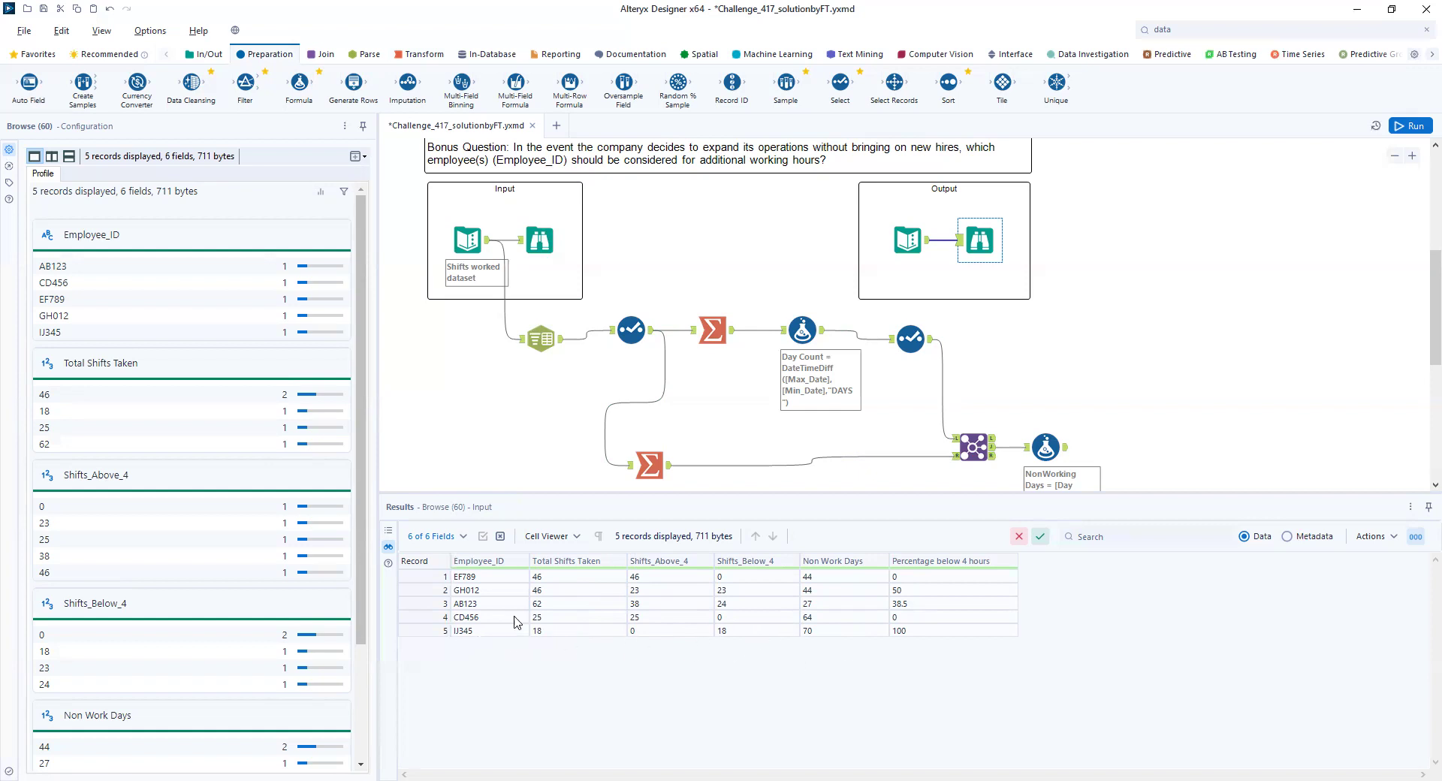
{"action": "left_click", "coordinate": [652, 472]}
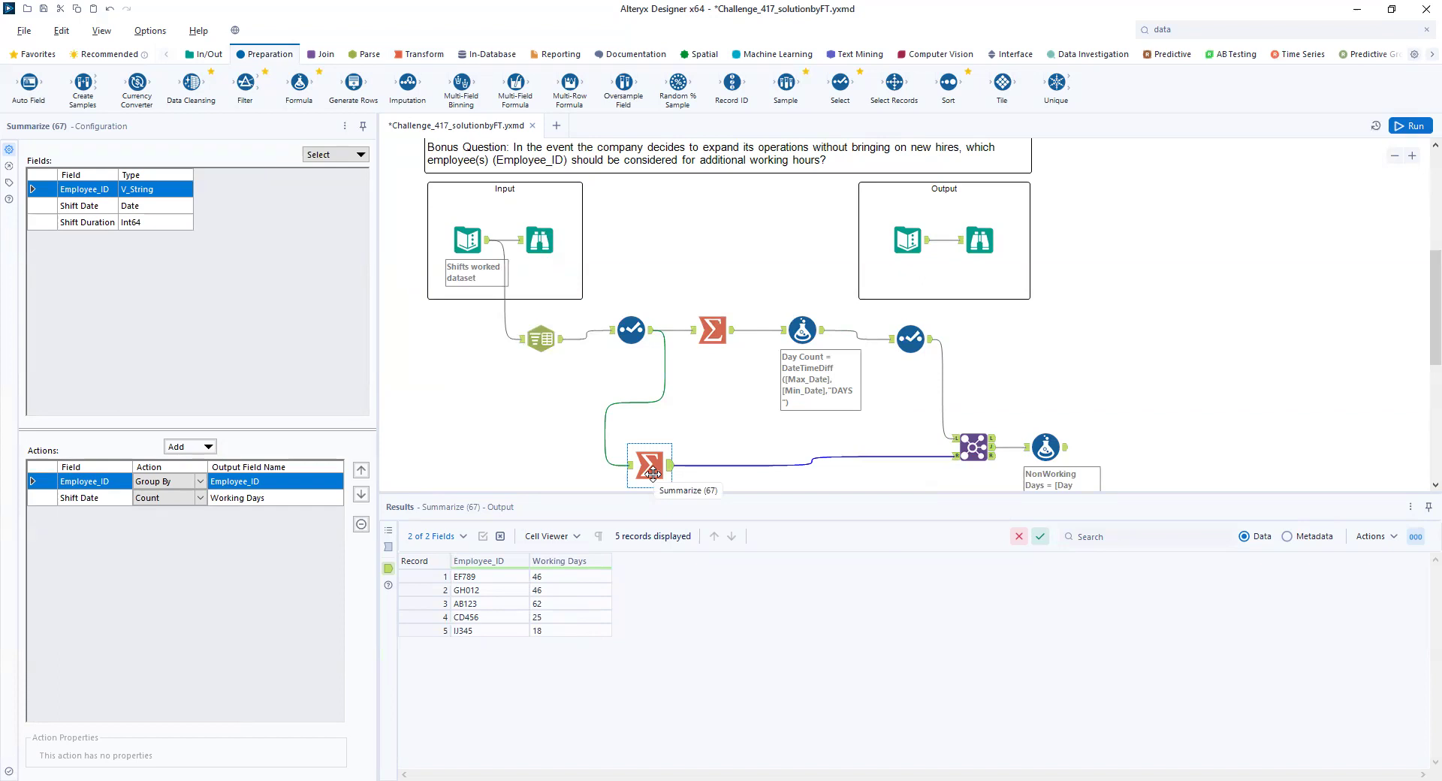
{"action": "left_click", "coordinate": [723, 340]}
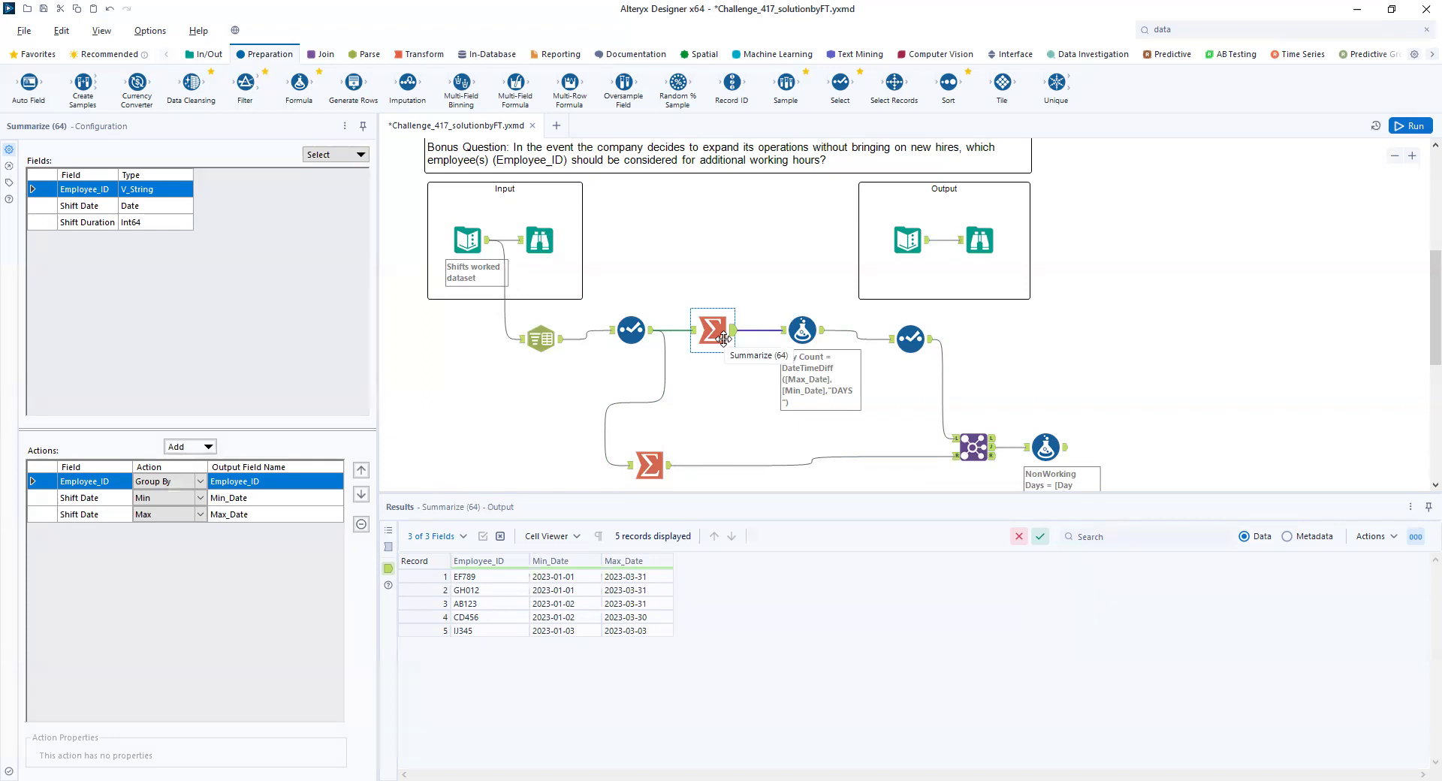
{"action": "left_click", "coordinate": [1048, 448]}
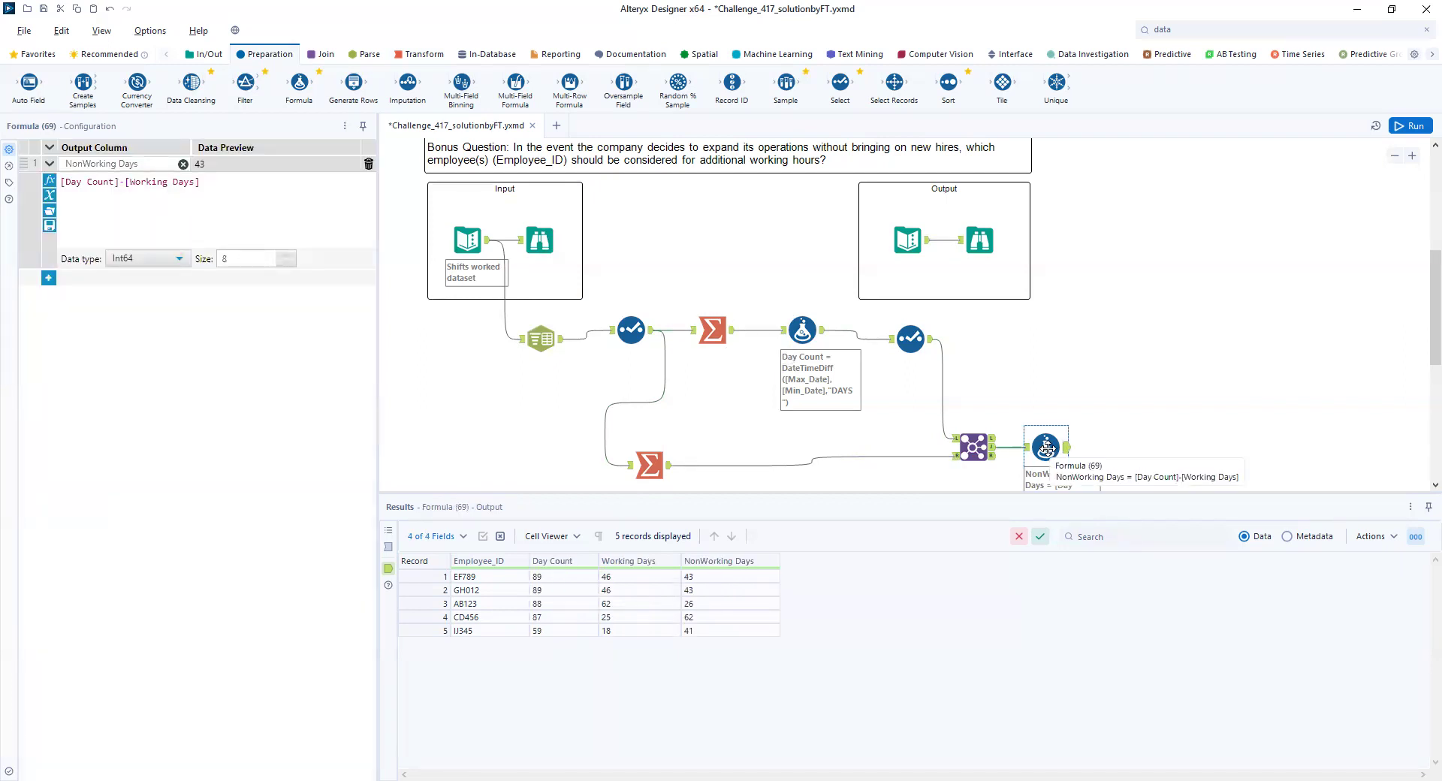
{"action": "left_click", "coordinate": [984, 240]}
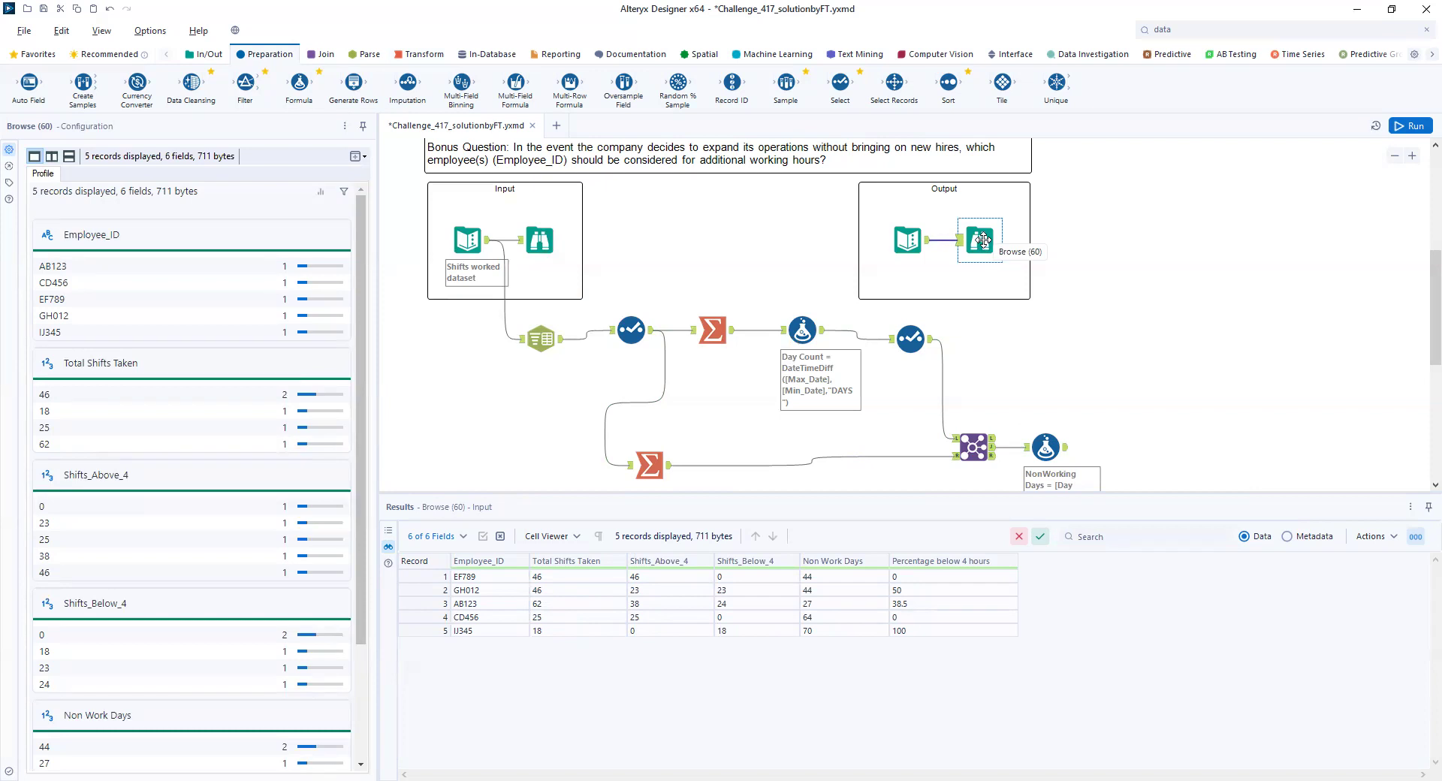
{"action": "left_click", "coordinate": [1038, 444]}
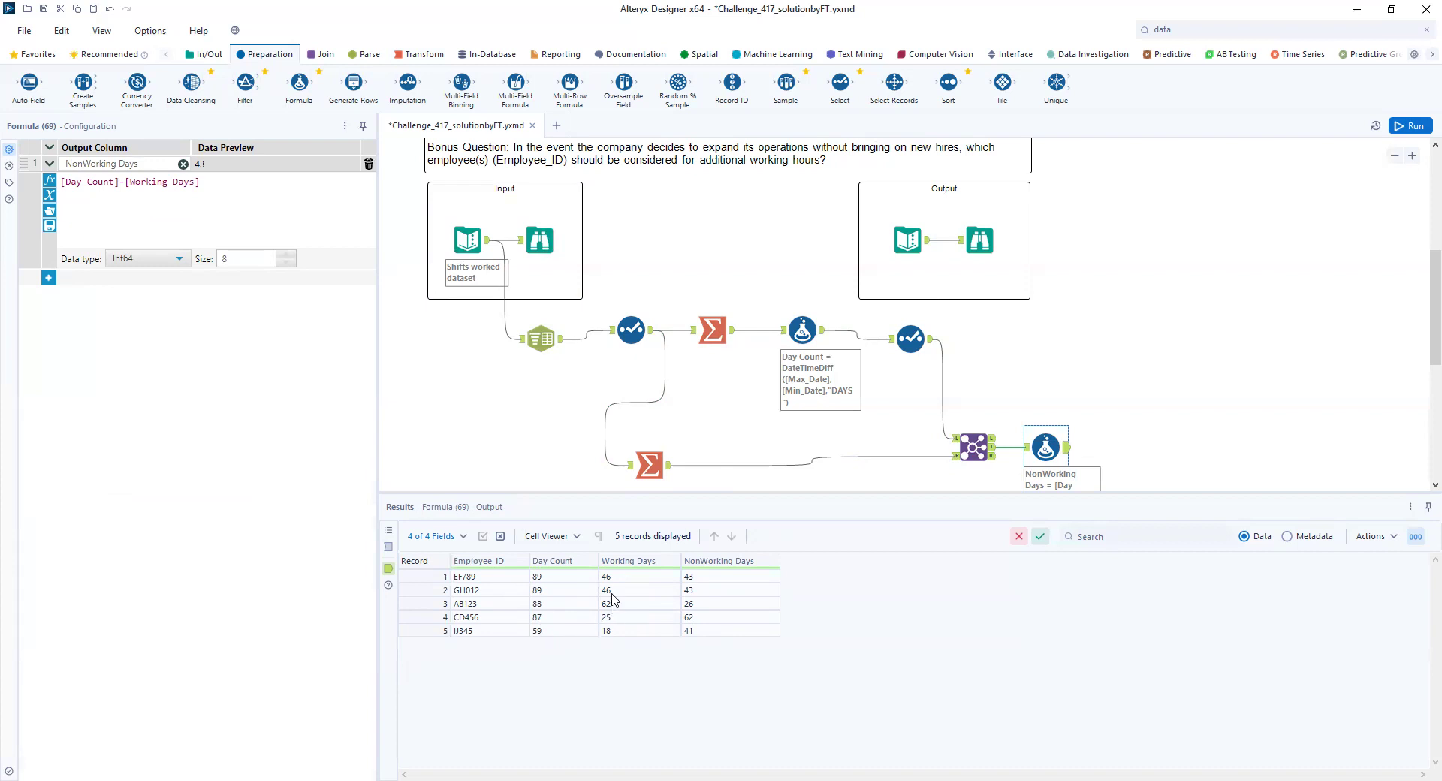
{"action": "left_click", "coordinate": [981, 243]}
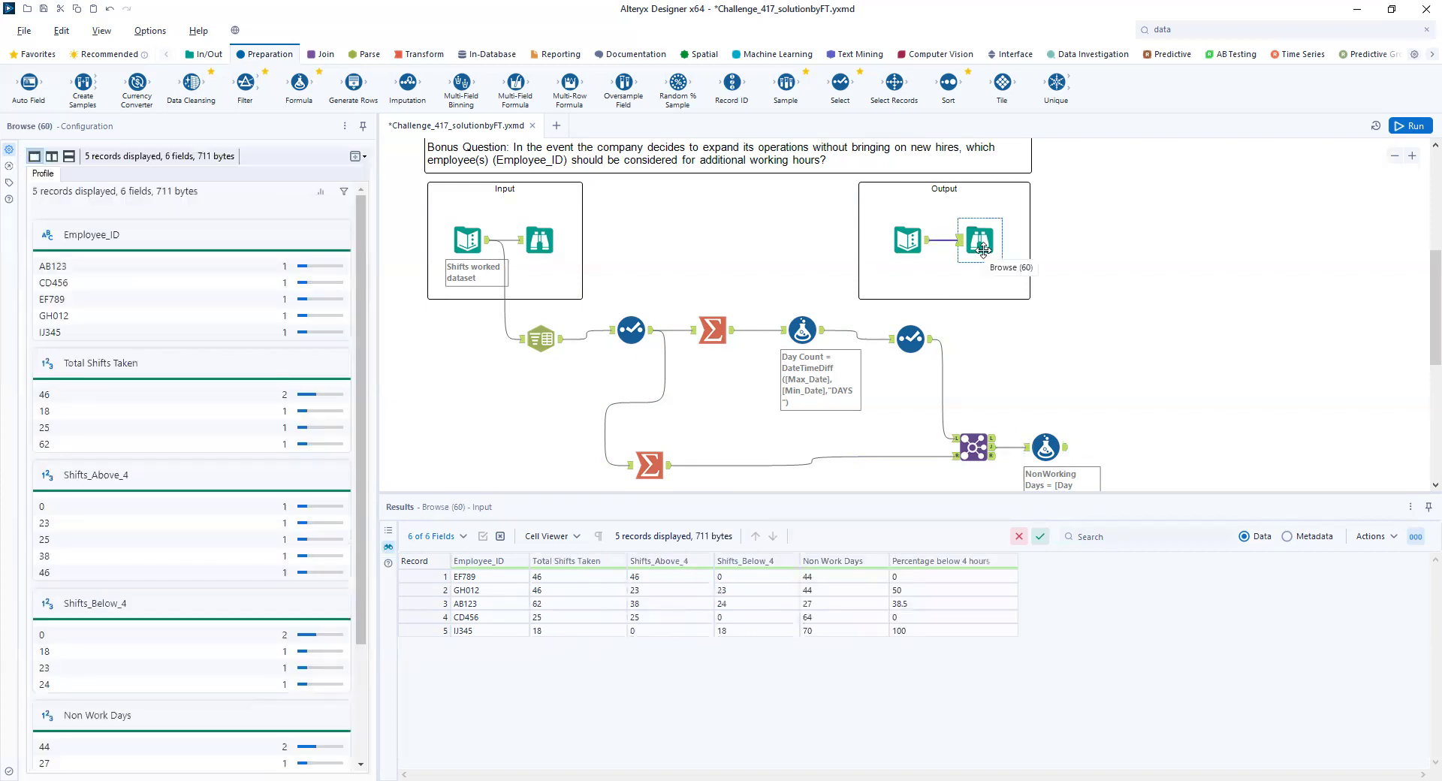
{"action": "left_click", "coordinate": [1045, 447]}
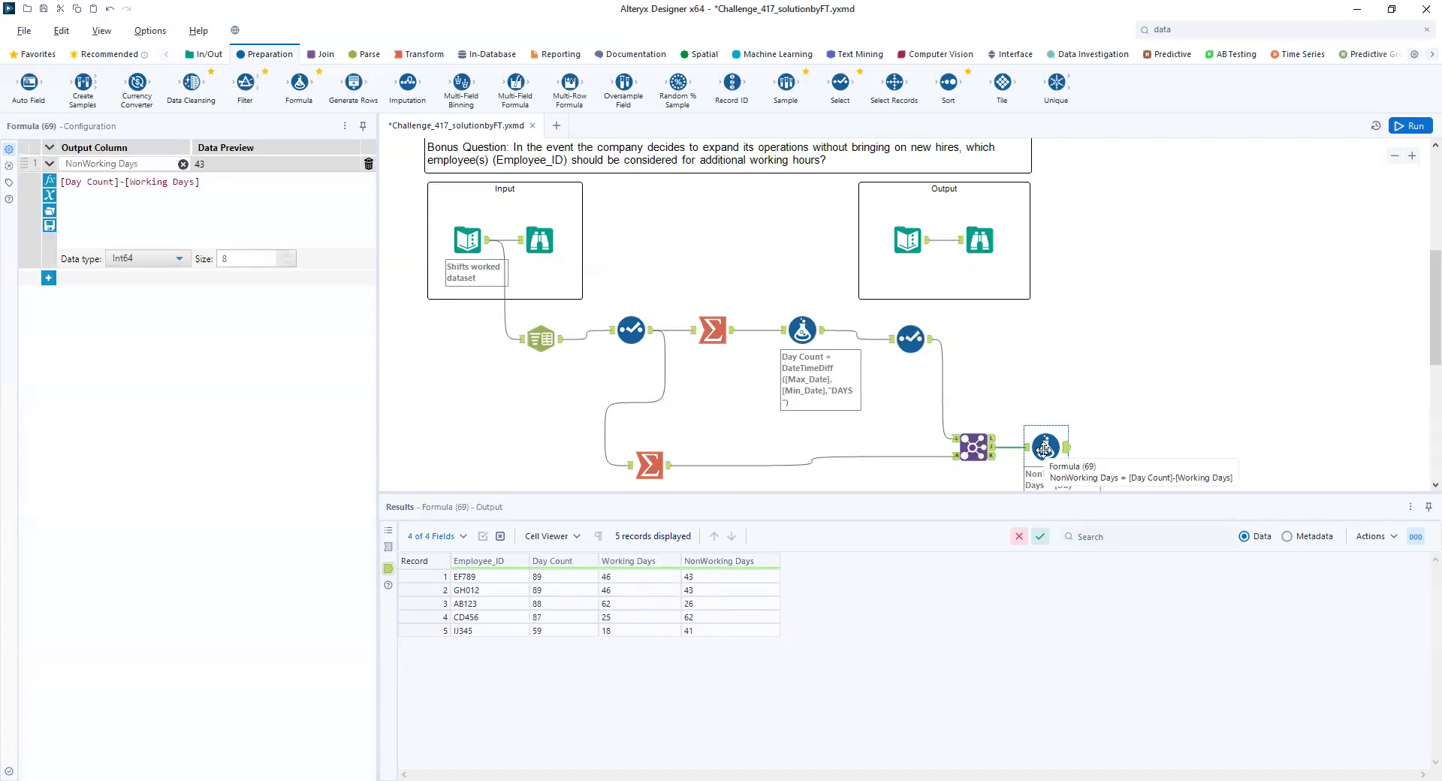
{"action": "left_click", "coordinate": [976, 243]}
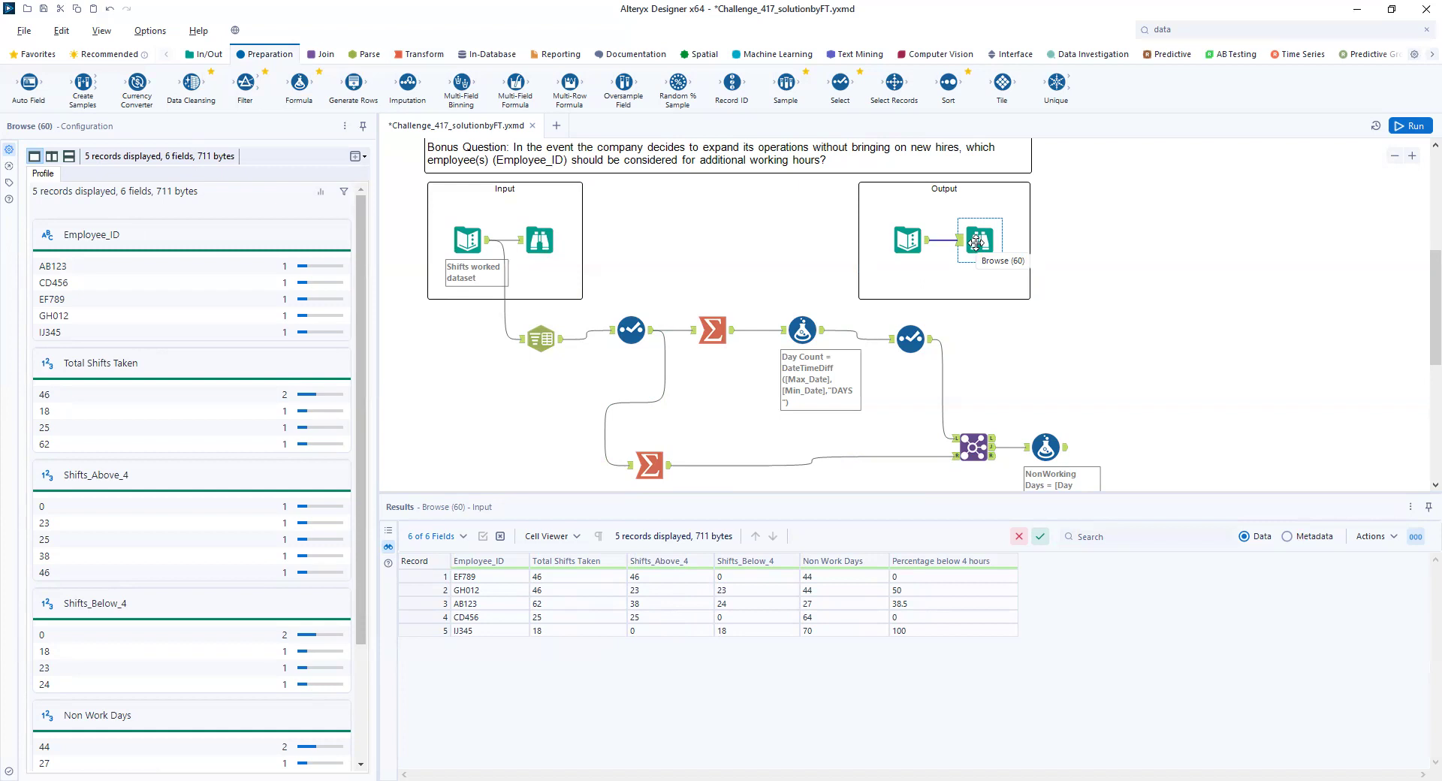
{"action": "left_click", "coordinate": [1035, 454]}
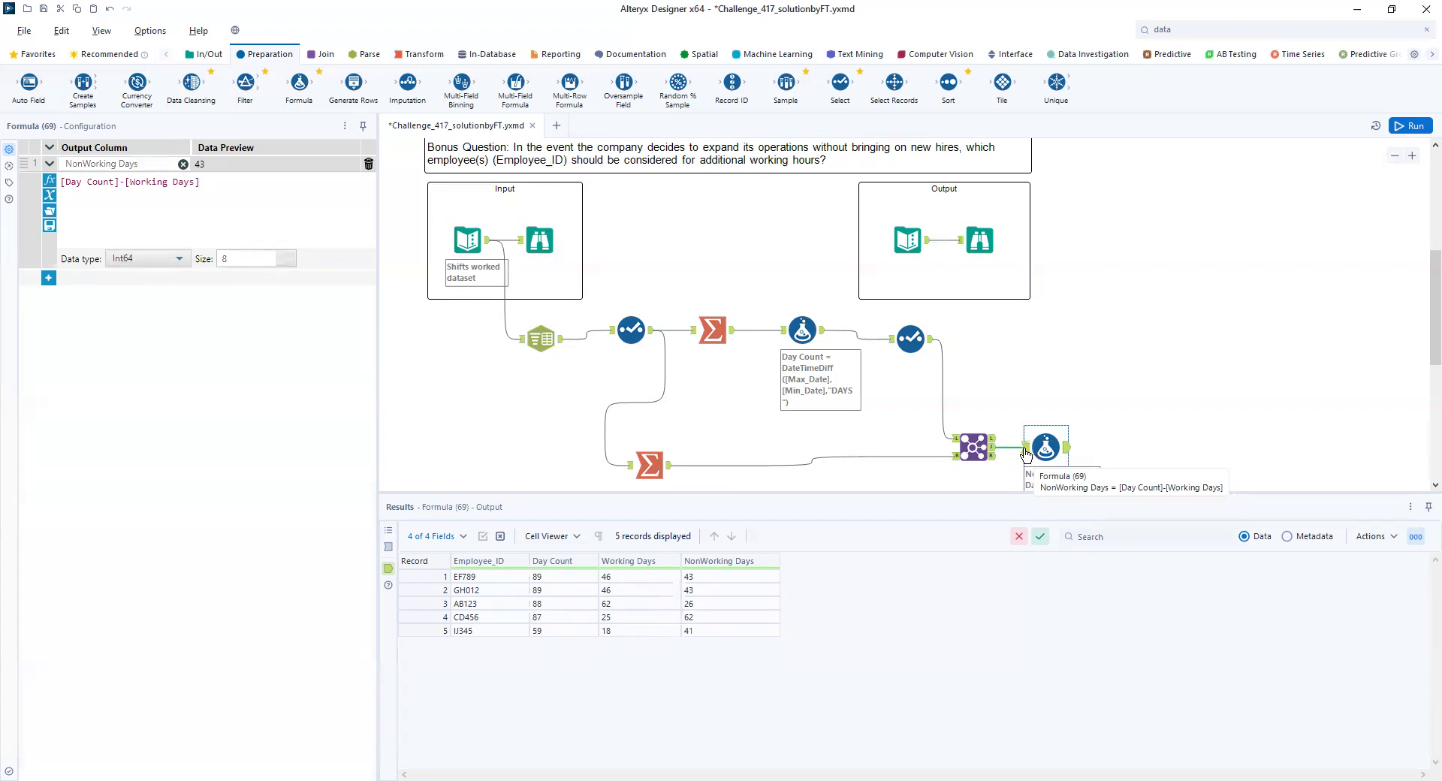
{"action": "left_click", "coordinate": [798, 327]}
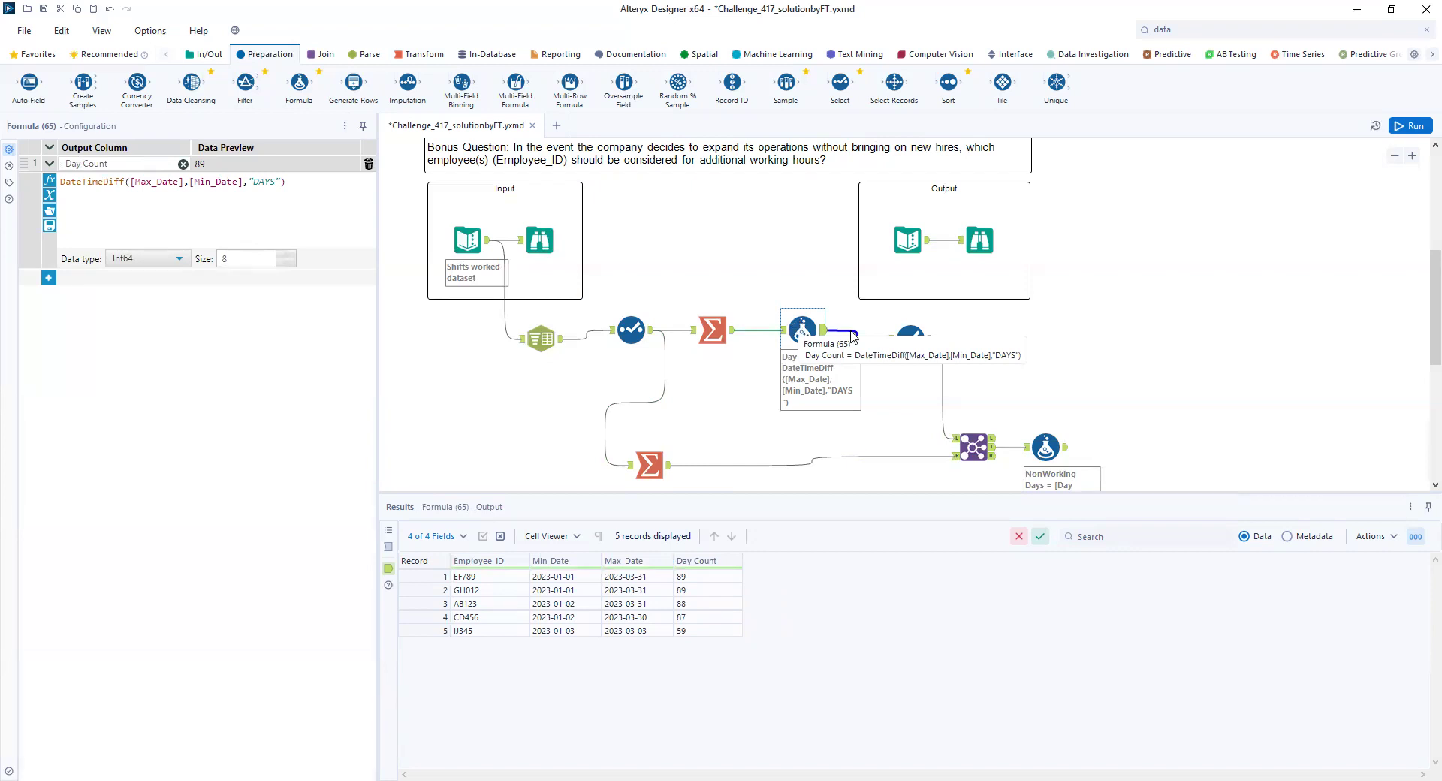
- Set the second Summarize tool's Shift Date action to Count Distinct, then rerun and check the Join and NonWorking Days Formula outputs
{"action": "left_click", "coordinate": [660, 455]}
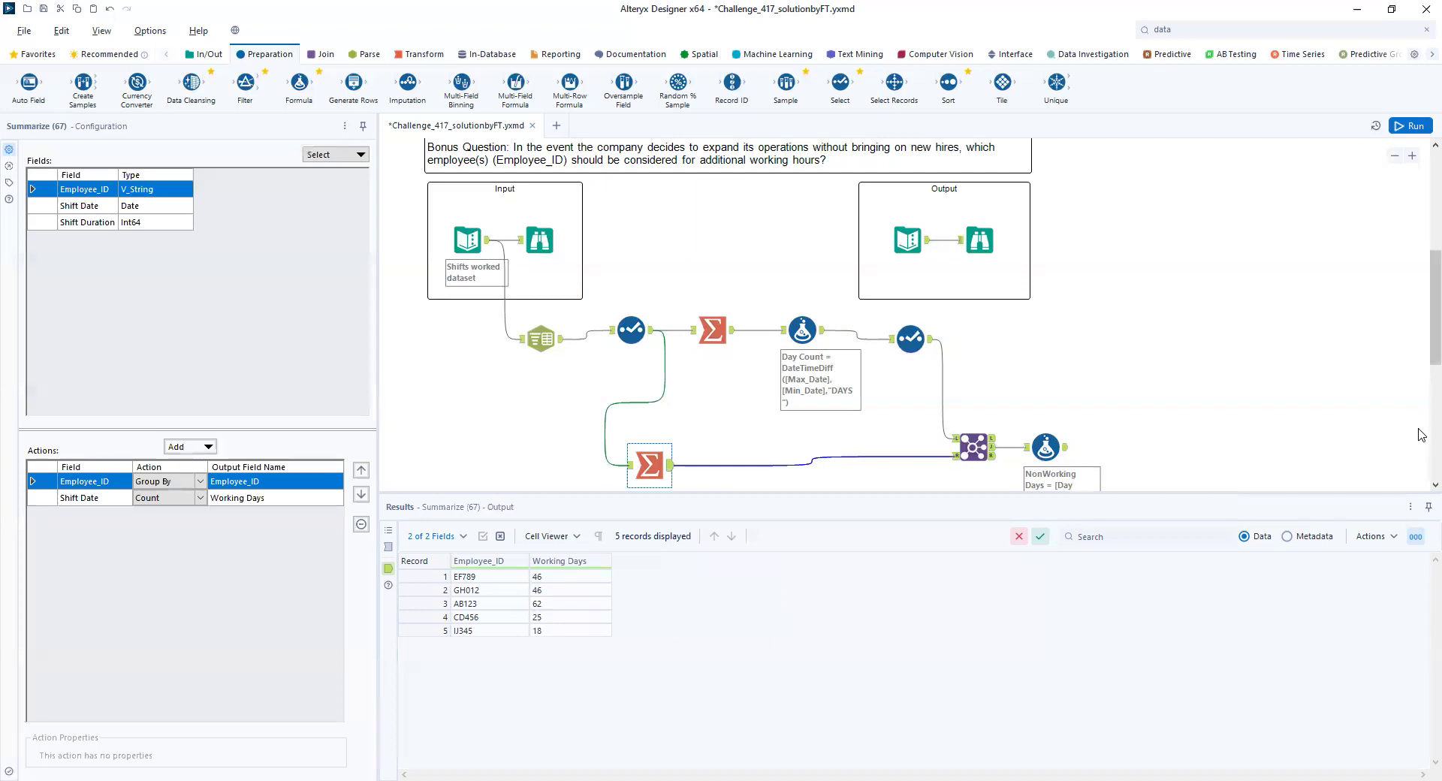
{"action": "left_click", "coordinate": [198, 499]}
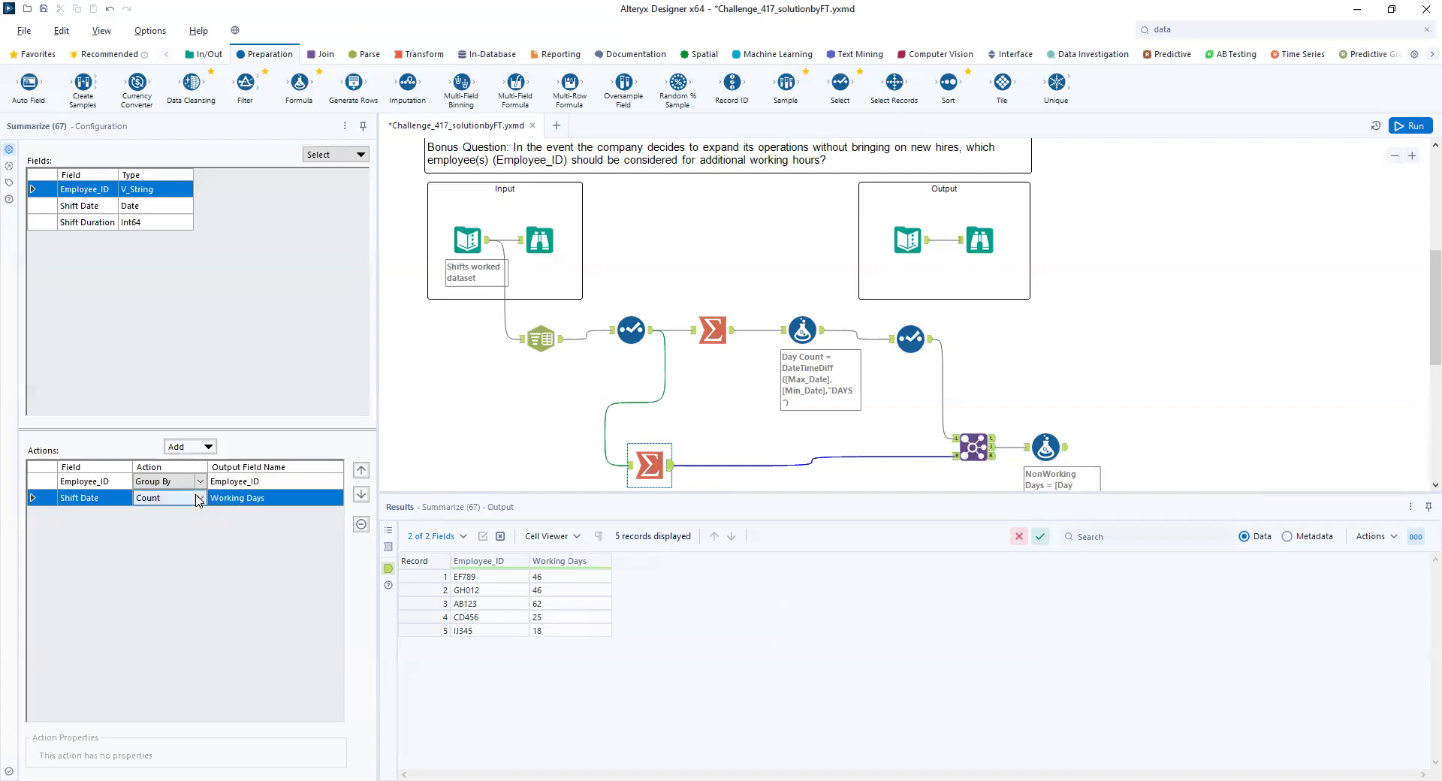
{"action": "left_click", "coordinate": [199, 499]}
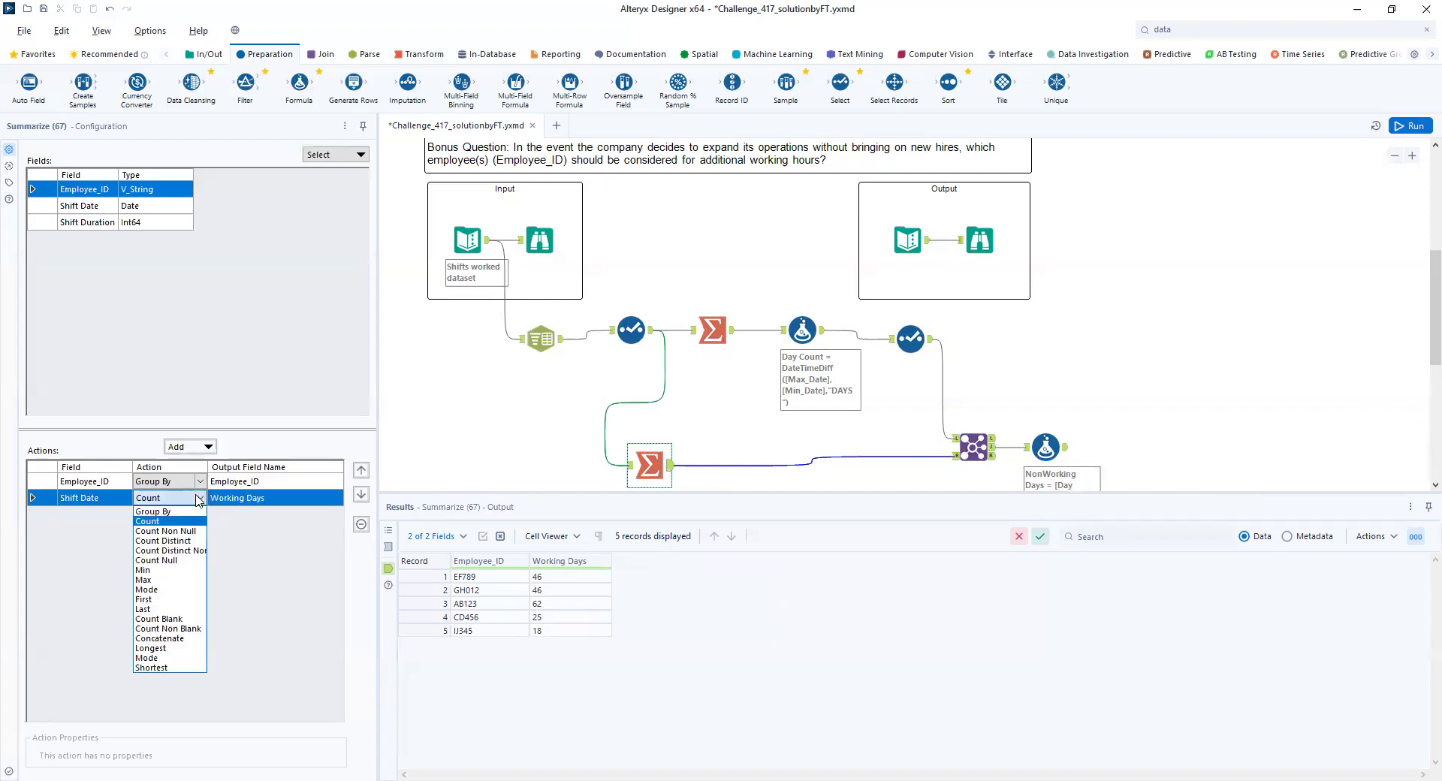
{"action": "left_click", "coordinate": [177, 541]}
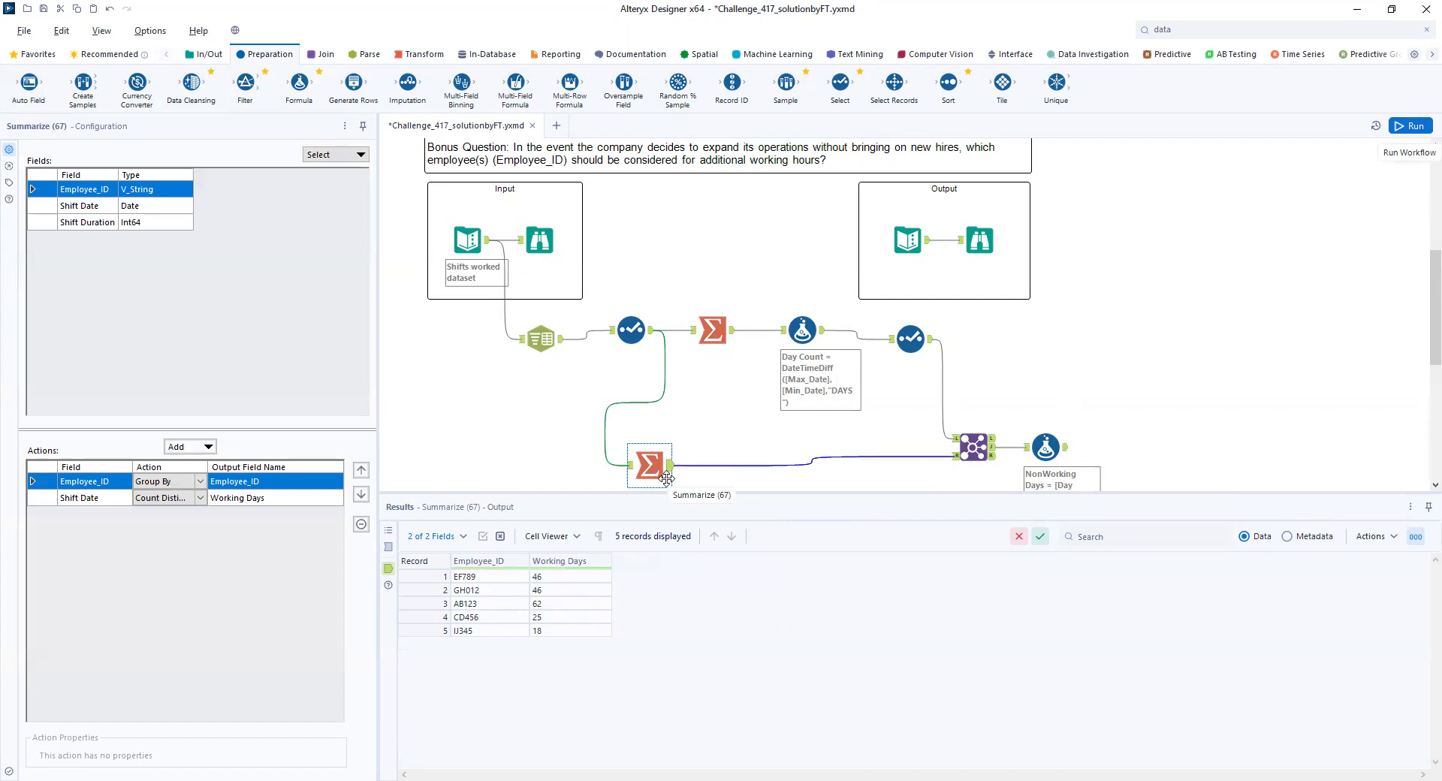
{"action": "left_click", "coordinate": [972, 434]}
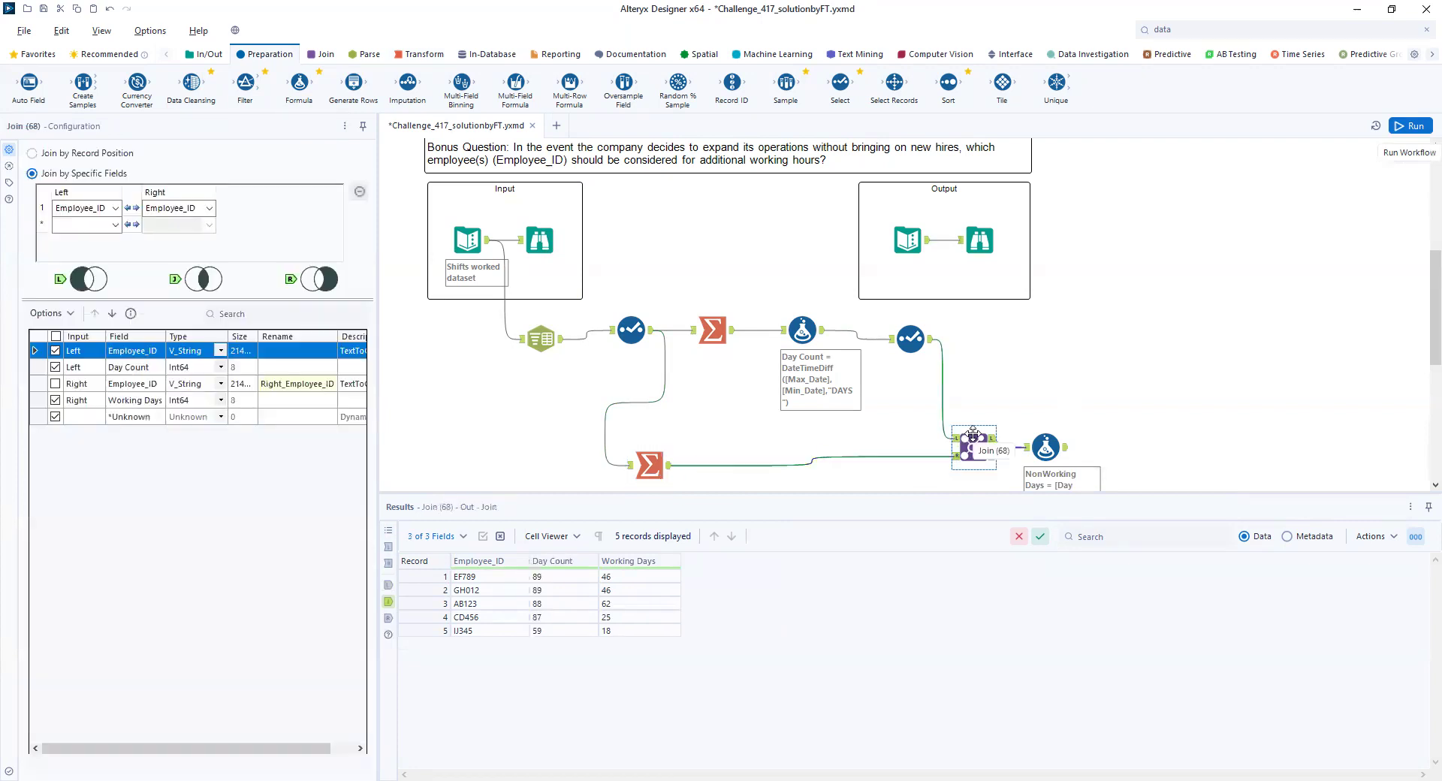
{"action": "left_click", "coordinate": [1050, 452]}
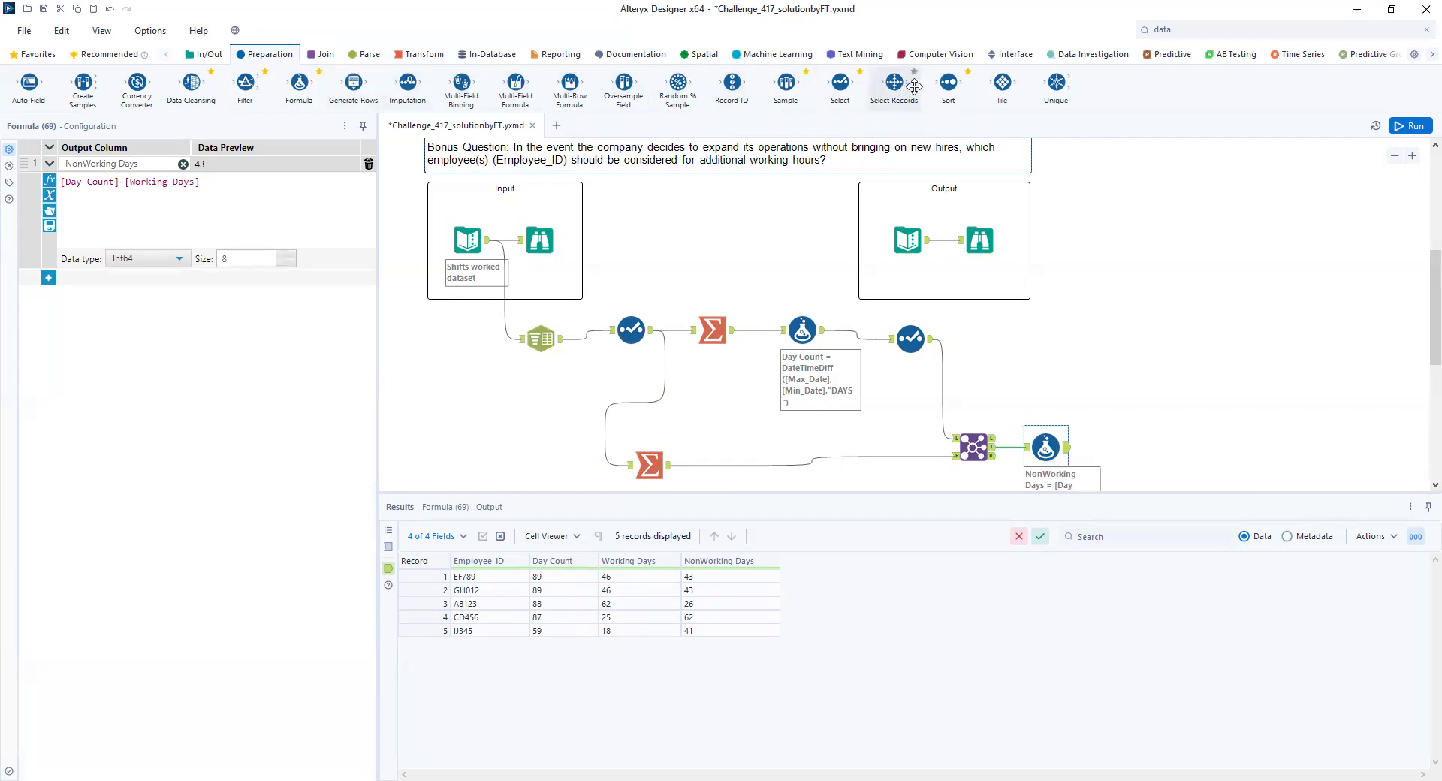
- Add a Select tool after the NonWorking Days Formula tool and exclude the Day Count field
{"action": "left_click_drag", "start_coordinate": [839, 82], "coordinate": [1136, 449]}
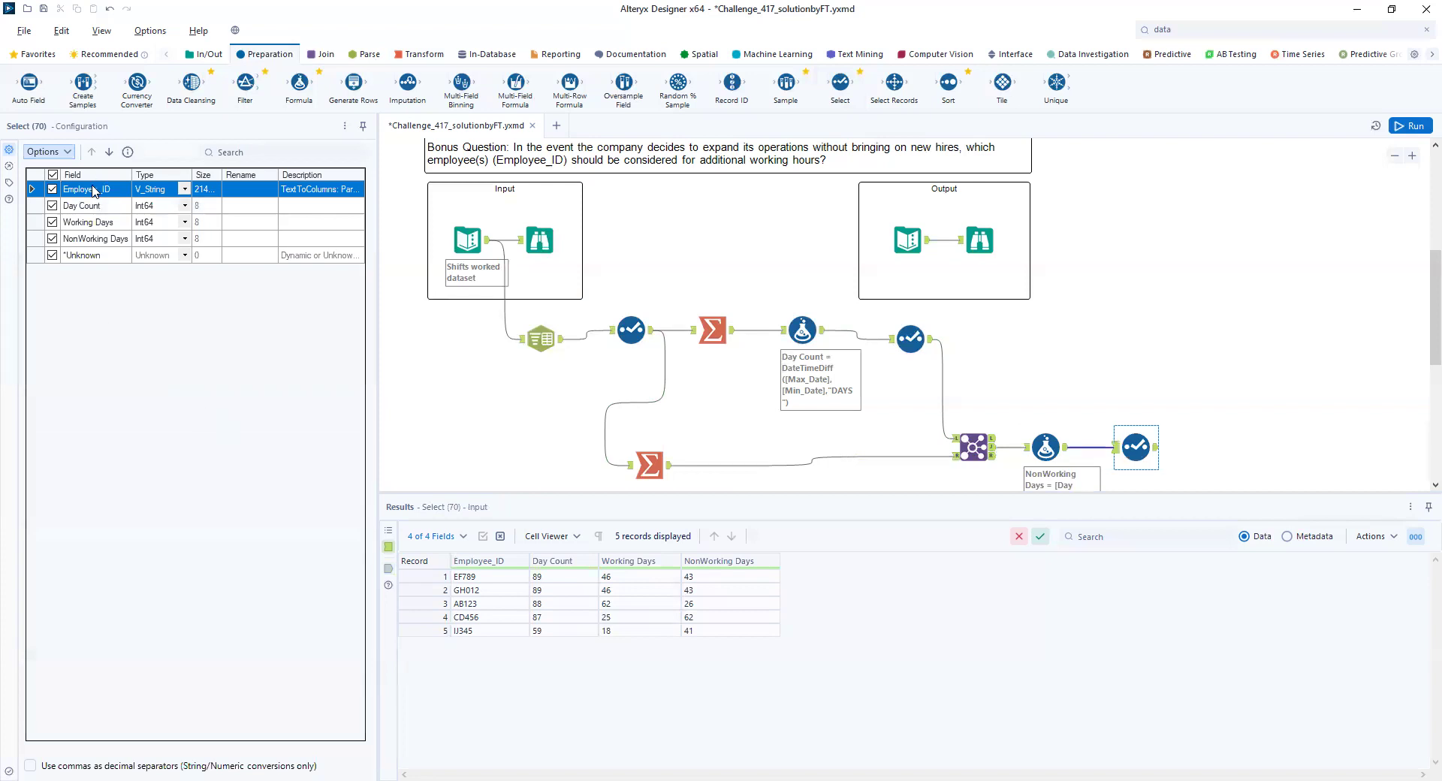
{"action": "left_click", "coordinate": [52, 206]}
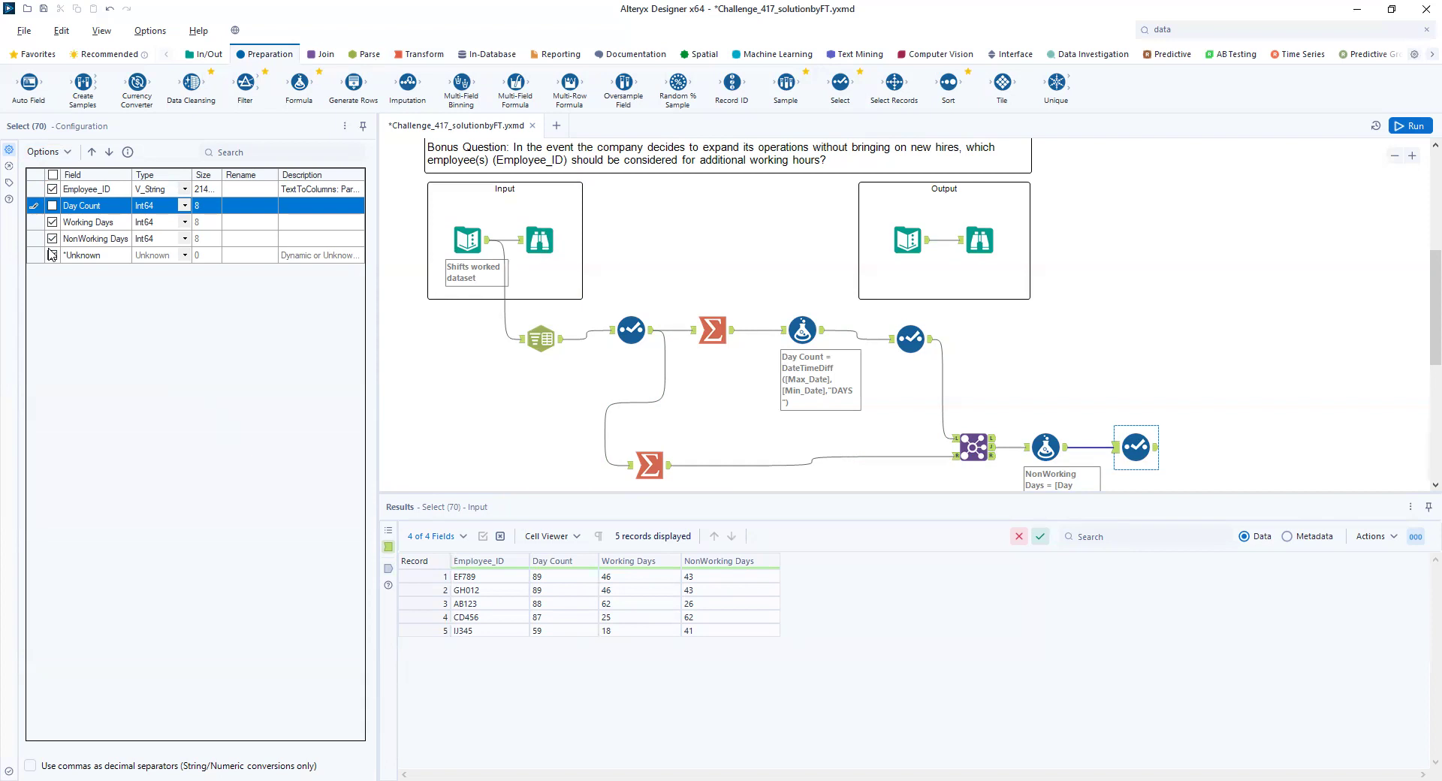
{"action": "left_click", "coordinate": [51, 255]}
- Delete the Alteryx Educational Asset - Terms and Conditions container from the canvas
{"action": "scroll", "coordinate": [1189, 346], "scroll_direction": "down", "scroll_amount": 1}
{"action": "scroll", "coordinate": [1188, 339], "scroll_direction": "down", "scroll_amount": 3}
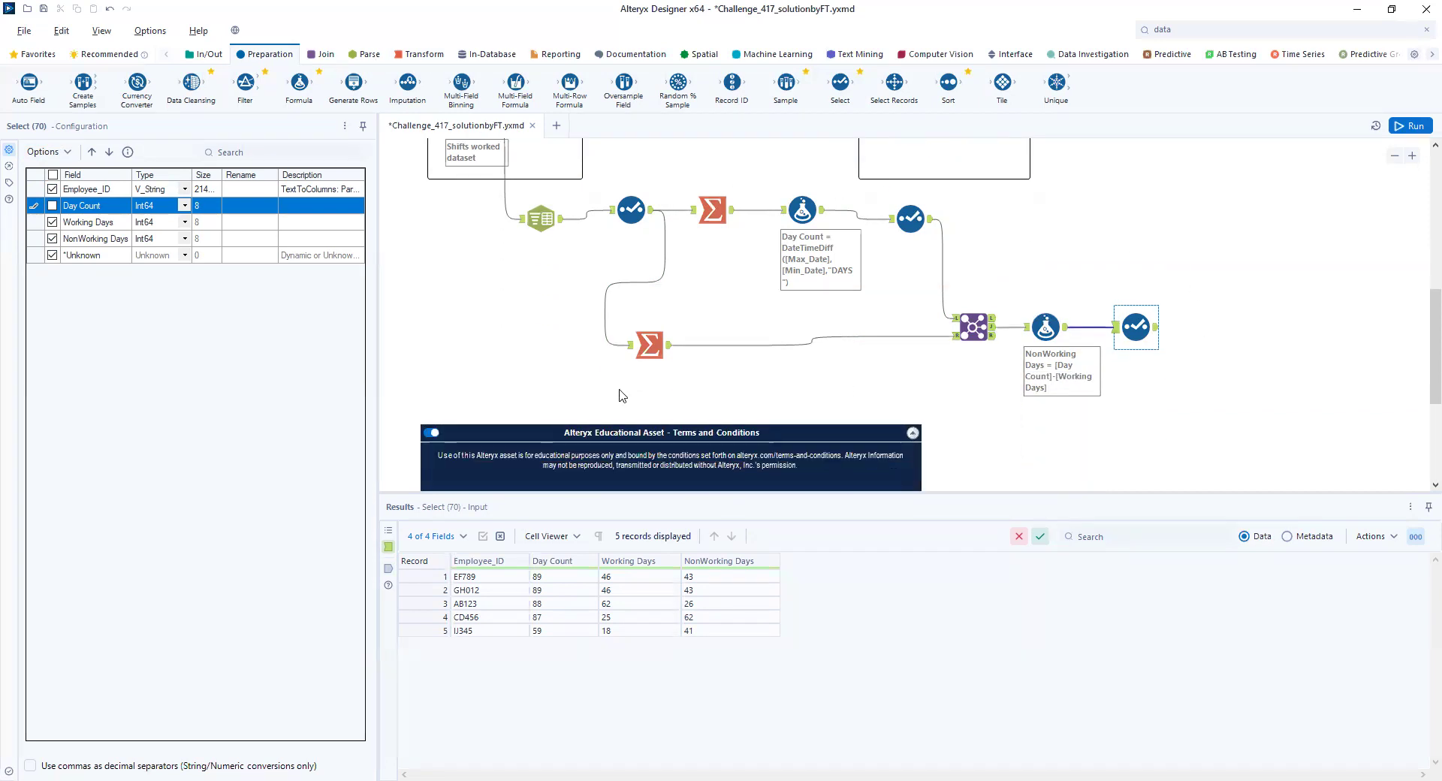
{"action": "scroll", "coordinate": [476, 327], "scroll_direction": "down", "scroll_amount": 3}
{"action": "left_click", "coordinate": [451, 335]}
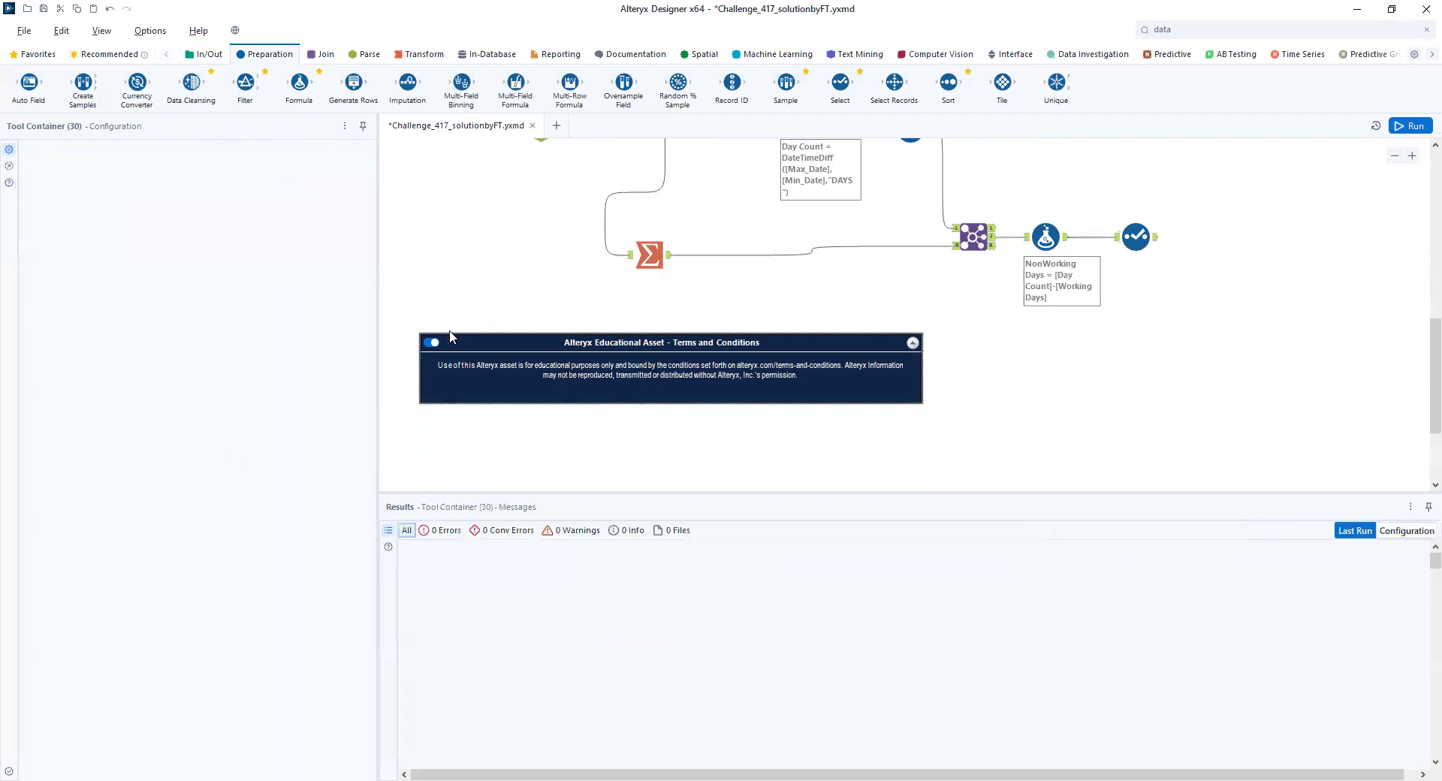
{"action": "key", "text": "Delete"}
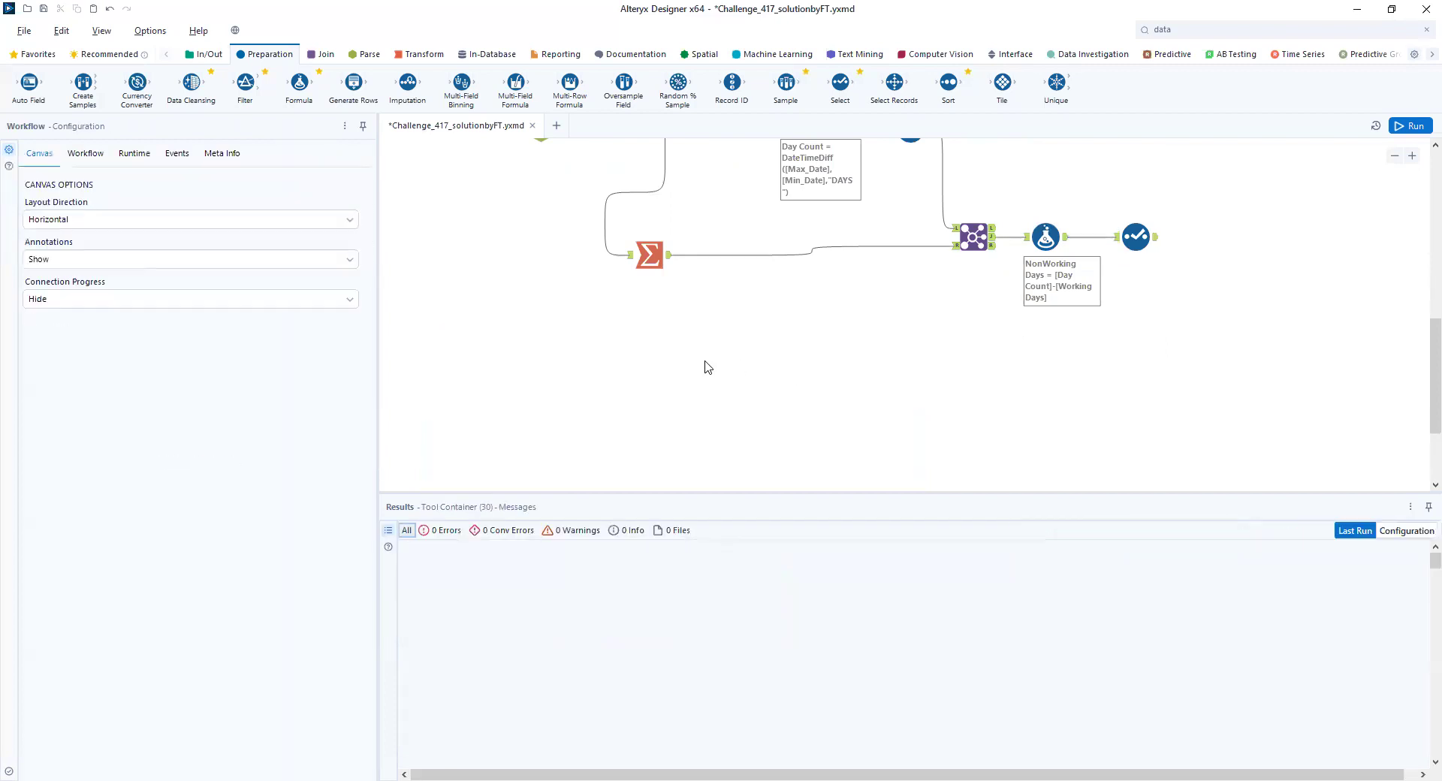
- Place a Filter tool below the Join branch and connect the first Select tool's output to it
{"action": "scroll", "coordinate": [709, 353], "scroll_direction": "up", "scroll_amount": 2}
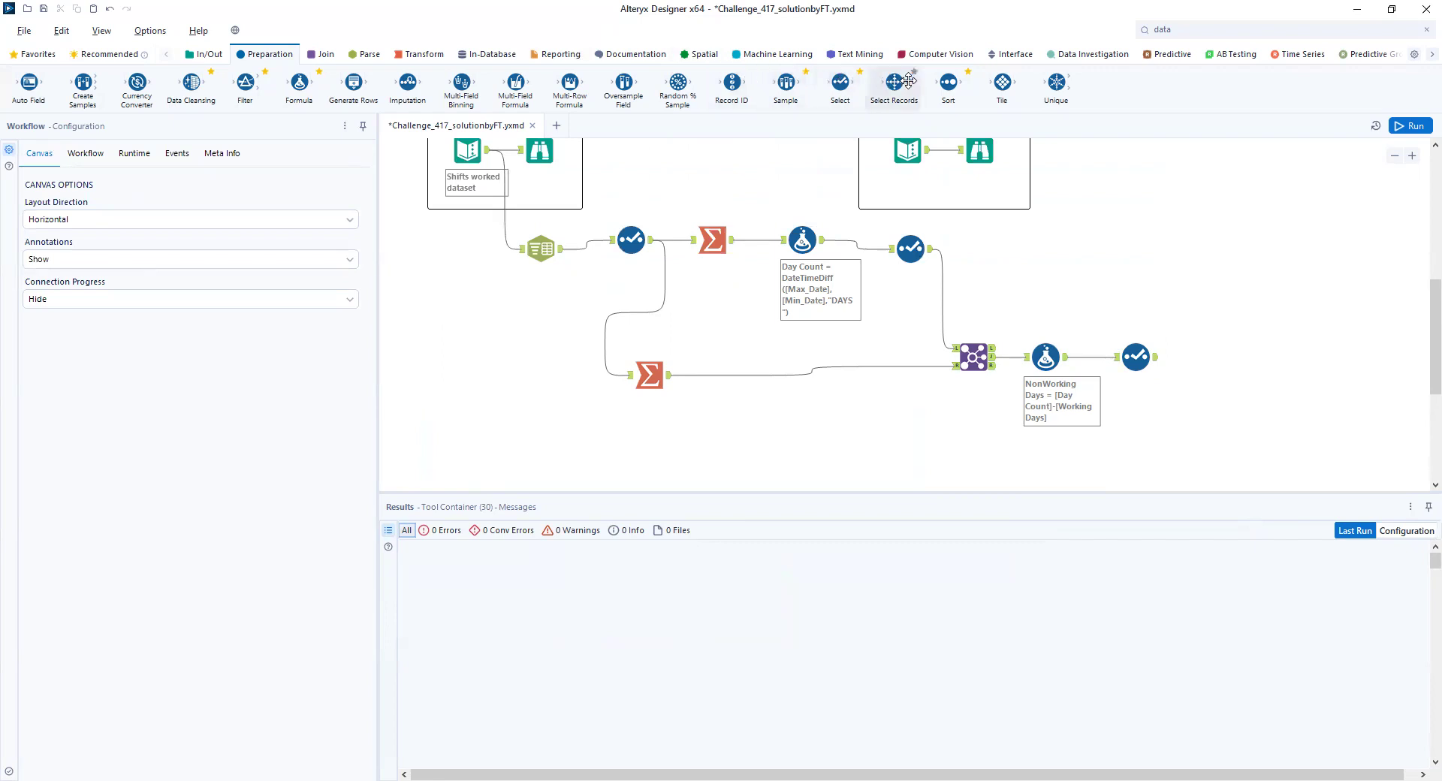
{"action": "left_click_drag", "start_coordinate": [245, 83], "coordinate": [875, 457]}
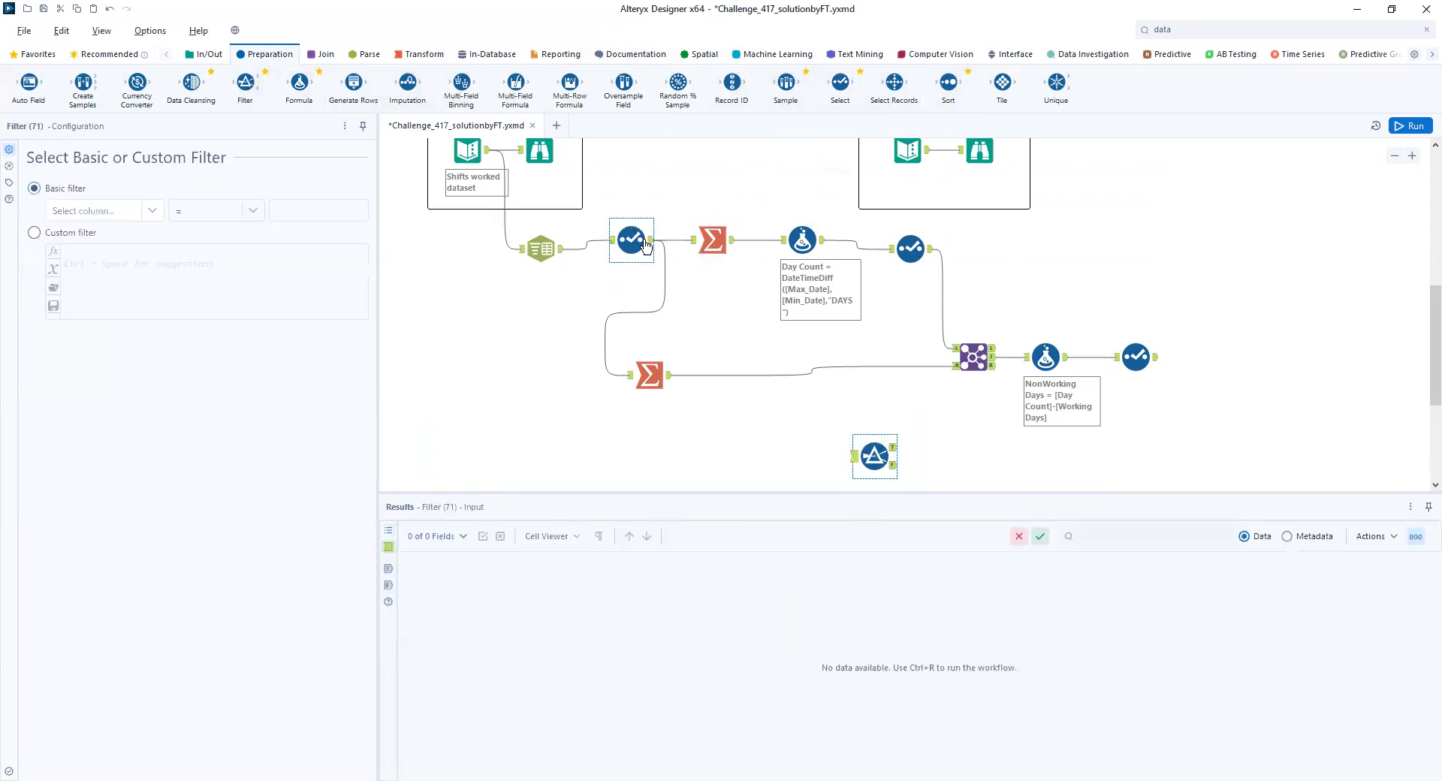
{"action": "left_click_drag", "start_coordinate": [648, 241], "coordinate": [853, 456]}
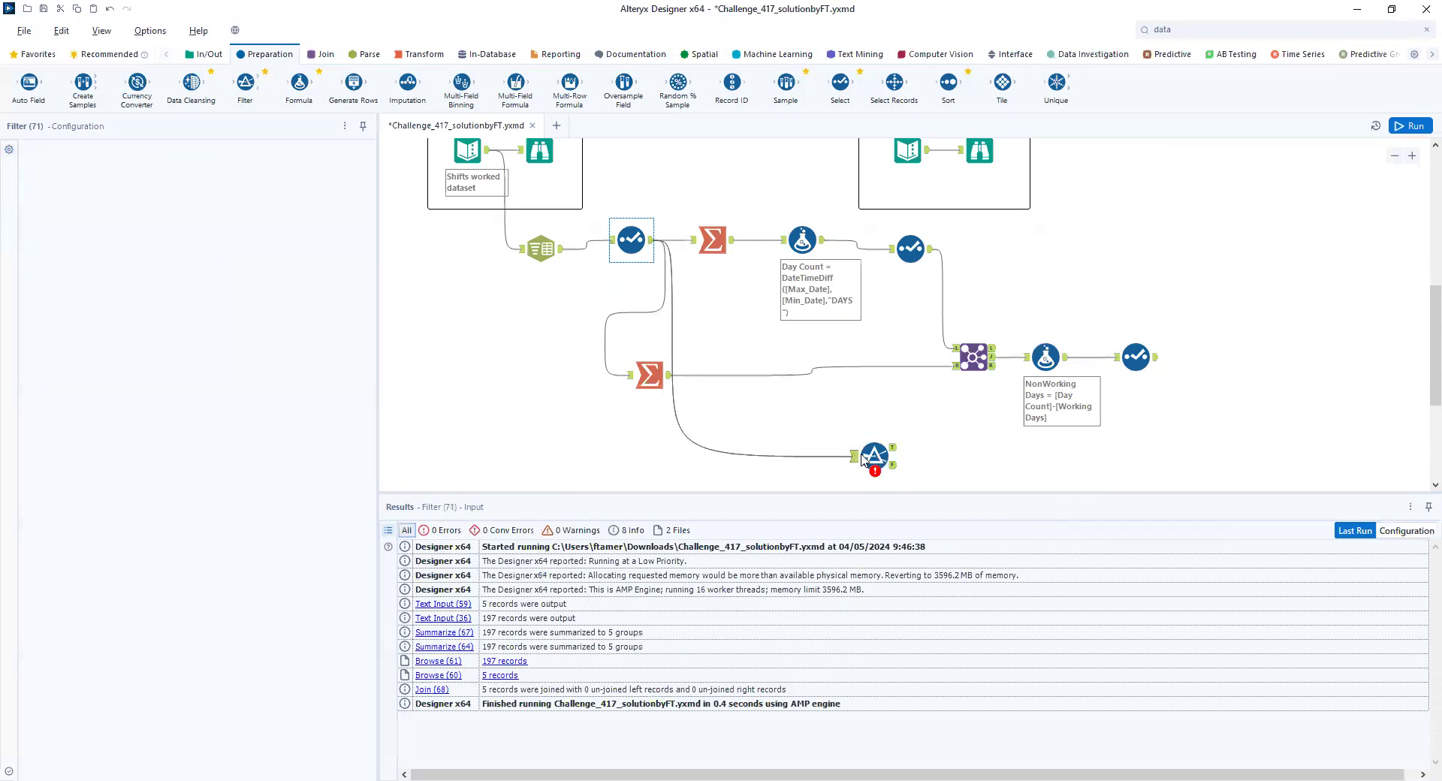
- Set the Filter's basic condition to Shift Duration < 4 and run the workflow
{"action": "left_click", "coordinate": [150, 213]}
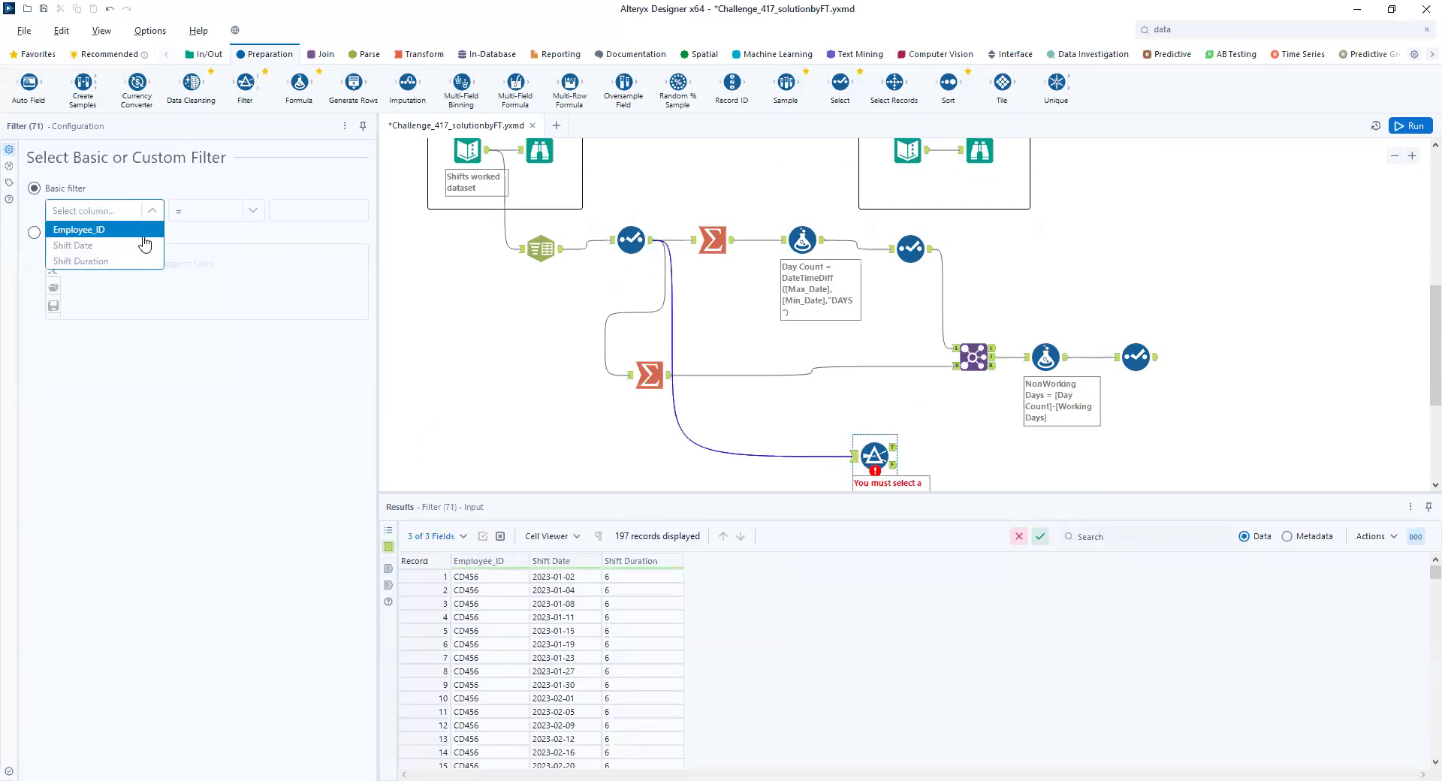
{"action": "left_click", "coordinate": [113, 261]}
{"action": "left_click", "coordinate": [226, 211]}
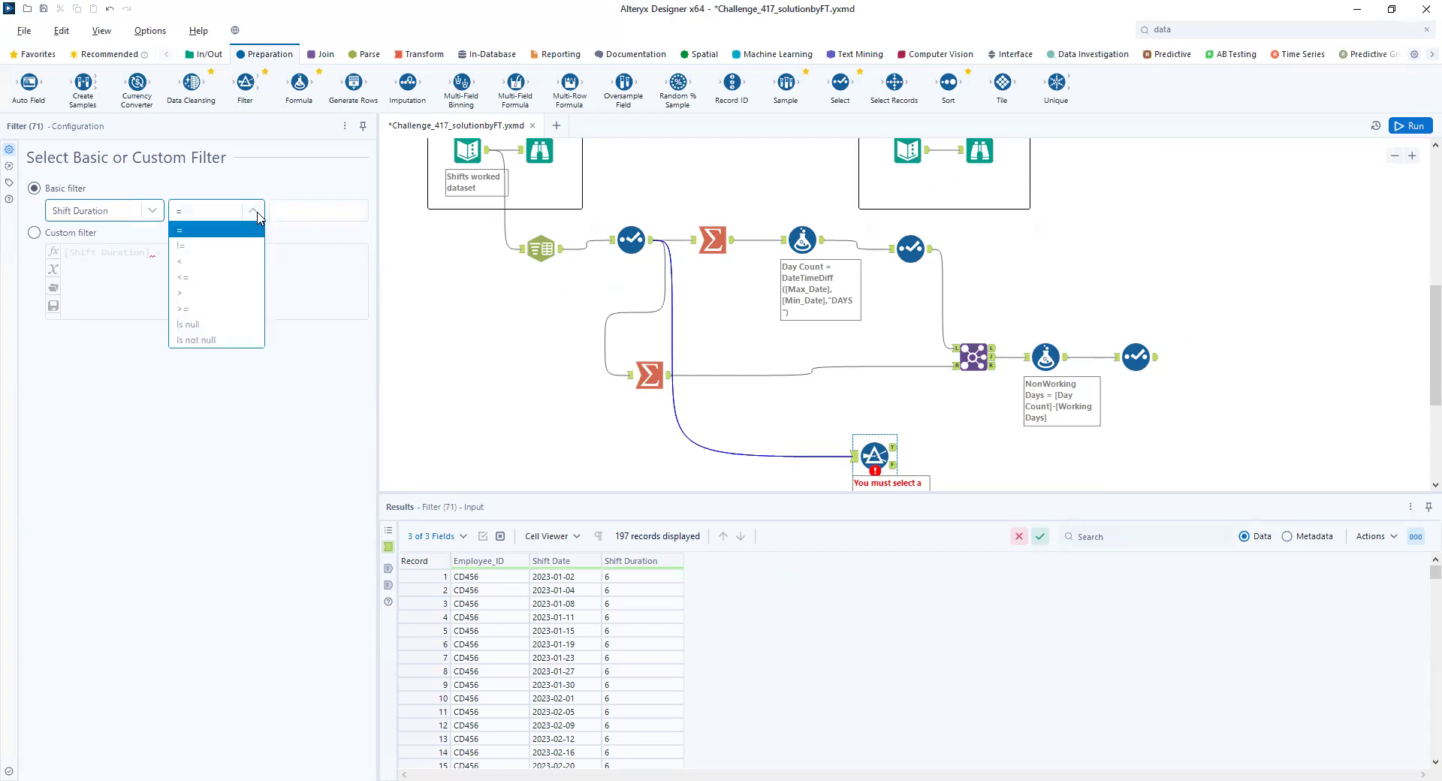
{"action": "left_click", "coordinate": [226, 261]}
{"action": "left_click", "coordinate": [308, 213]}
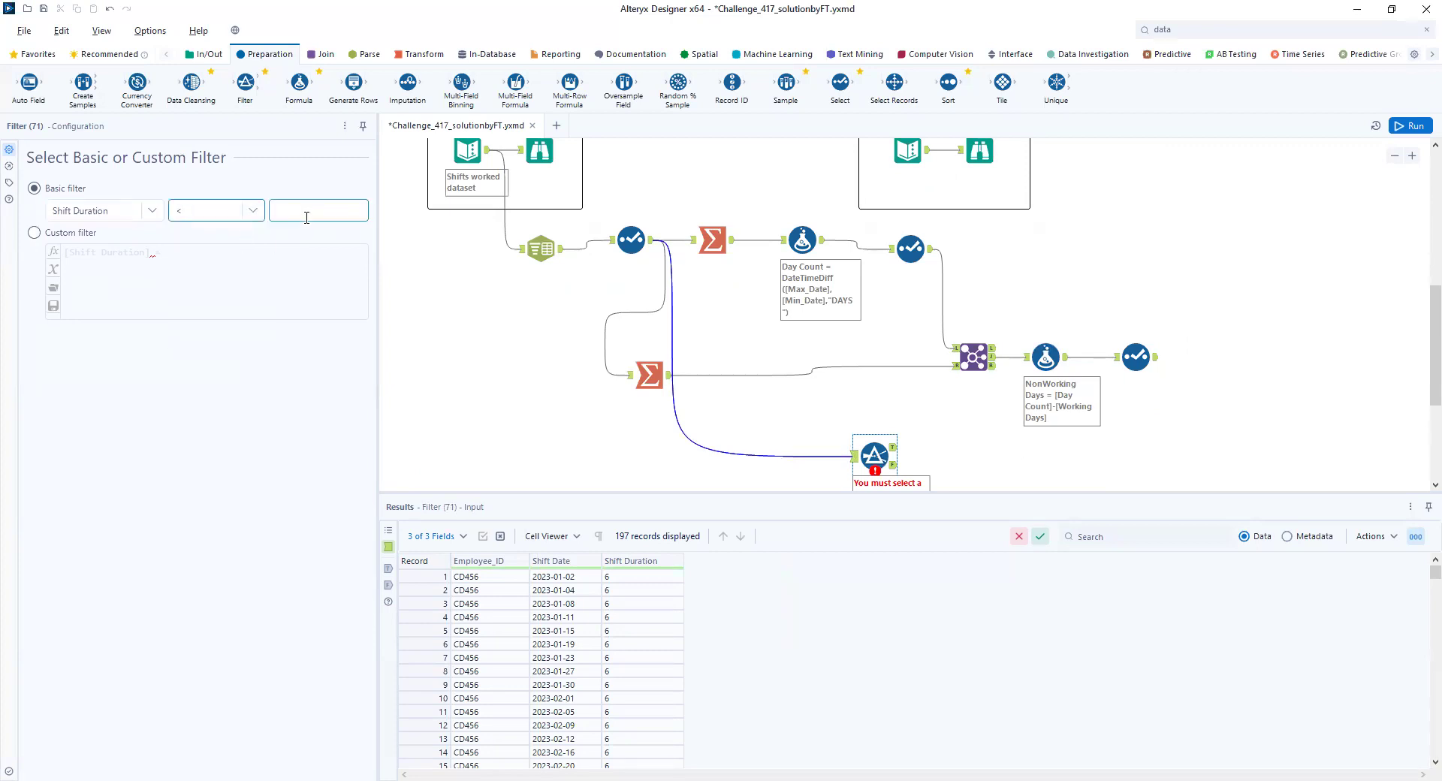
{"action": "type", "text": "4"}
{"action": "left_click", "coordinate": [1401, 127]}
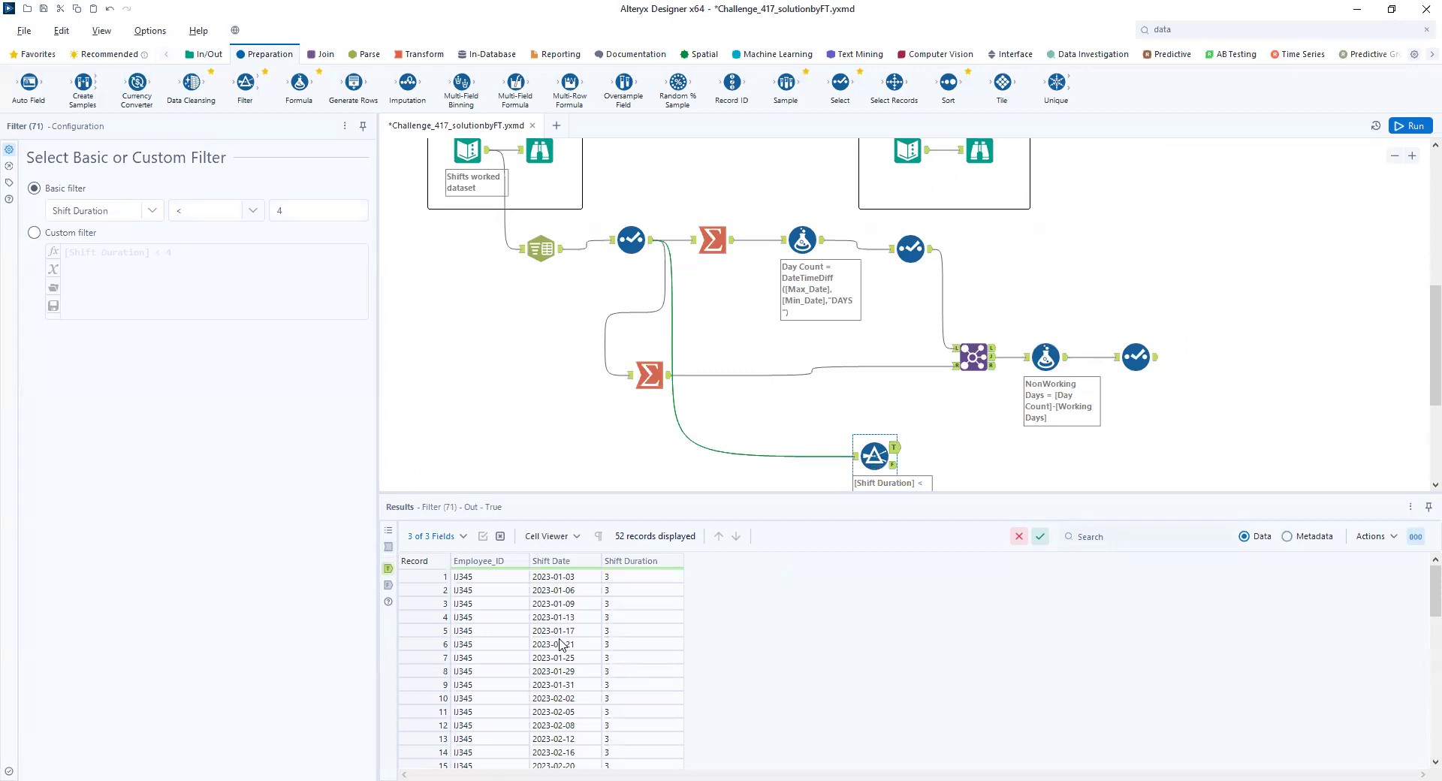
- Attach a Summarize tool to the Filter's True output and group it by Employee_ID
{"action": "left_click", "coordinate": [420, 55]}
{"action": "left_click_drag", "start_coordinate": [284, 90], "coordinate": [935, 444]}
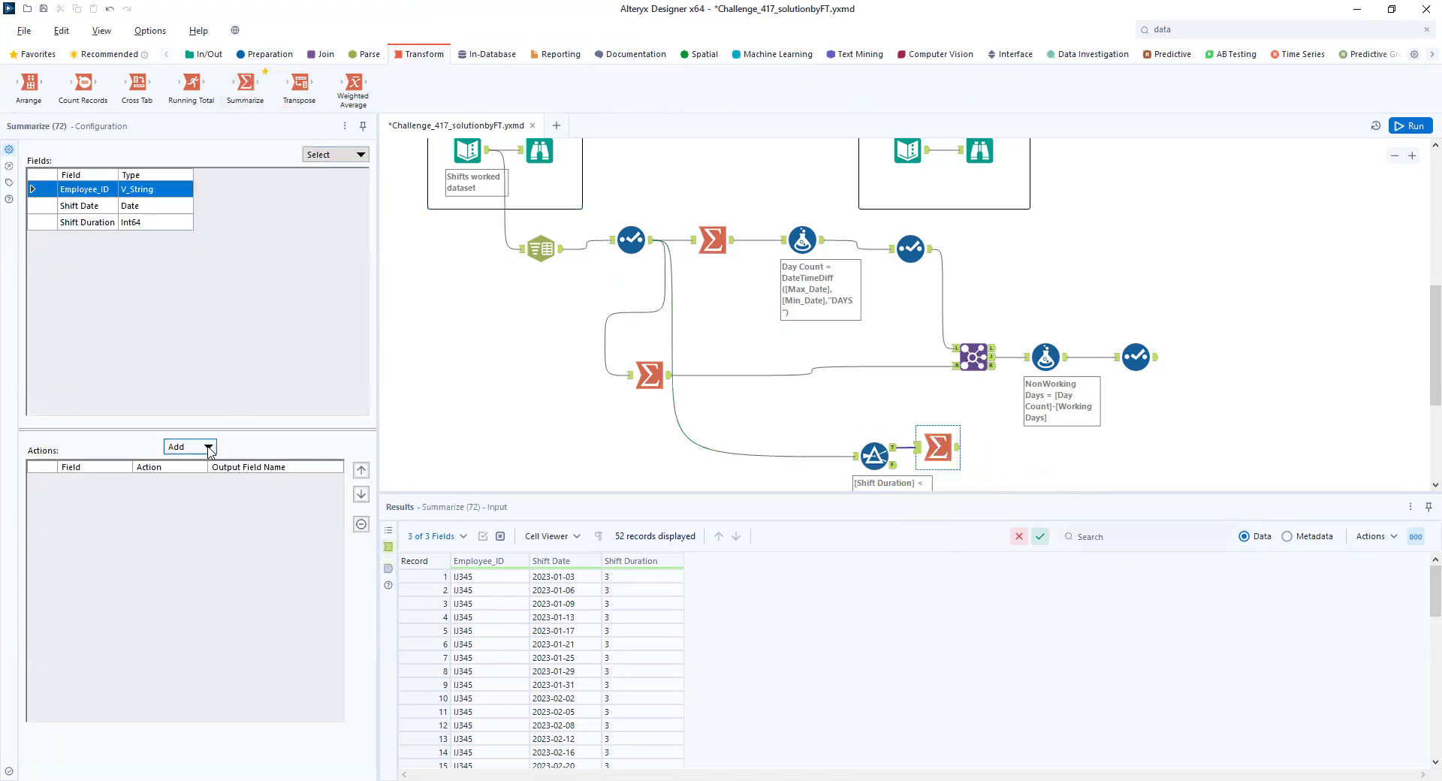
{"action": "left_click", "coordinate": [209, 448]}
{"action": "key", "text": "Return"}
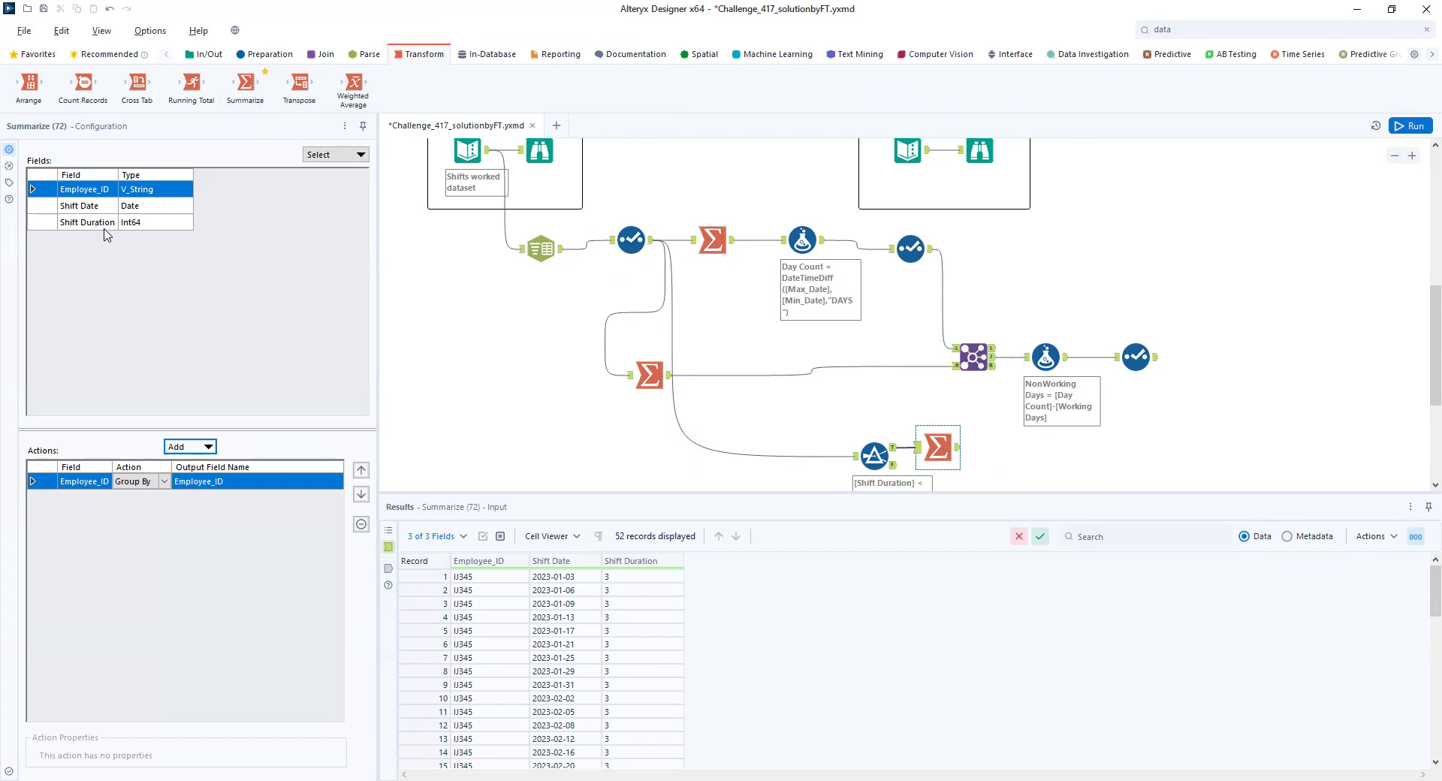
- Add a Count action on Shift Date in the new Summarize tool, run the workflow, and show its output
{"action": "left_click", "coordinate": [89, 206]}
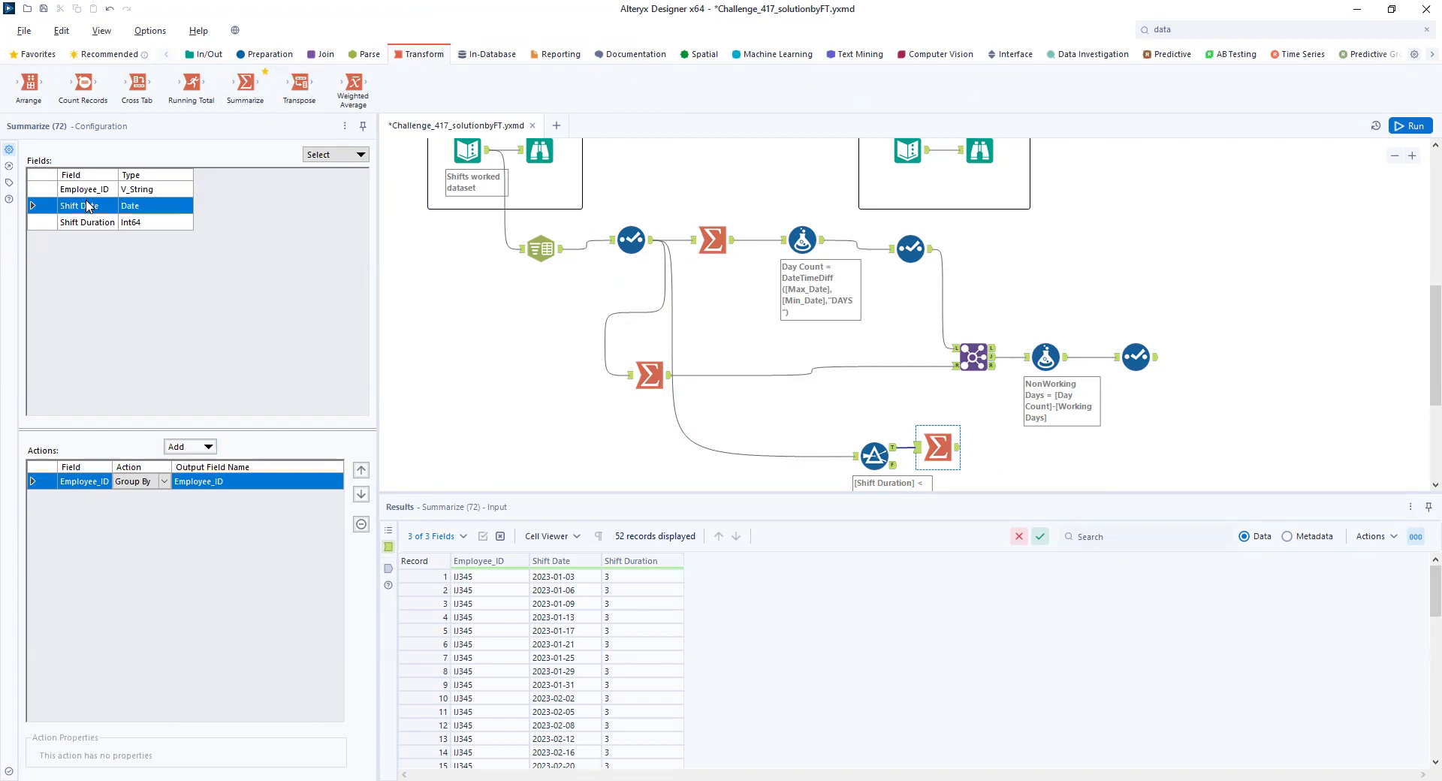
{"action": "left_click", "coordinate": [210, 447]}
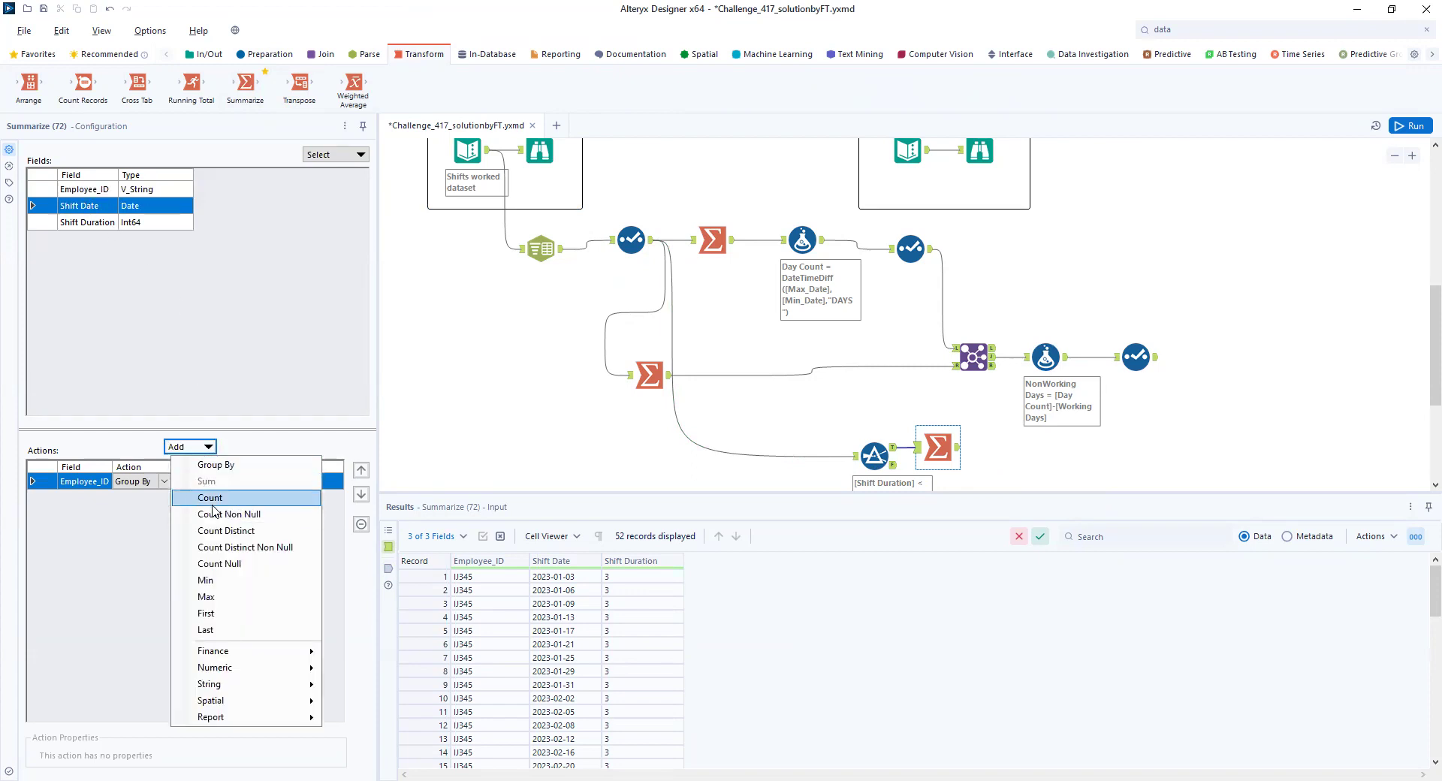
{"action": "left_click", "coordinate": [213, 503]}
{"action": "left_click", "coordinate": [1402, 128]}
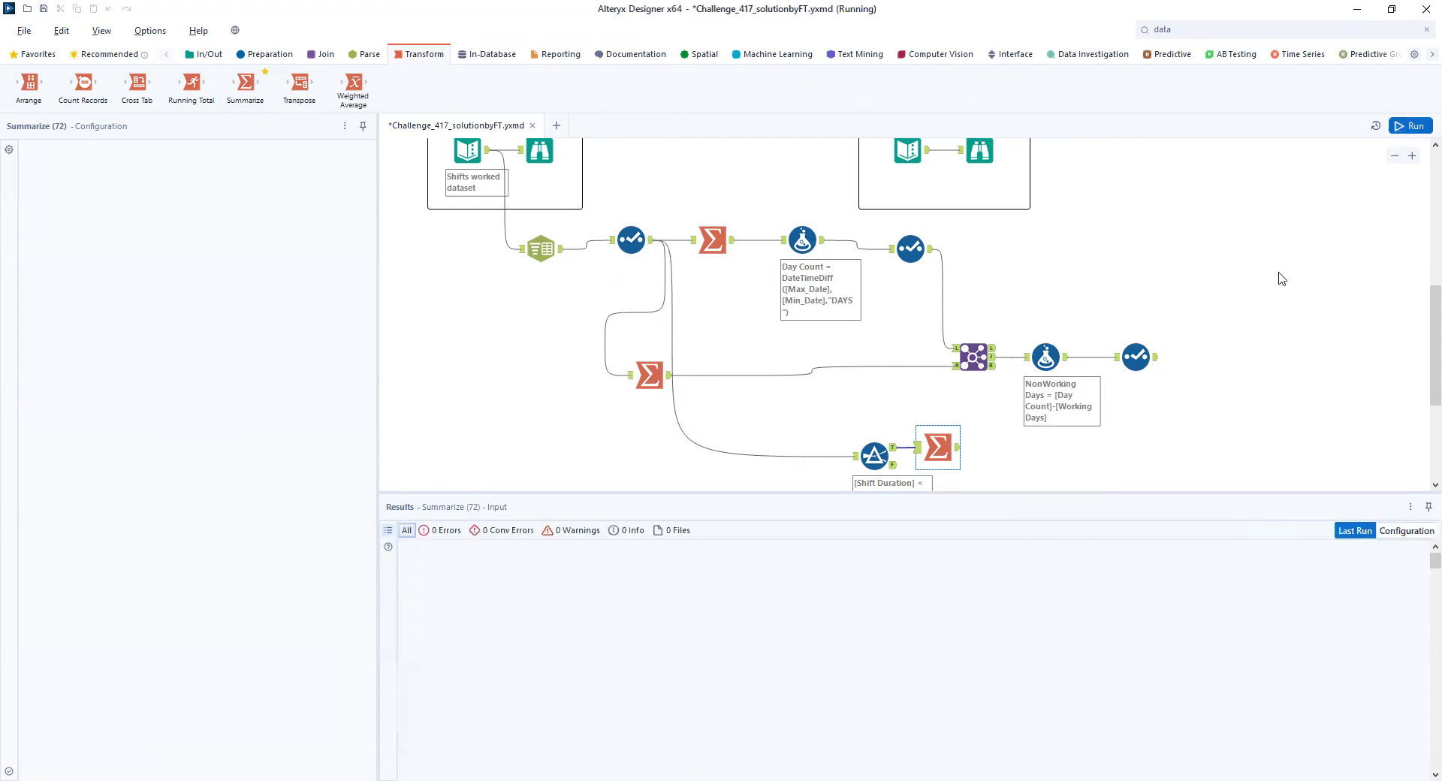
{"action": "left_click", "coordinate": [958, 449]}
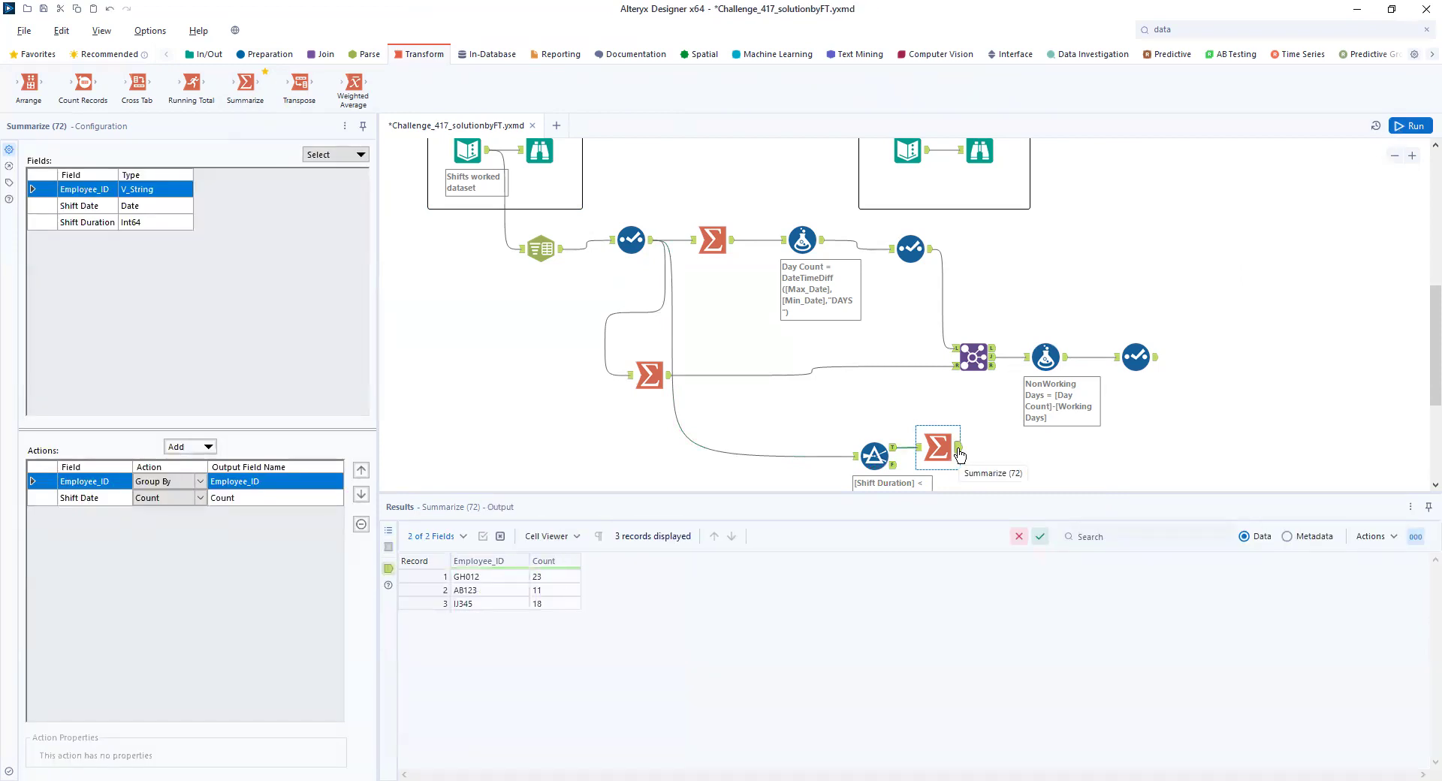
- Rename the Shift Date count's output field as Below 4 hours and rerun the workflow
{"action": "double_click", "coordinate": [233, 499]}
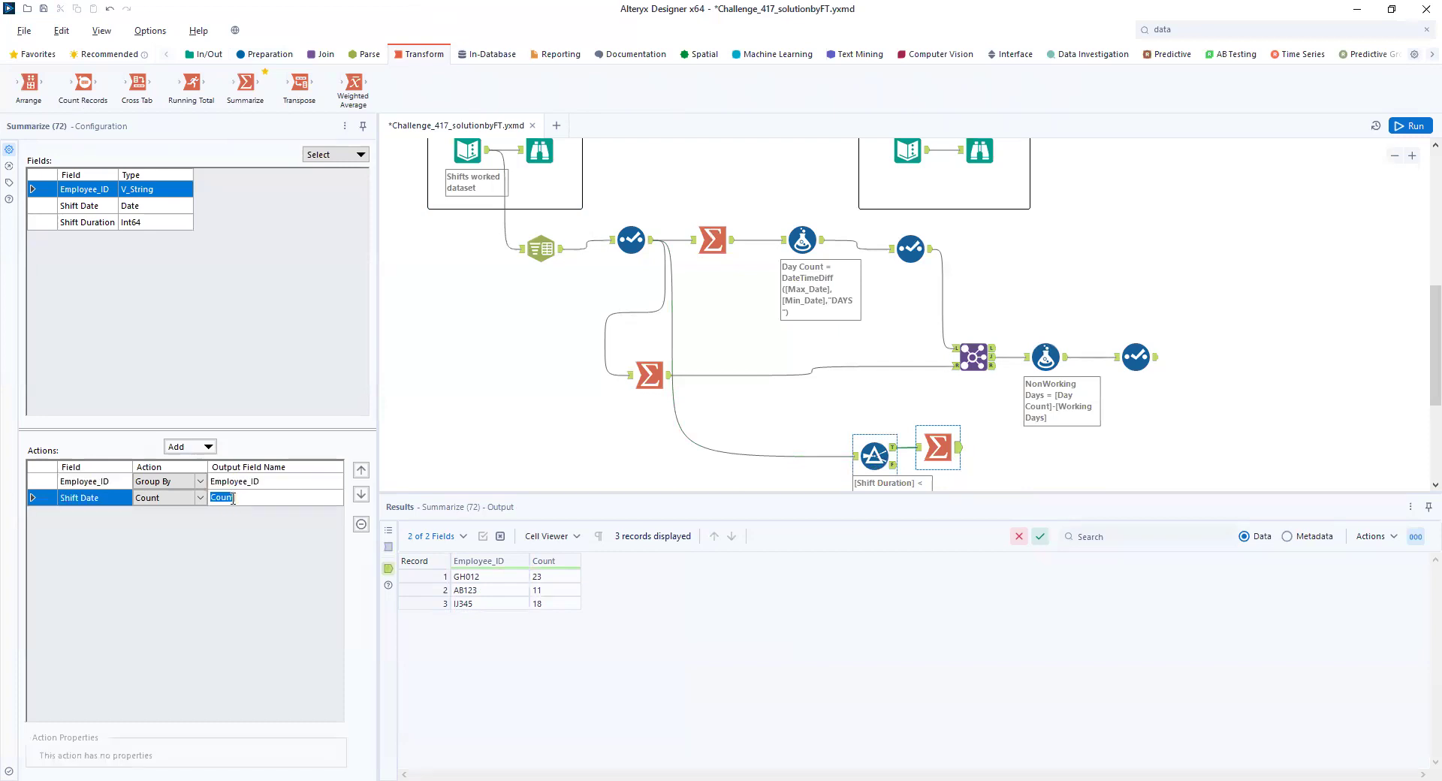
{"action": "type", "text": "Below 4 hours"}
{"action": "left_click", "coordinate": [1415, 127]}
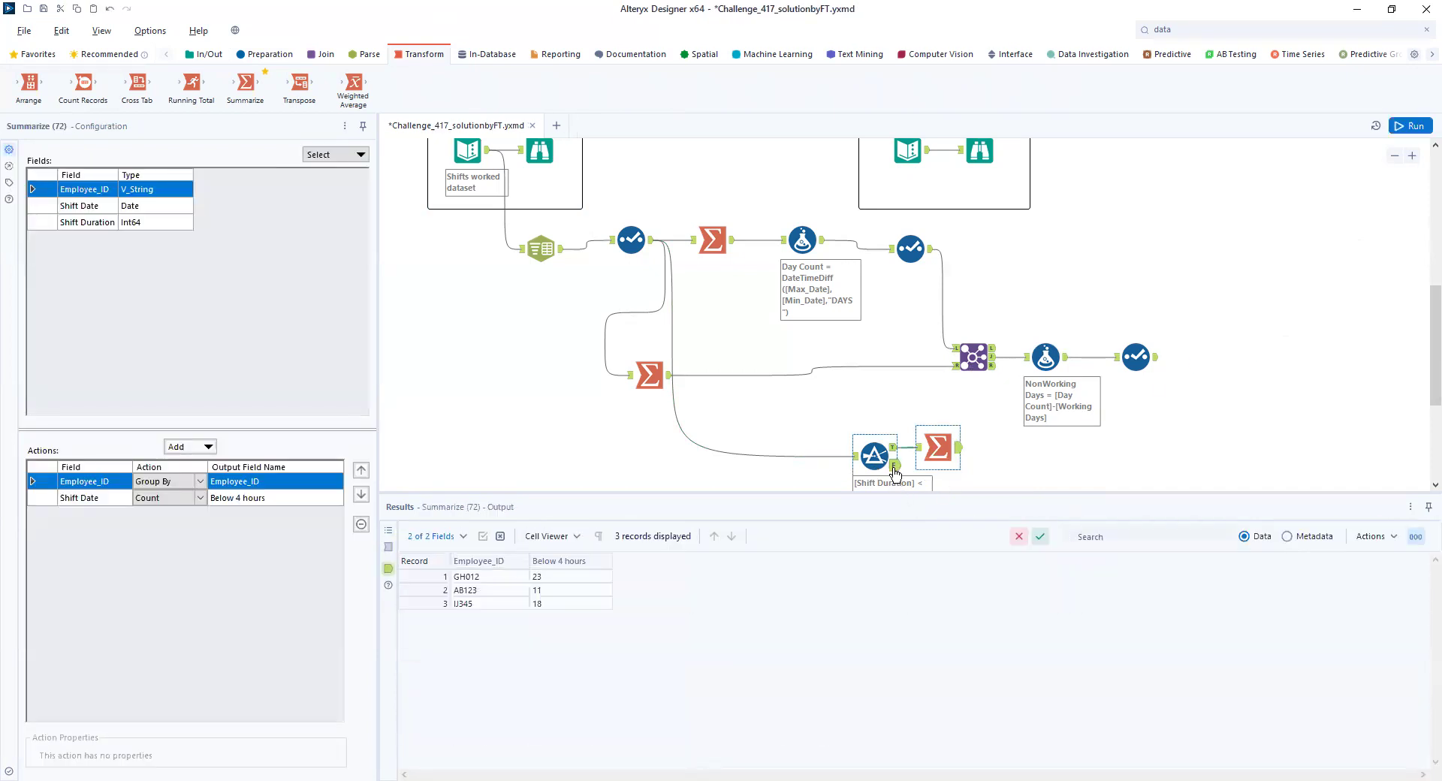
- Attach a second Filter tool to the first Filter's False output with the condition Shift Duration = 4
{"action": "left_click", "coordinate": [874, 456]}
{"action": "scroll", "coordinate": [874, 420], "scroll_direction": "down", "scroll_amount": 1}
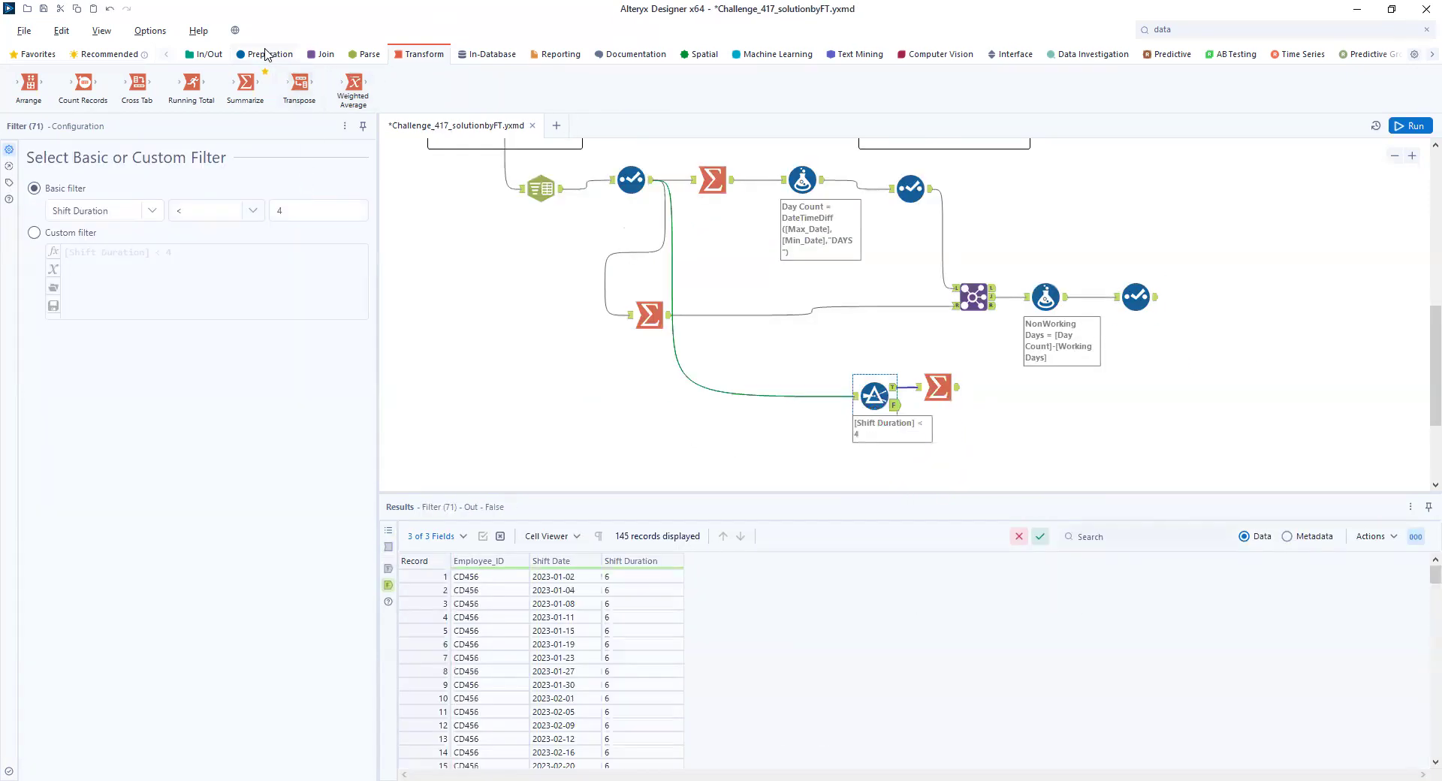
{"action": "left_click", "coordinate": [264, 54]}
{"action": "left_click_drag", "start_coordinate": [246, 82], "coordinate": [976, 452]}
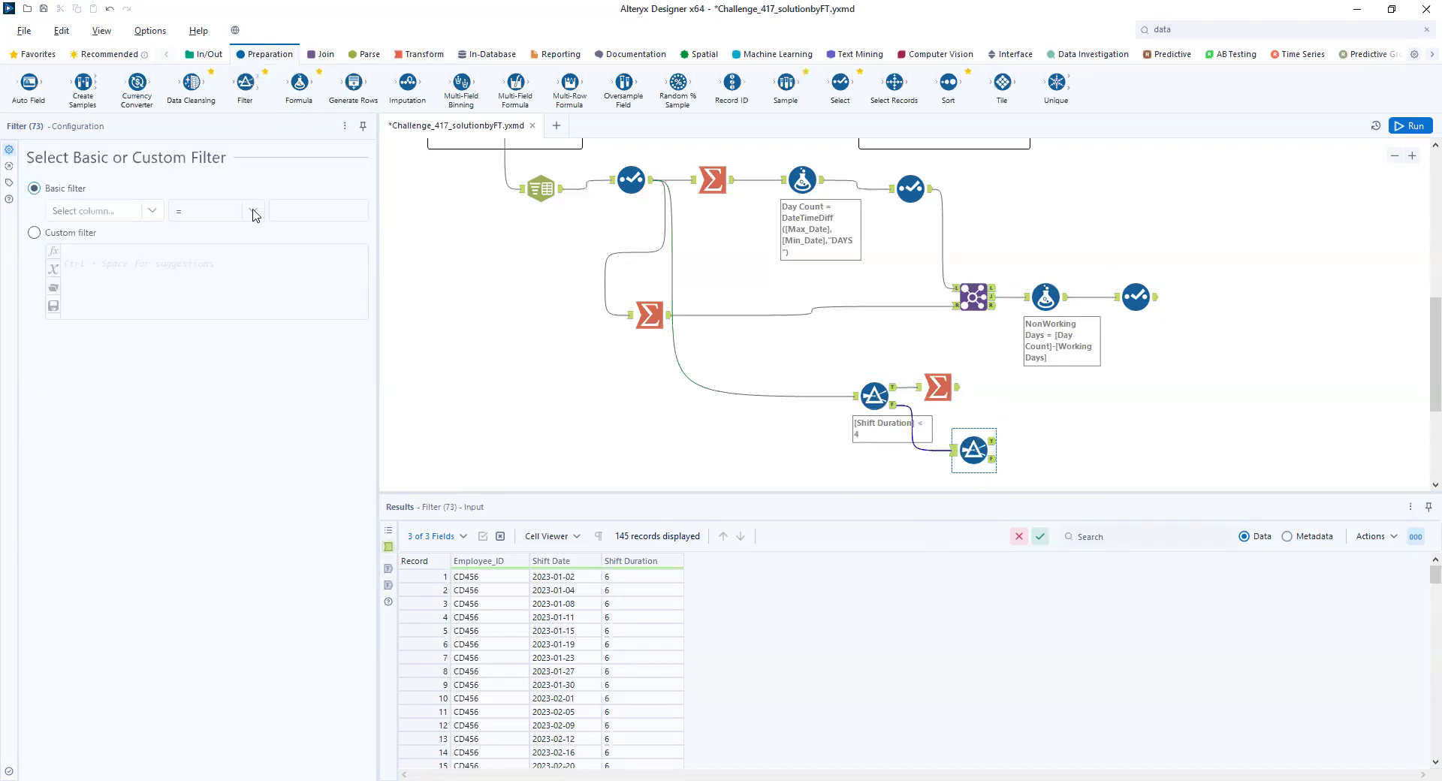
{"action": "left_click", "coordinate": [153, 210]}
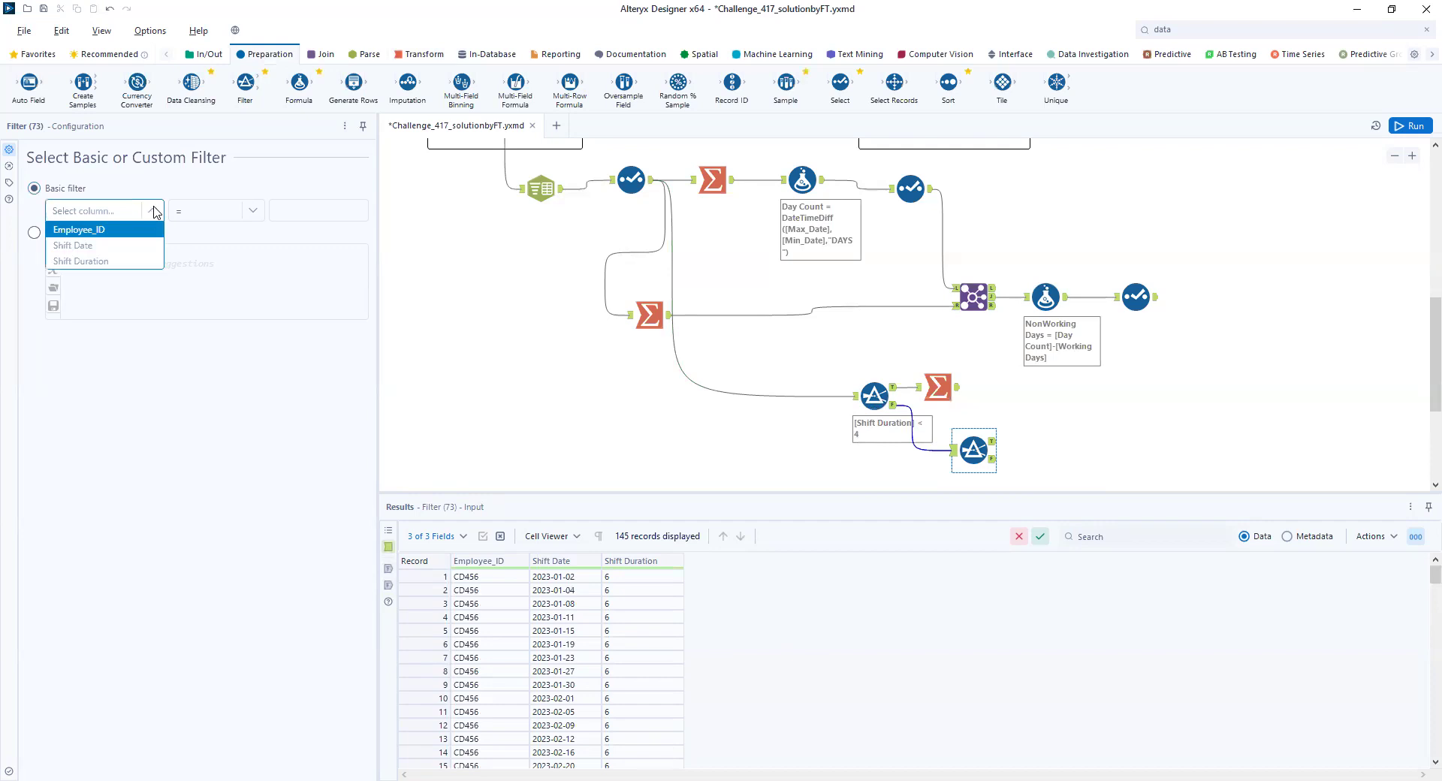
{"action": "left_click", "coordinate": [122, 260]}
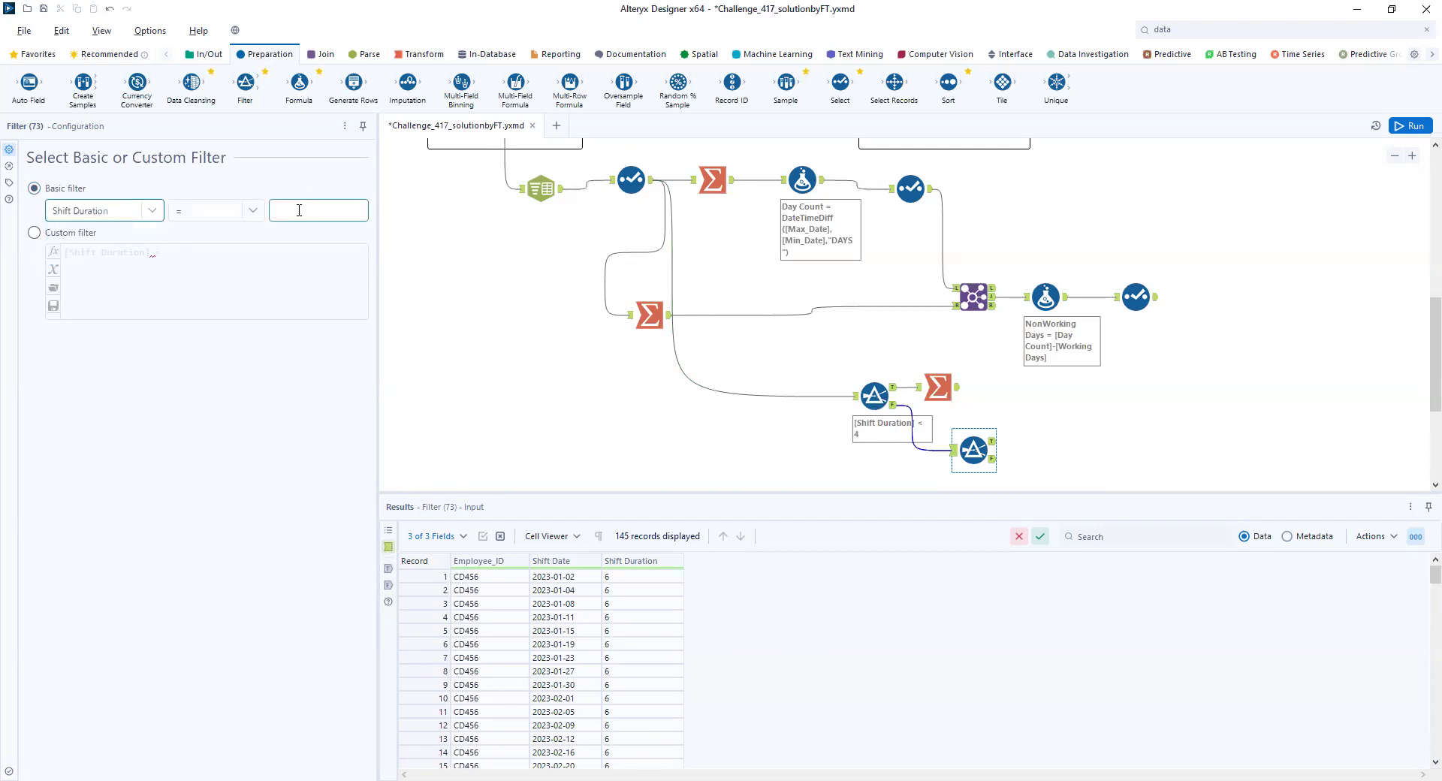
{"action": "left_click", "coordinate": [298, 210]}
{"action": "left_click", "coordinate": [1119, 441]}
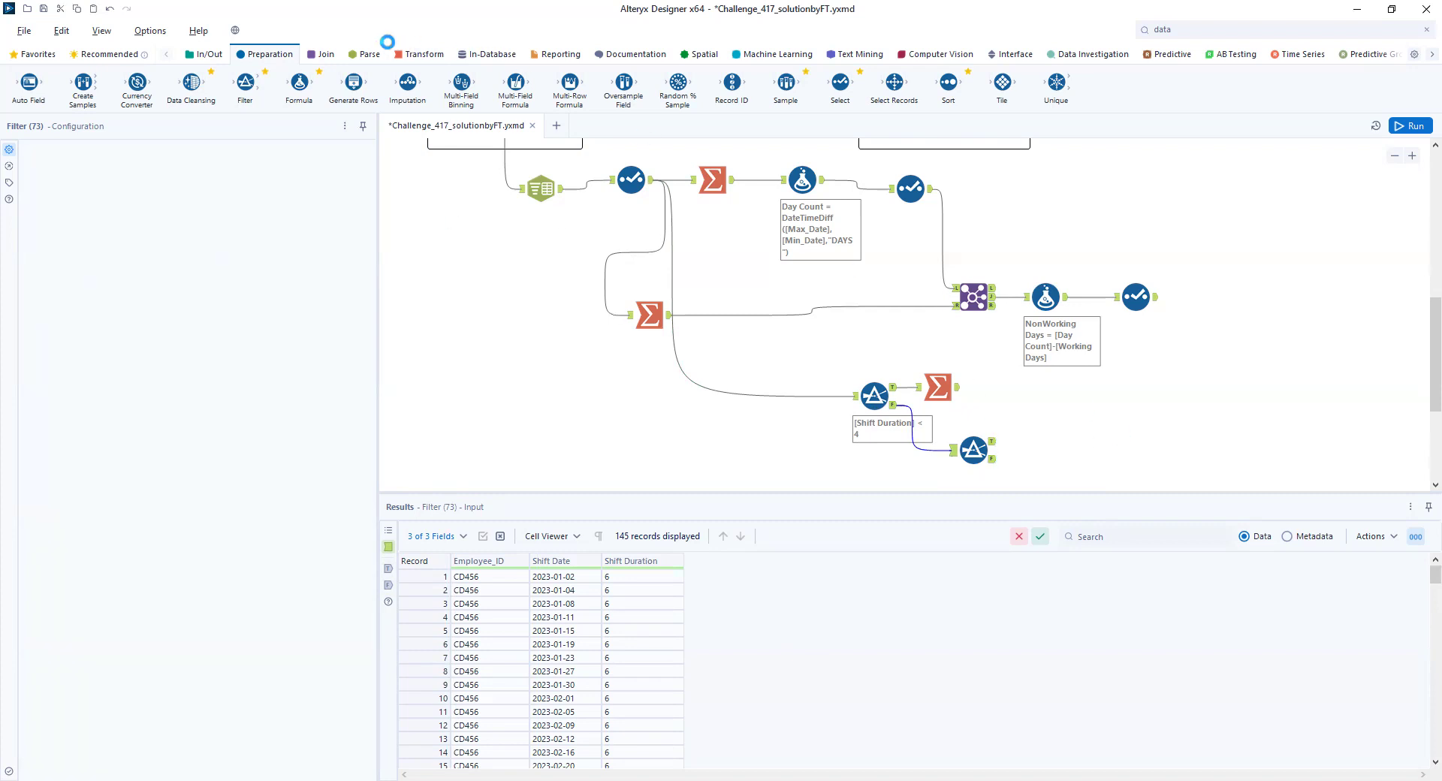
- Attach a Summarize tool to the second Filter's True output and group it by Employee_ID
{"action": "left_click", "coordinate": [409, 56]}
{"action": "left_click_drag", "start_coordinate": [245, 82], "coordinate": [1059, 451]}
{"action": "left_click", "coordinate": [208, 446]}
{"action": "left_click", "coordinate": [209, 466]}
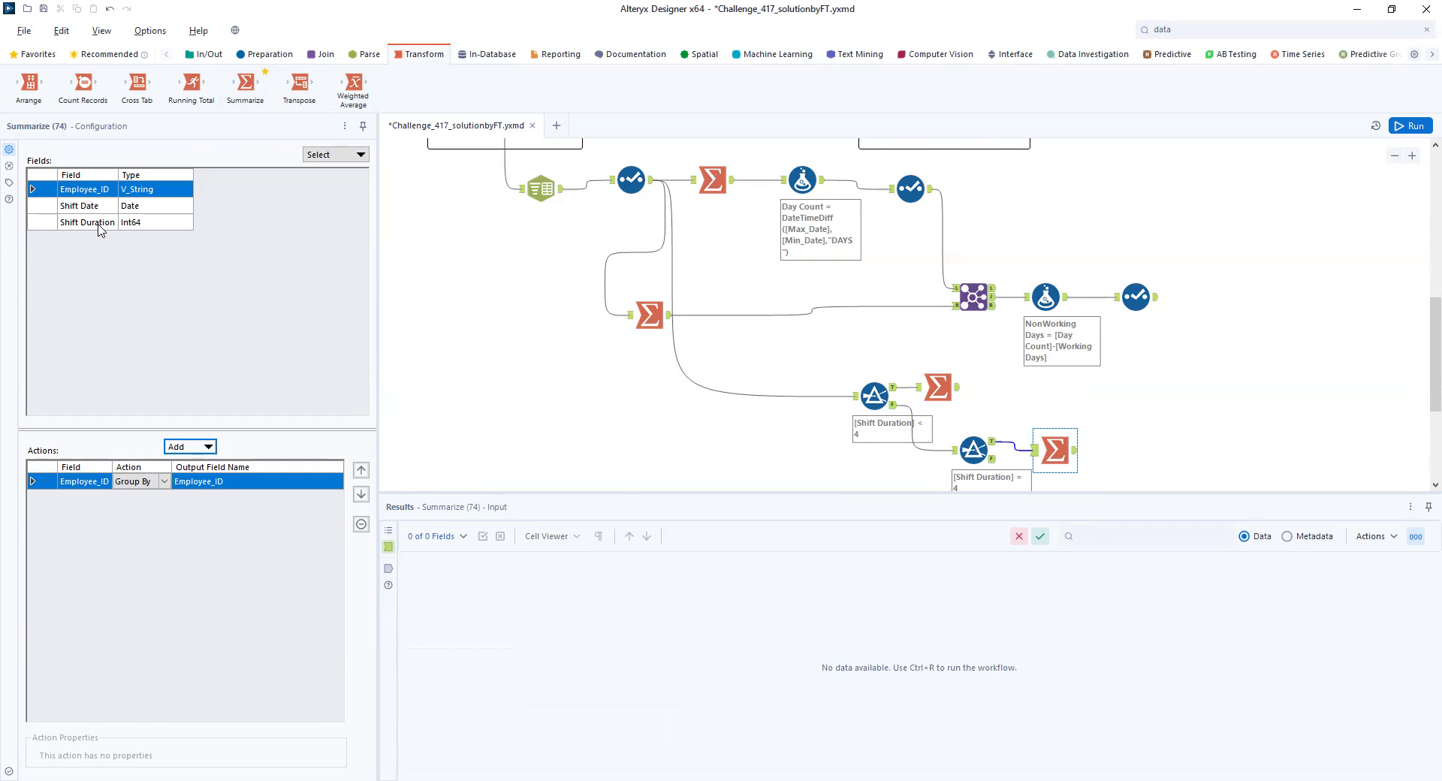
- Add Shift Duration to the second Filter's Summarize tool with the Count action
{"action": "left_click", "coordinate": [99, 225]}
{"action": "left_click", "coordinate": [208, 446]}
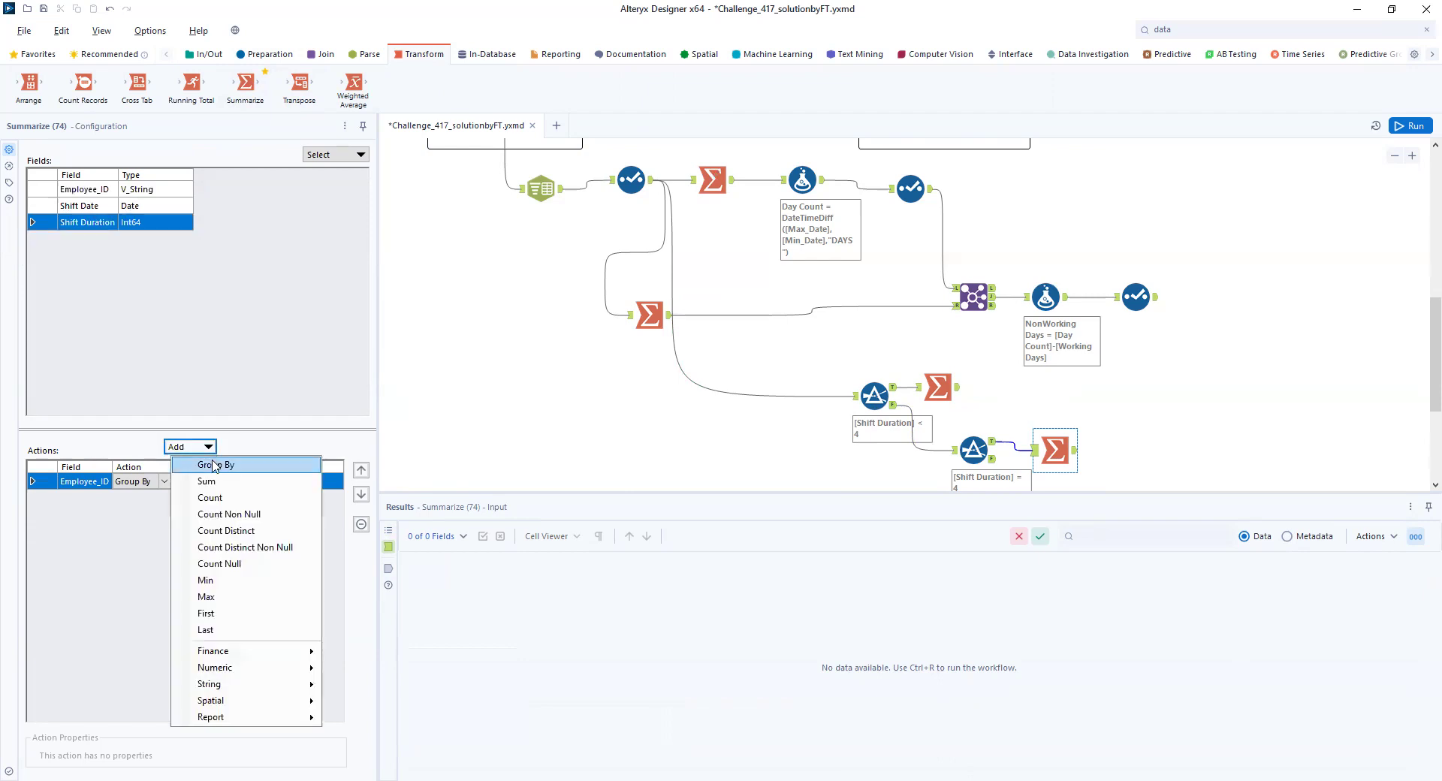
{"action": "left_click", "coordinate": [214, 465]}
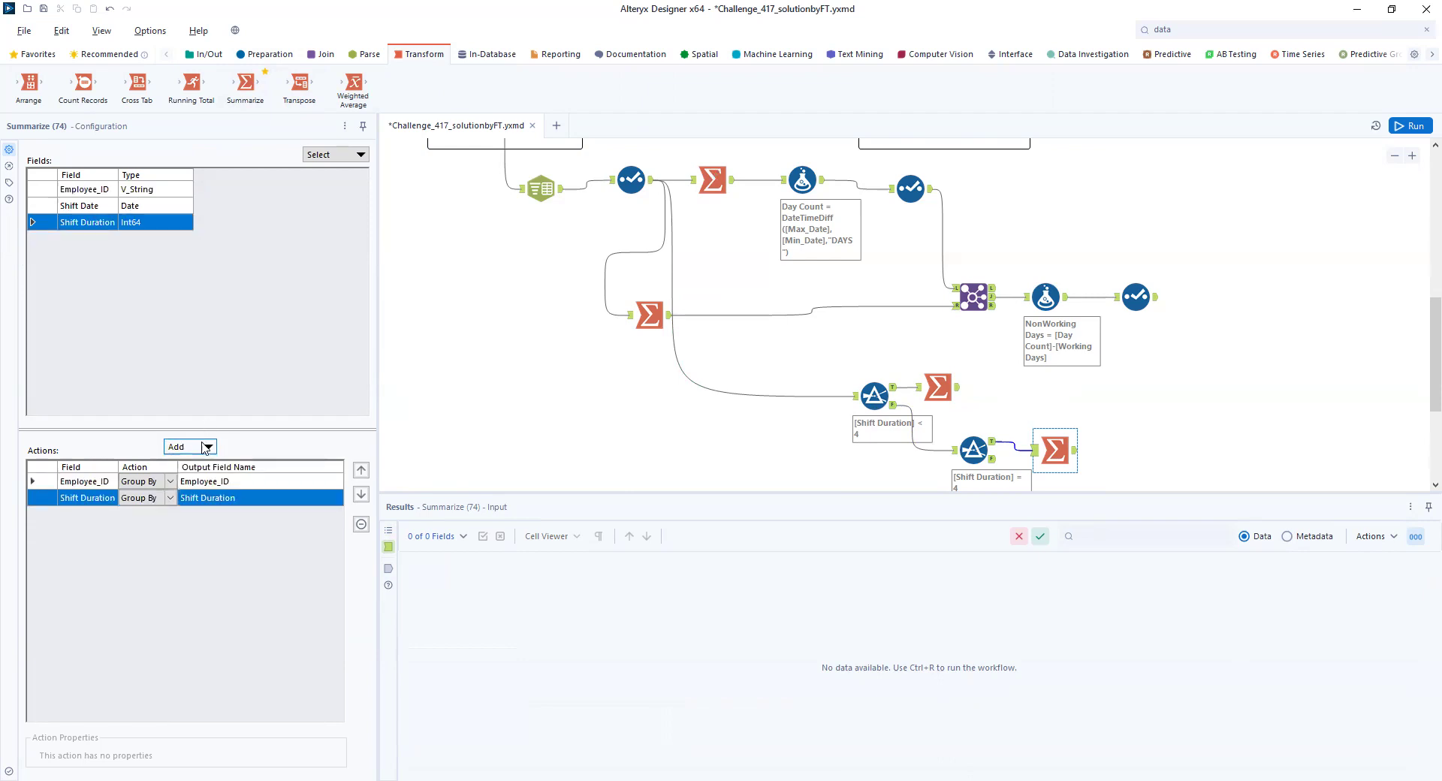
{"action": "left_click", "coordinate": [172, 499]}
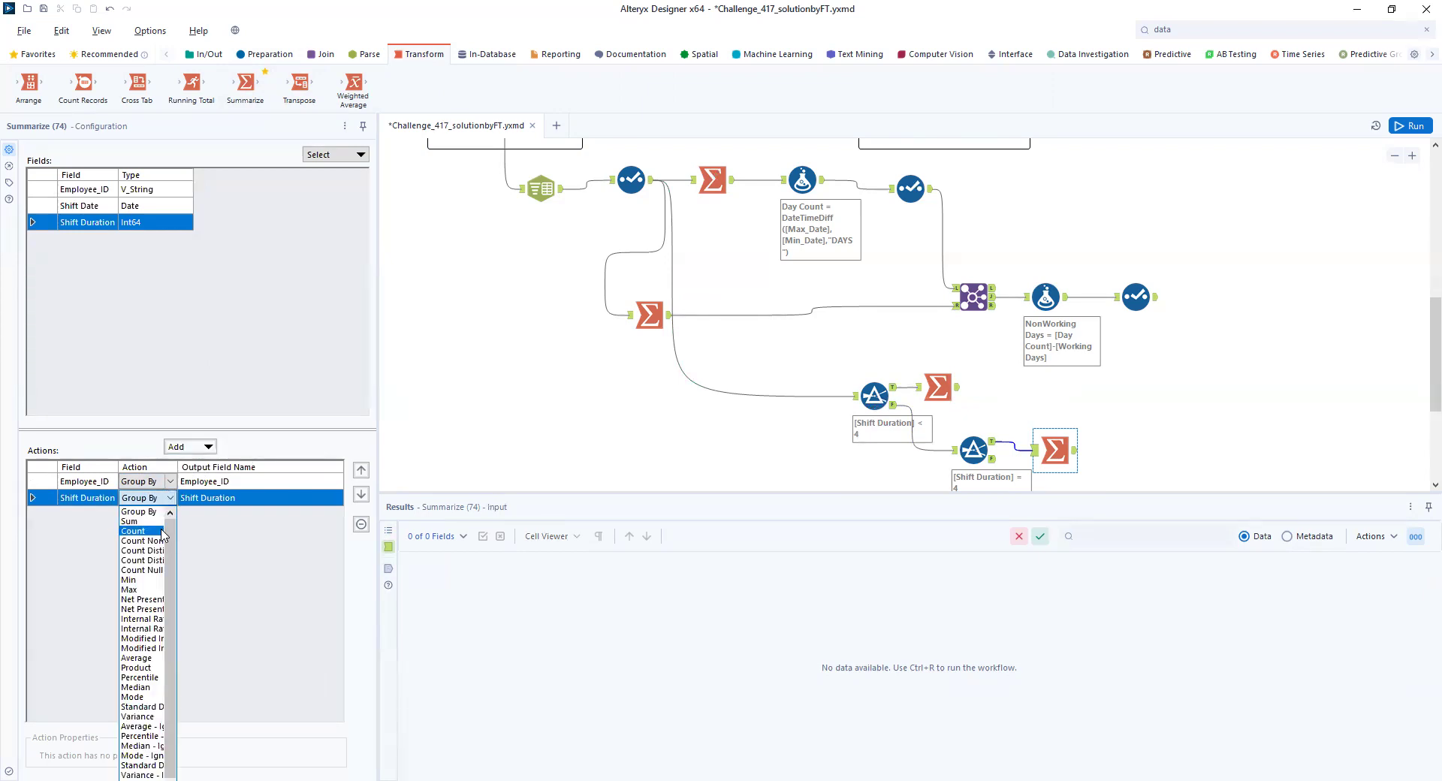
{"action": "left_click", "coordinate": [143, 531]}
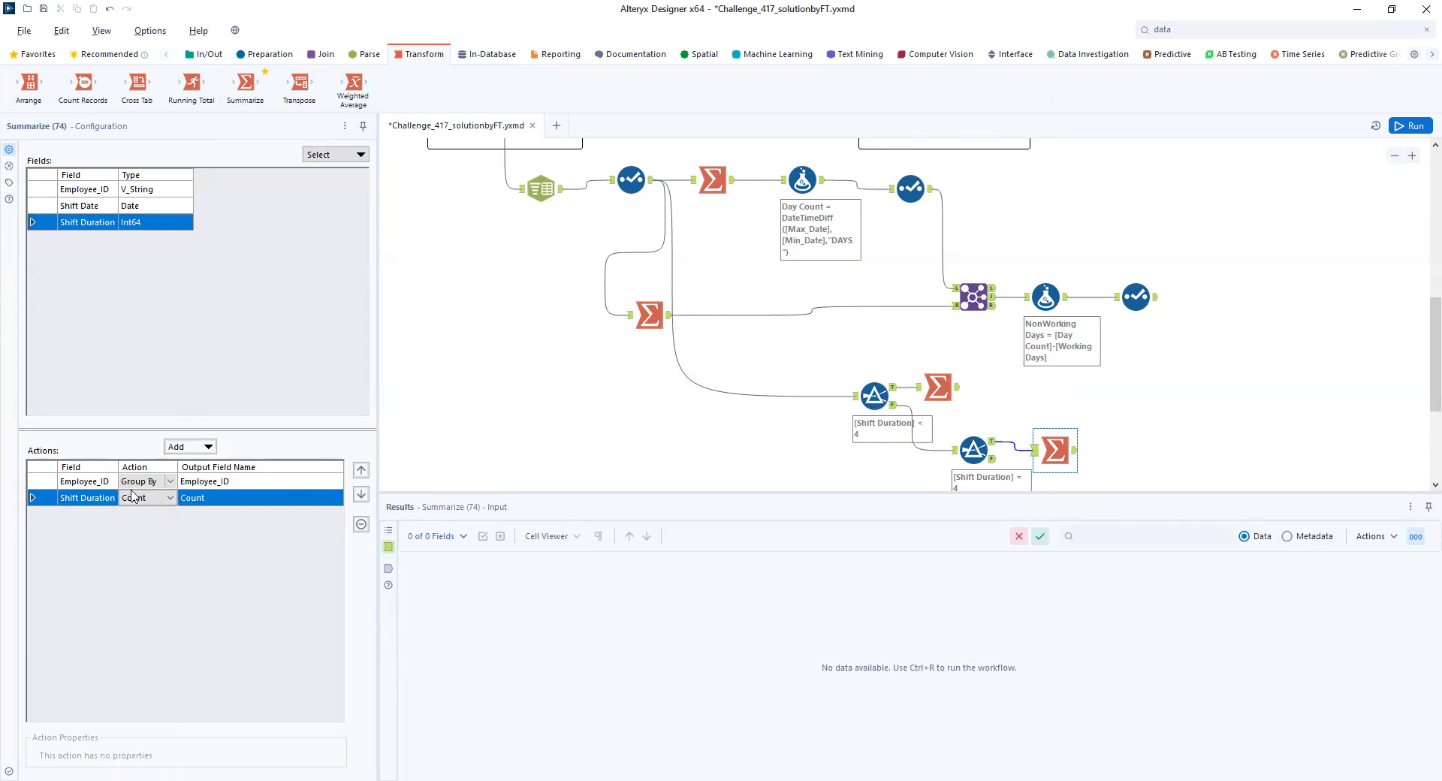
- Rename the Shift Duration count's output field as Exactly 4 hours, run the workflow, and show the Summarize output
{"action": "left_click", "coordinate": [211, 498]}
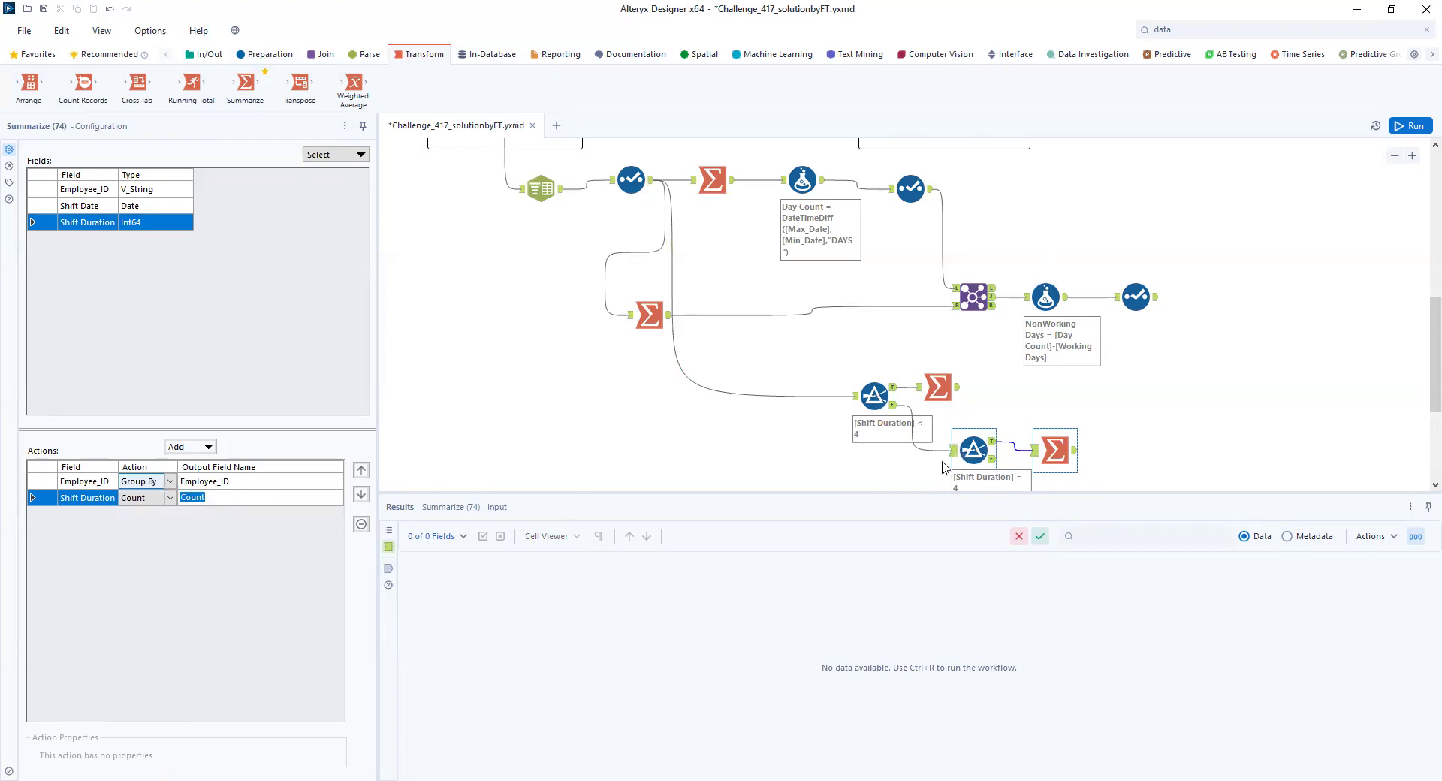
{"action": "type", "text": "Exactly 4 hours"}
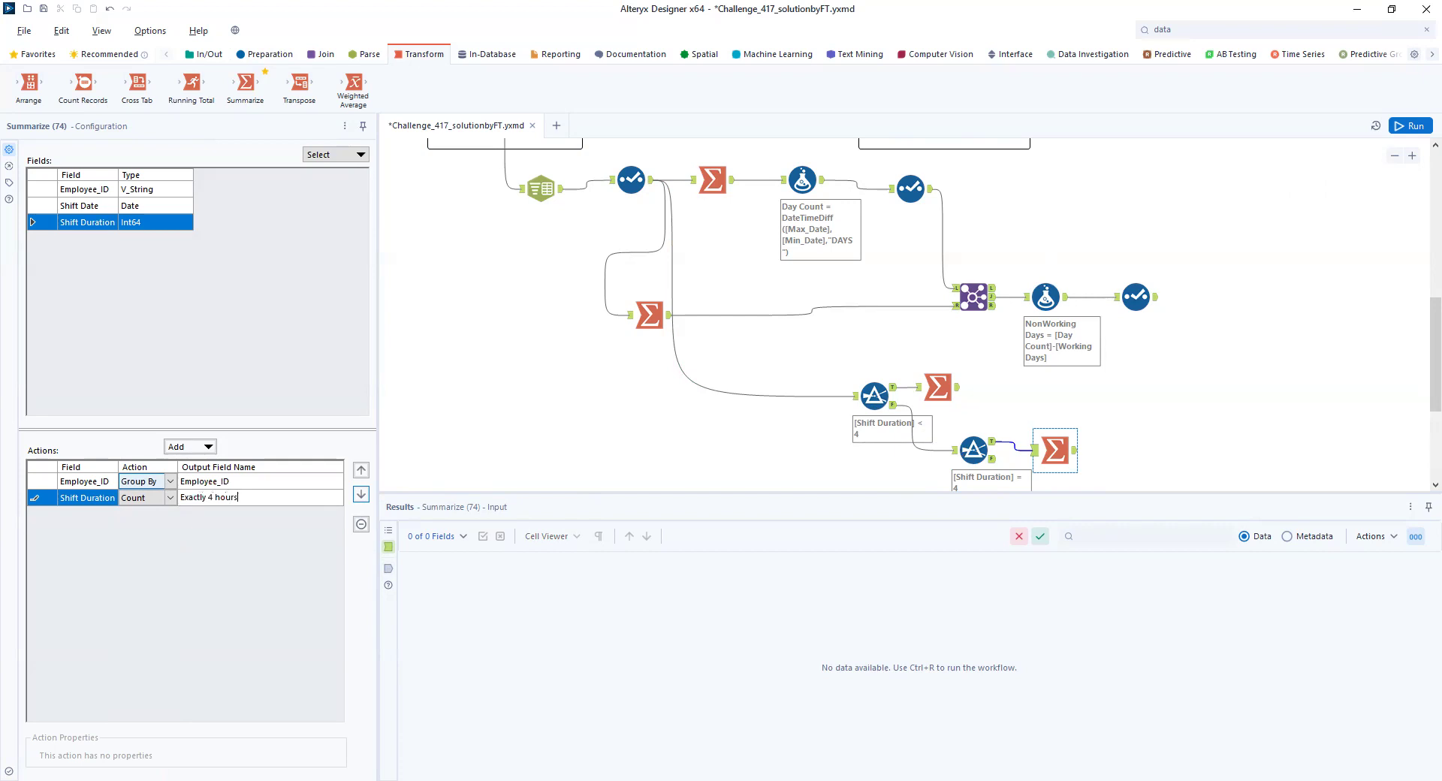
{"action": "left_click", "coordinate": [1400, 127]}
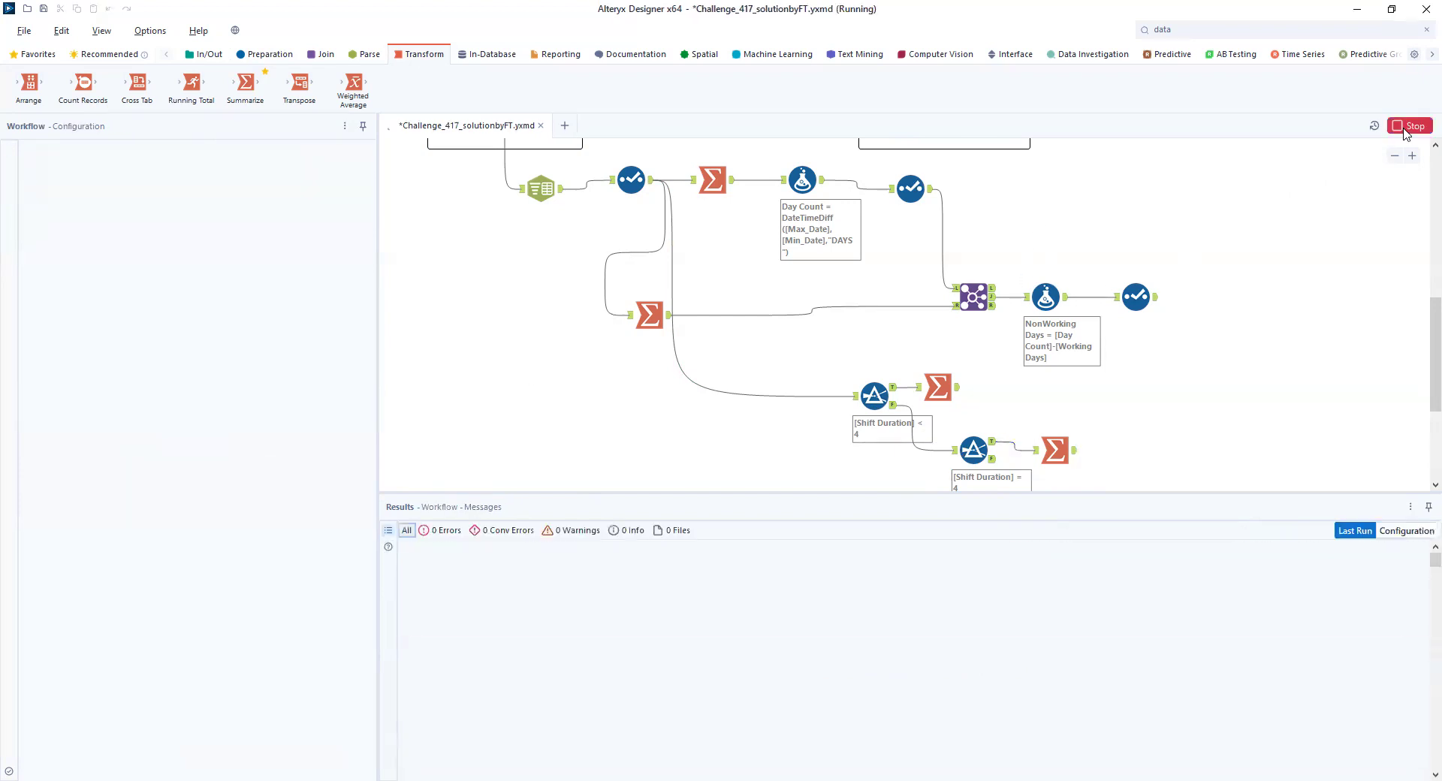
{"action": "scroll", "coordinate": [620, 368], "scroll_direction": "down", "scroll_amount": 2}
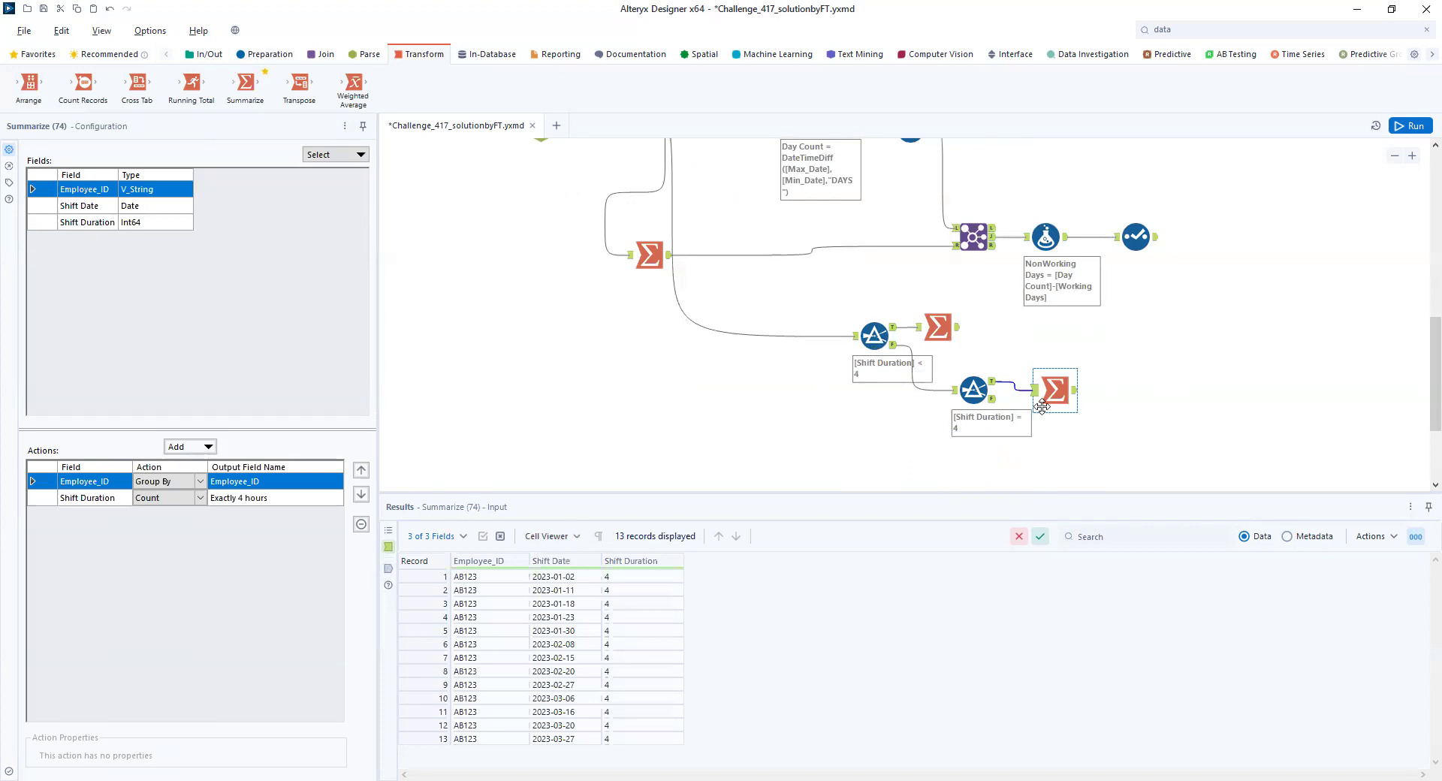
{"action": "left_click", "coordinate": [1075, 390]}
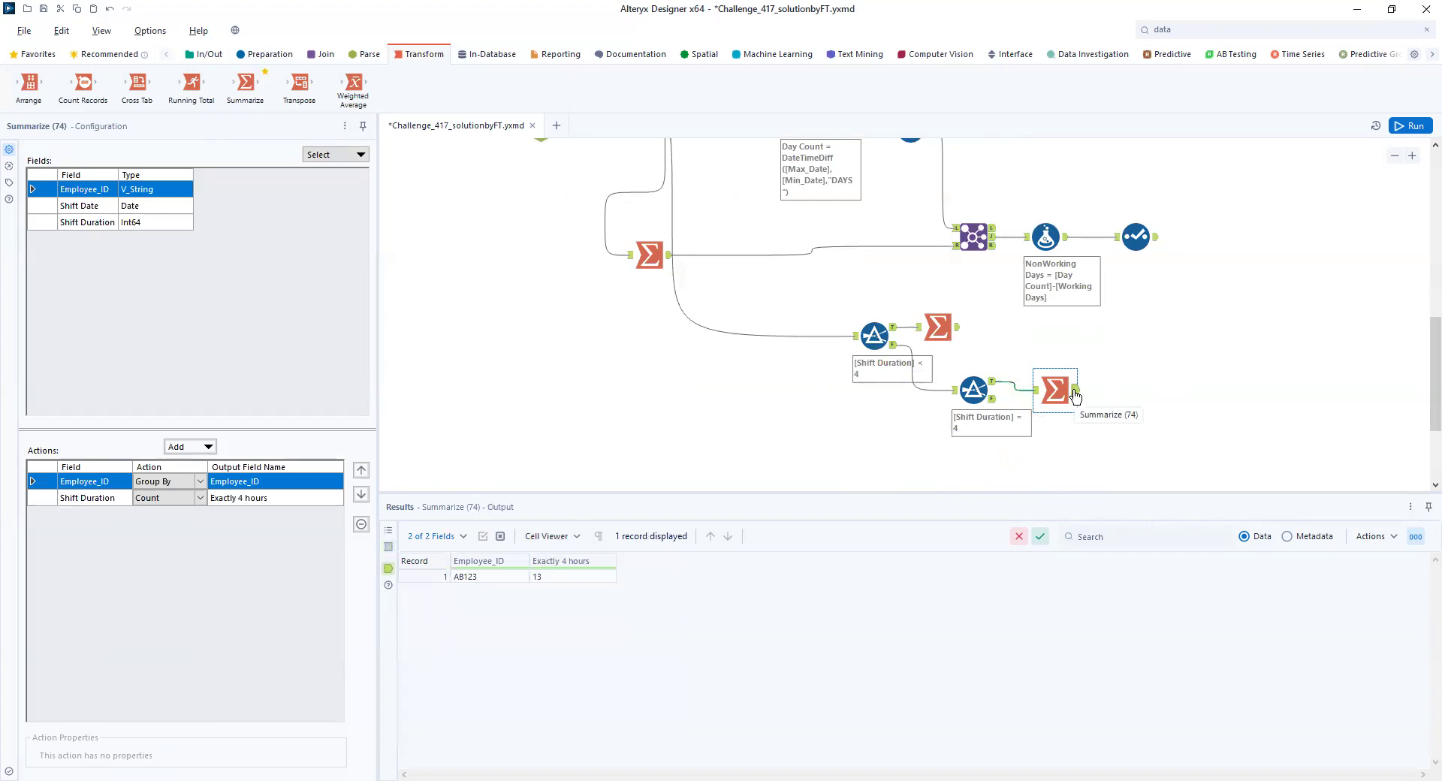
- Attach a Summarize tool to the second Filter's False output and group it by Employee_ID
{"action": "left_click_drag", "start_coordinate": [244, 83], "coordinate": [1062, 472]}
{"action": "left_click_drag", "start_coordinate": [992, 399], "coordinate": [1045, 471]}
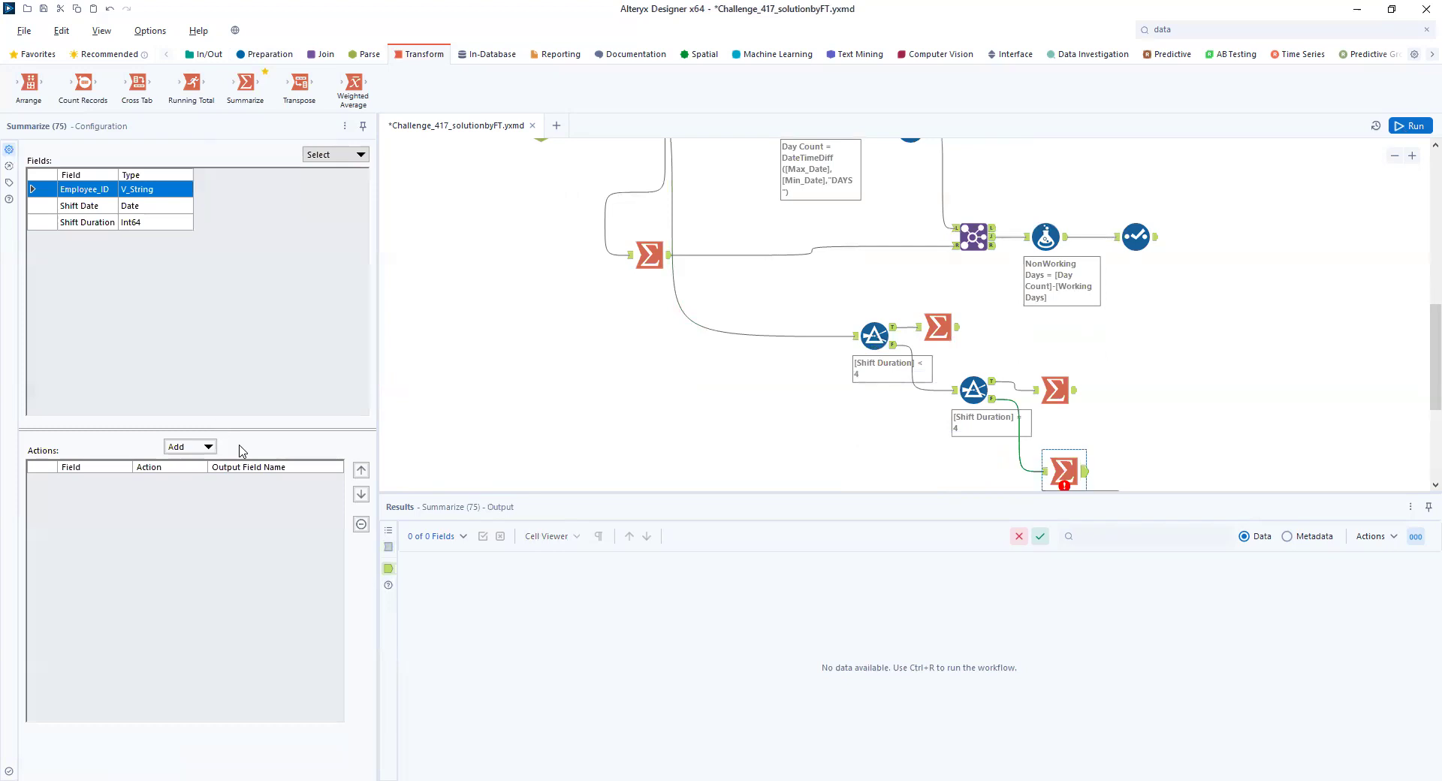
{"action": "left_click", "coordinate": [201, 447]}
{"action": "left_click", "coordinate": [213, 465]}
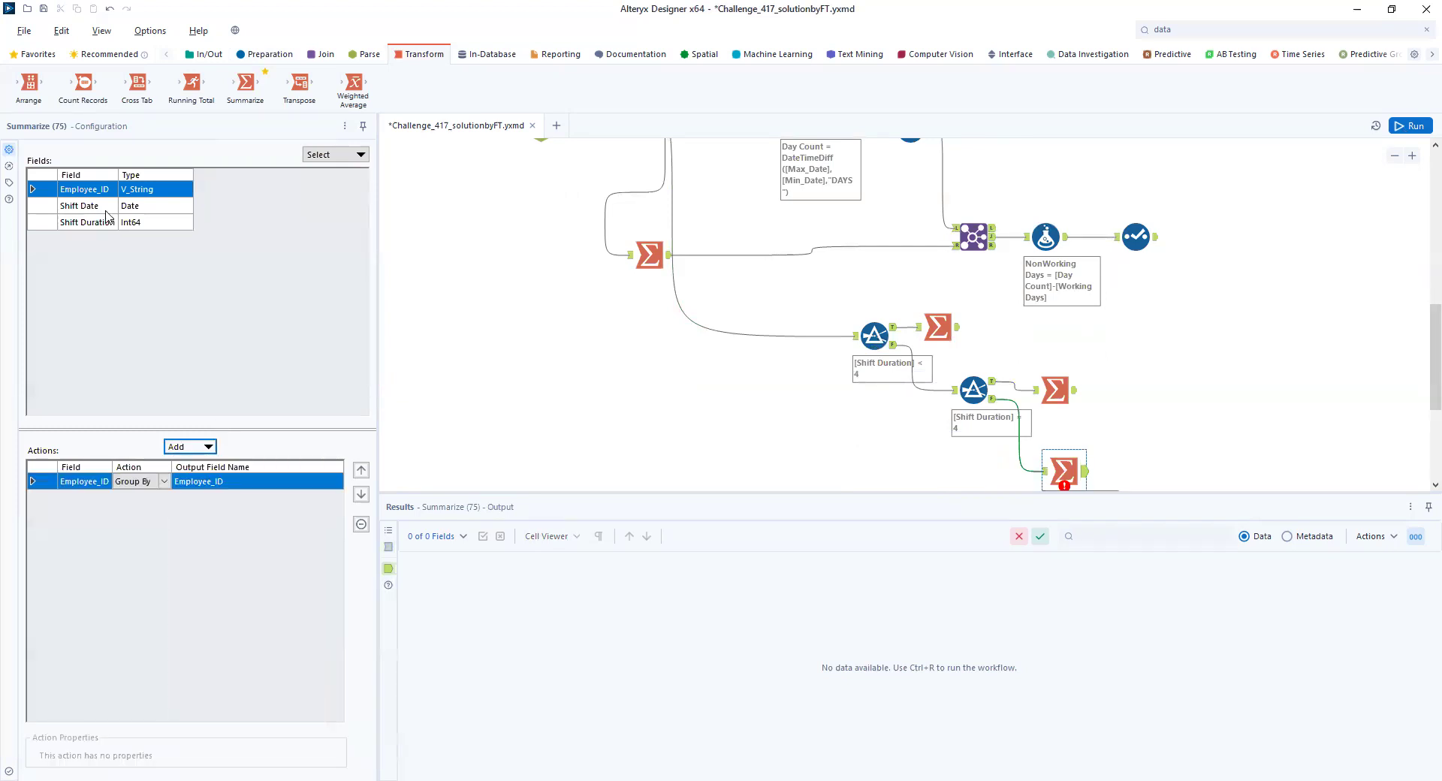
- Add a Count of Shift Duration to the new Summarize tool, name its output More than 4 hours, and run the workflow
{"action": "left_click", "coordinate": [104, 225]}
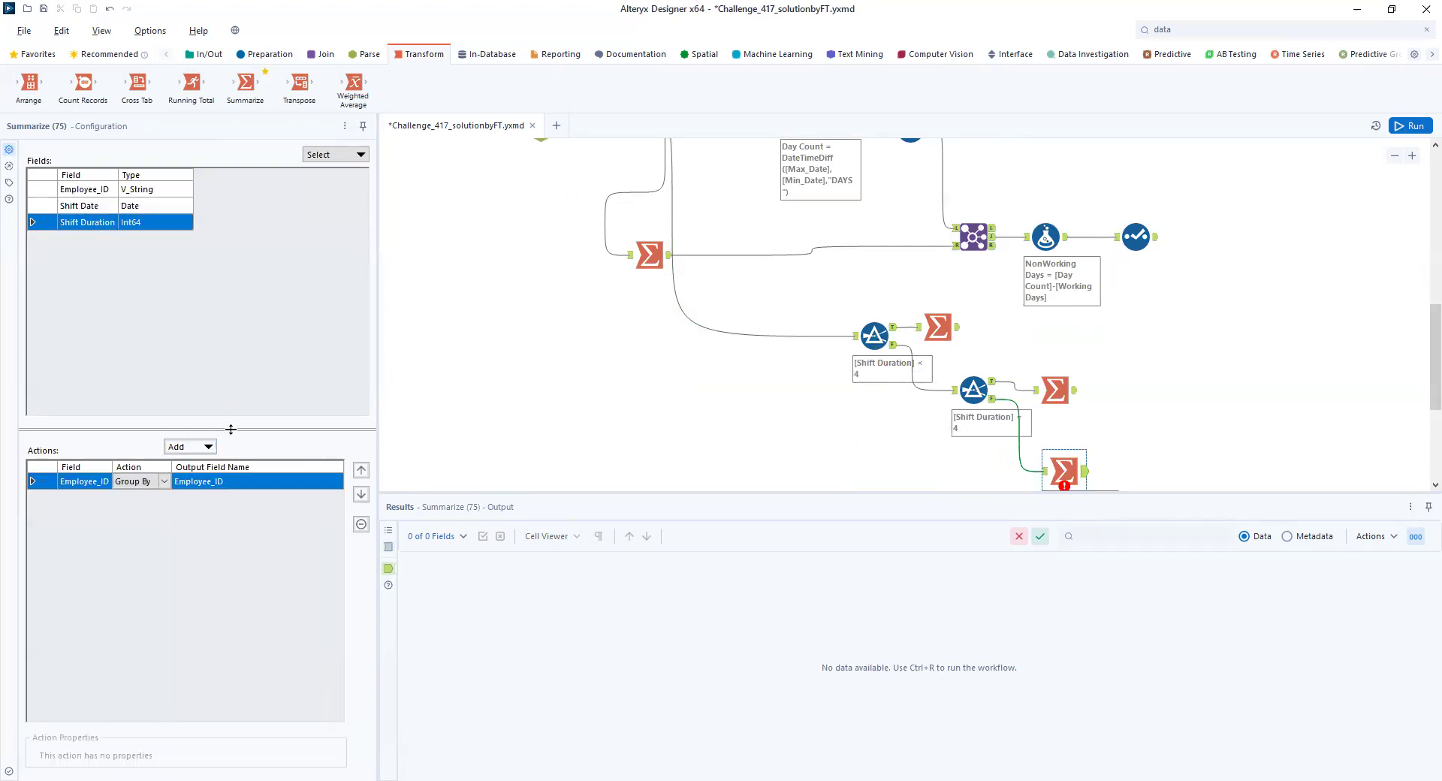
{"action": "left_click", "coordinate": [208, 449]}
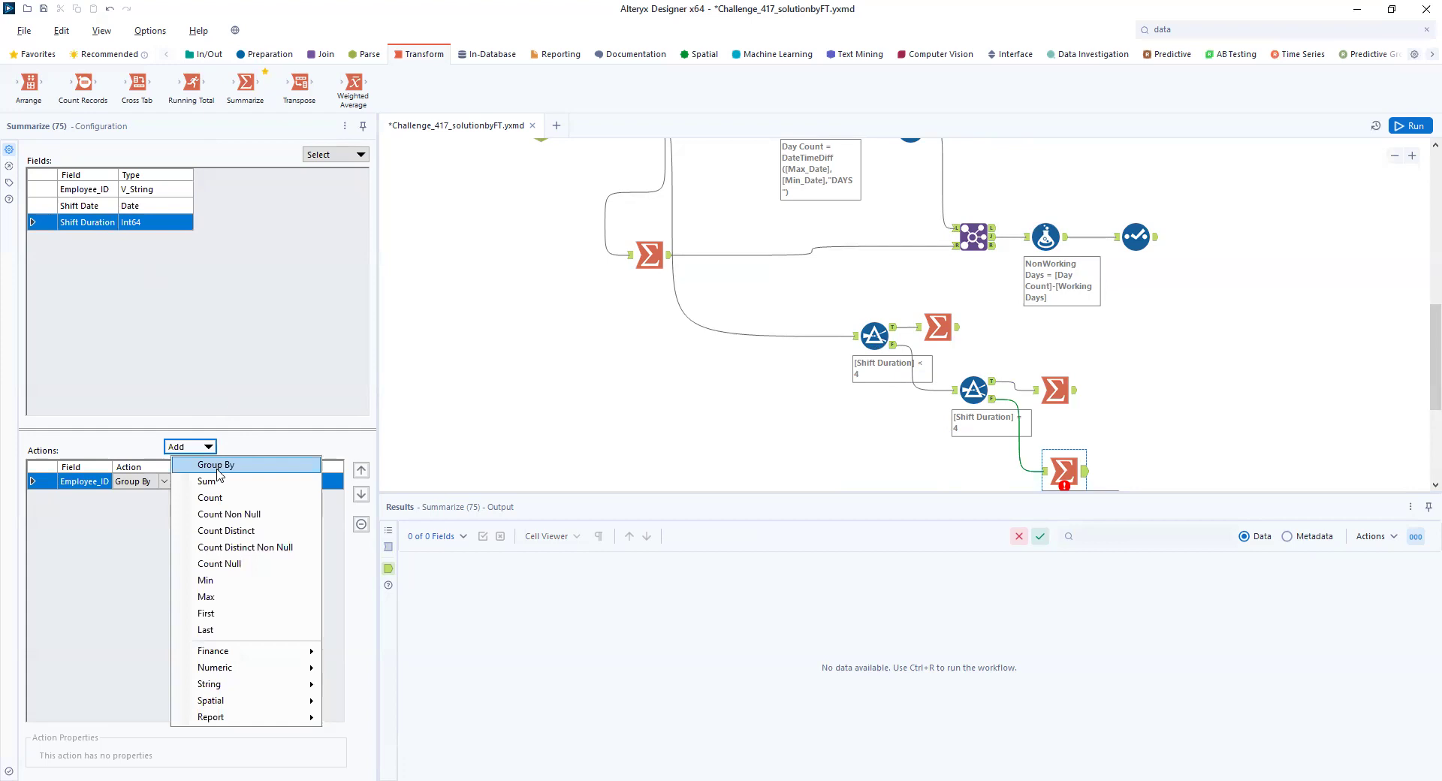
{"action": "left_click", "coordinate": [214, 500]}
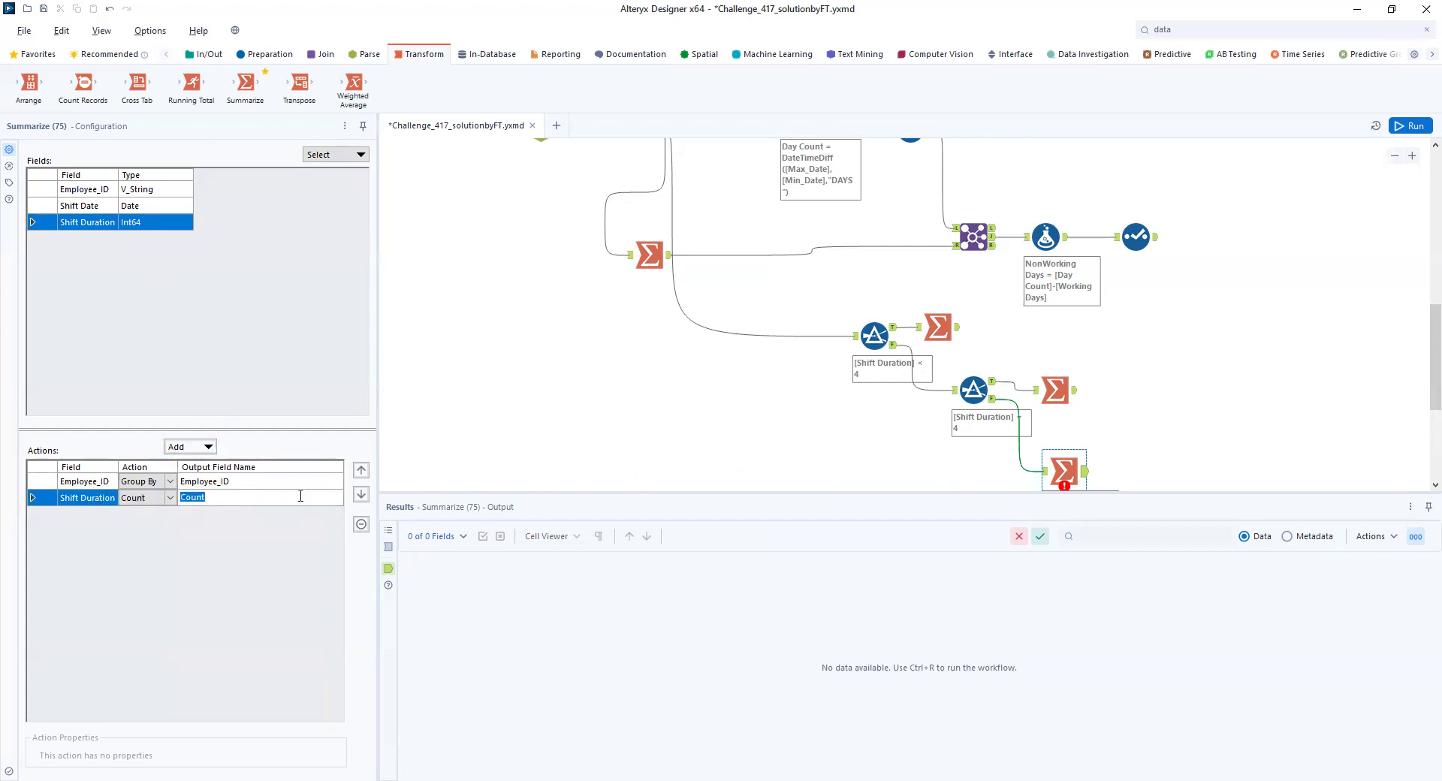
{"action": "type", "text": "More than 4 hours"}
{"action": "left_click", "coordinate": [1406, 125]}
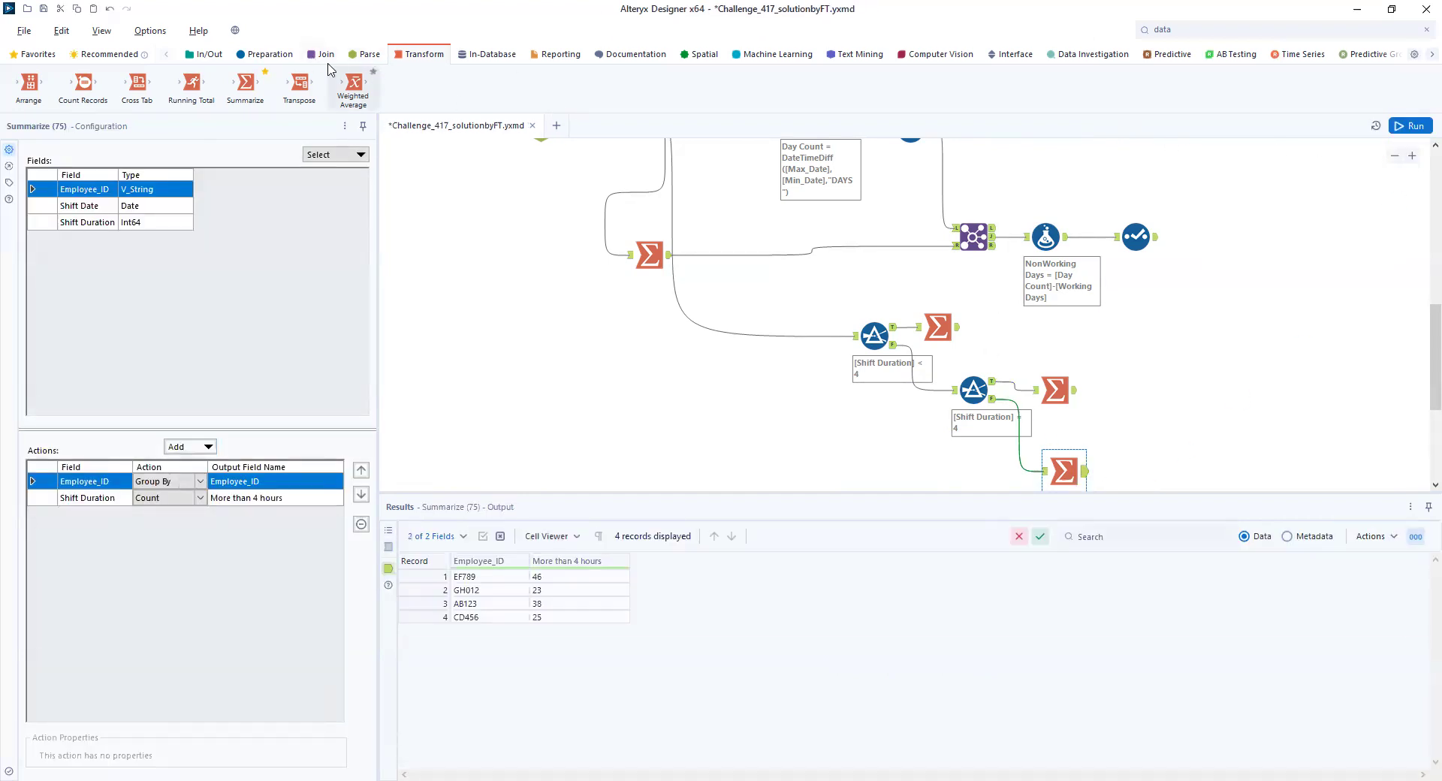
- Connect the three shift-count Summarize tools to a new Join Multiple tool and join all inputs on Employee_ID
{"action": "left_click", "coordinate": [321, 54]}
{"action": "left_click_drag", "start_coordinate": [245, 83], "coordinate": [1181, 389]}
{"action": "left_click_drag", "start_coordinate": [958, 329], "coordinate": [1162, 390]}
{"action": "left_click_drag", "start_coordinate": [1085, 471], "coordinate": [1160, 391]}
{"action": "key", "text": "ctrl+r"}
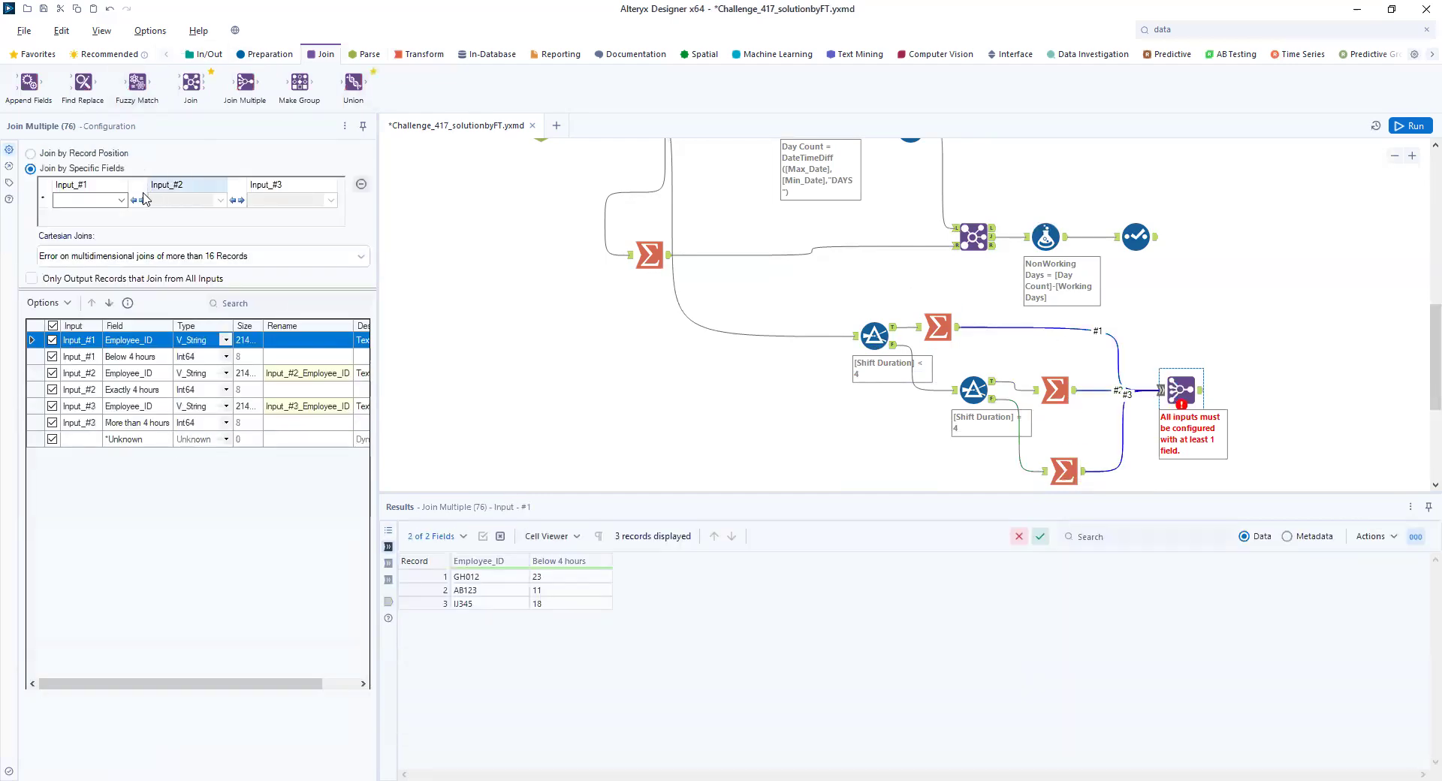
{"action": "left_click", "coordinate": [121, 200]}
{"action": "left_click", "coordinate": [79, 213]}
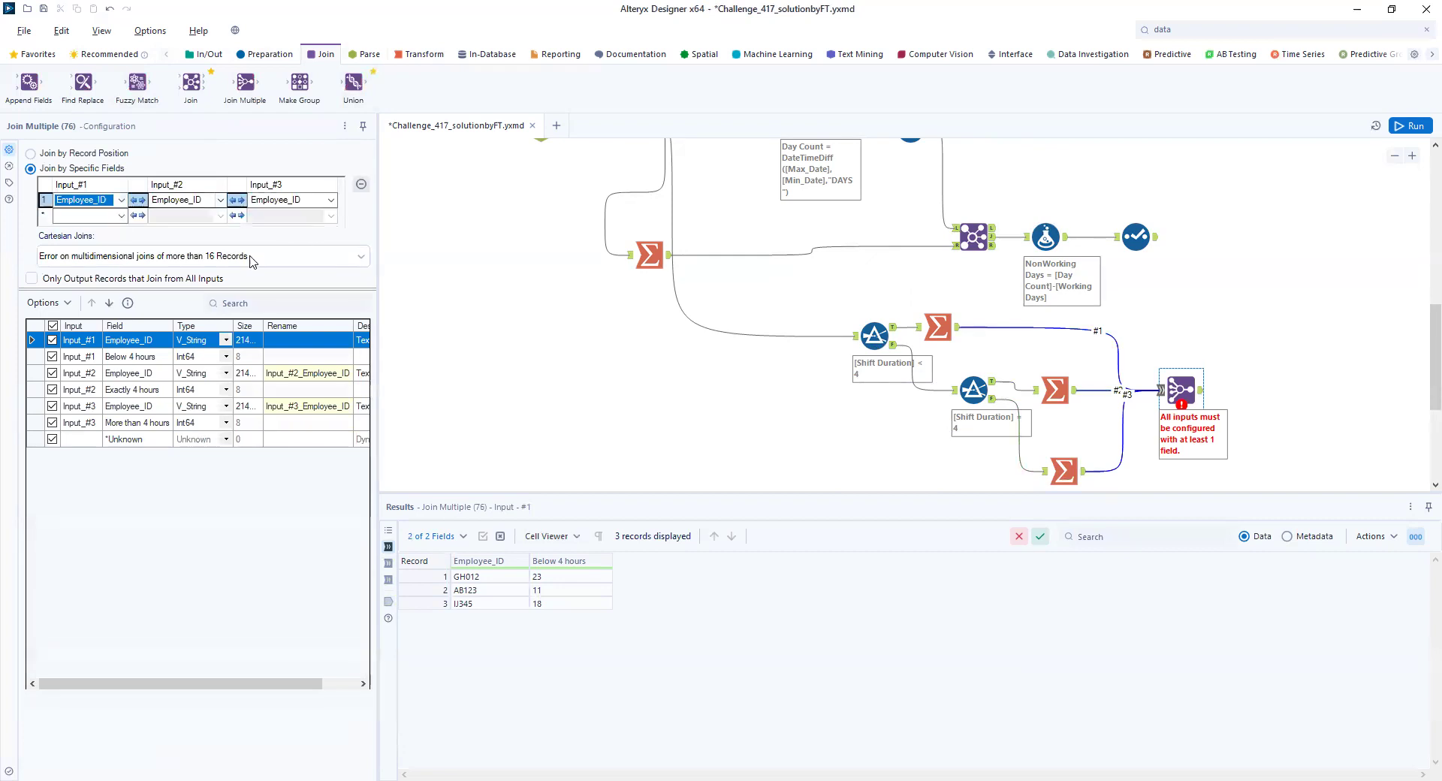
- Exclude the Employee_ID fields of Input_#2 and Input_#3 from the Join Multiple, run the workflow, and show its output
{"action": "left_click", "coordinate": [52, 374]}
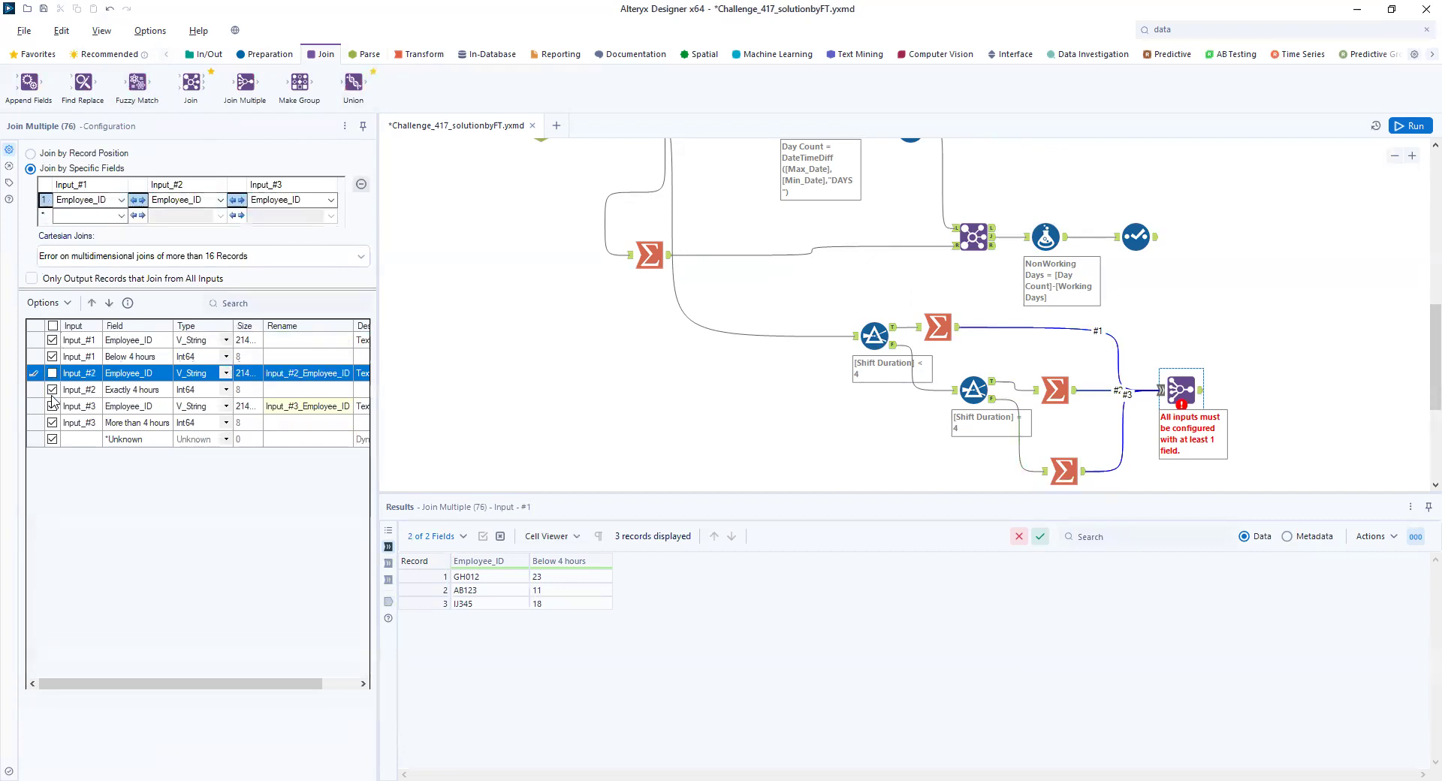
{"action": "left_click", "coordinate": [52, 406]}
{"action": "left_click", "coordinate": [1401, 128]}
{"action": "left_click", "coordinate": [1199, 396]}
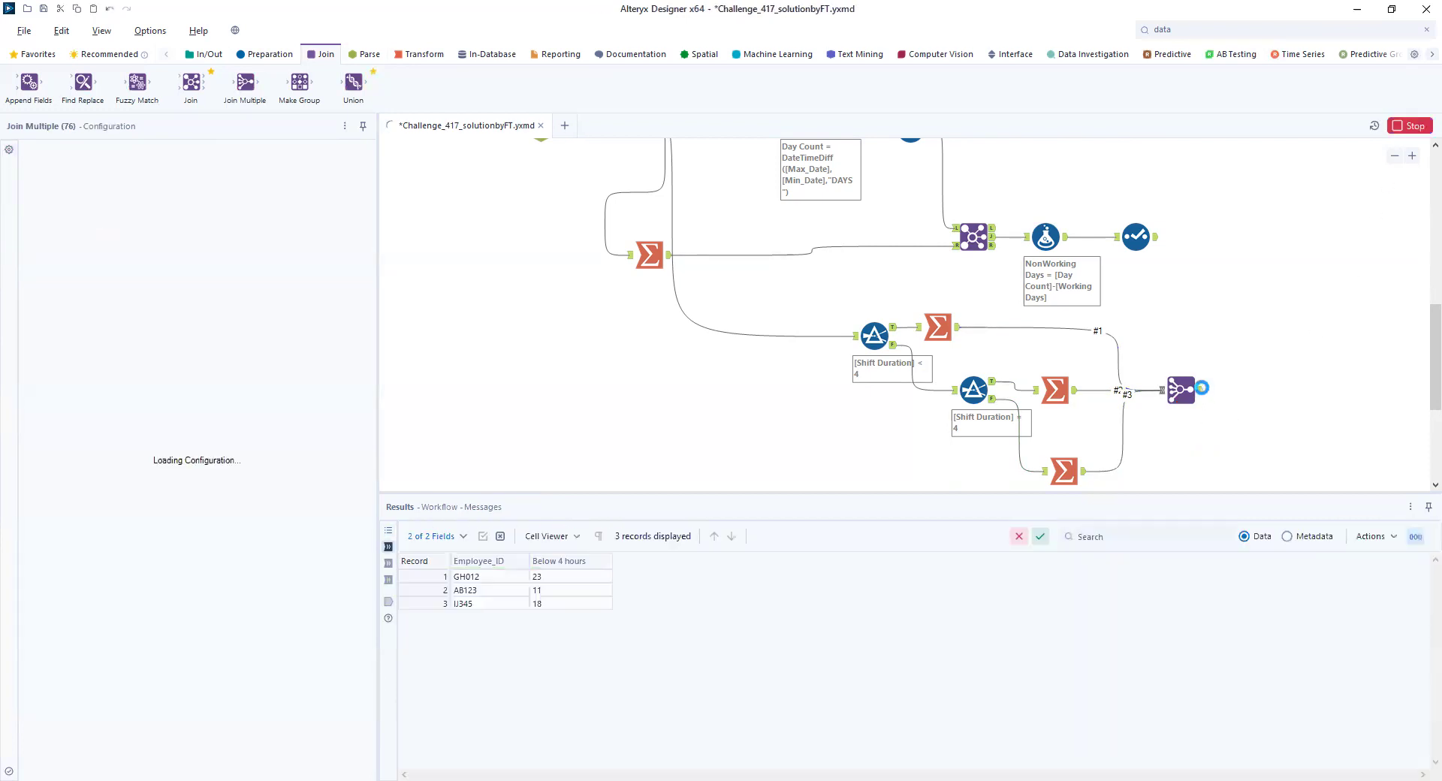
{"action": "left_click", "coordinate": [1201, 391]}
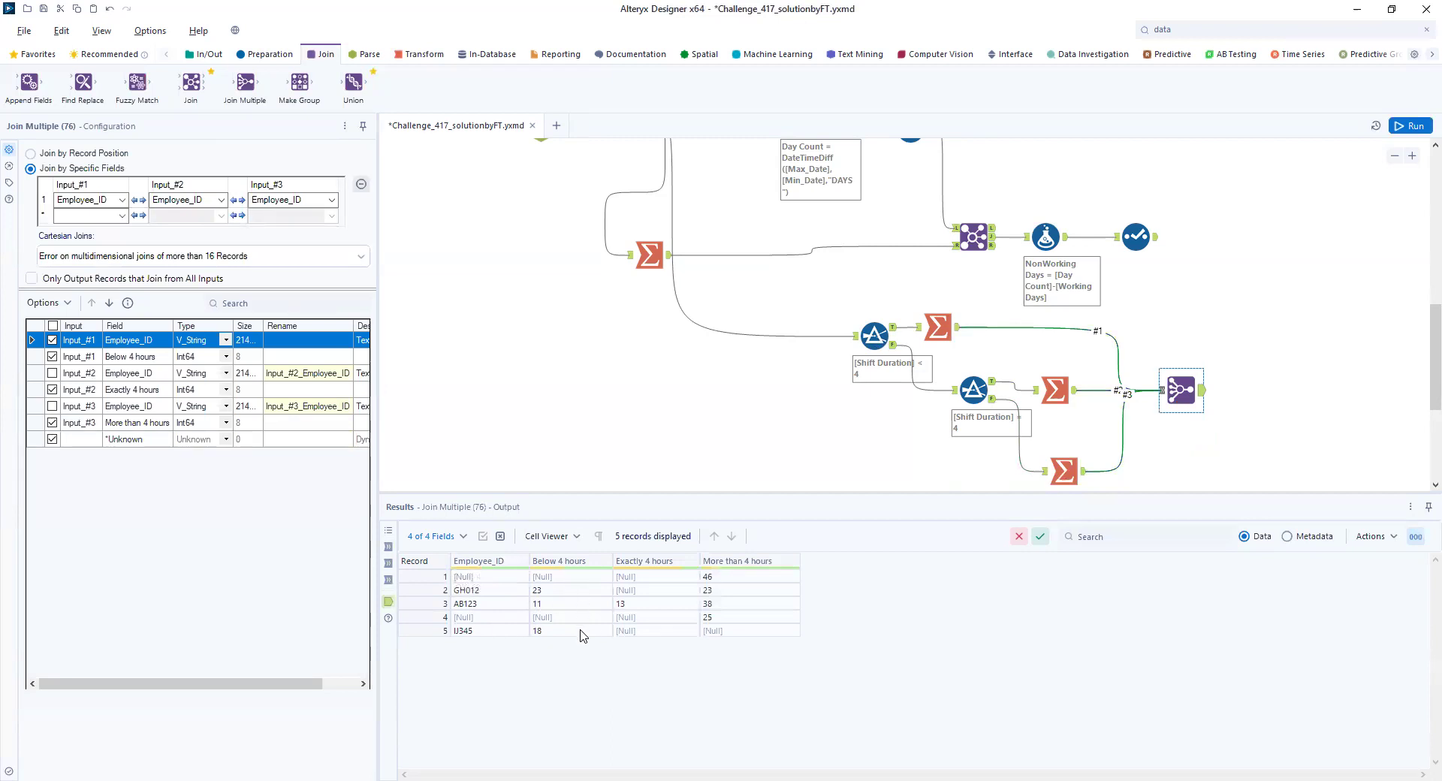
{"action": "mouse_move", "coordinate": [657, 571]}
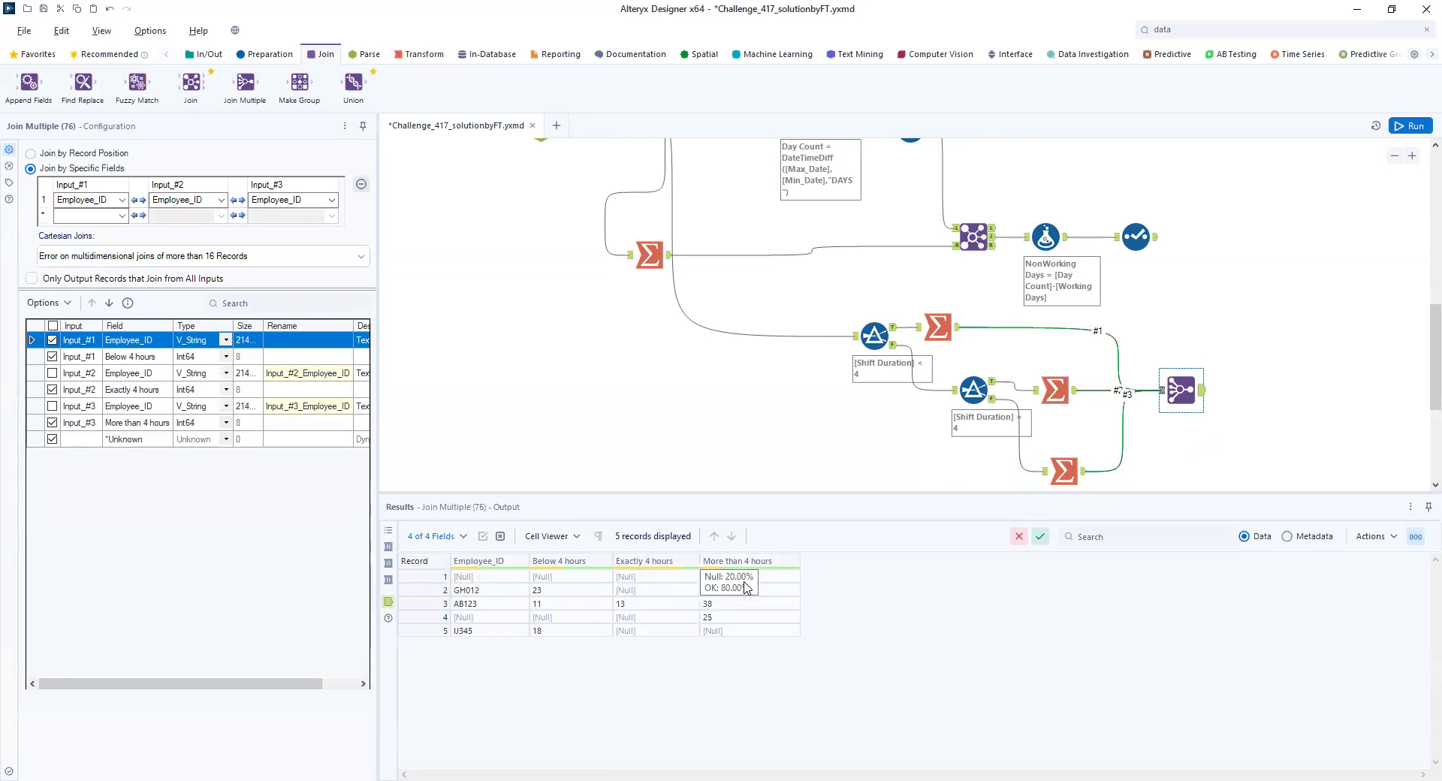
- Attach a Data Cleansing tool to the Join Multiple, replacing only numeric nulls with 0 and not string nulls with blanks, and show its output after running
{"action": "left_click", "coordinate": [1196, 25]}
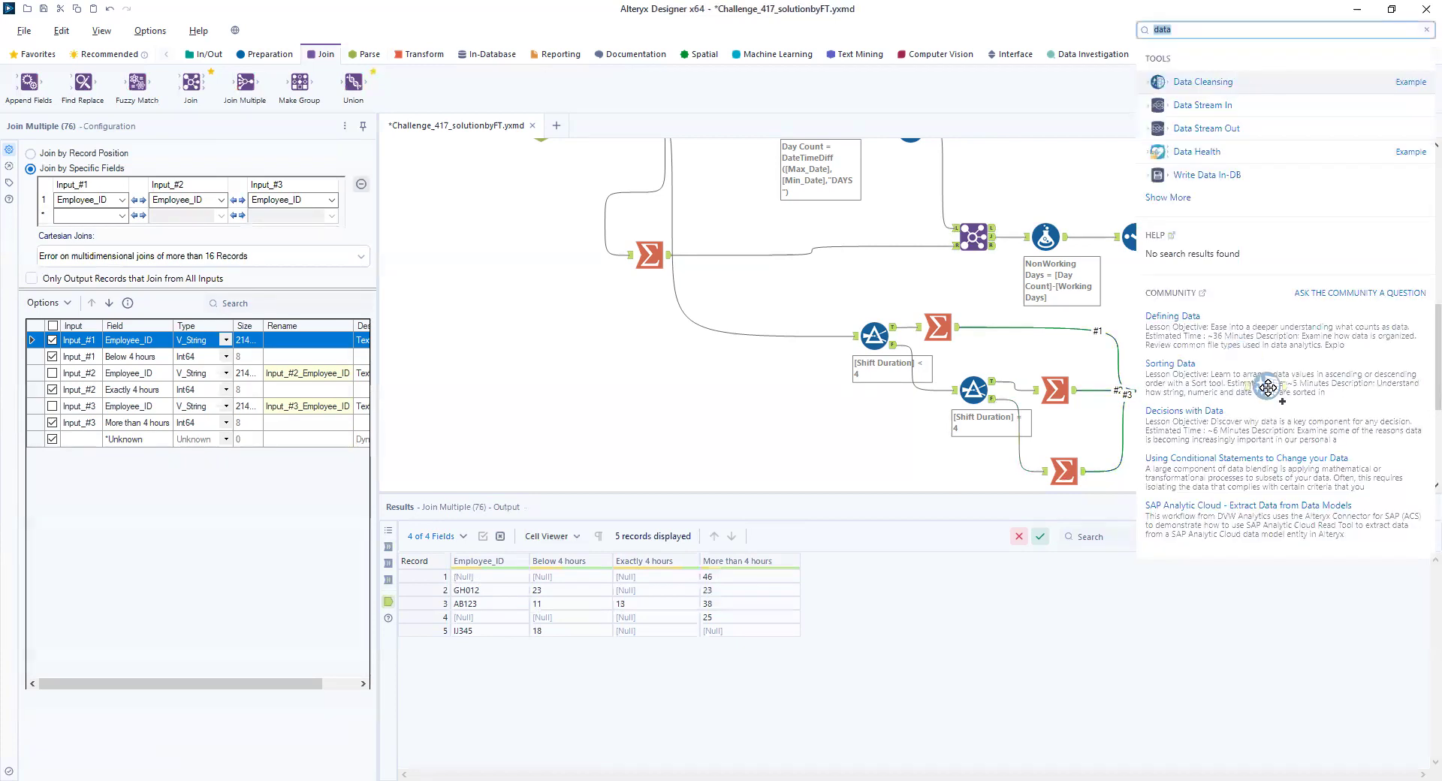
{"action": "left_click_drag", "start_coordinate": [1268, 387], "coordinate": [1262, 389]}
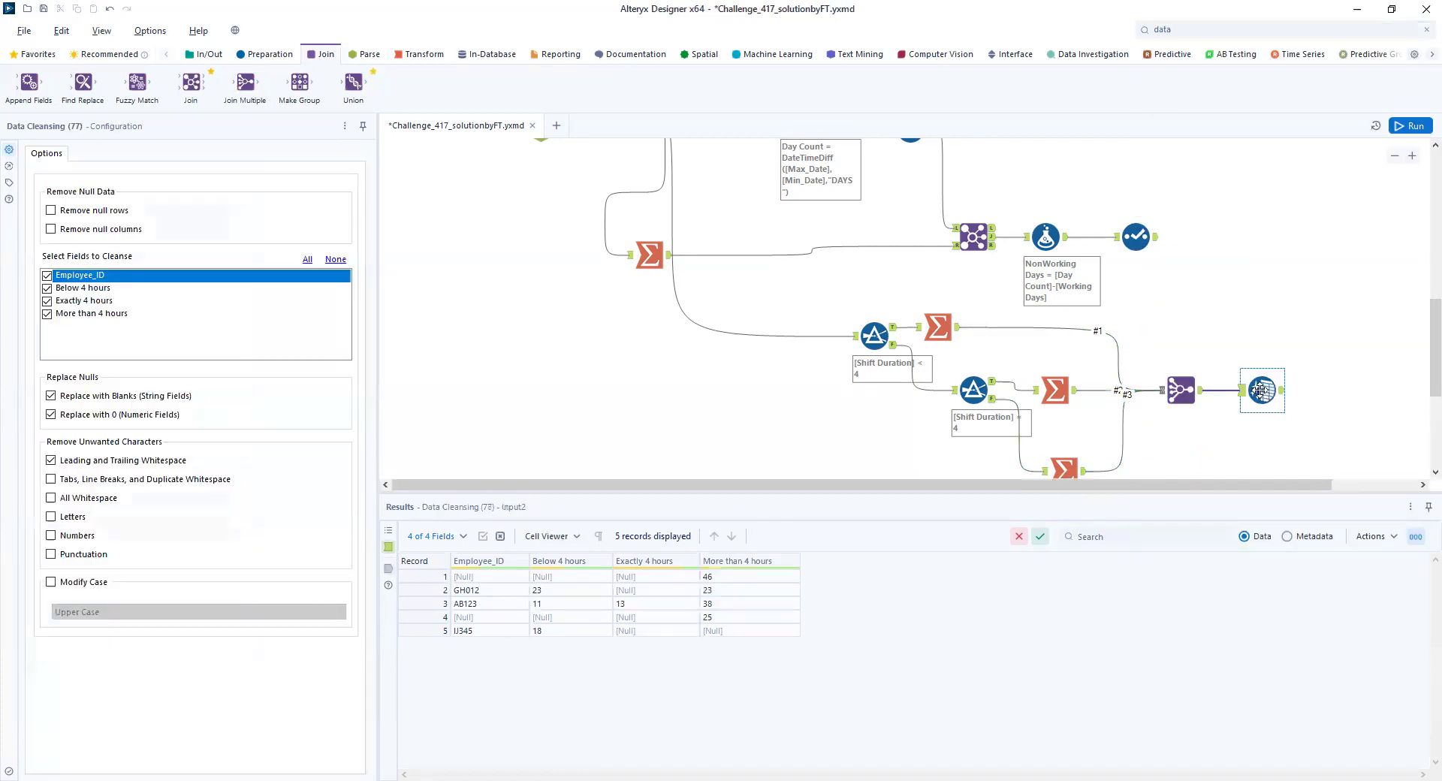
{"action": "left_click", "coordinate": [51, 395]}
{"action": "left_click", "coordinate": [1418, 128]}
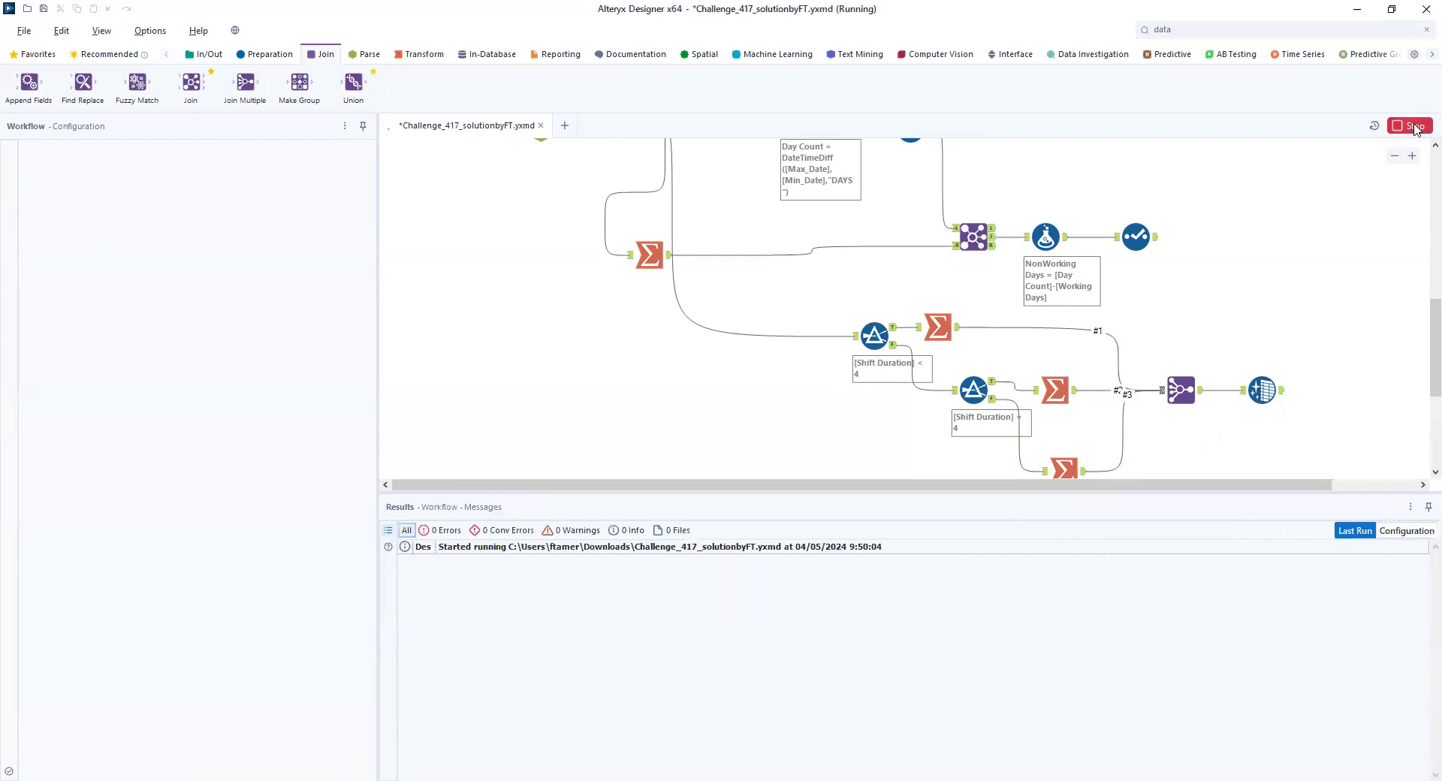
{"action": "left_click", "coordinate": [1279, 394]}
{"action": "left_click", "coordinate": [1282, 391]}
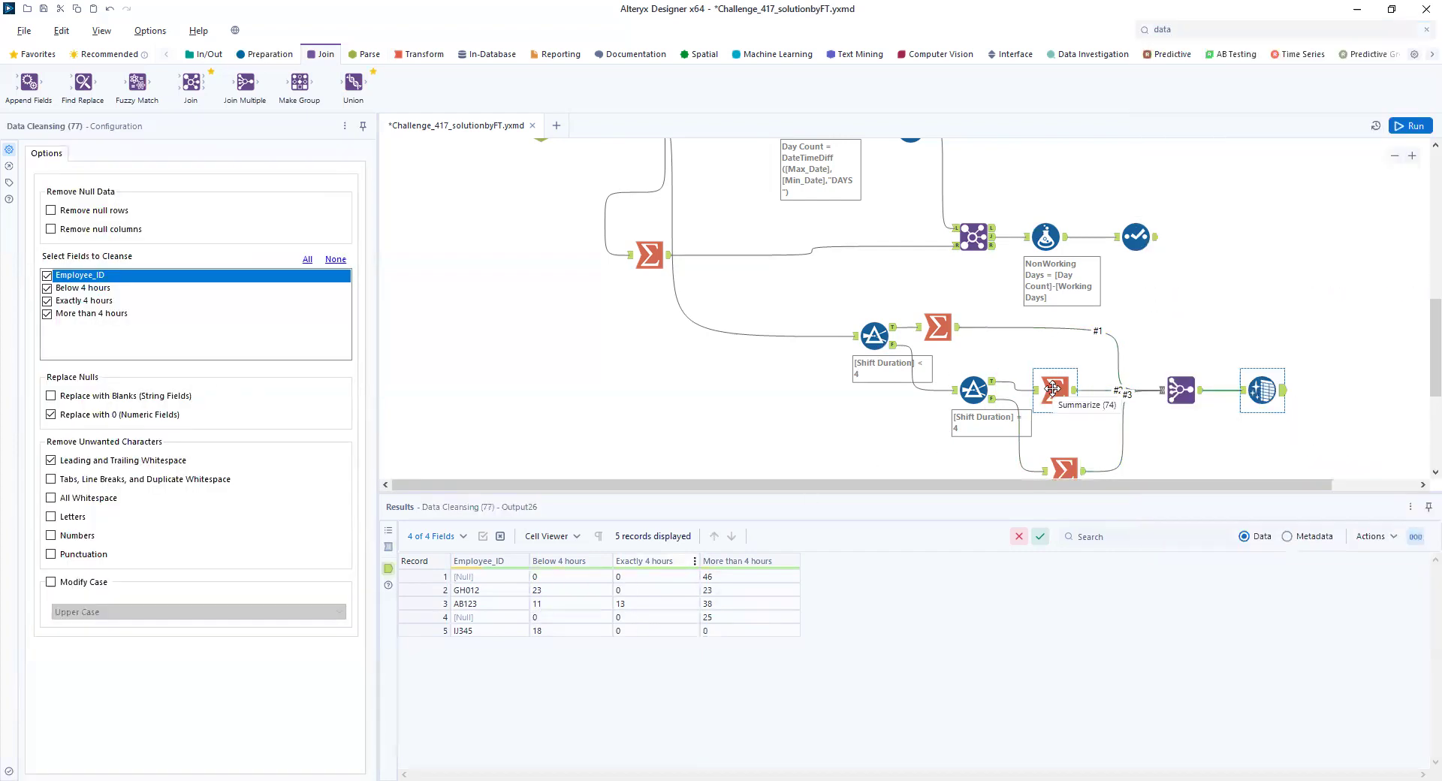
- Include the Employee_ID fields of Input_#2 and Input_#3 in the Join Multiple output and run the workflow
{"action": "left_click", "coordinate": [1176, 386]}
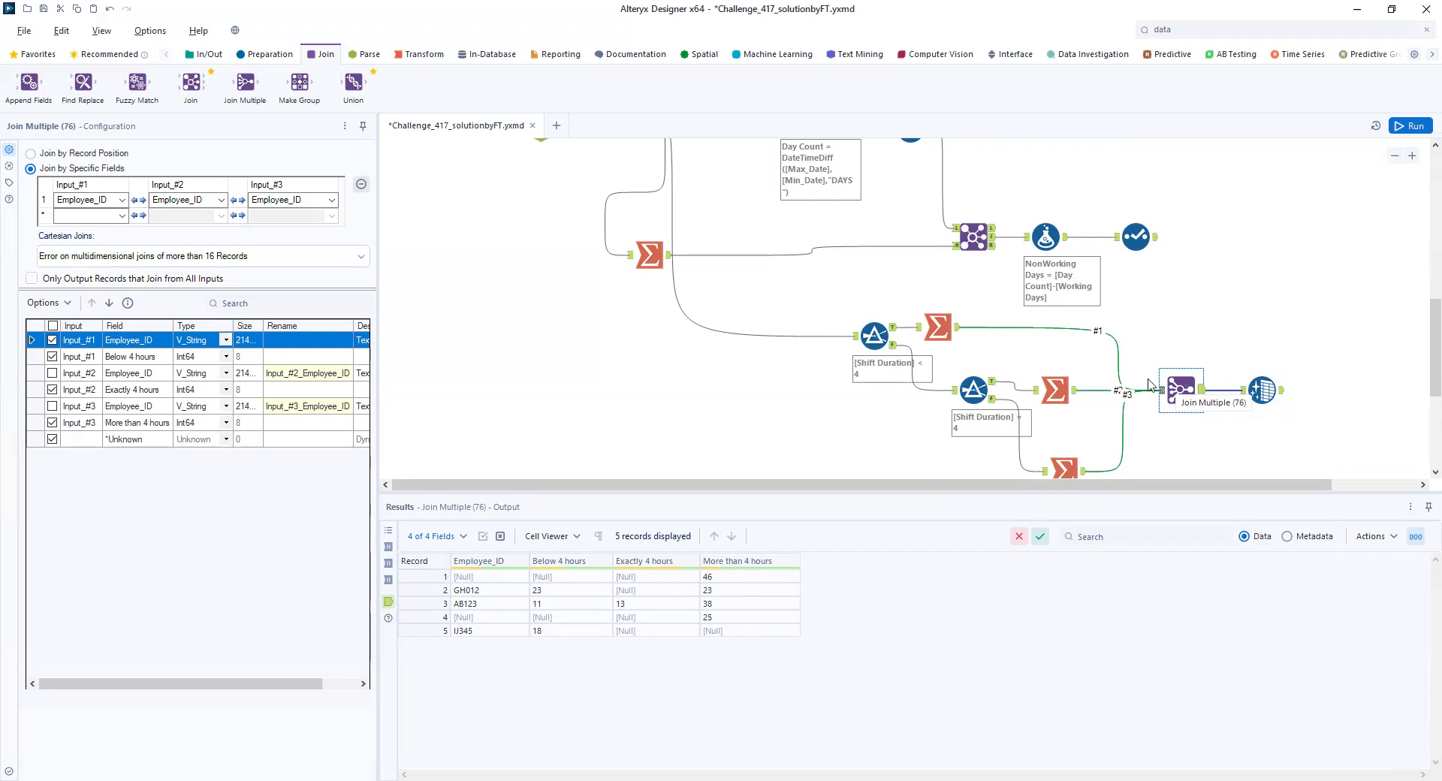
{"action": "left_click", "coordinate": [52, 373]}
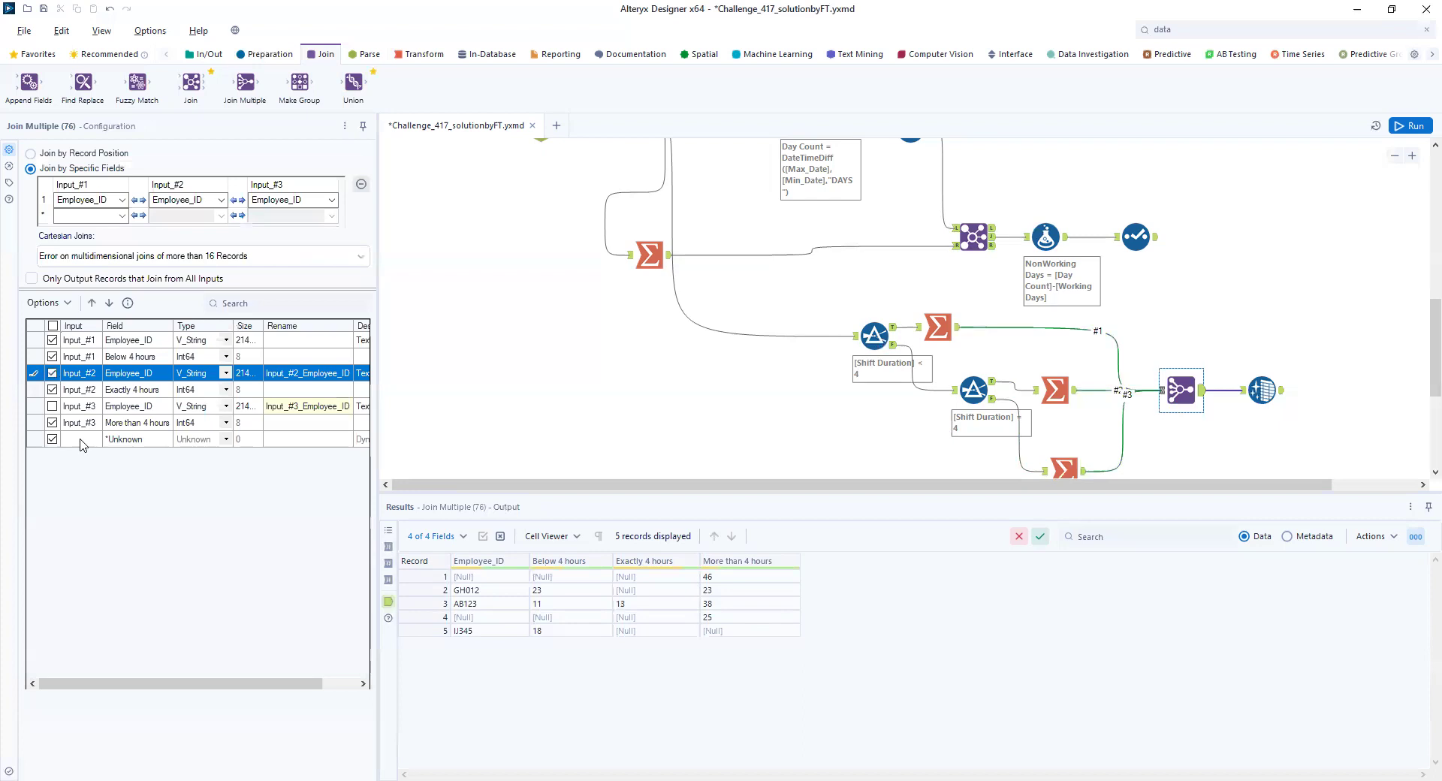
{"action": "left_click", "coordinate": [52, 406]}
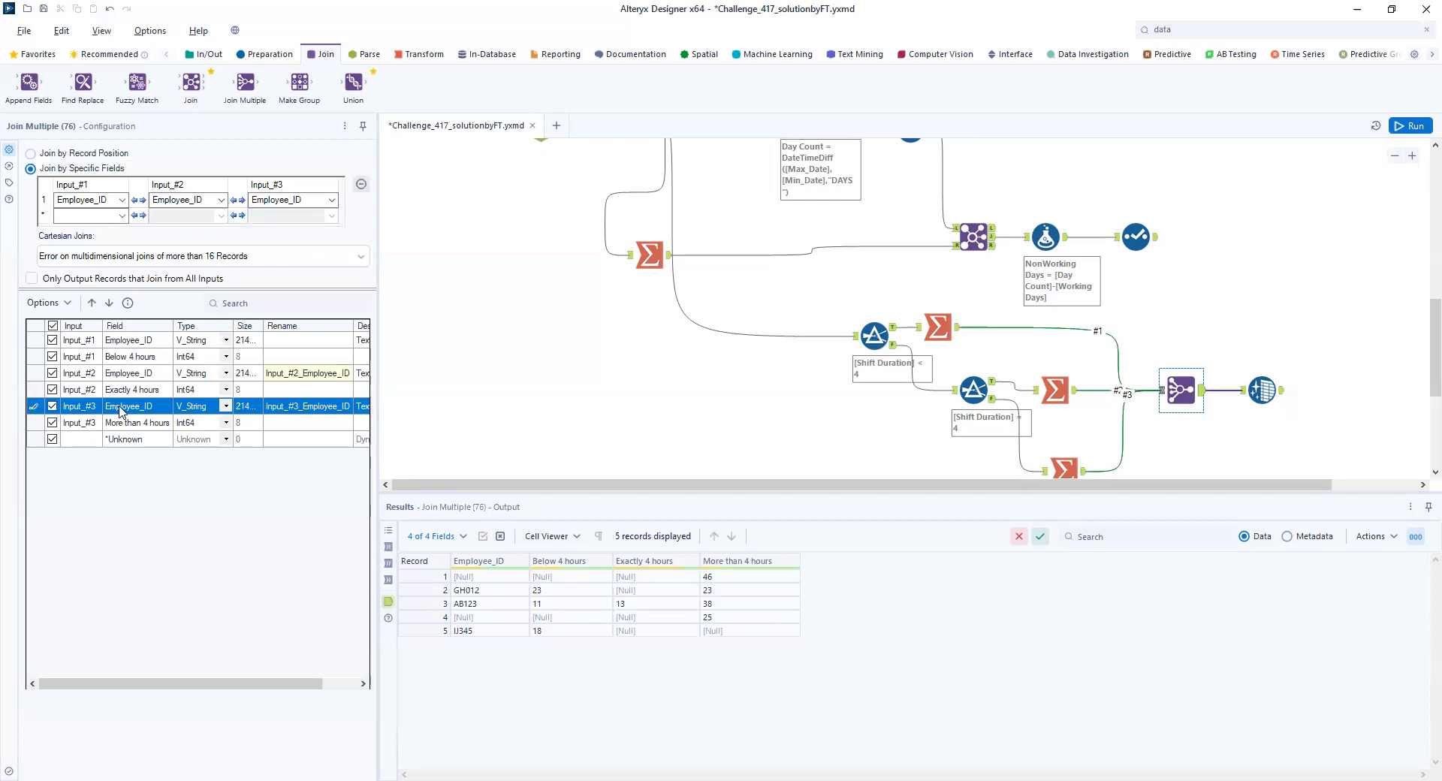
{"action": "left_click", "coordinate": [1405, 125]}
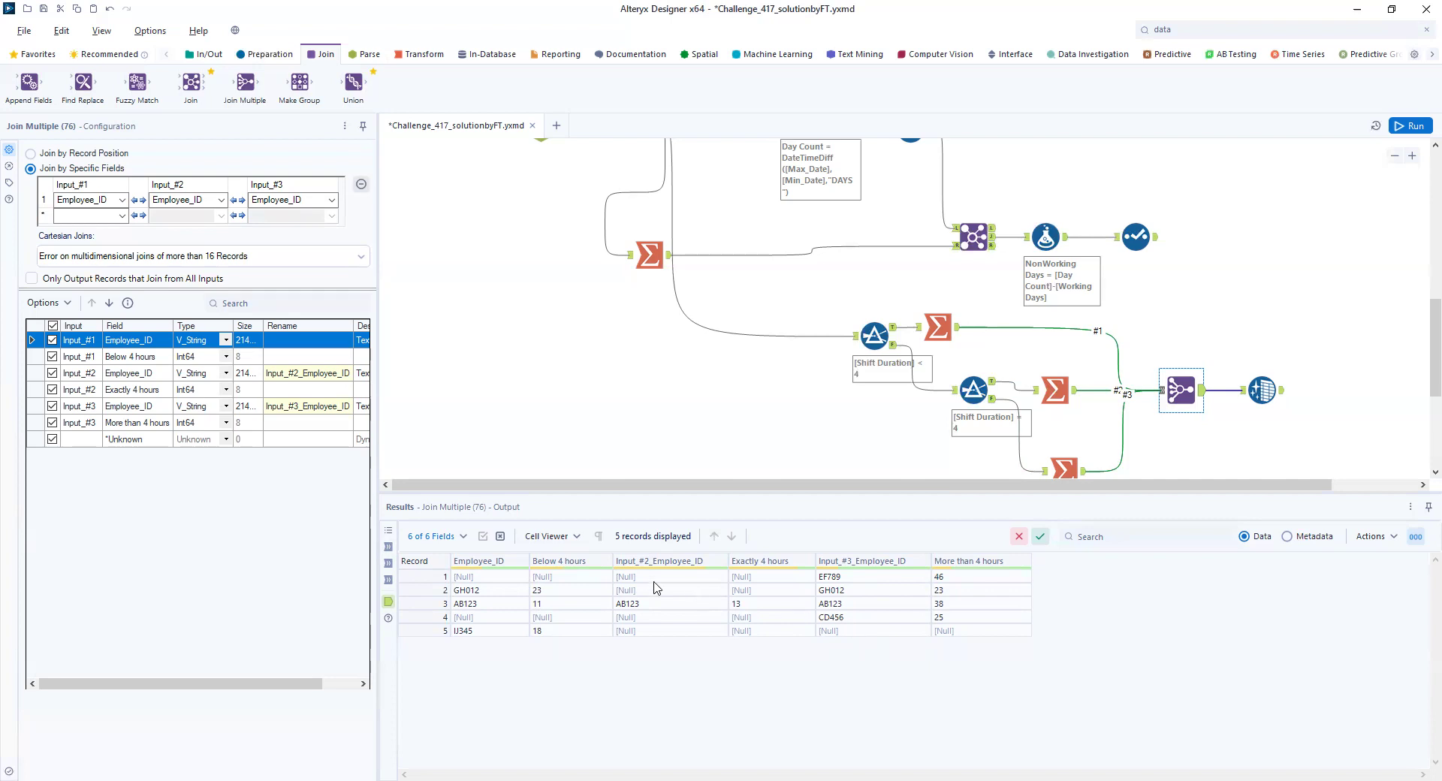
- Attach a Formula tool to the Data Cleansing output and choose Employee_ID as its output column
{"action": "left_click_drag", "start_coordinate": [937, 478], "coordinate": [1029, 504]}
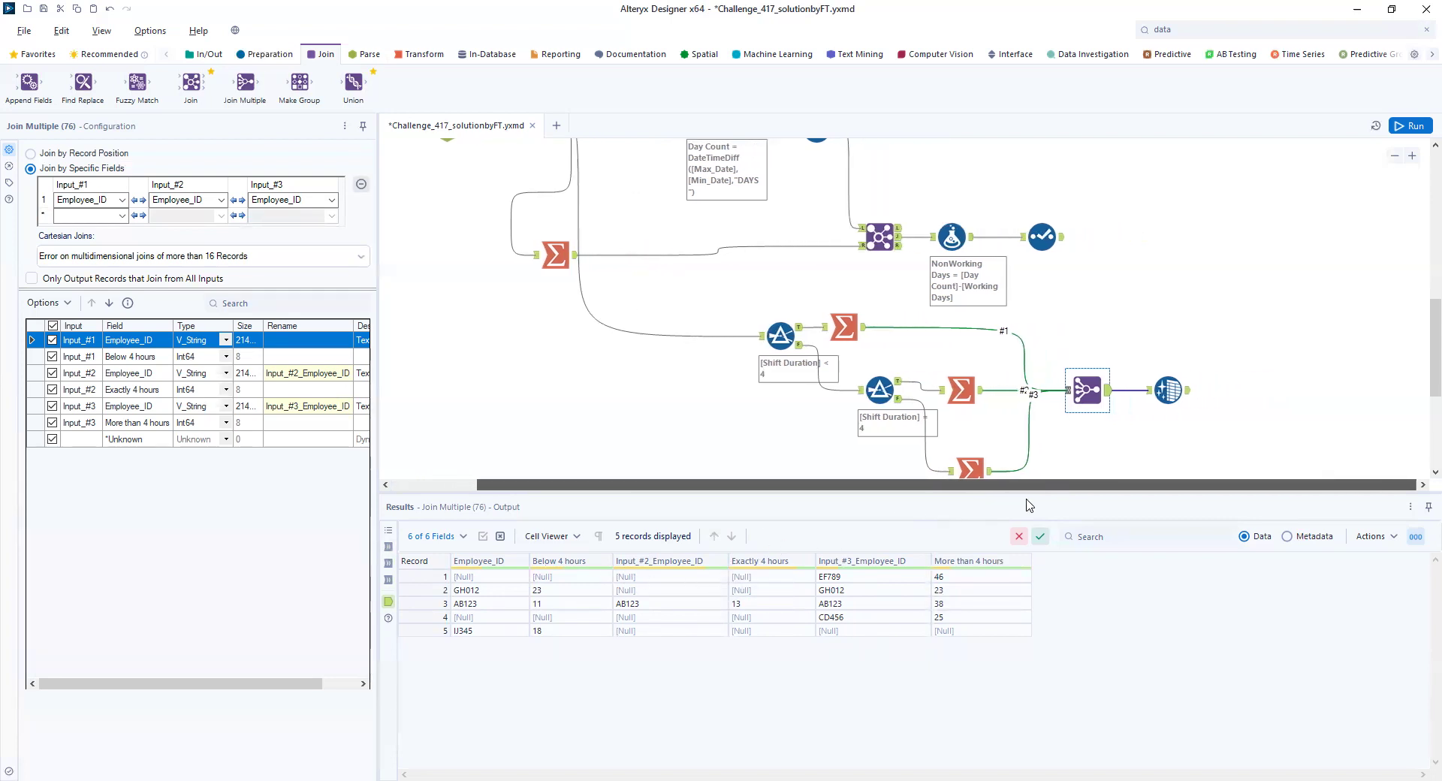
{"action": "left_click", "coordinate": [269, 54]}
{"action": "left_click_drag", "start_coordinate": [299, 83], "coordinate": [1258, 401]}
{"action": "left_click", "coordinate": [178, 164]}
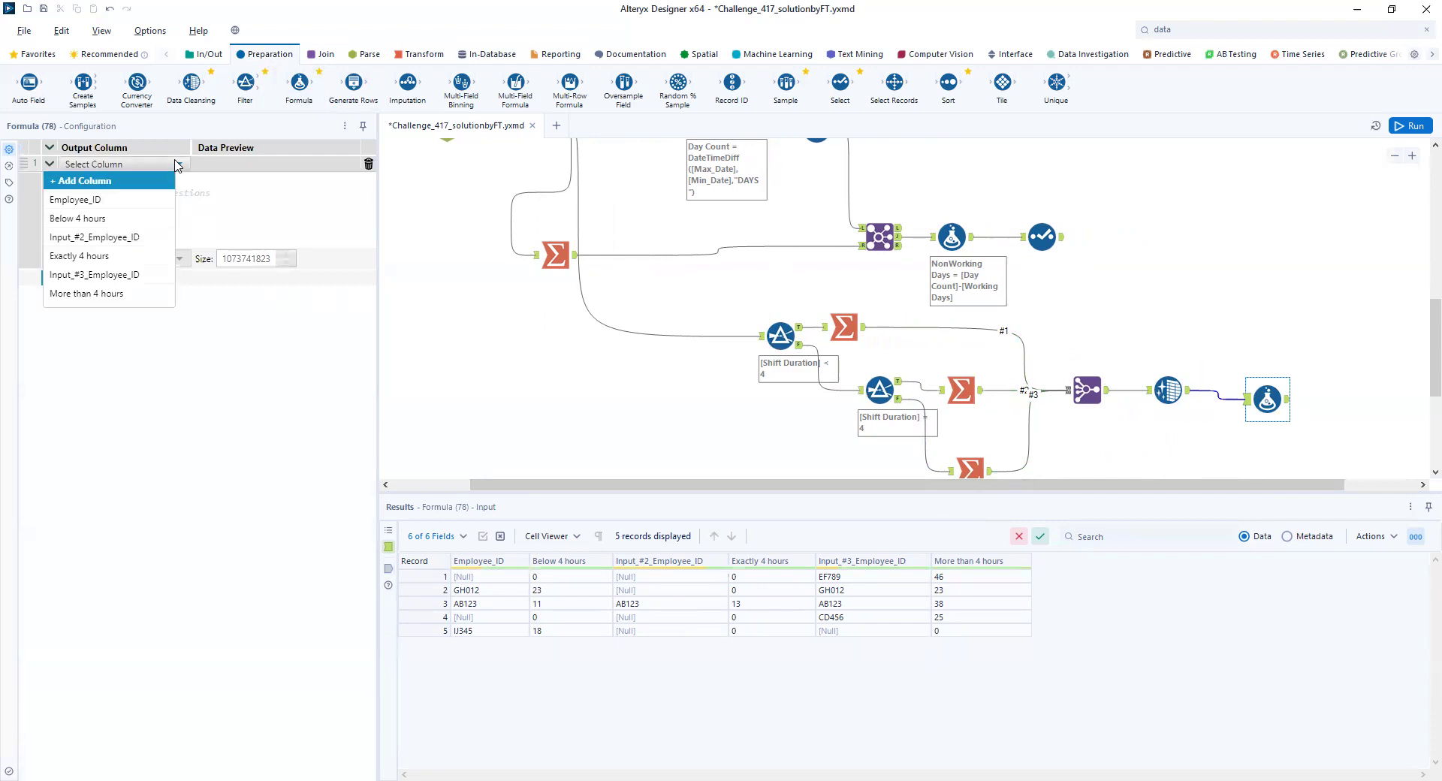
{"action": "left_click", "coordinate": [130, 198]}
- Begin the Employee_ID expression with if IsNull([Employee_ID]) then [Input_#2_Employee_ID]
{"action": "left_click", "coordinate": [131, 193]}
{"action": "type", "text": "if isnu"}
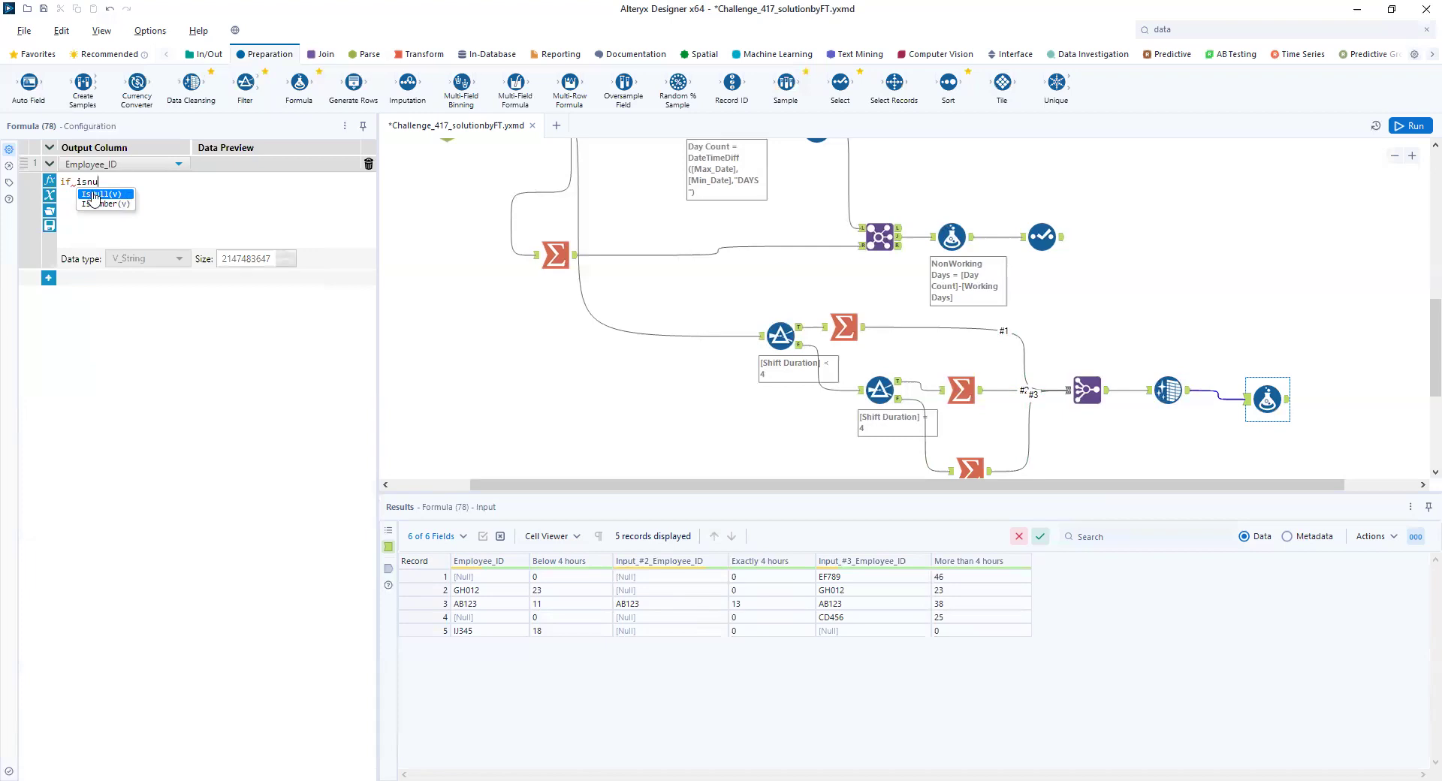
{"action": "left_click", "coordinate": [131, 195]}
{"action": "type", "text": "[e)"}
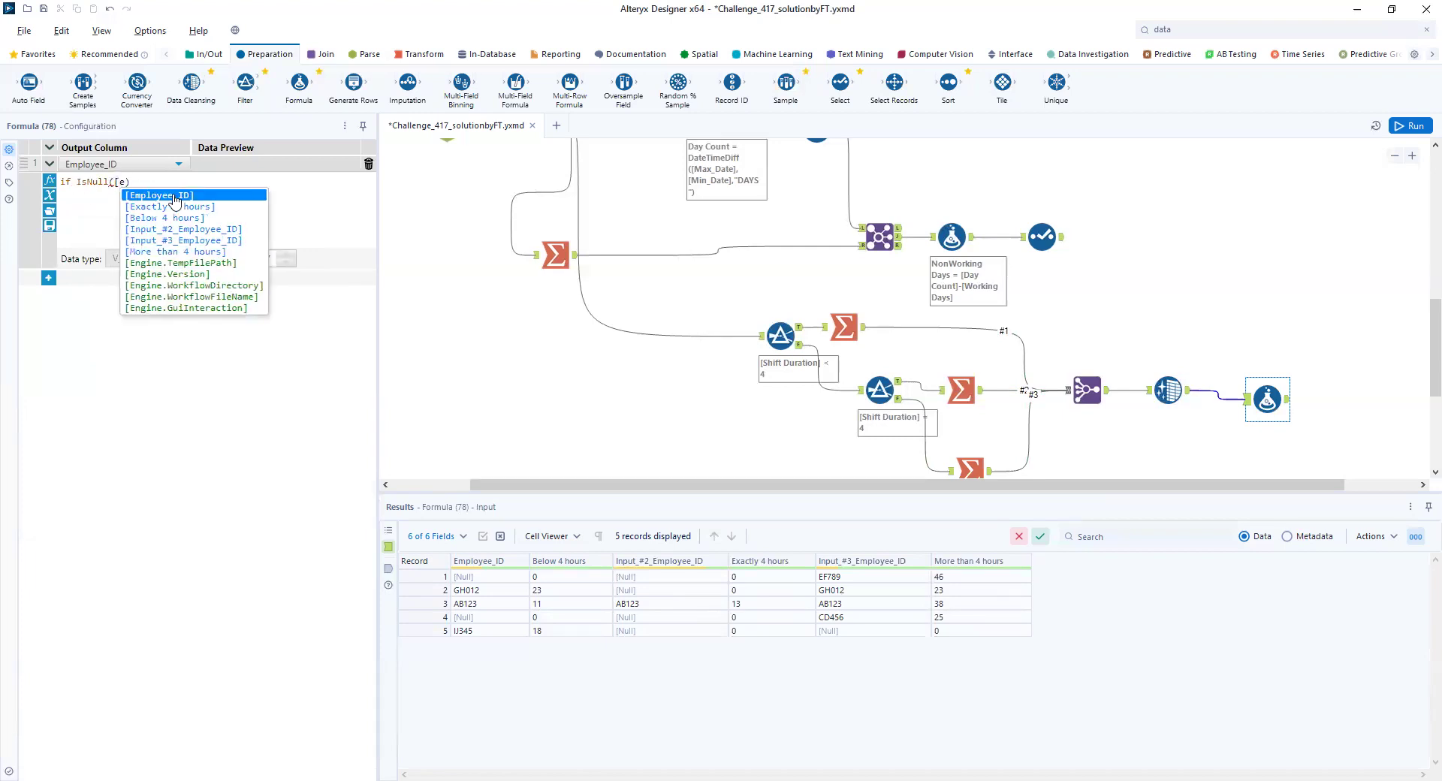
{"action": "left_click", "coordinate": [178, 199]}
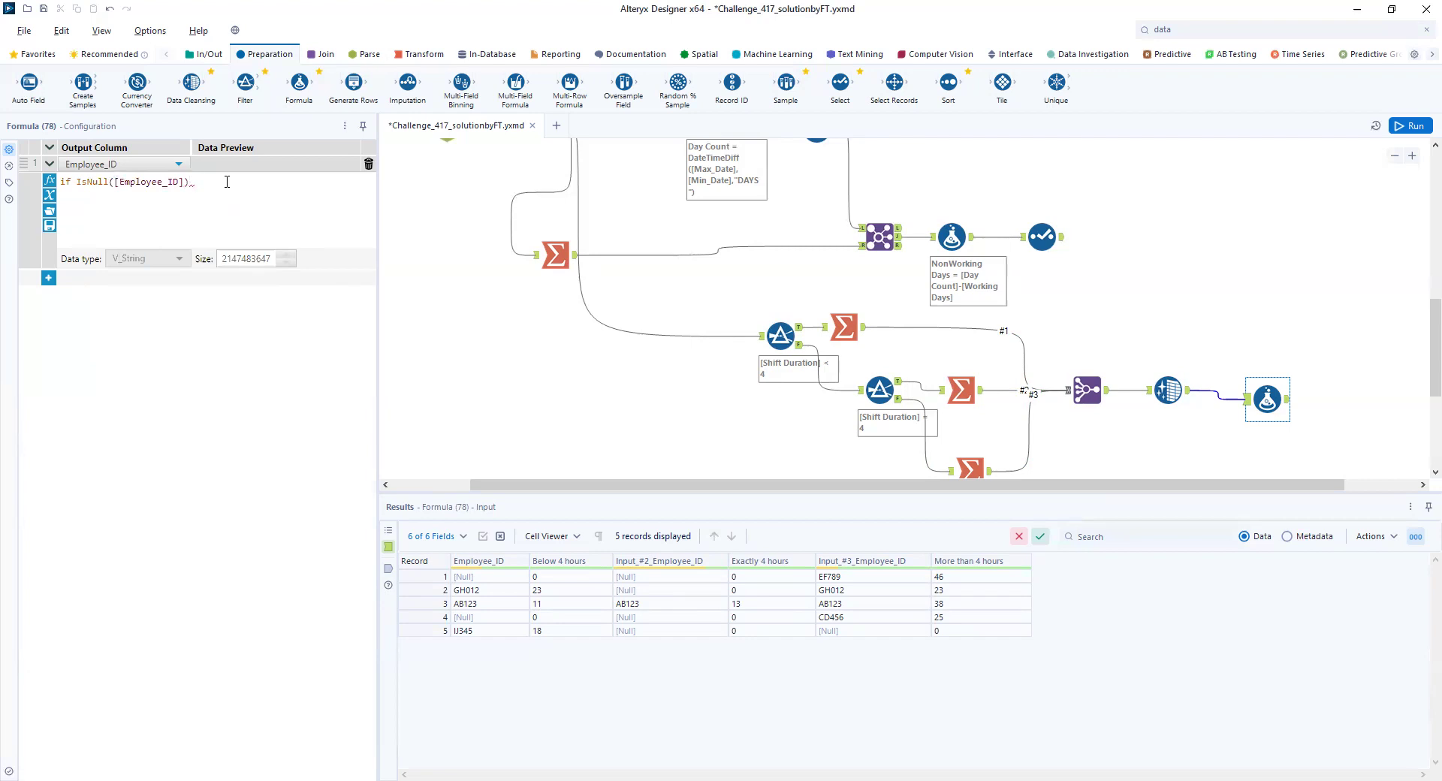
{"action": "type", "text": "then ["}
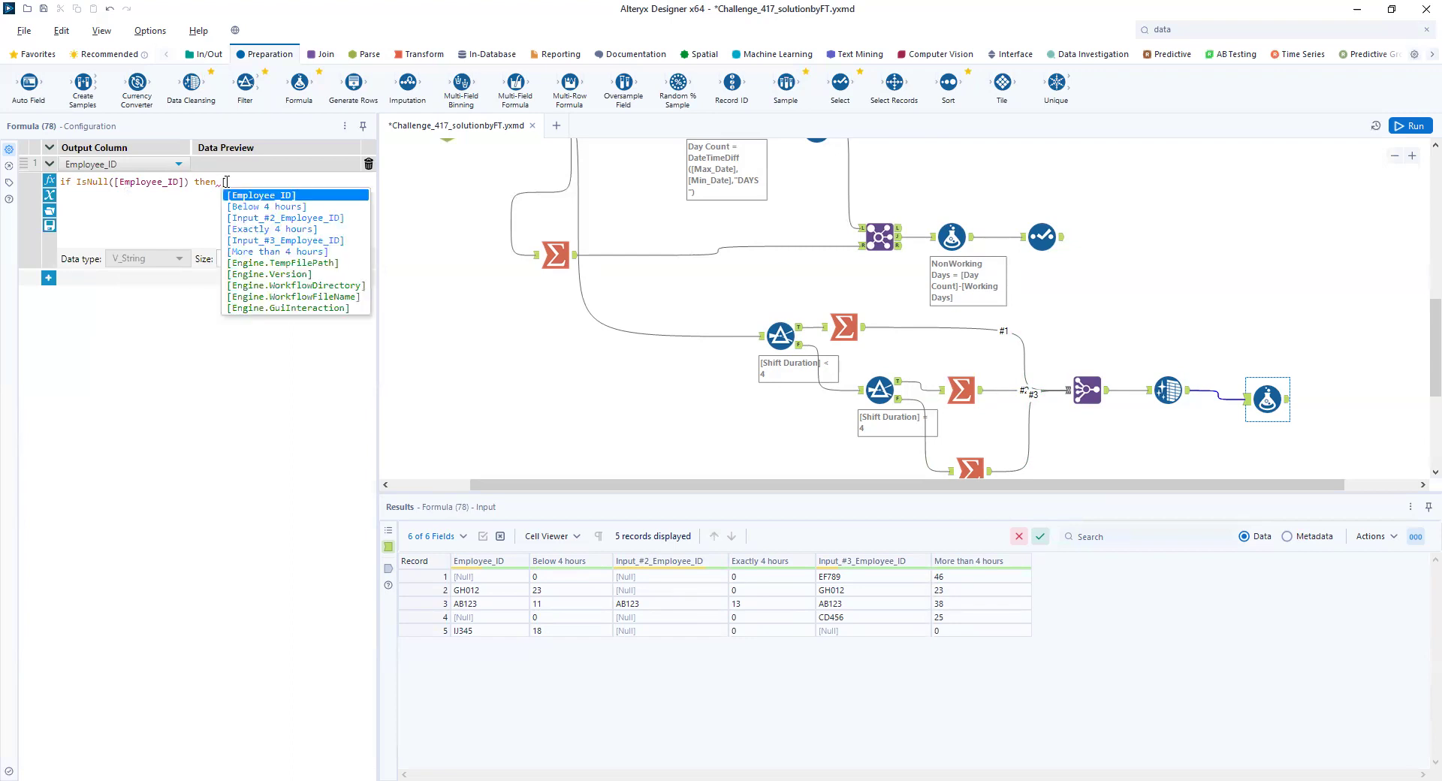
{"action": "left_click", "coordinate": [278, 218]}
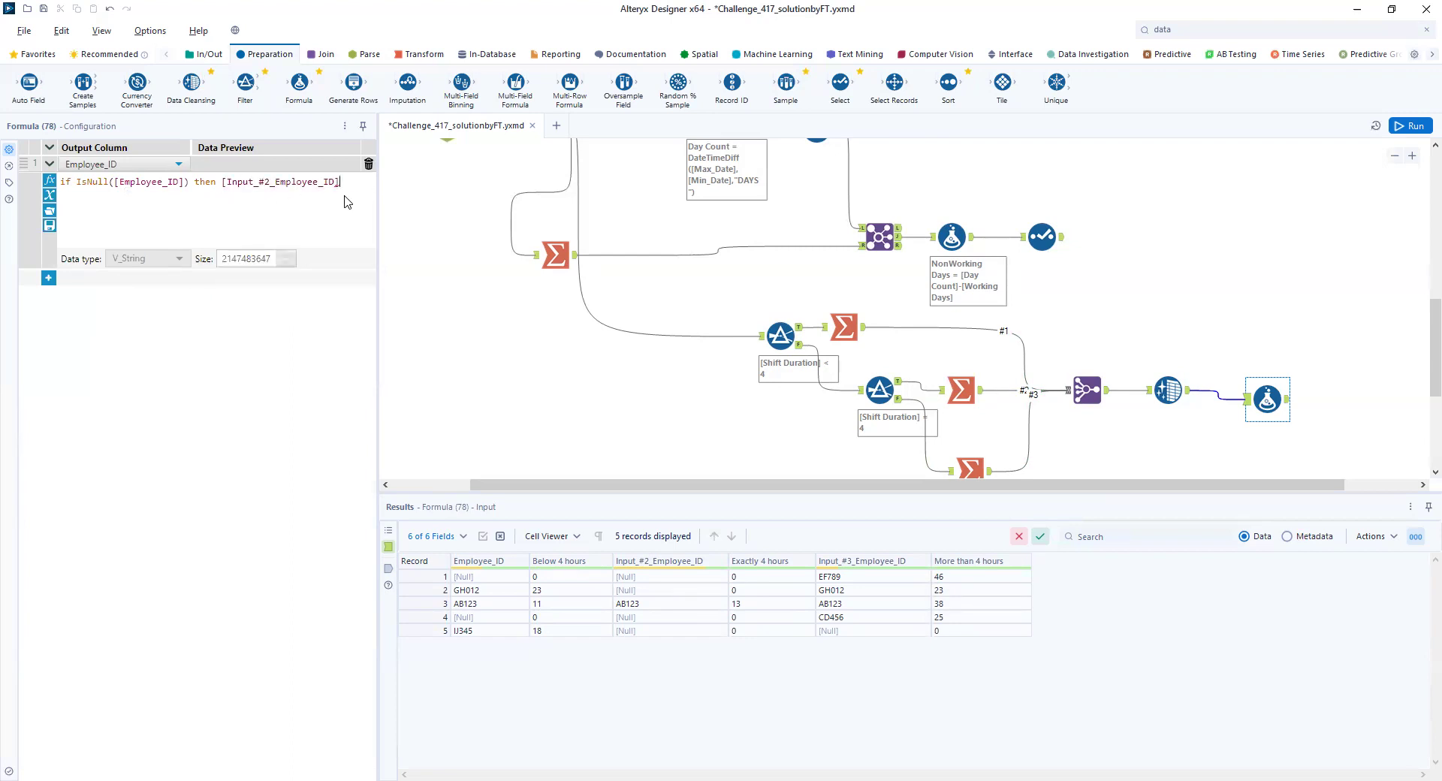
- Complete the Employee_ID expression with else [Employee_ID] endif and run the workflow
{"action": "type", "text": "else"}
{"action": "type", "text": "["}
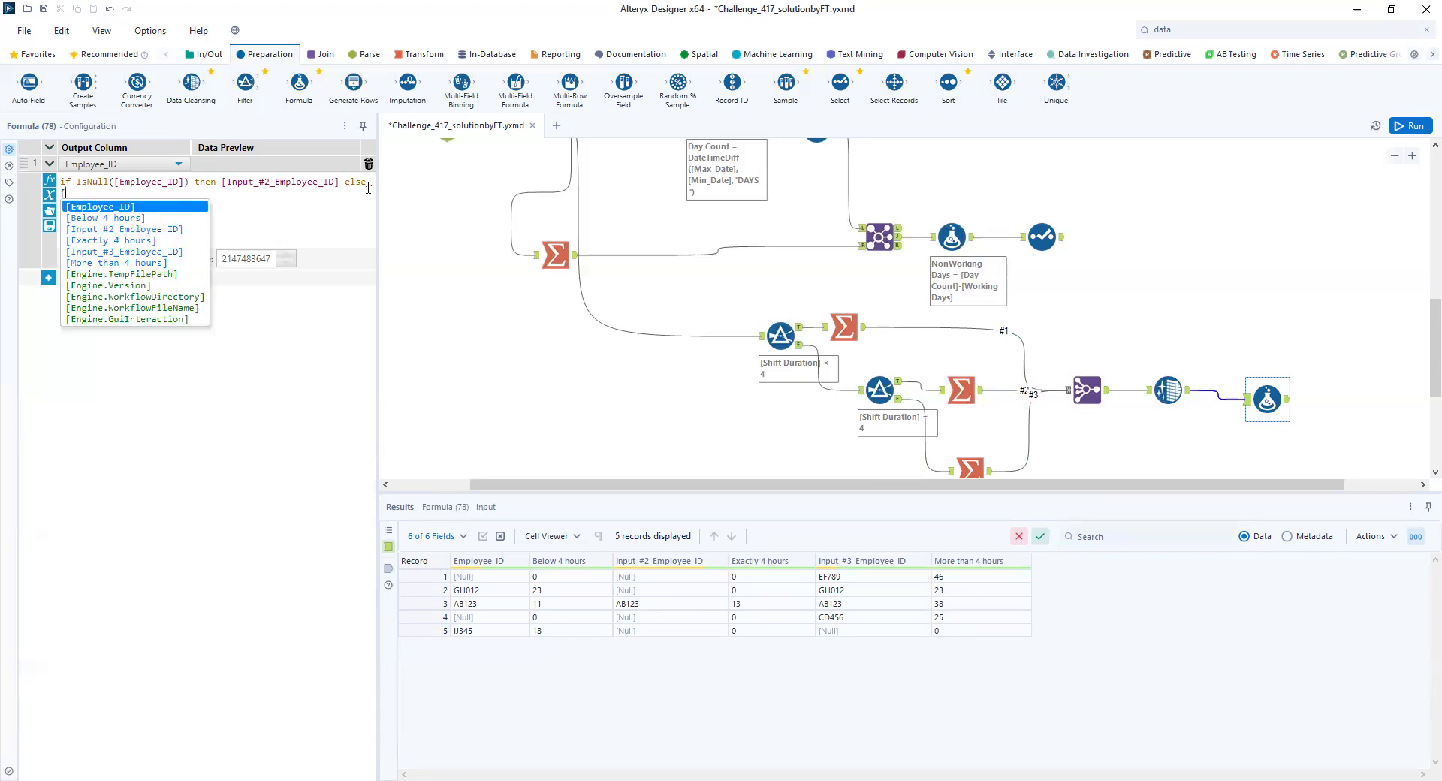
{"action": "left_click", "coordinate": [126, 206]}
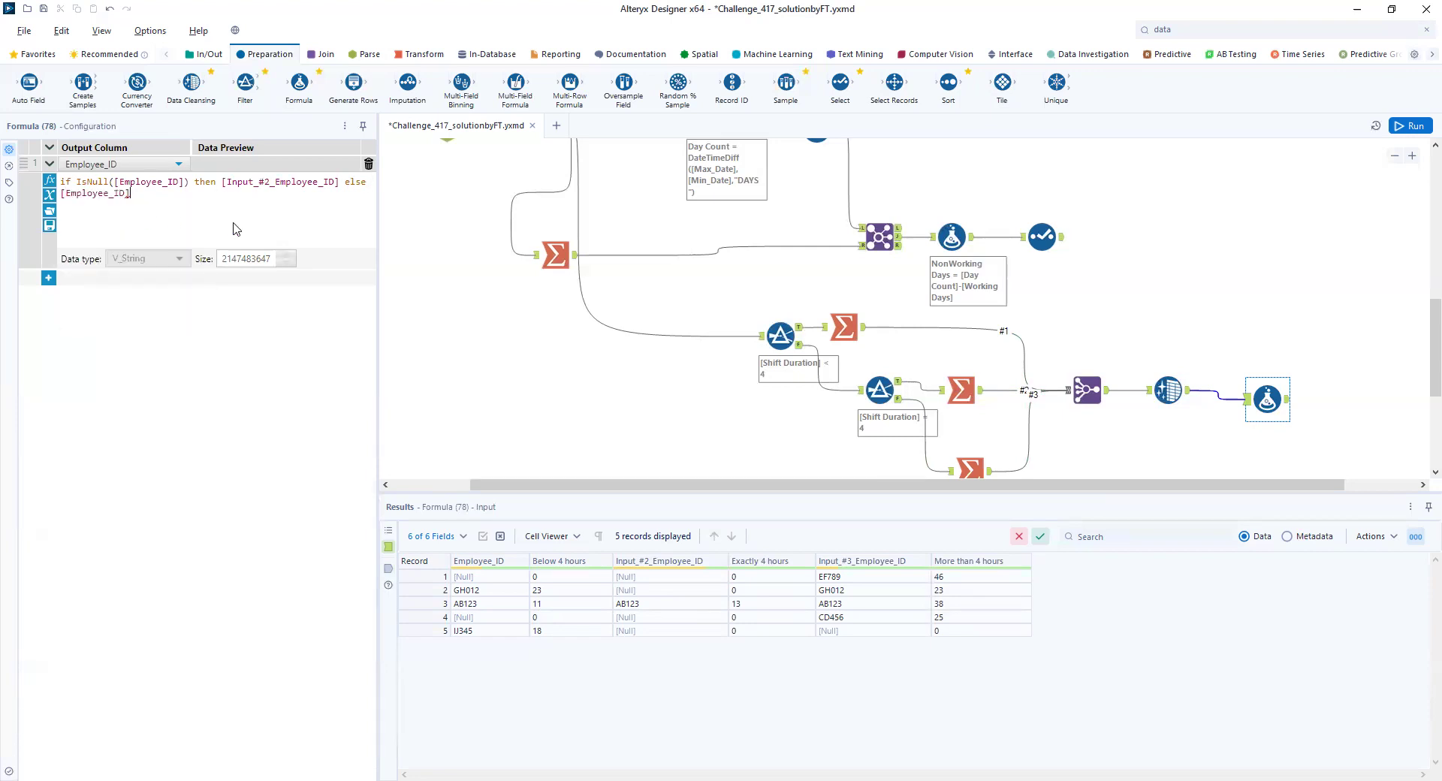
{"action": "type", "text": "end if"}
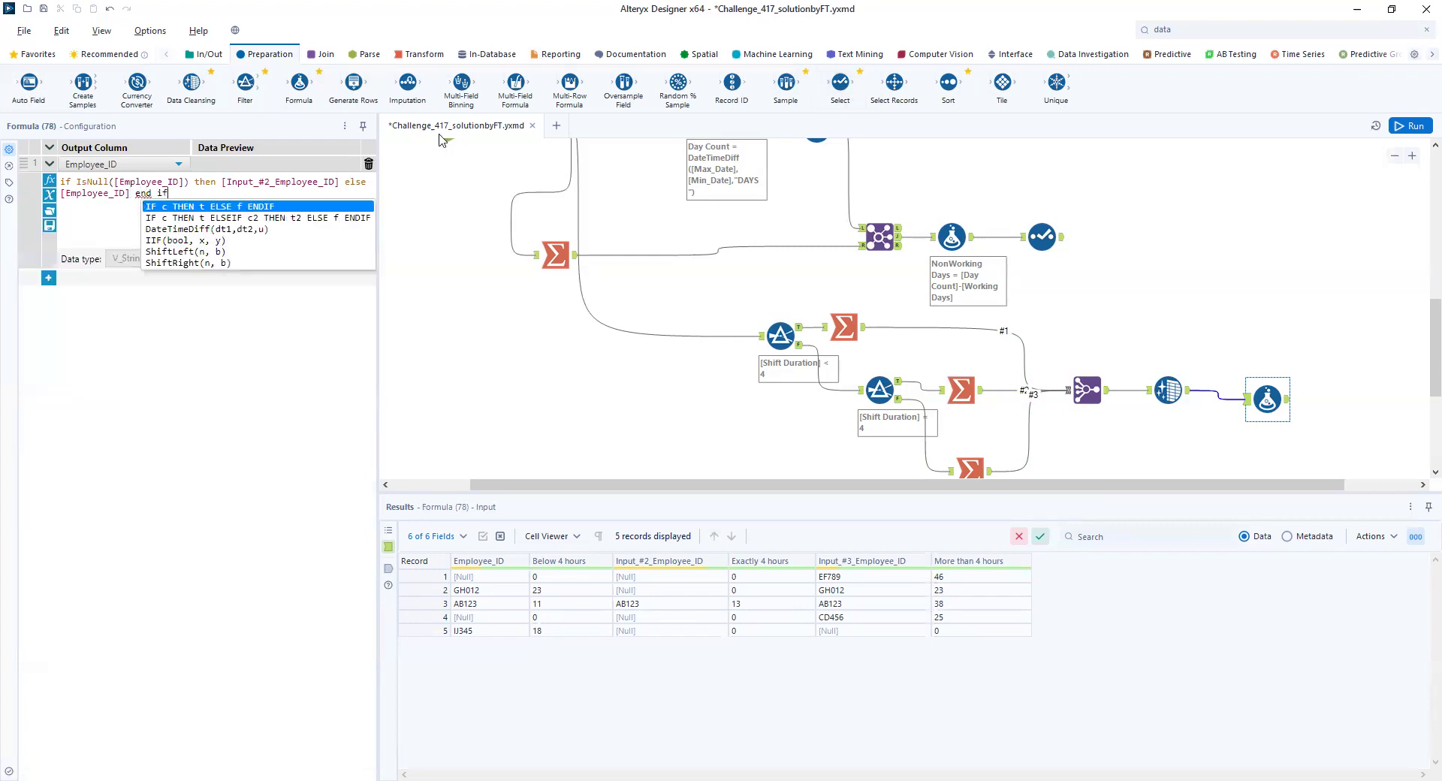
{"action": "left_click", "coordinate": [158, 196]}
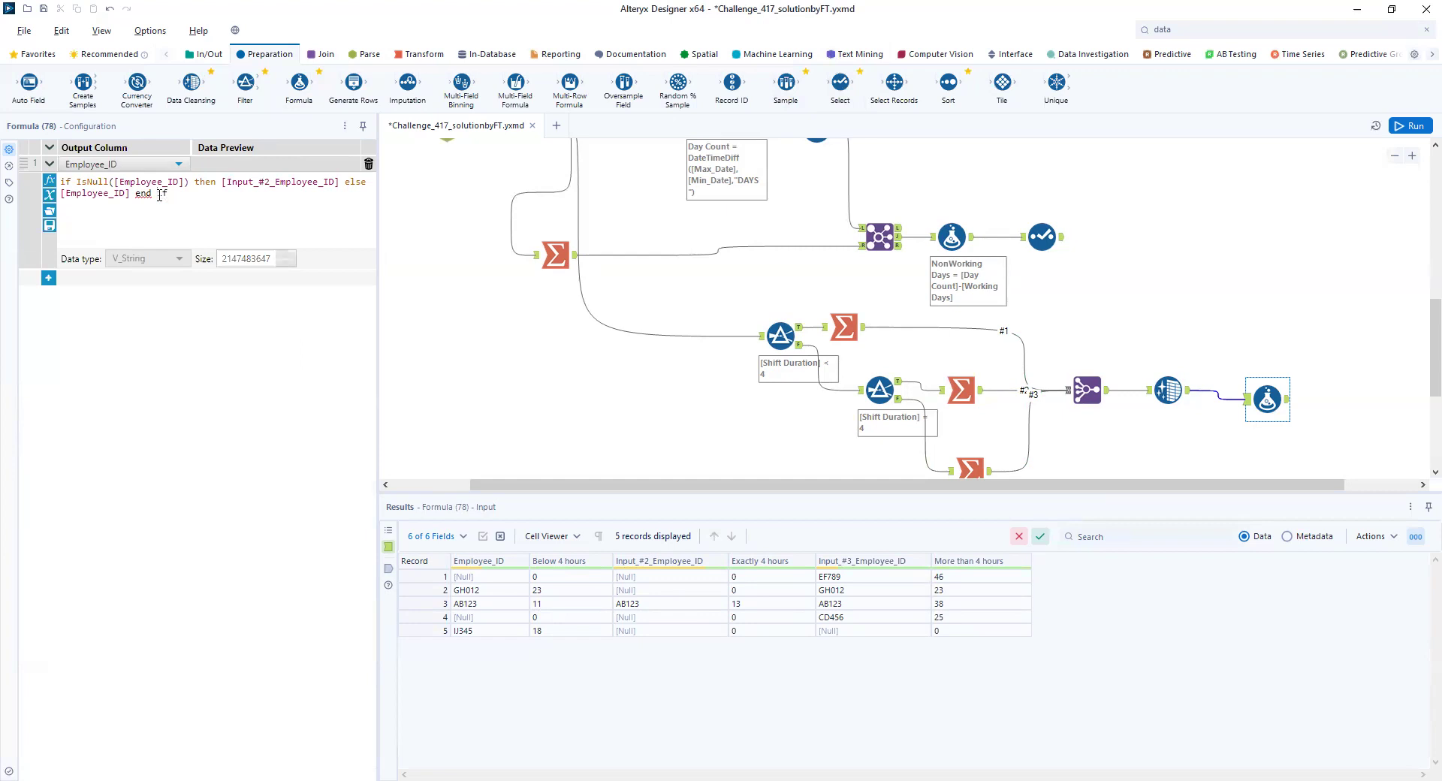
{"action": "key", "text": "BackSpace"}
{"action": "left_click", "coordinate": [1399, 128]}
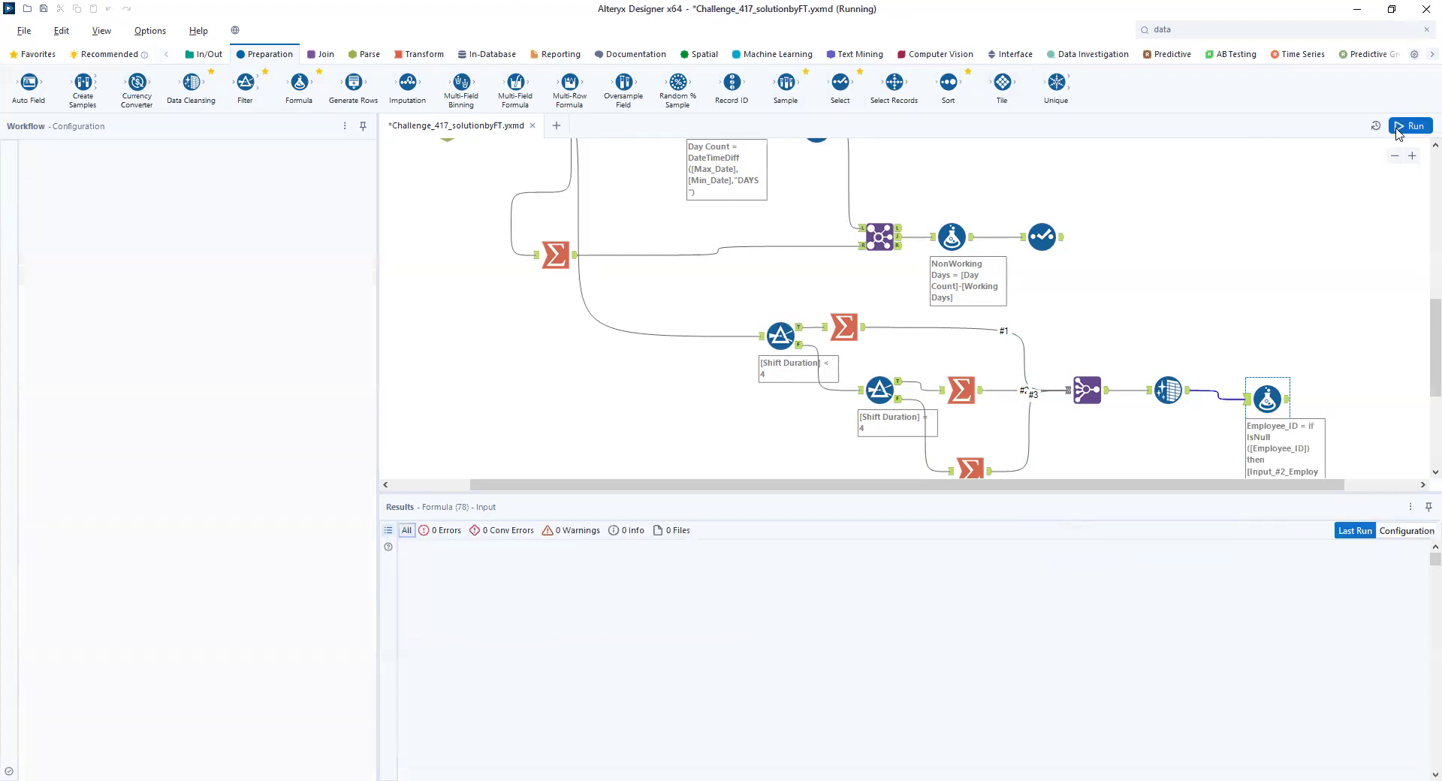
- Change the expression's replacement field to [Input_#3_Employee_ID], run the workflow, and show the Formula output
{"action": "left_click", "coordinate": [1267, 401]}
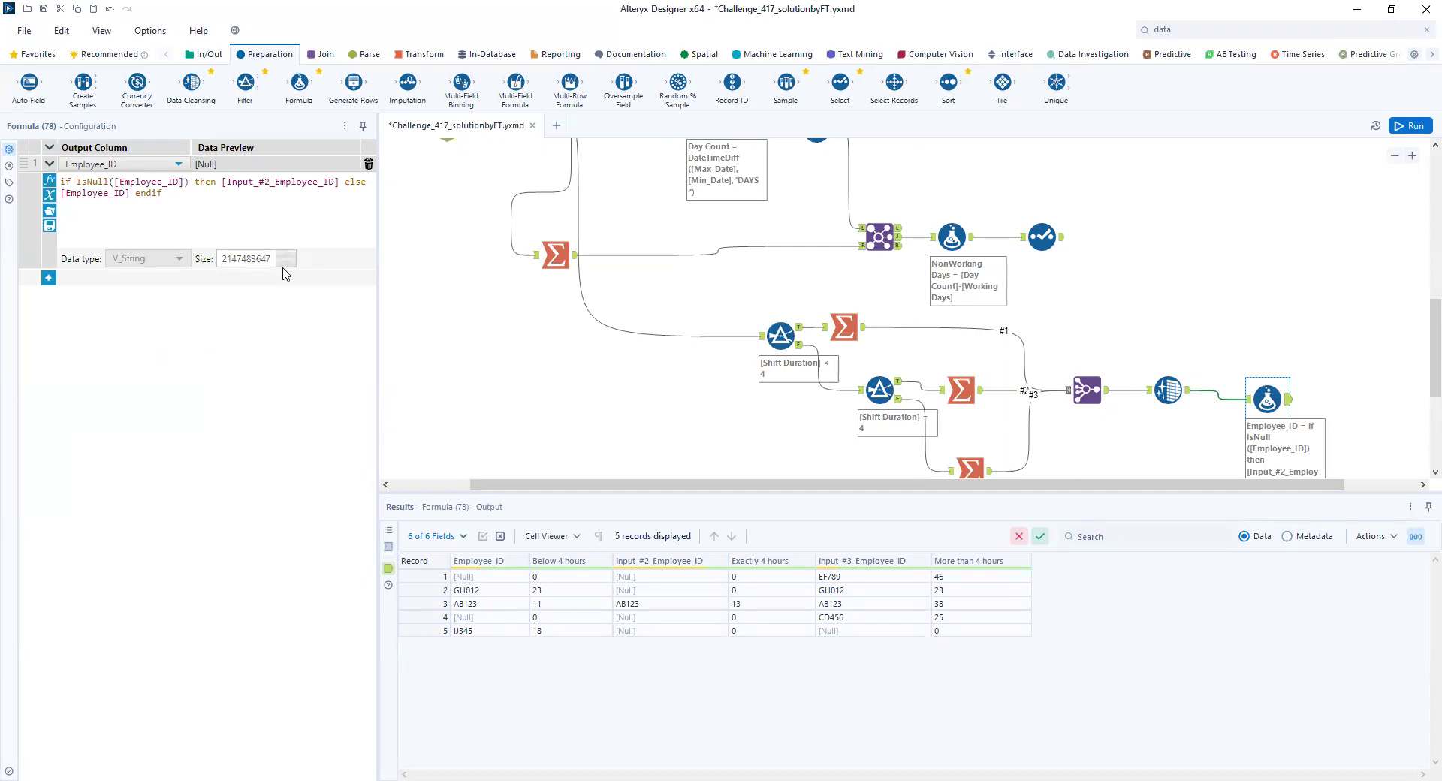
{"action": "left_click", "coordinate": [271, 179]}
{"action": "key", "text": "BackSpace"}
{"action": "type", "text": "3"}
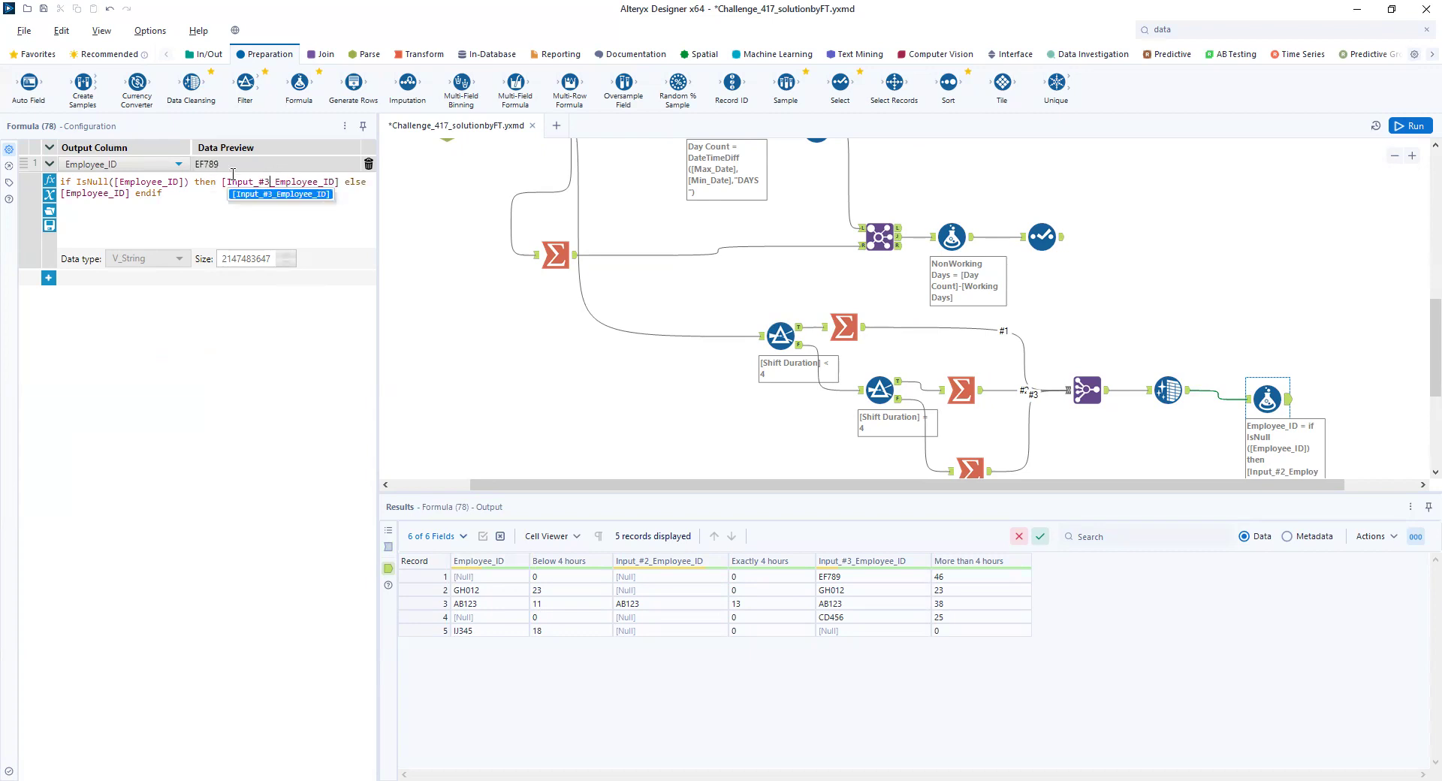
{"action": "left_click", "coordinate": [1412, 125]}
{"action": "left_click", "coordinate": [1287, 408]}
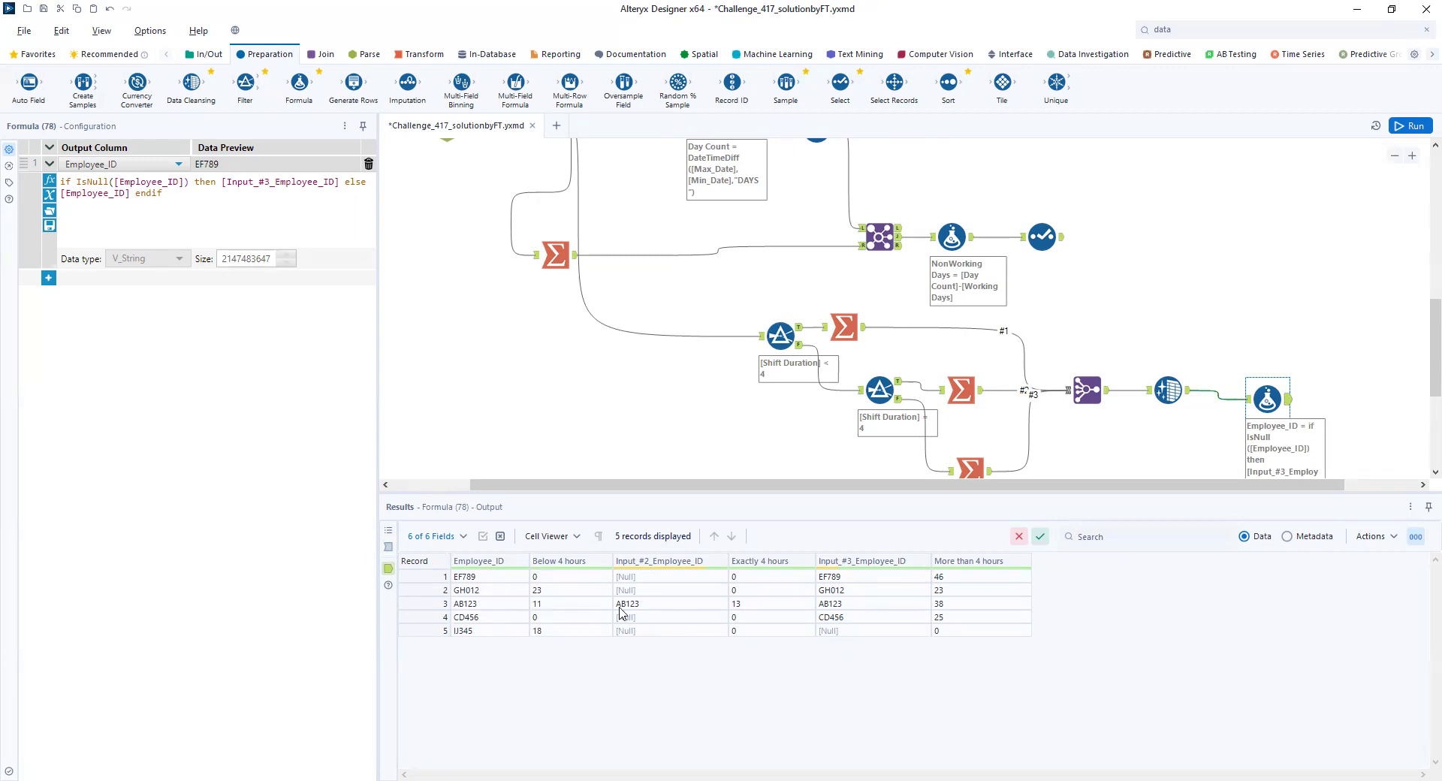
- Attach a Select tool to the Formula output, exclude Input_#2_Employee_ID and Input_#3_Employee_ID, and run the workflow
{"action": "left_click_drag", "start_coordinate": [840, 82], "coordinate": [1339, 407]}
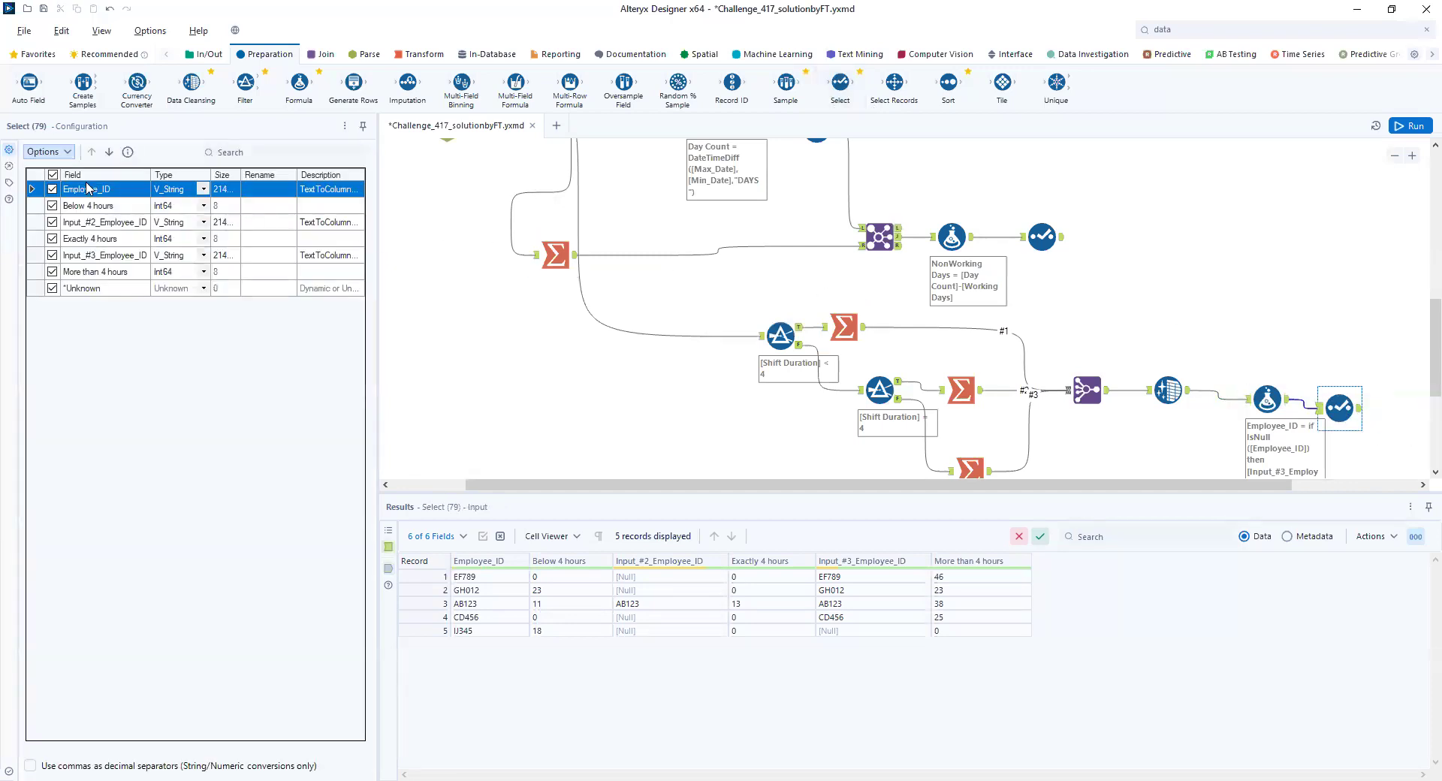
{"action": "left_click", "coordinate": [52, 223]}
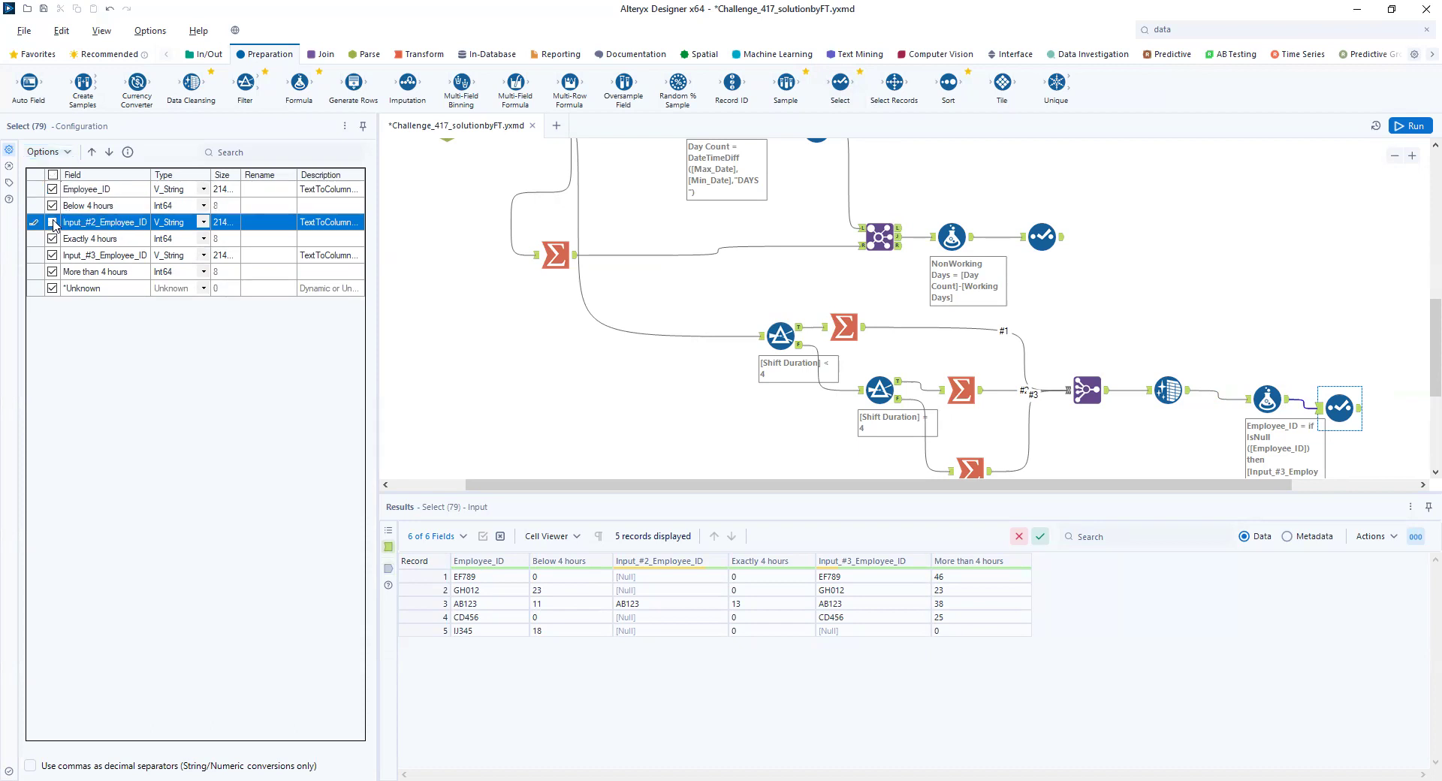
{"action": "left_click", "coordinate": [51, 260]}
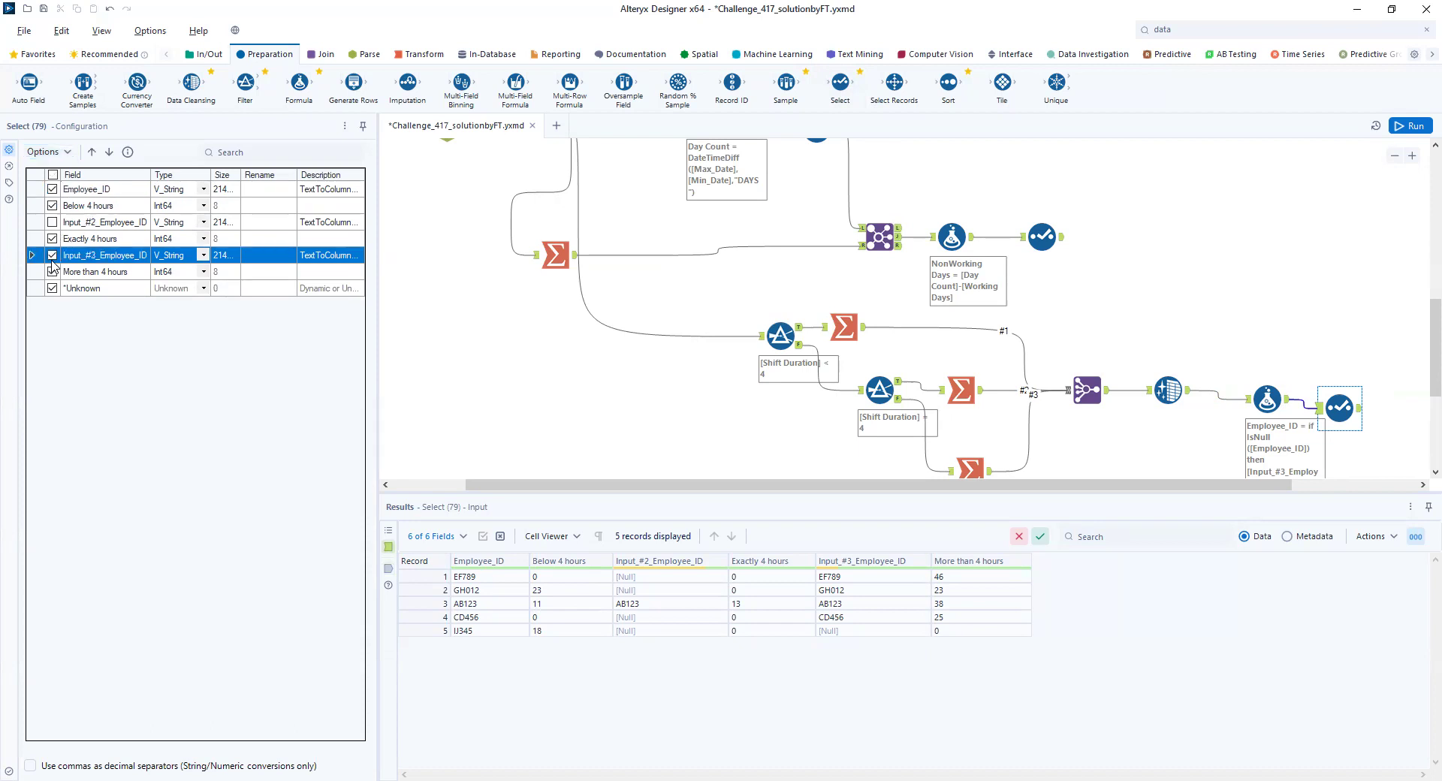
{"action": "left_click", "coordinate": [53, 255]}
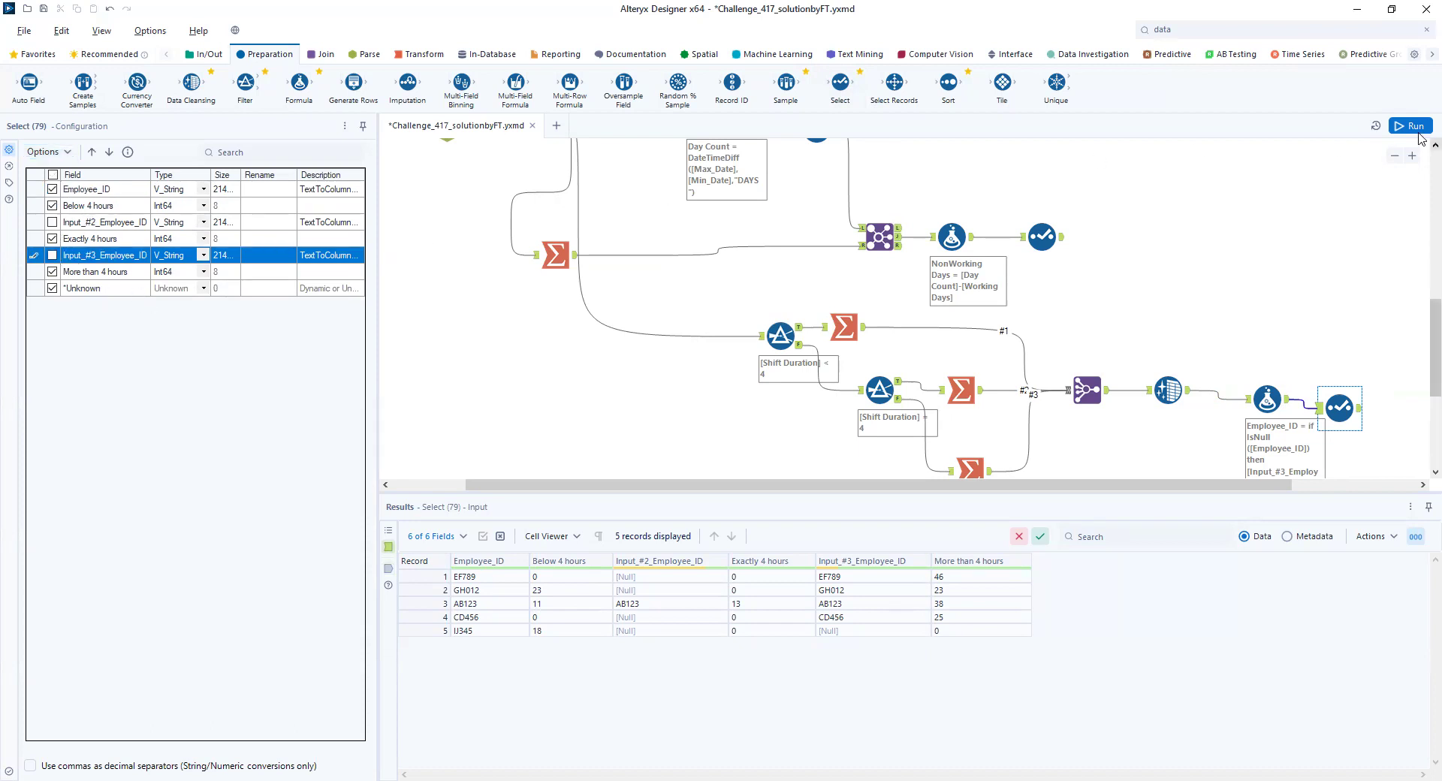
{"action": "left_click", "coordinate": [1416, 127]}
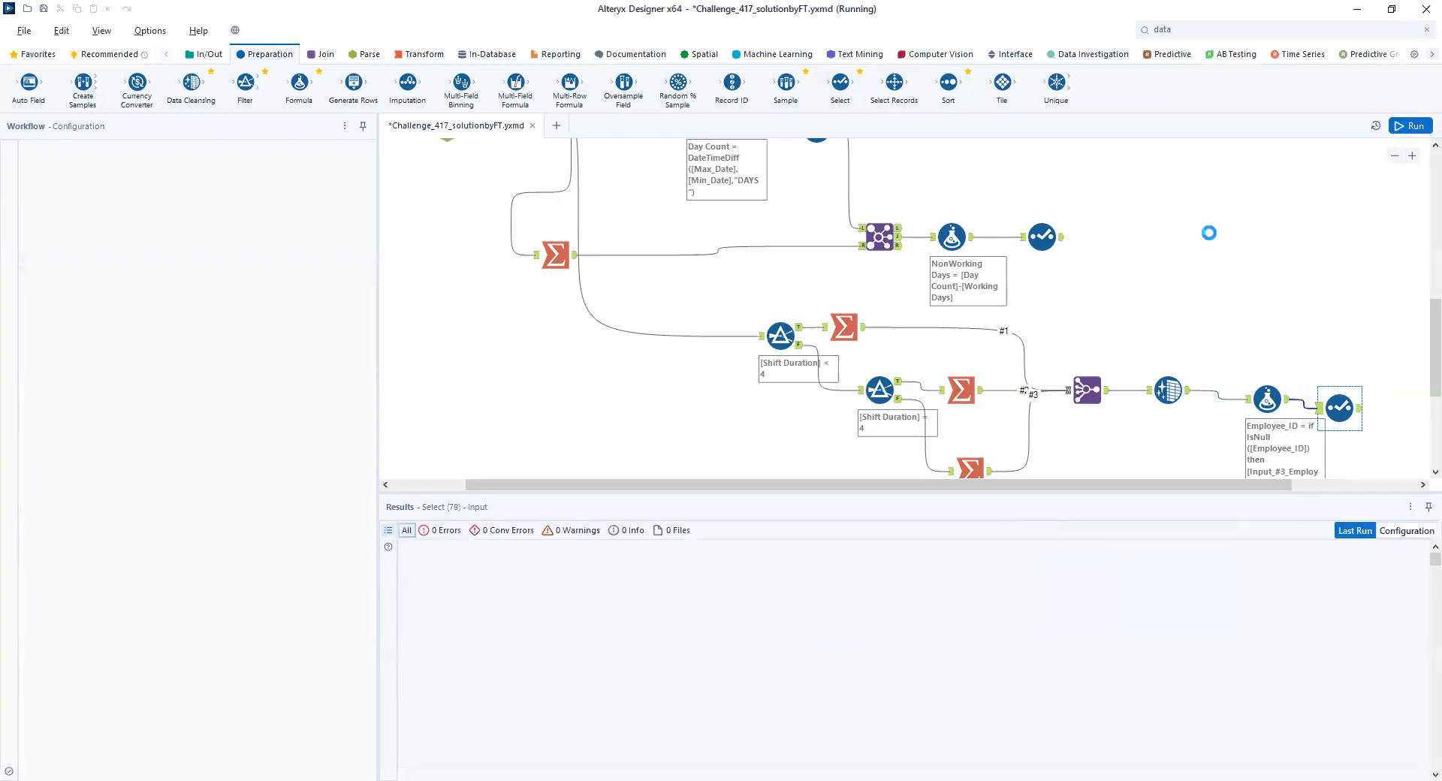
- Add a Join tool with the NonWorking Days branch's Select as left input and the shift-count branch's Select as right input
{"action": "scroll", "coordinate": [1201, 247], "scroll_direction": "up", "scroll_amount": 1}
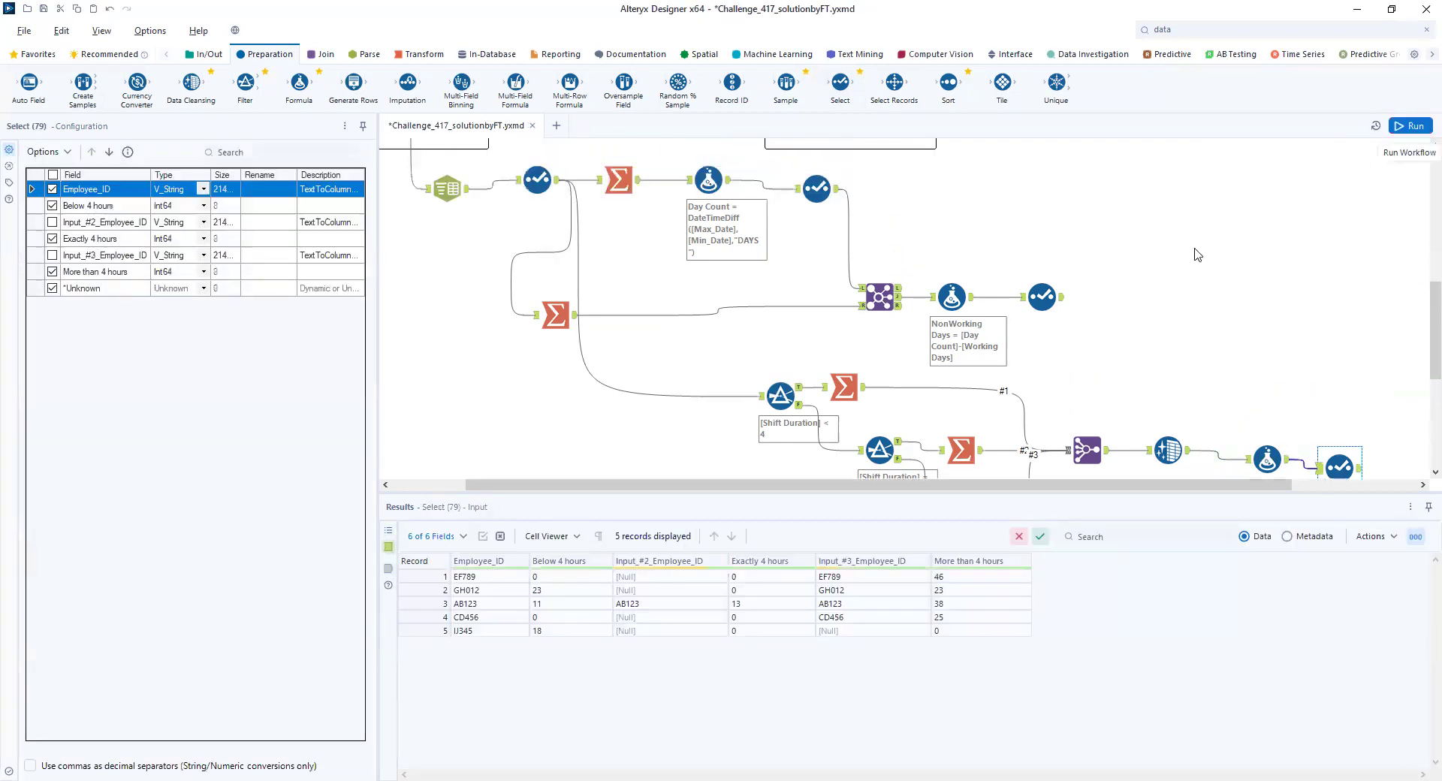
{"action": "left_click", "coordinate": [1062, 299]}
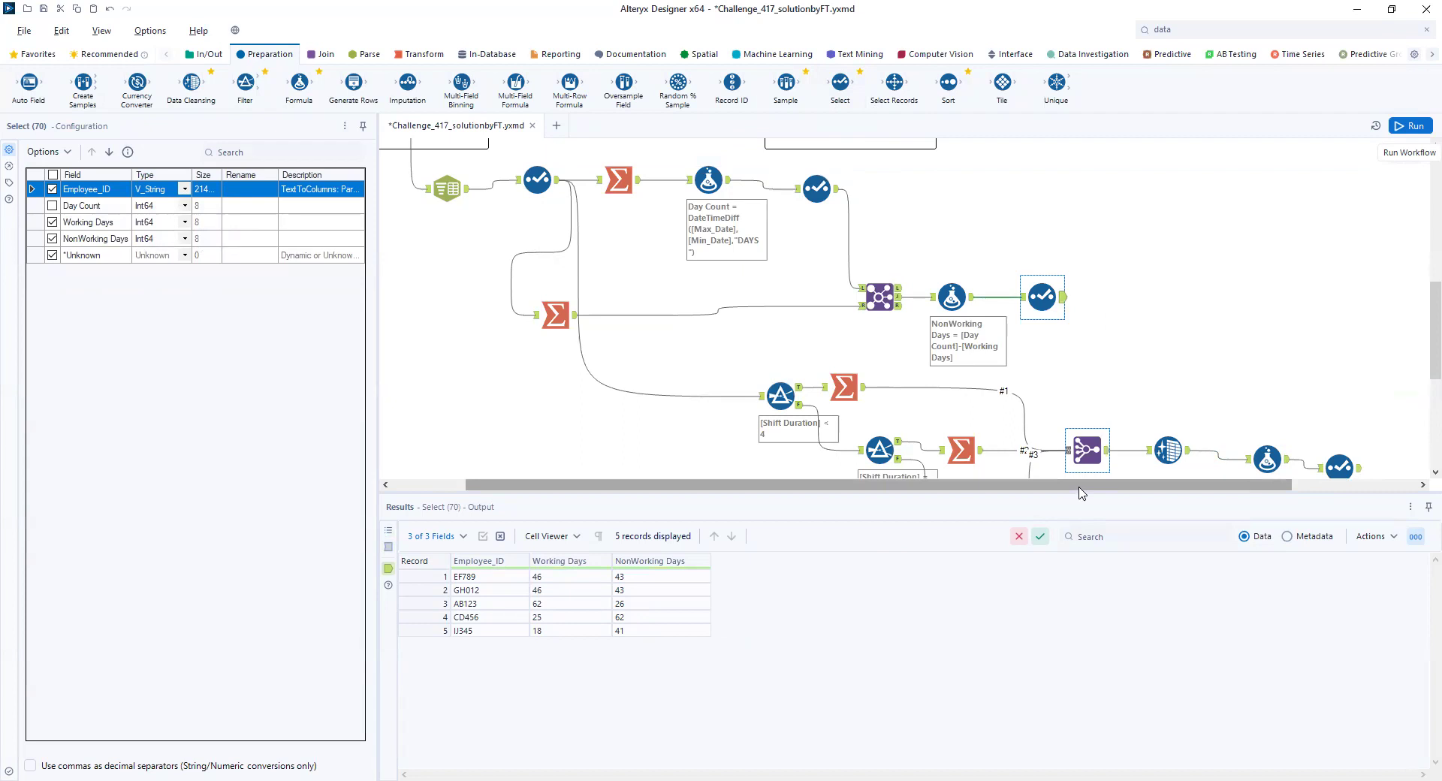
{"action": "left_click_drag", "start_coordinate": [1082, 486], "coordinate": [1245, 508]}
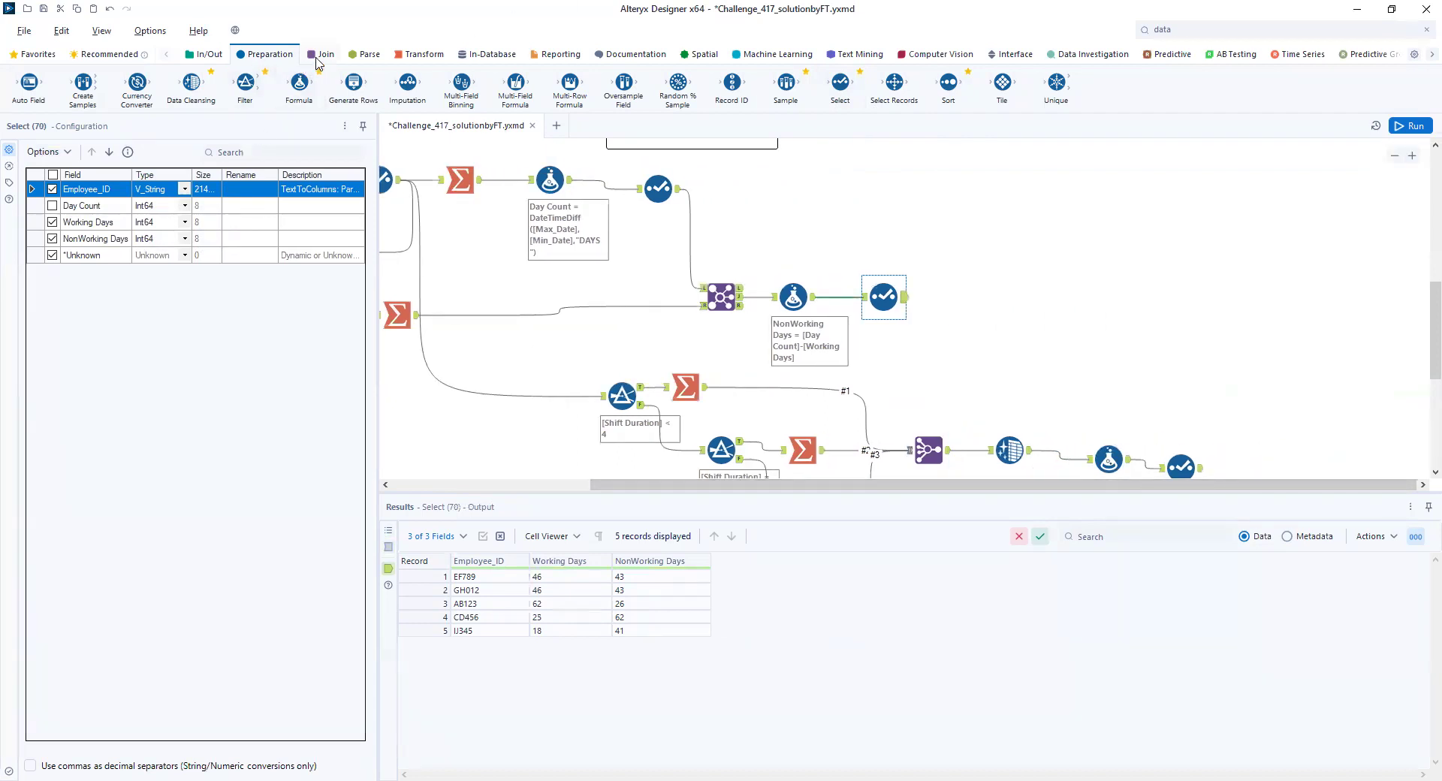
{"action": "left_click", "coordinate": [323, 54]}
{"action": "left_click_drag", "start_coordinate": [191, 82], "coordinate": [1226, 369]}
{"action": "left_click_drag", "start_coordinate": [904, 296], "coordinate": [1209, 360]}
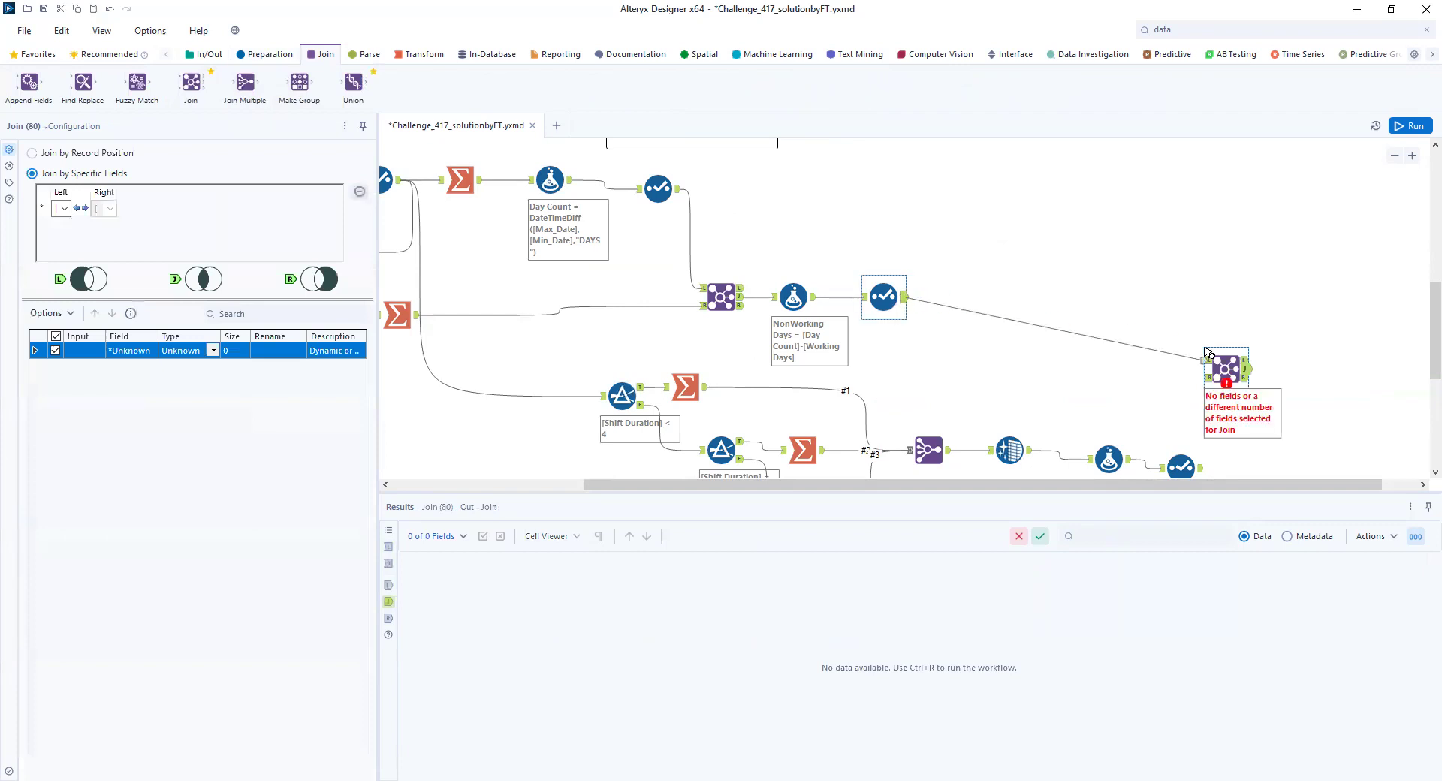
{"action": "left_click_drag", "start_coordinate": [1199, 468], "coordinate": [1210, 376]}
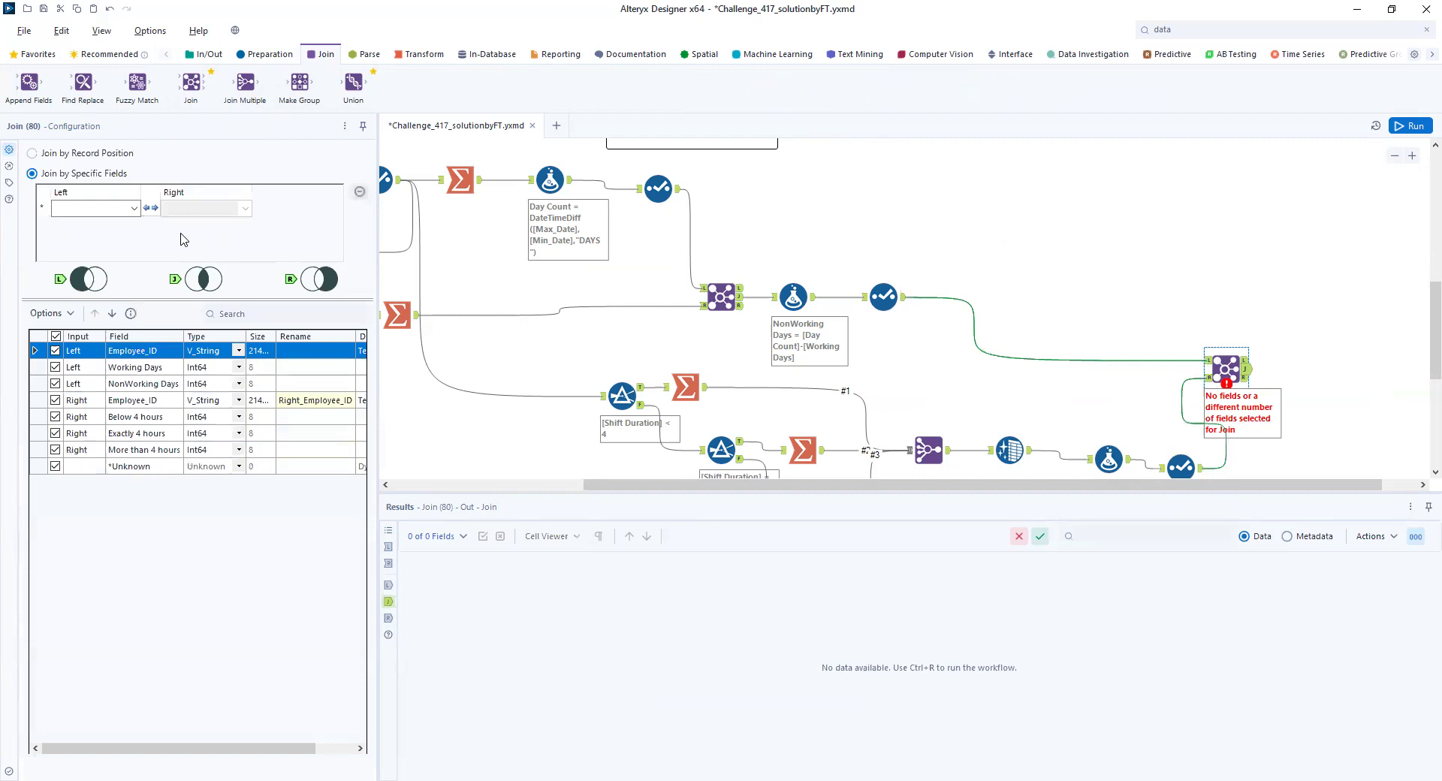
- Join both inputs on Employee_ID, exclude the right input's Employee_ID field, and run the workflow
{"action": "left_click", "coordinate": [135, 208]}
{"action": "left_click", "coordinate": [83, 219]}
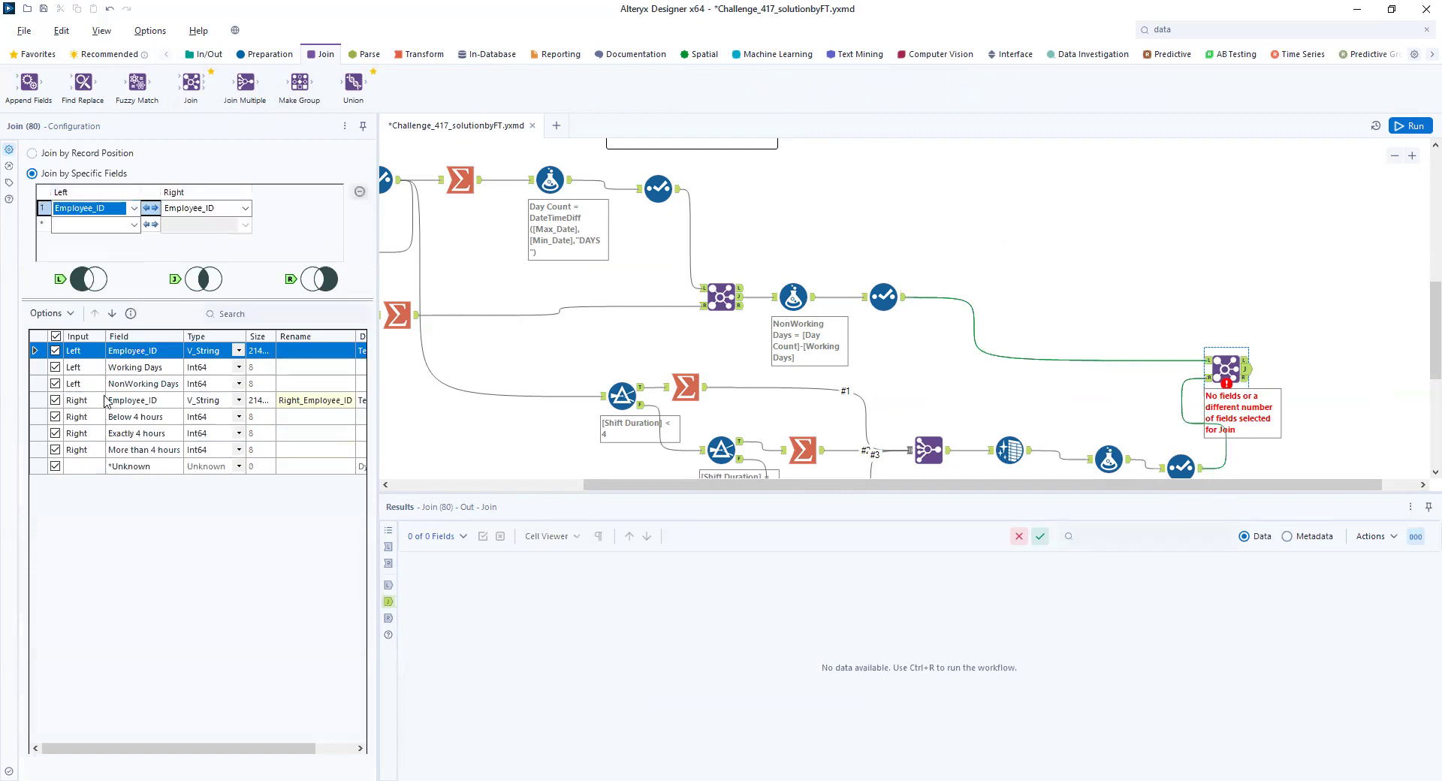
{"action": "left_click", "coordinate": [55, 406]}
{"action": "left_click", "coordinate": [55, 402]}
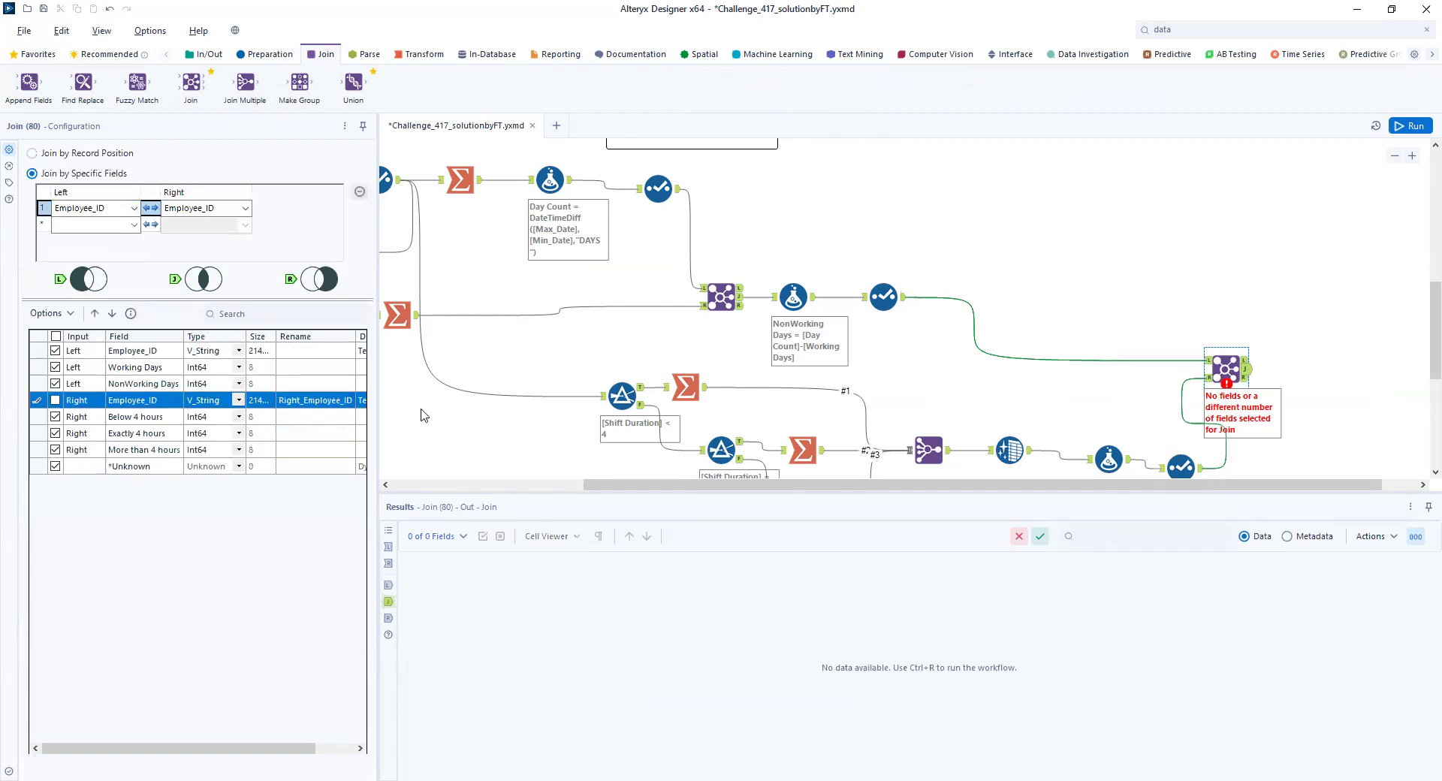
{"action": "left_click", "coordinate": [1410, 126]}
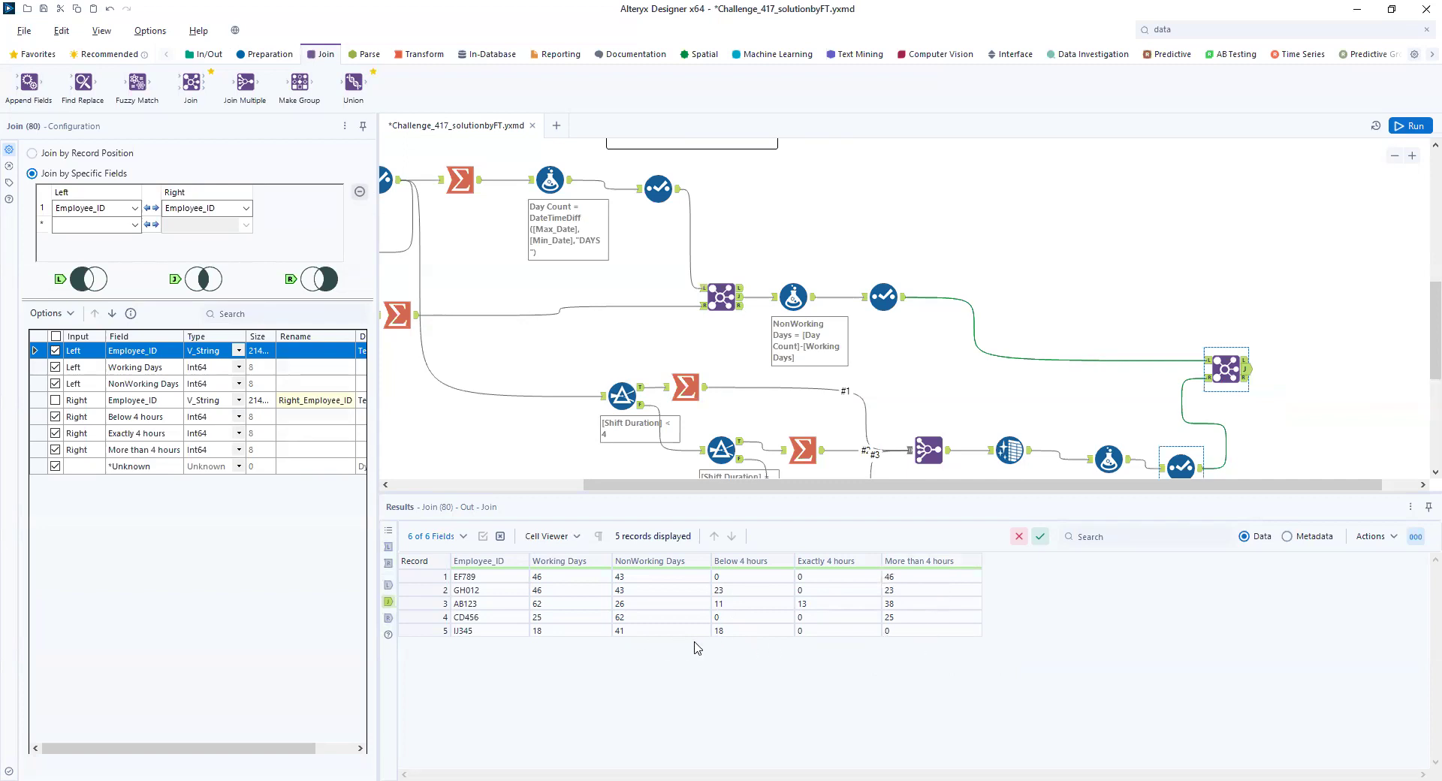
- Attach a Formula tool to the Join's matched output and add a new output column named % of Working Below 4 Hours
{"action": "left_click_drag", "start_coordinate": [646, 484], "coordinate": [437, 471]}
{"action": "scroll", "coordinate": [634, 267], "scroll_direction": "up", "scroll_amount": 5}
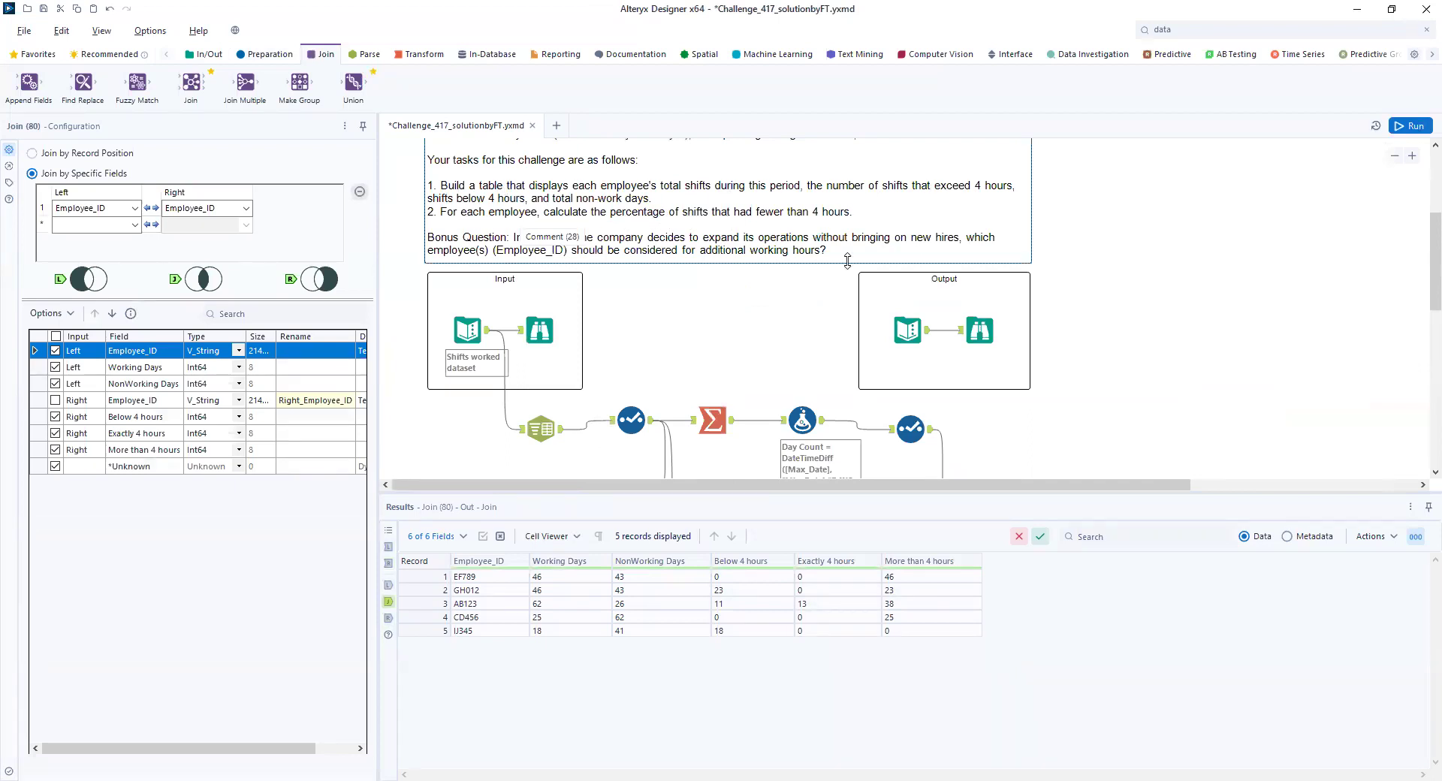
{"action": "scroll", "coordinate": [1143, 484], "scroll_direction": "right", "scroll_amount": 3}
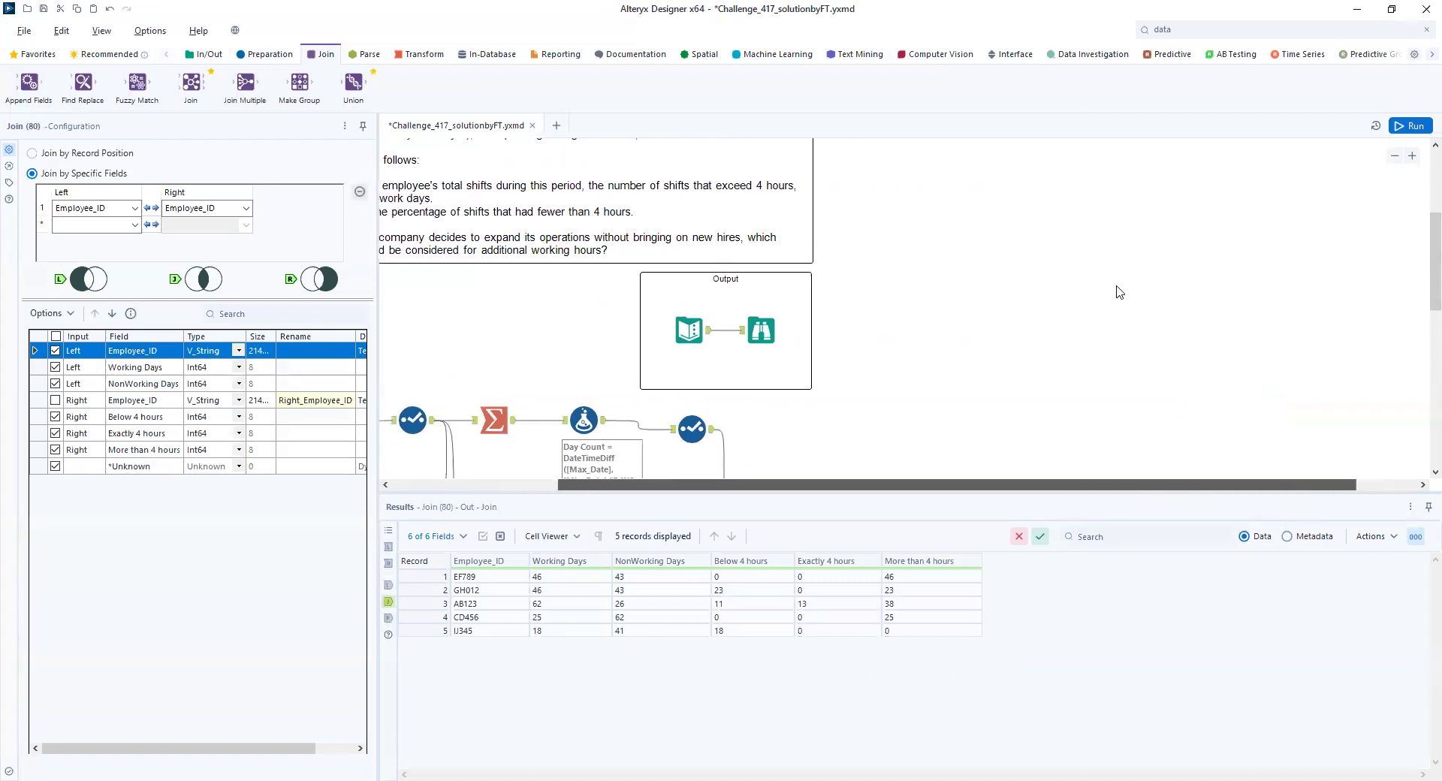
{"action": "scroll", "coordinate": [1119, 292], "scroll_direction": "down", "scroll_amount": 5}
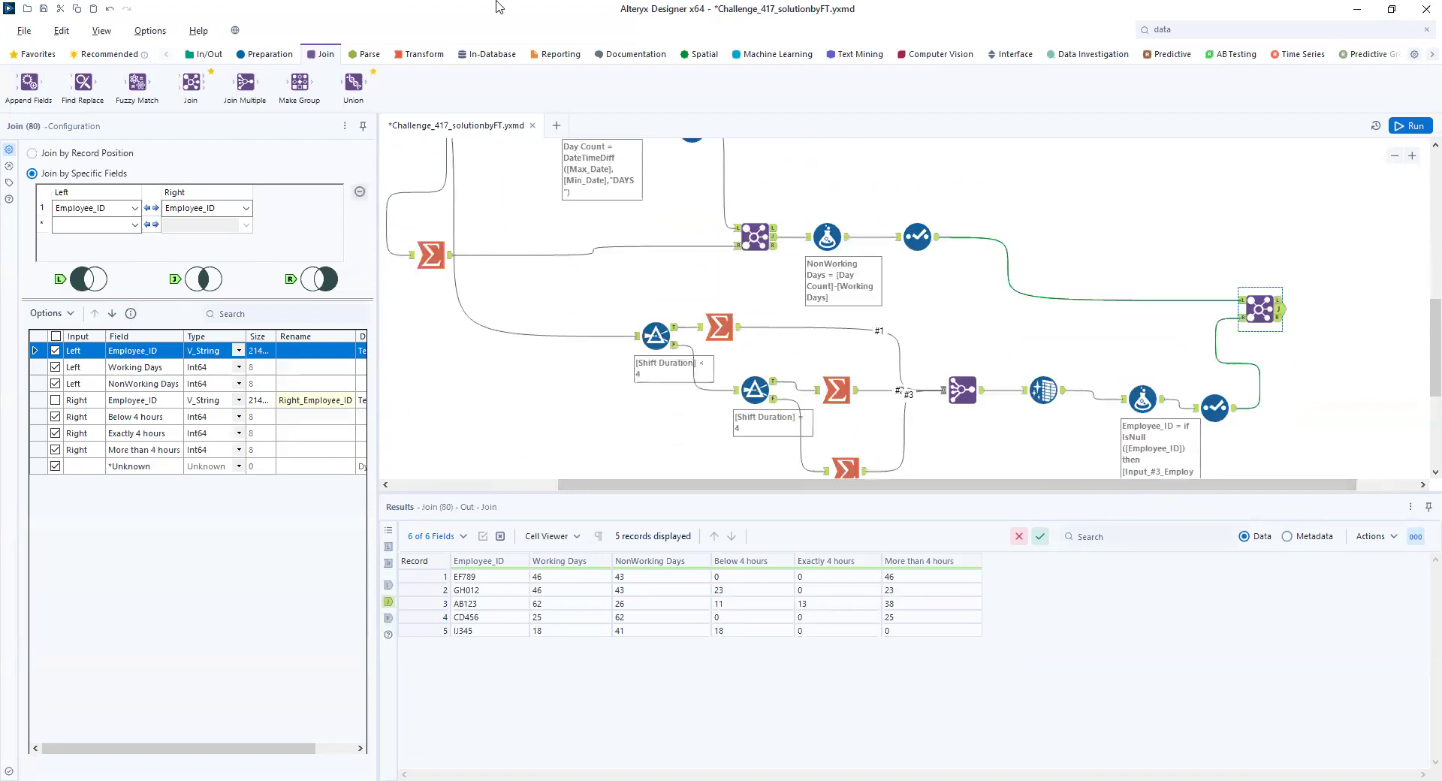
{"action": "left_click", "coordinate": [263, 54]}
{"action": "left_click_drag", "start_coordinate": [299, 82], "coordinate": [1341, 309]}
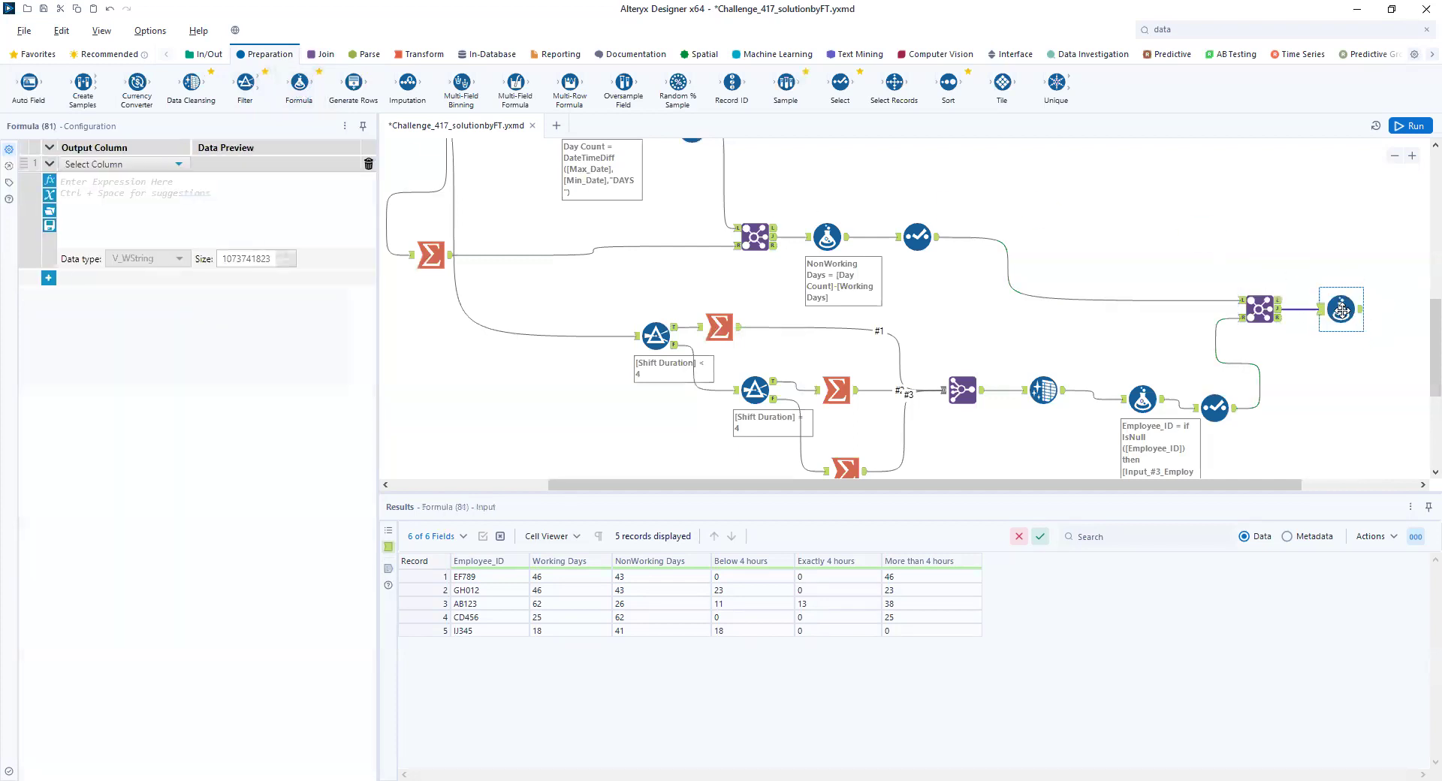
{"action": "left_click", "coordinate": [179, 163]}
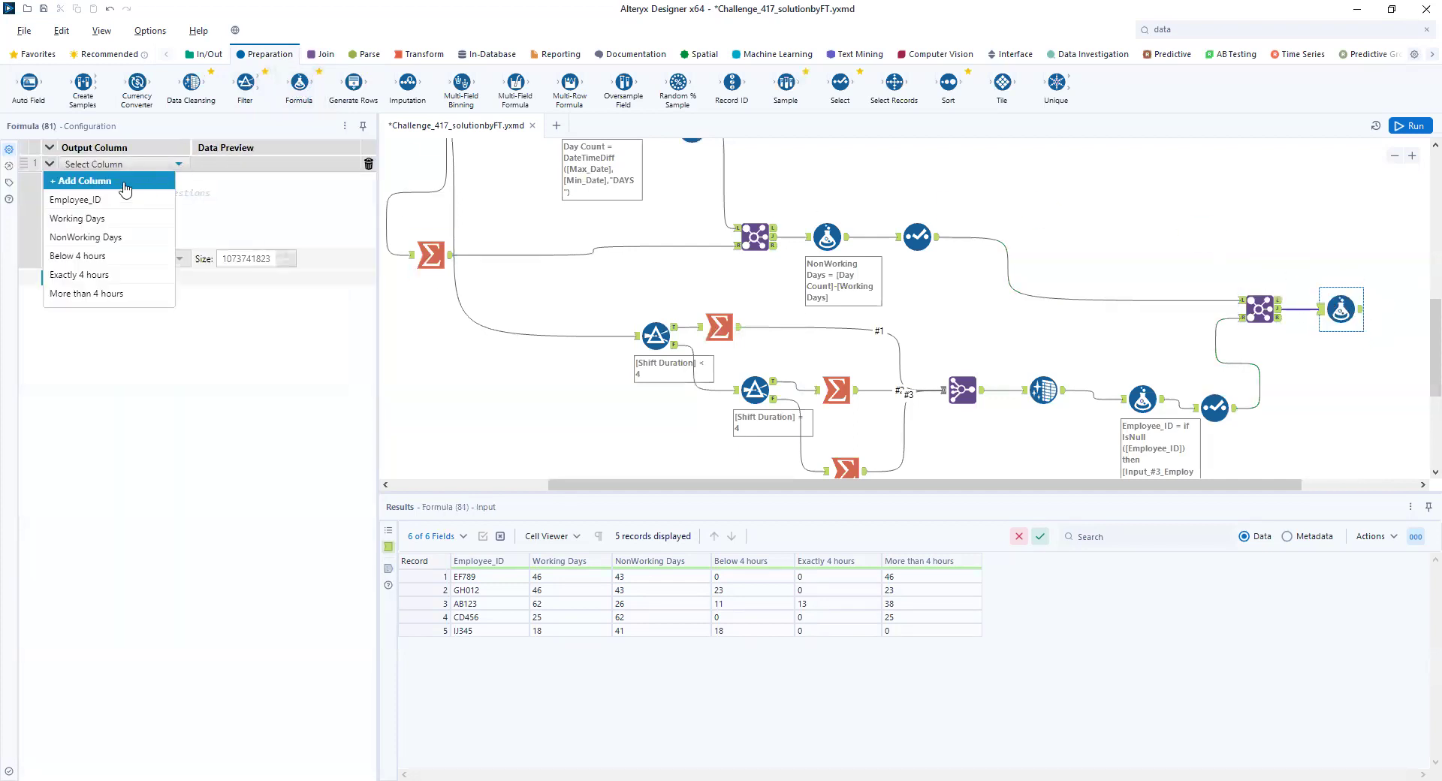
{"action": "left_click", "coordinate": [124, 184]}
{"action": "type", "text": "%"}
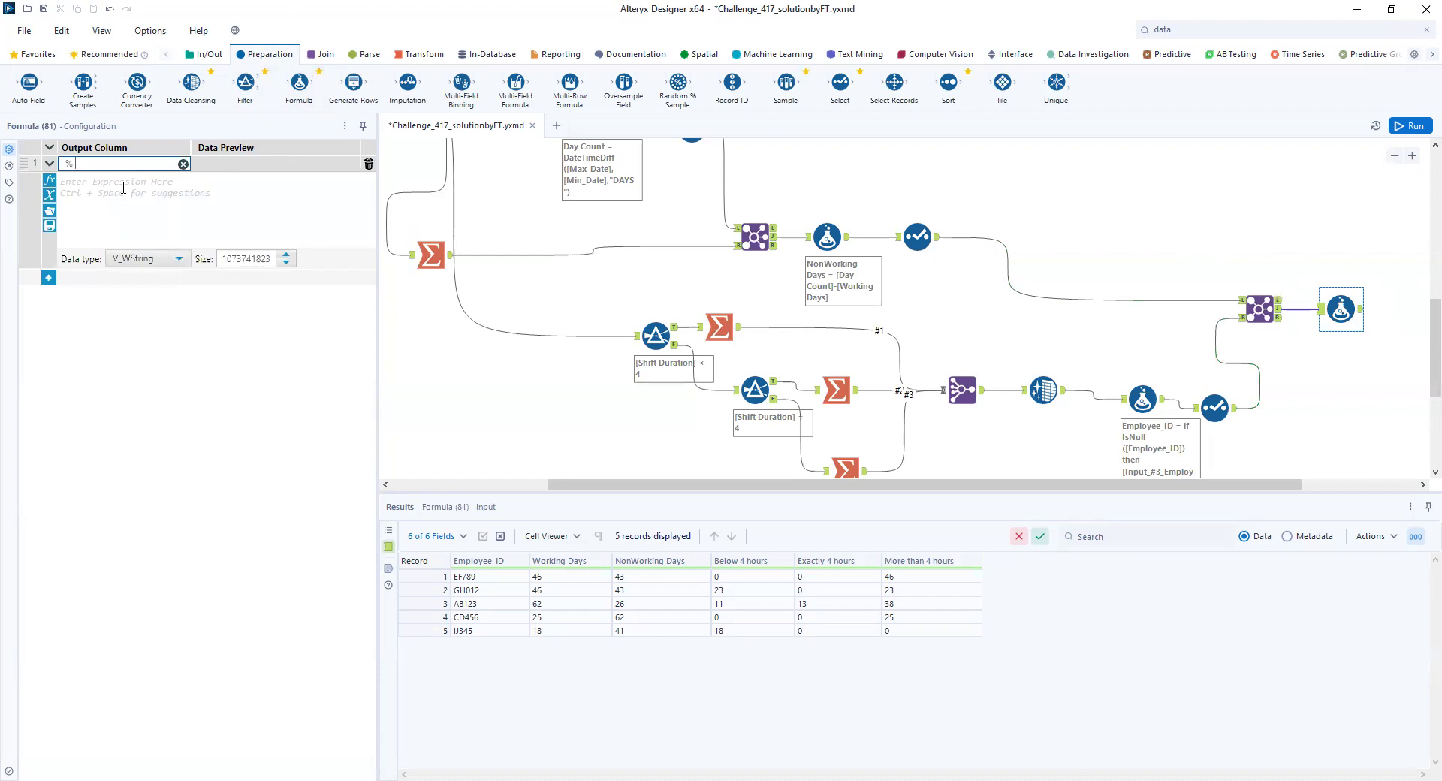
{"action": "type", "text": " of Working Below 4 Hours"}
- Enter ([Below 4 hours]/[NonWorking Days])*100 as the expression for the percentage column
{"action": "left_click", "coordinate": [153, 198]}
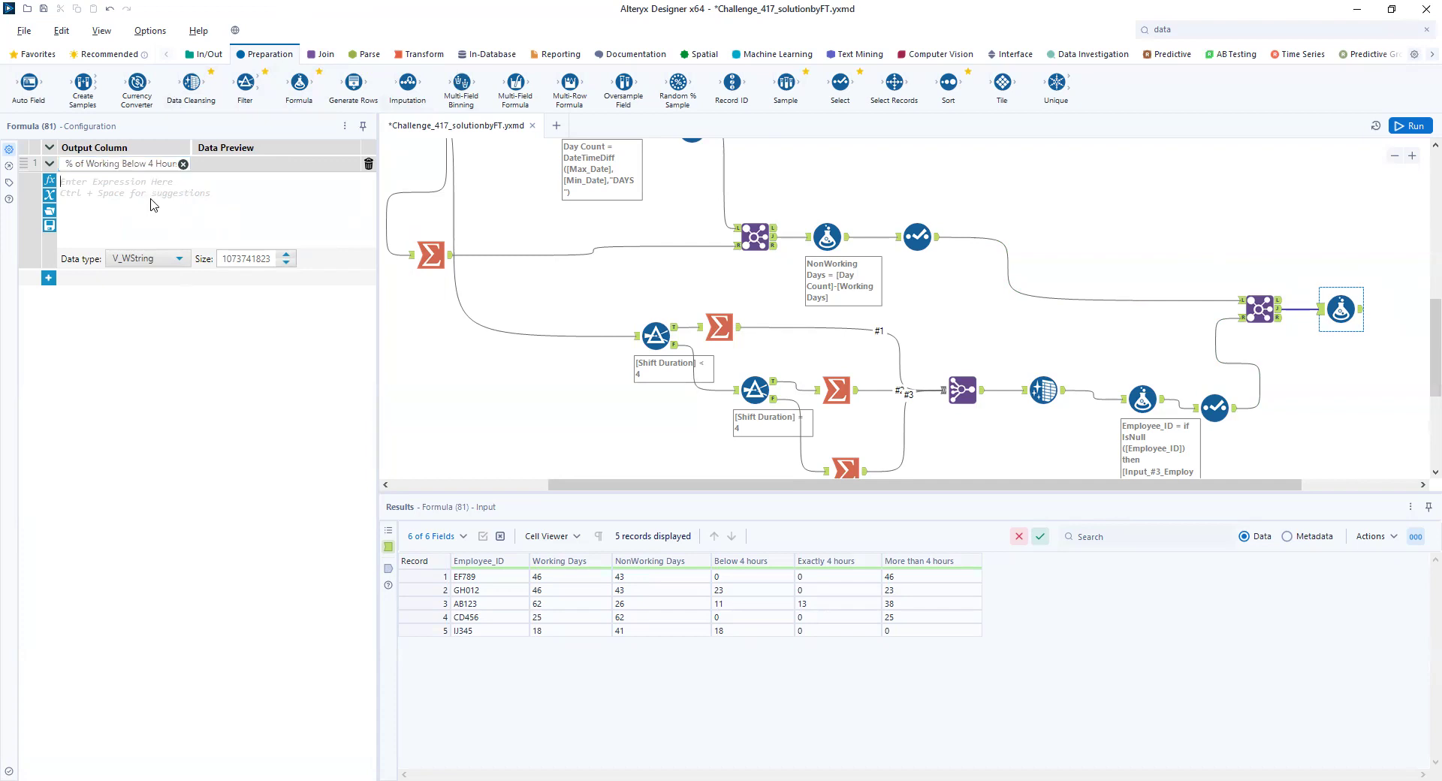
{"action": "type", "text": "["}
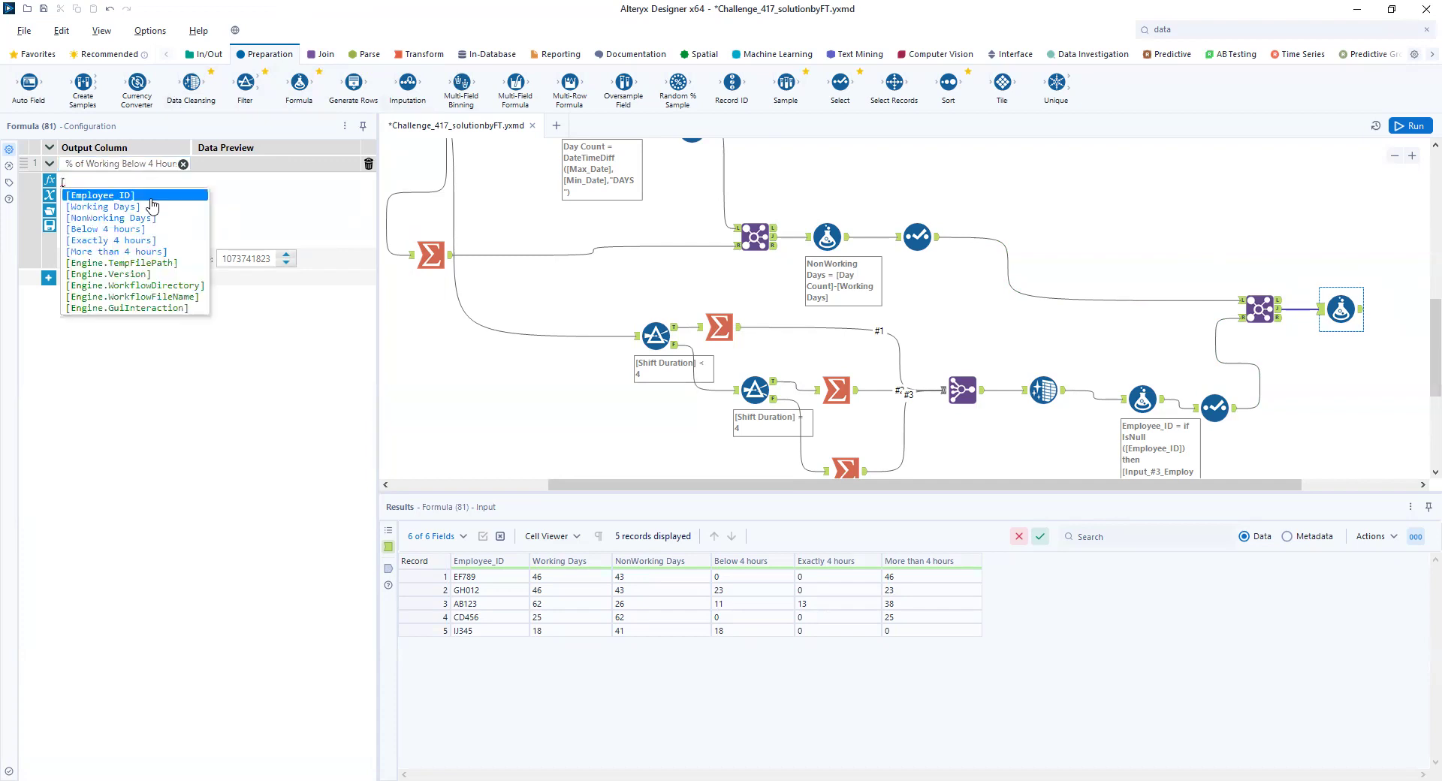
{"action": "key", "text": "Down"}
{"action": "key", "text": "Down"}
{"action": "key", "text": "Down"}
{"action": "key", "text": "Return"}
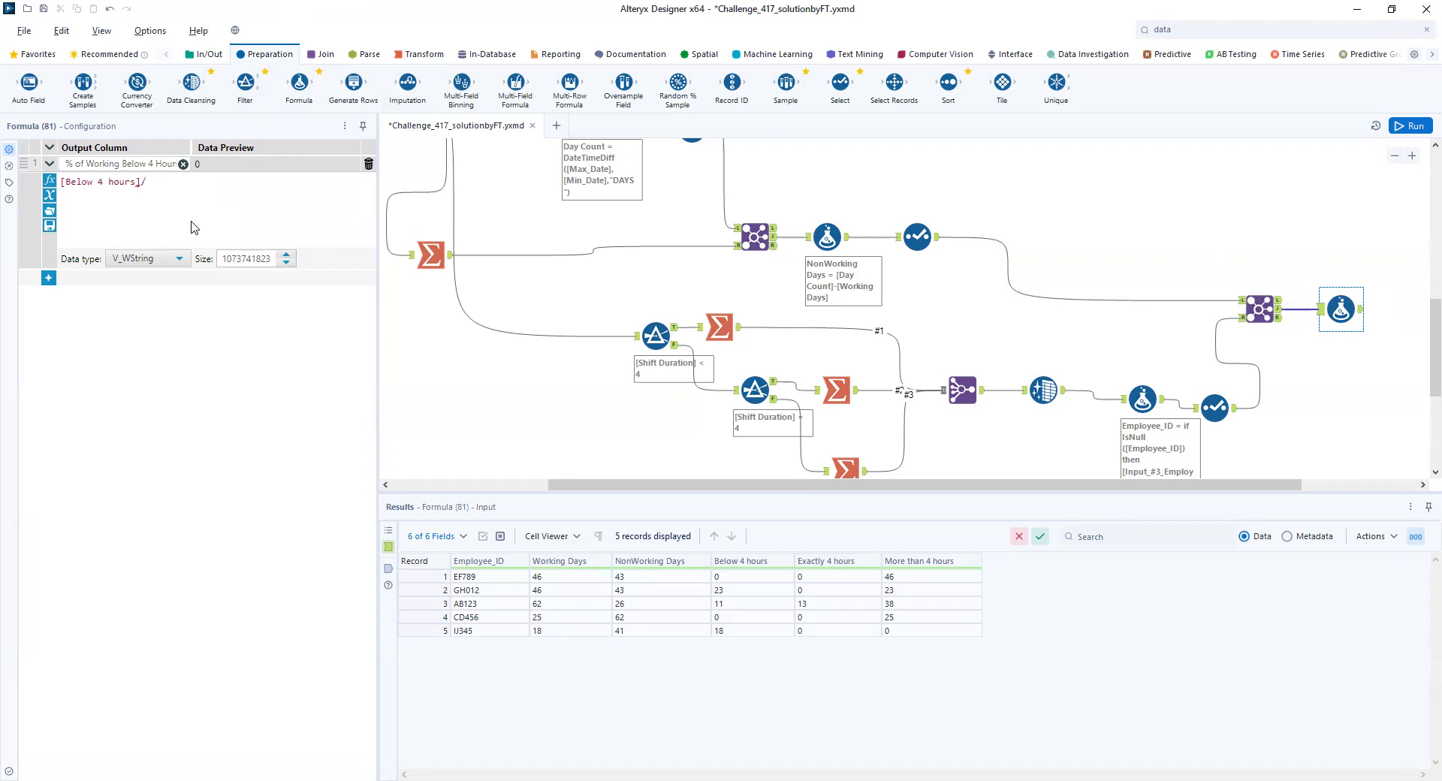
{"action": "type", "text": "/["}
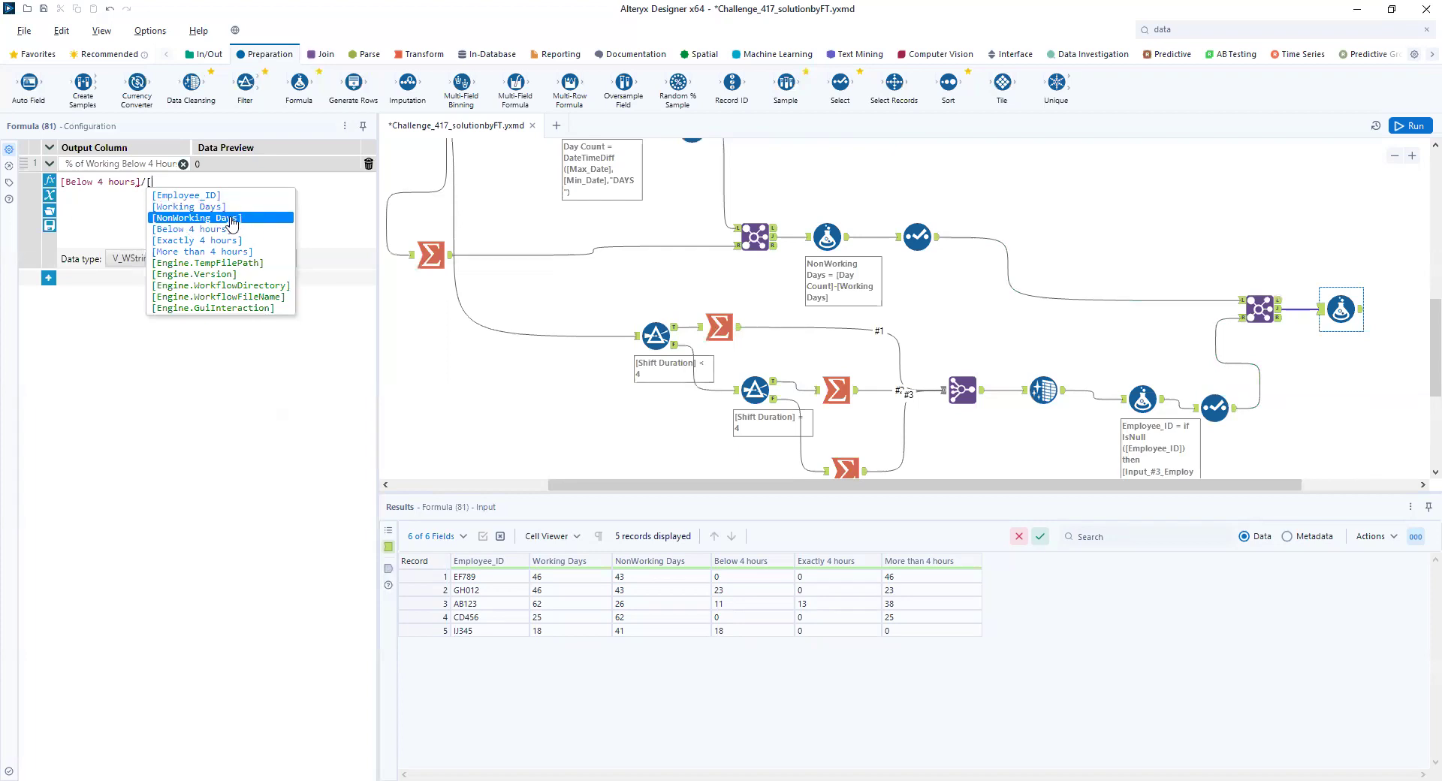
{"action": "left_click", "coordinate": [229, 218]}
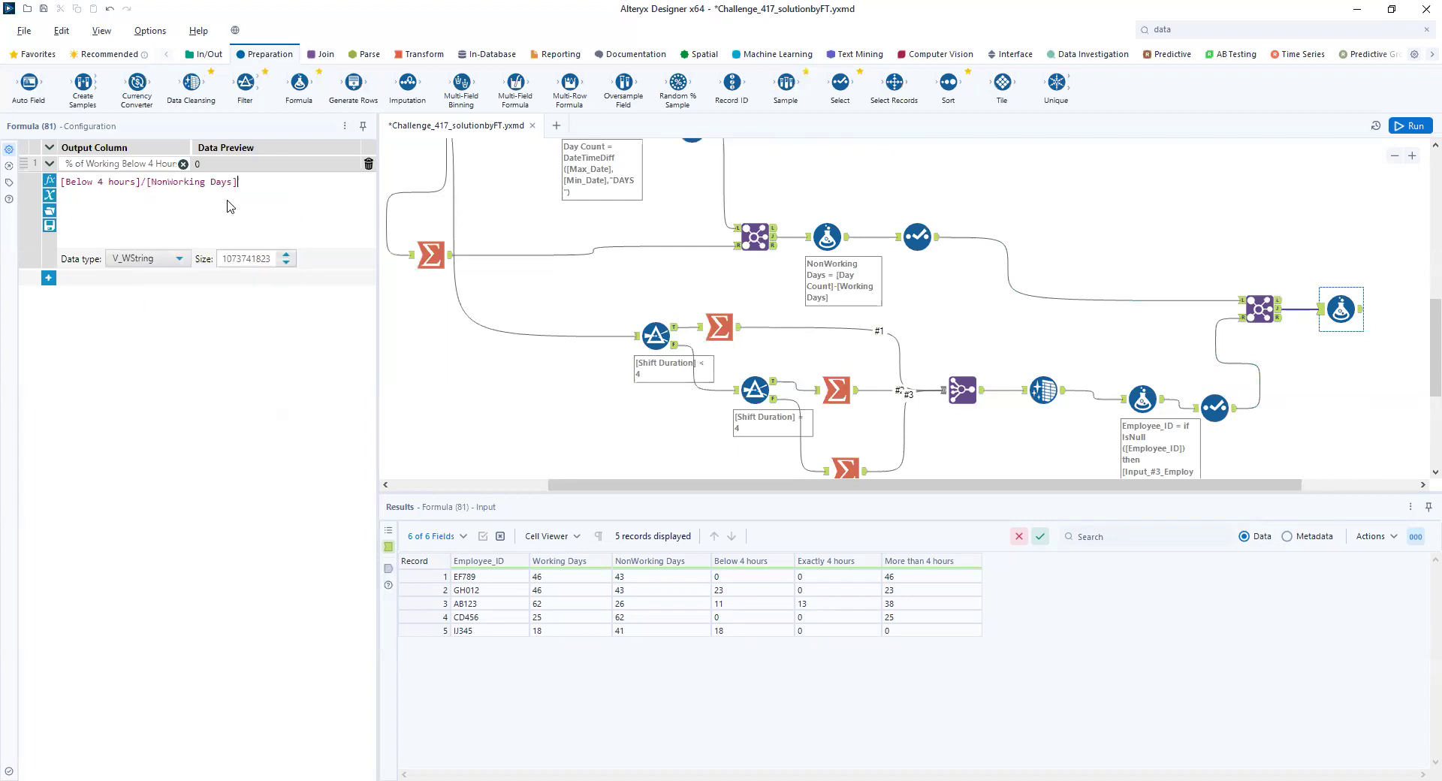
{"action": "left_click", "coordinate": [62, 183]}
{"action": "type", "text": "("}
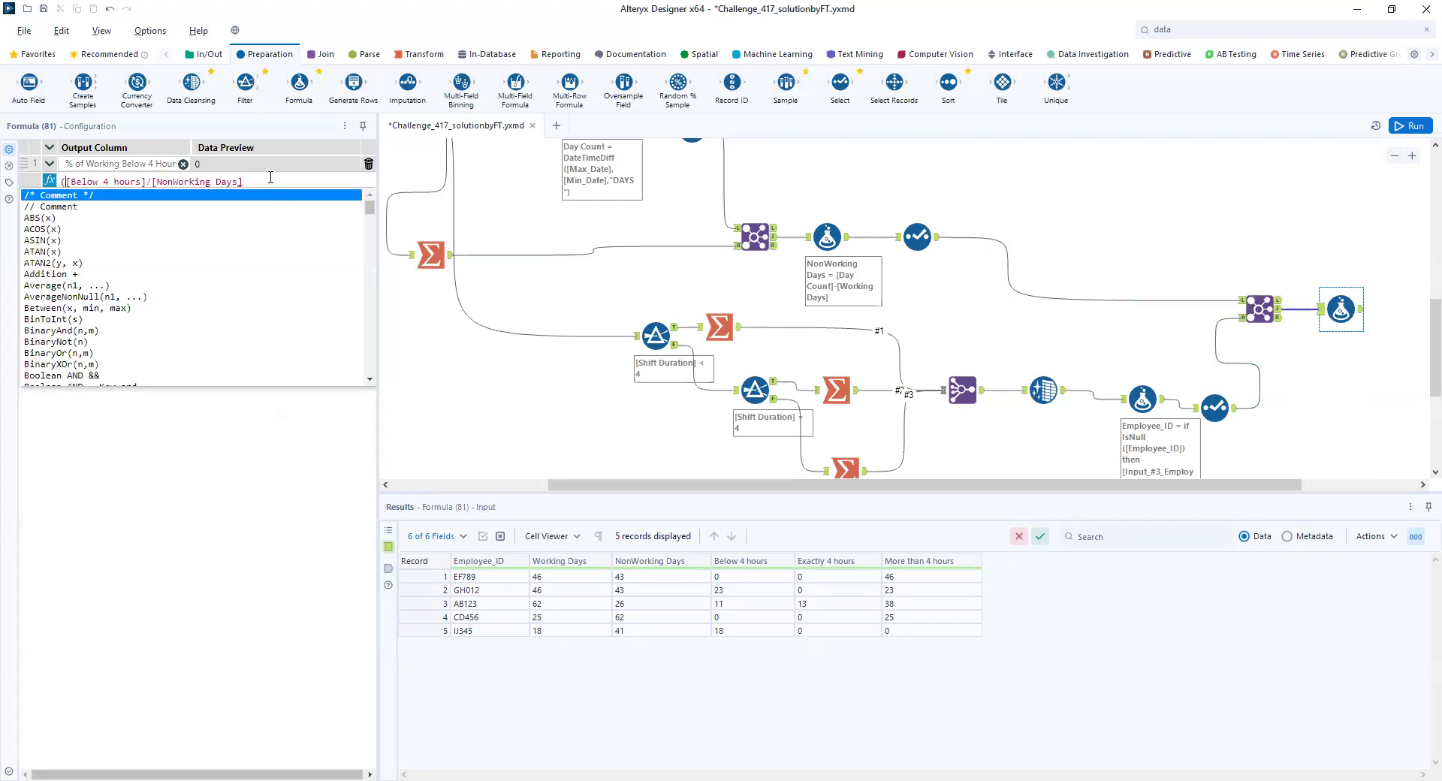
{"action": "left_click", "coordinate": [260, 183]}
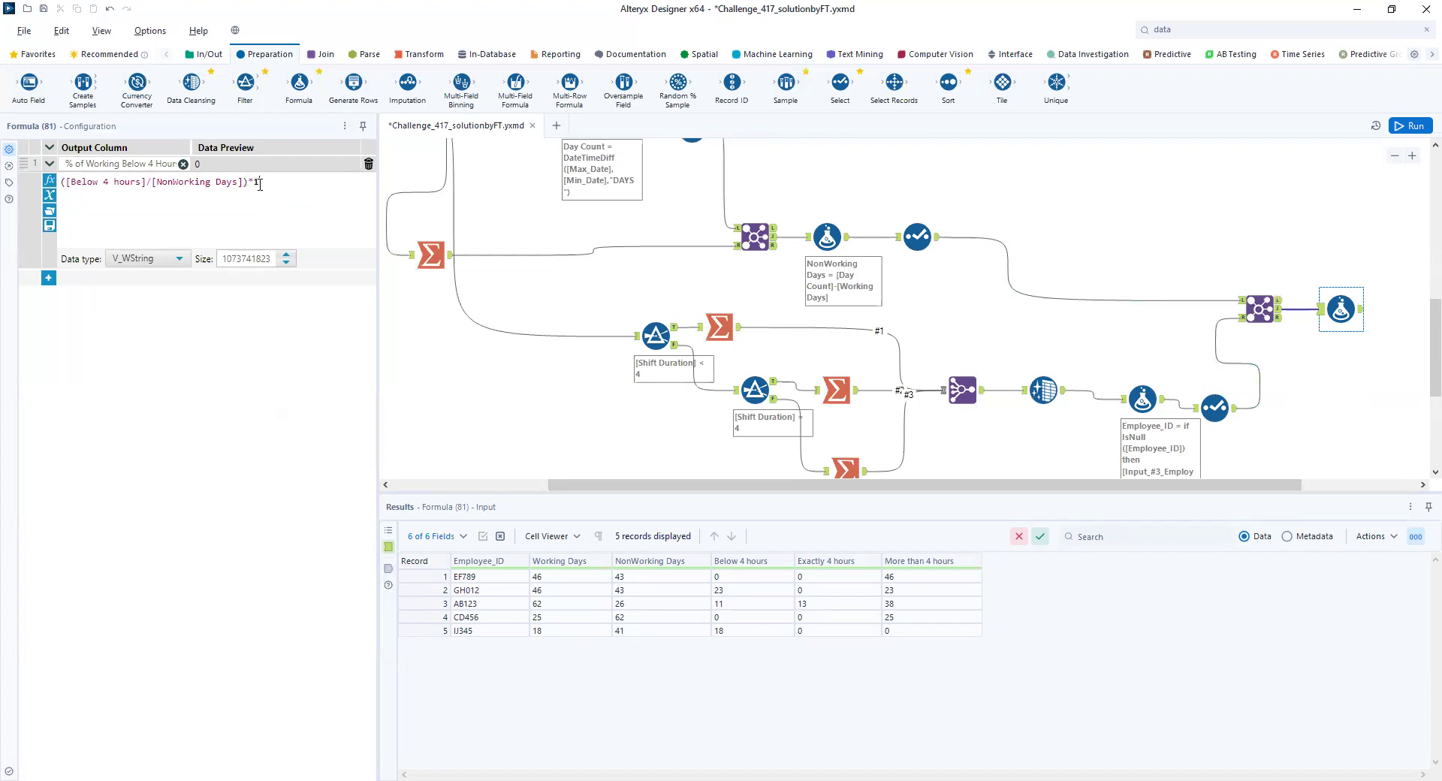
- Set the percentage column's data type to Int64, run the workflow, and show the Formula output
{"action": "left_click", "coordinate": [179, 260]}
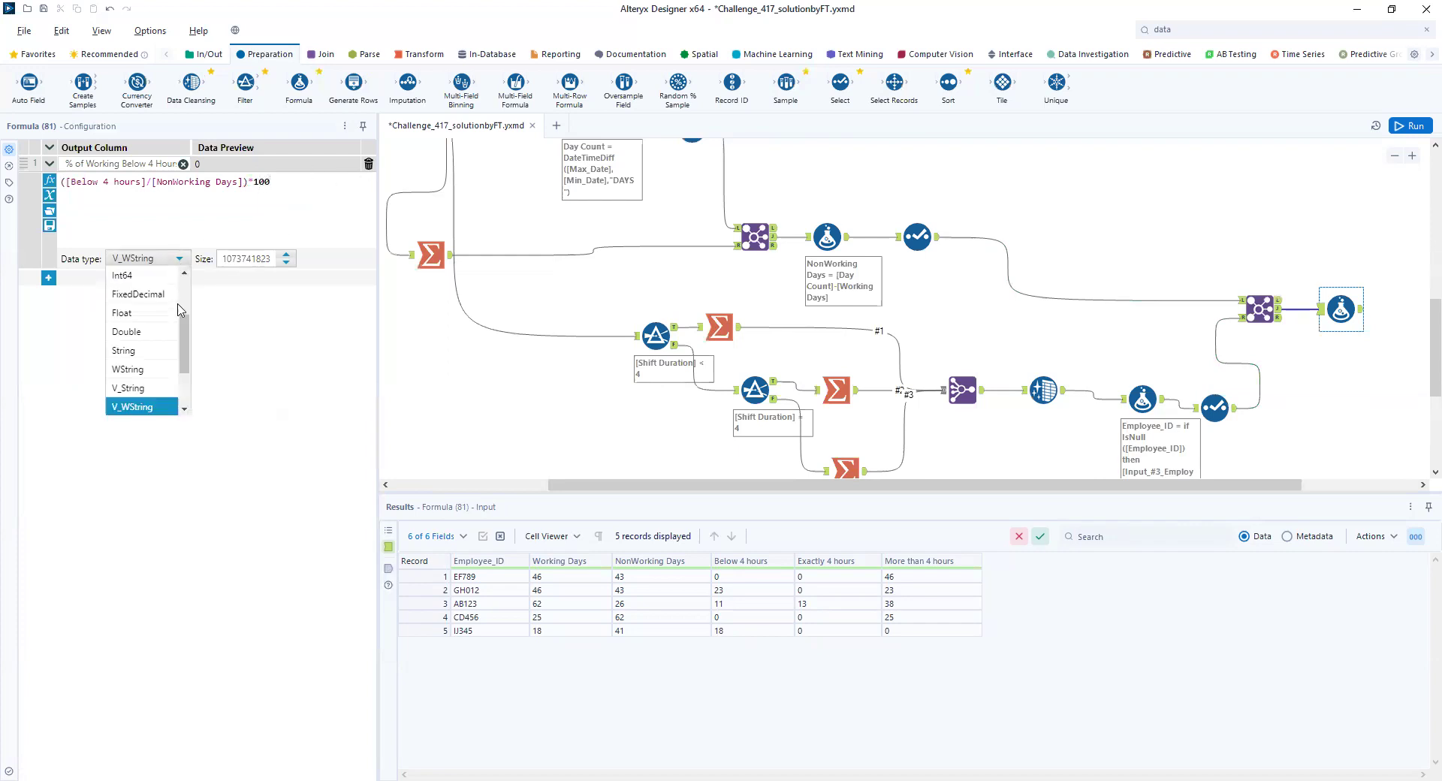
{"action": "left_click", "coordinate": [144, 276]}
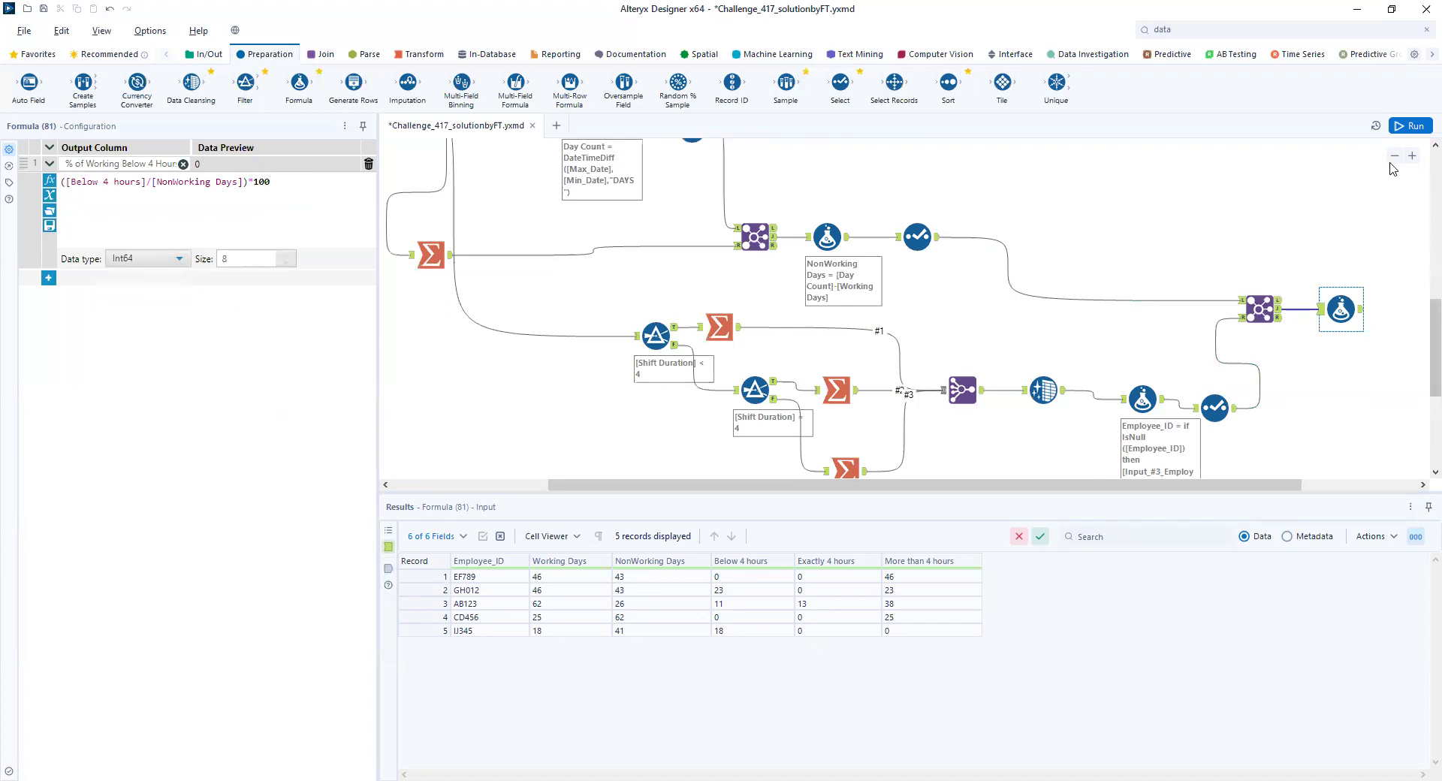
{"action": "left_click", "coordinate": [1409, 126]}
{"action": "left_click", "coordinate": [1354, 315]}
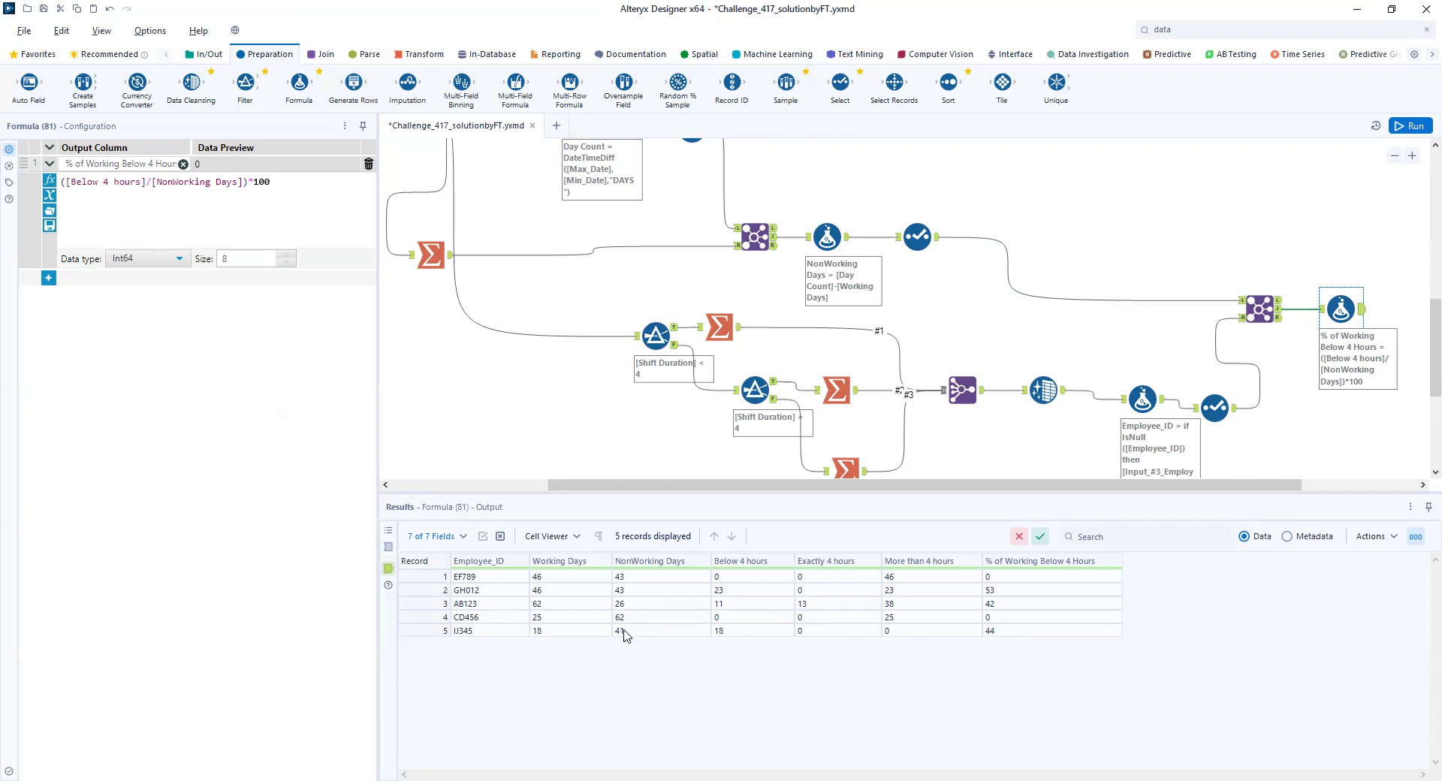
- Show the challenge's expected results from the Browse tool in the Output container
{"action": "scroll", "coordinate": [743, 216], "scroll_direction": "up", "scroll_amount": 5}
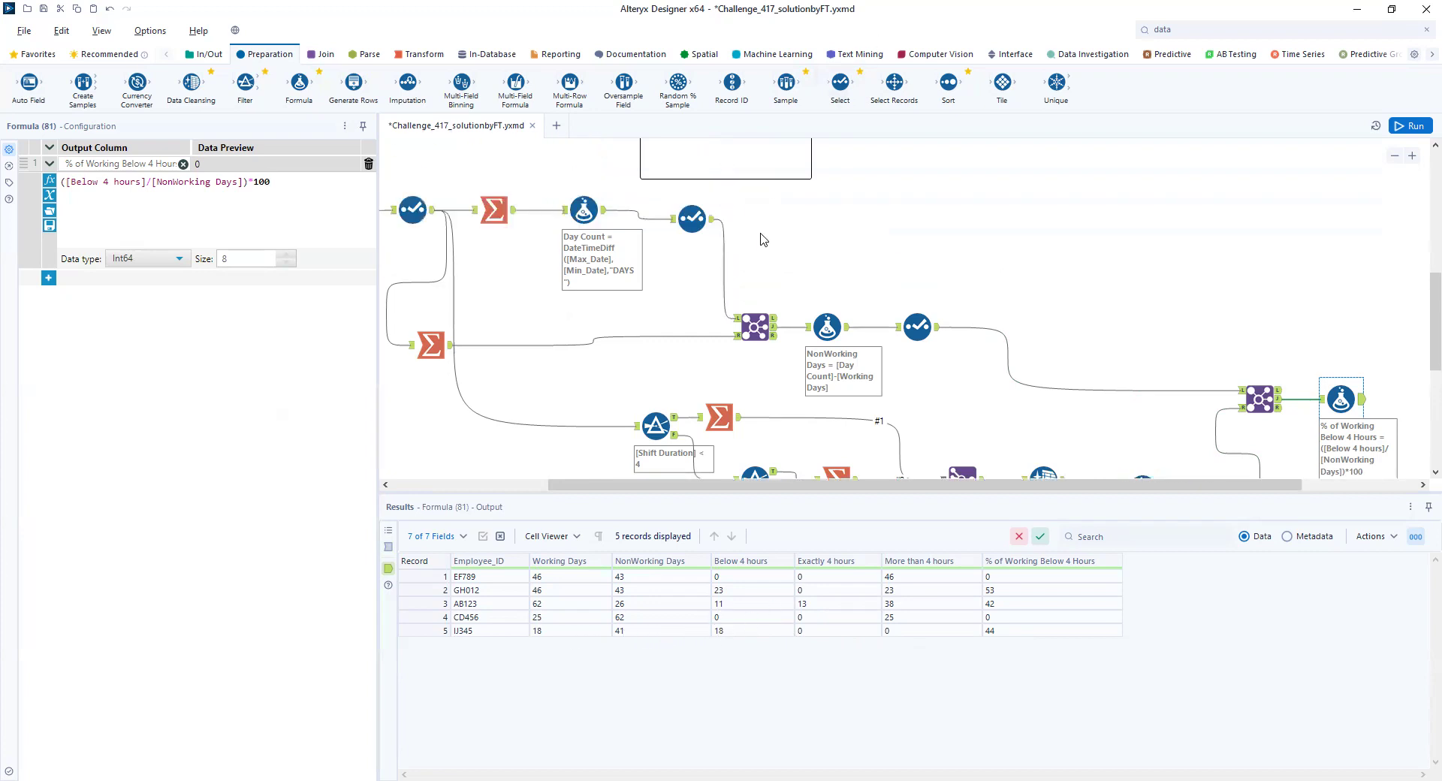
{"action": "left_click_drag", "start_coordinate": [690, 486], "coordinate": [470, 467]}
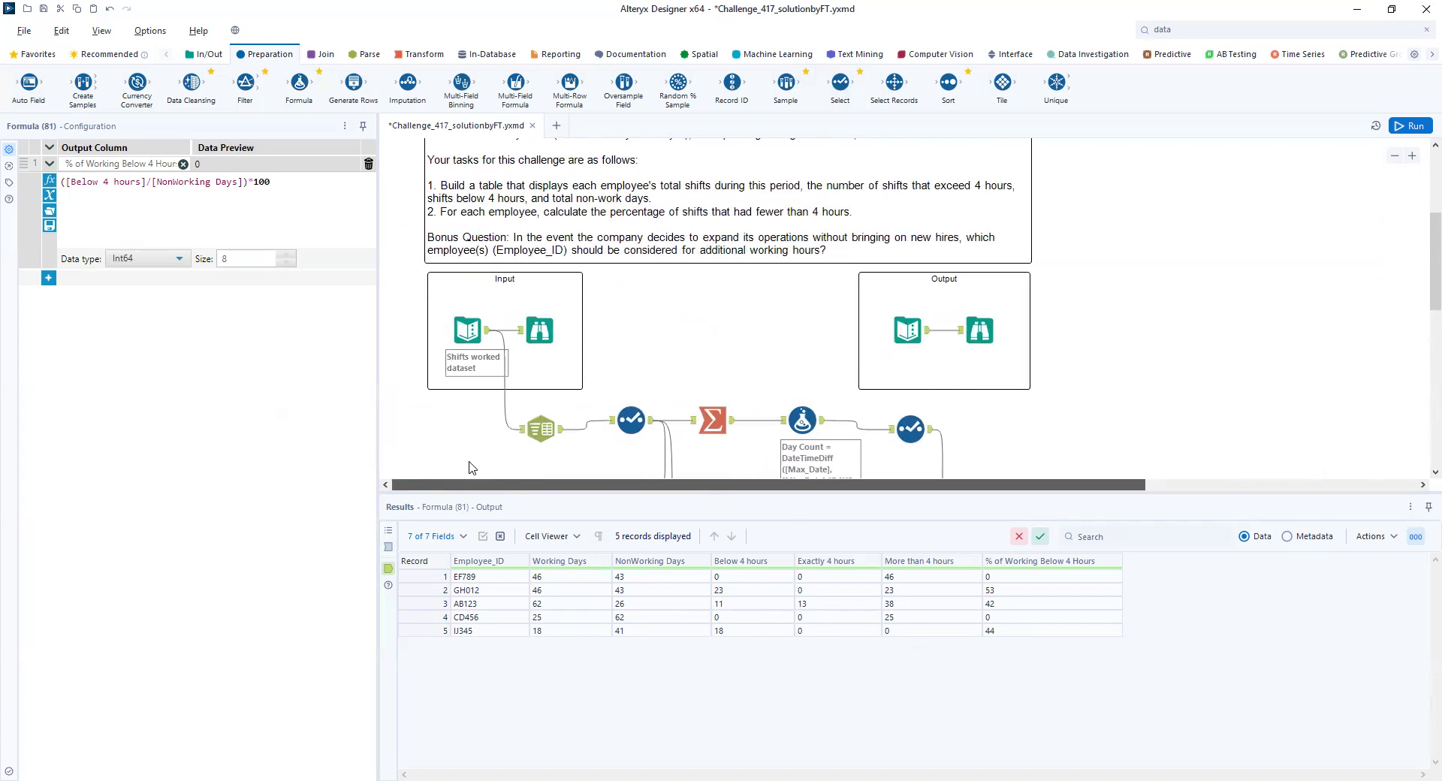
{"action": "scroll", "coordinate": [469, 468], "scroll_direction": "right", "scroll_amount": 1}
{"action": "left_click", "coordinate": [953, 351]}
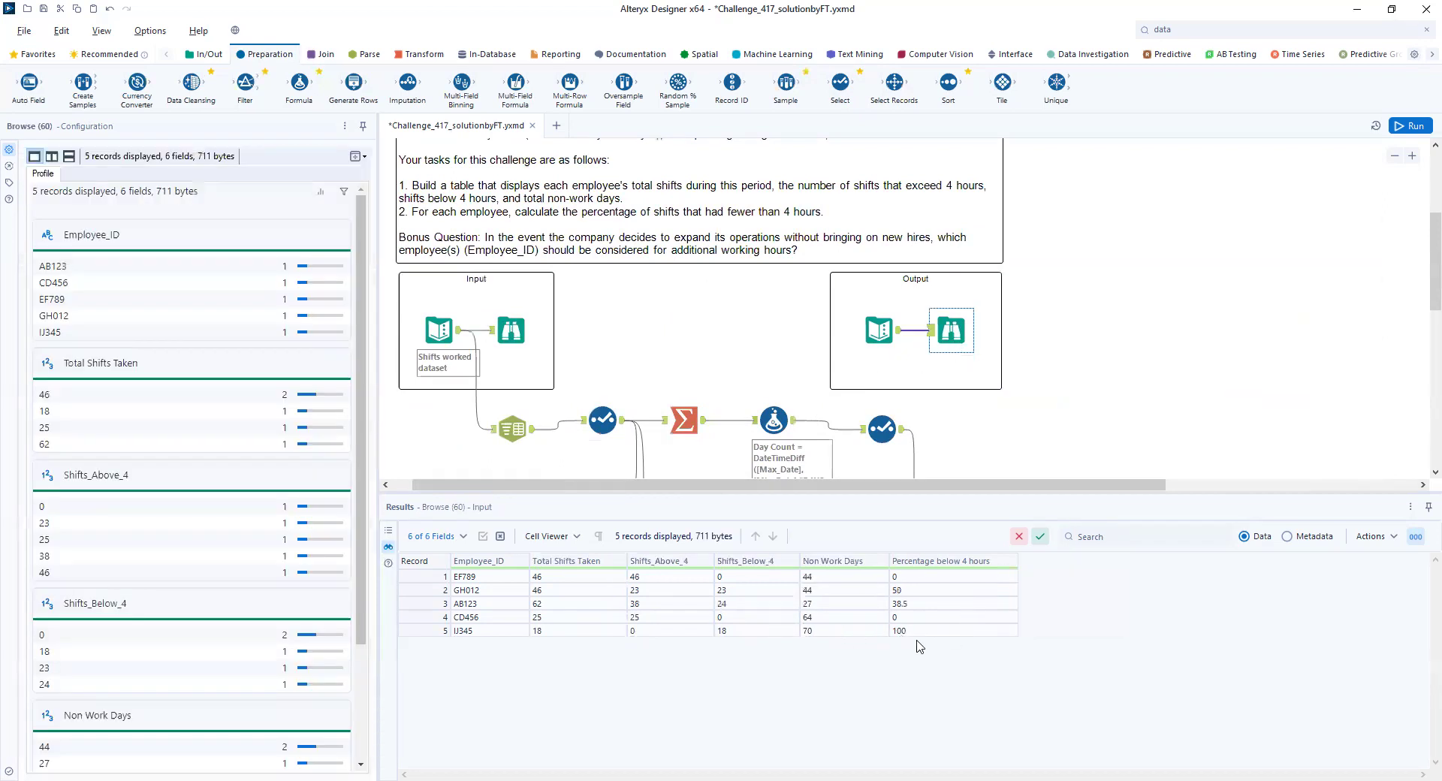
- Change the percentage expression's divisor to [Working Days] in the last Formula tool and rerun the workflow
{"action": "scroll", "coordinate": [1100, 383], "scroll_direction": "down", "scroll_amount": 5}
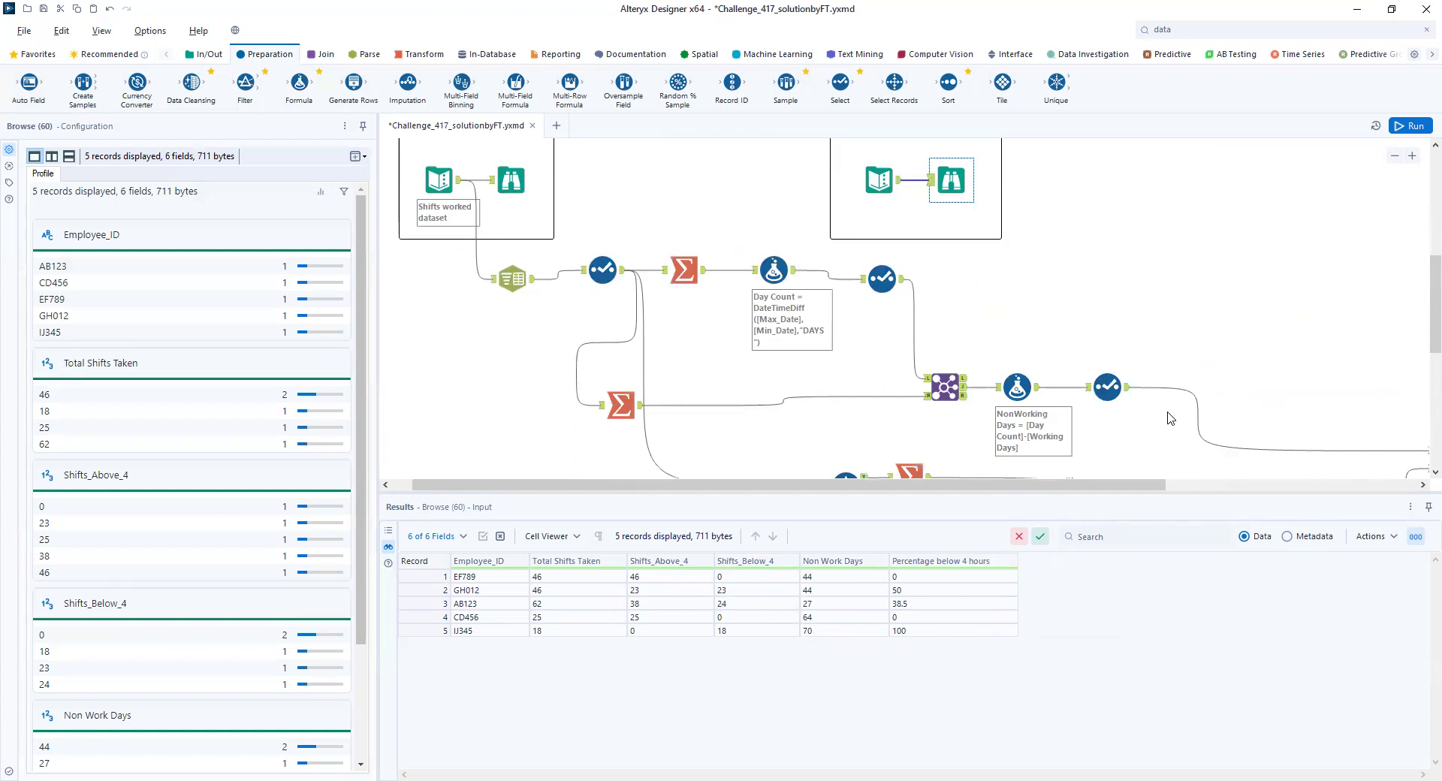
{"action": "scroll", "coordinate": [1168, 418], "scroll_direction": "down", "scroll_amount": 6}
{"action": "left_click_drag", "start_coordinate": [1125, 484], "coordinate": [1340, 484]}
{"action": "left_click", "coordinate": [1231, 279]}
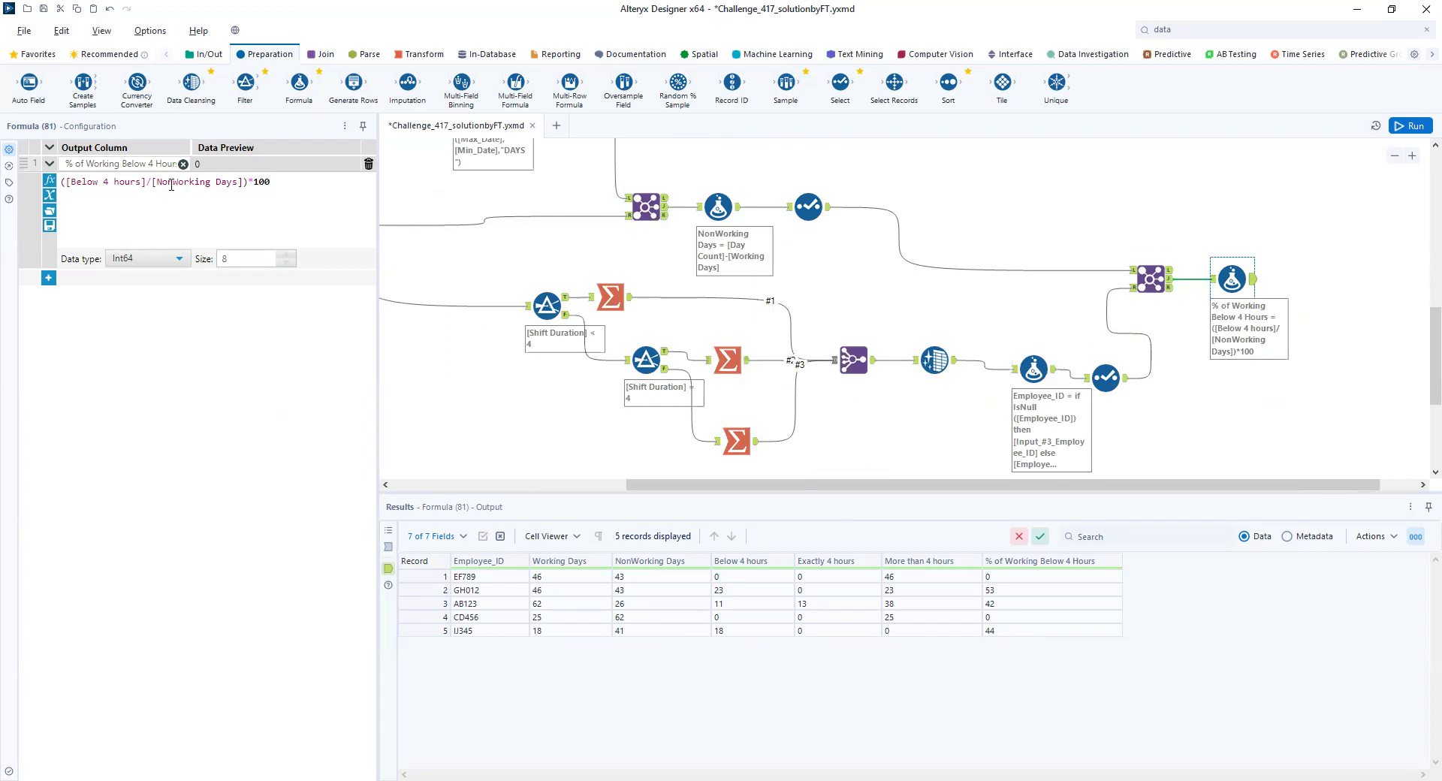
{"action": "key", "text": "BackSpace"}
{"action": "key", "text": "BackSpace"}
{"action": "key", "text": "BackSpace"}
{"action": "left_click", "coordinate": [1409, 126]}
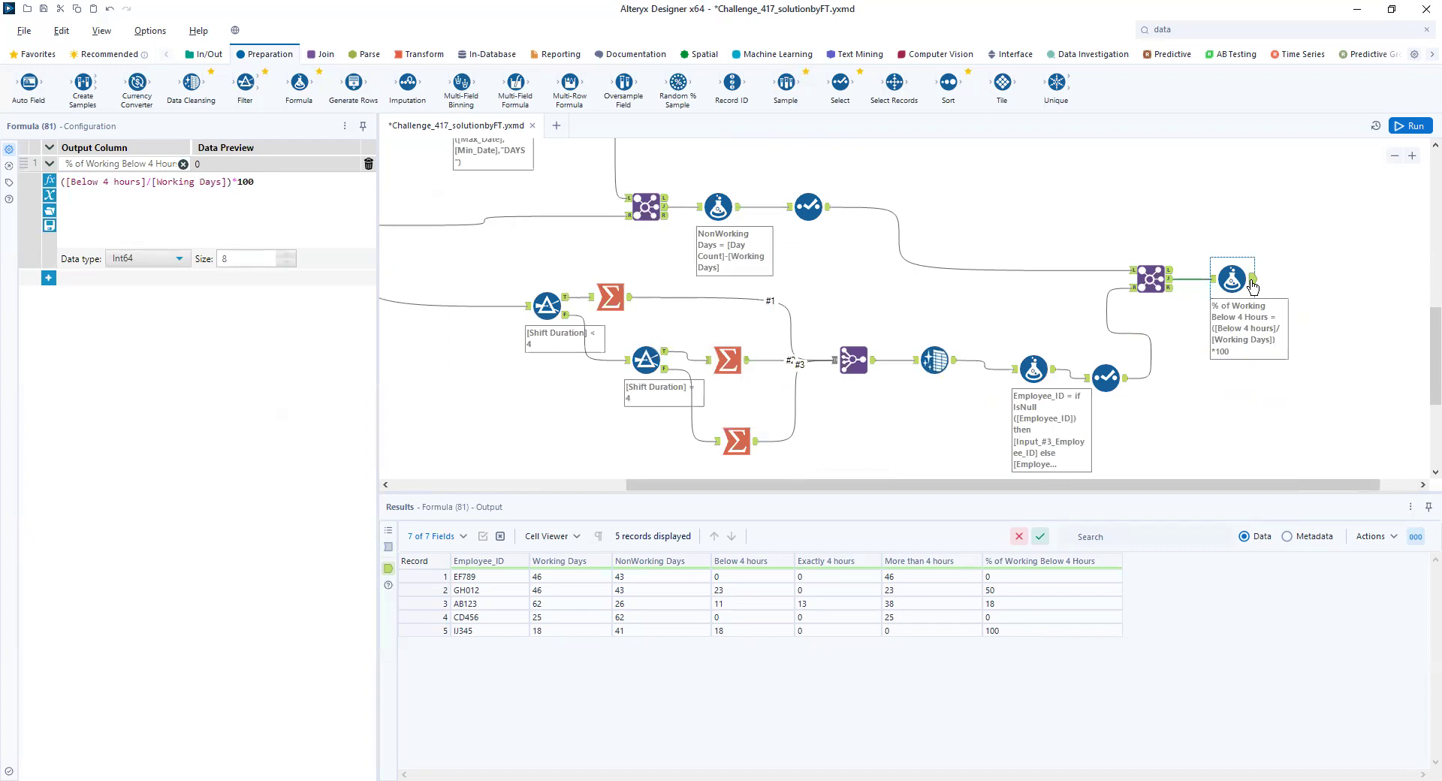
- Read the challenge's tasks and the bonus question about which employees to consider for additional working hours
{"action": "scroll", "coordinate": [1339, 193], "scroll_direction": "up", "scroll_amount": 4}
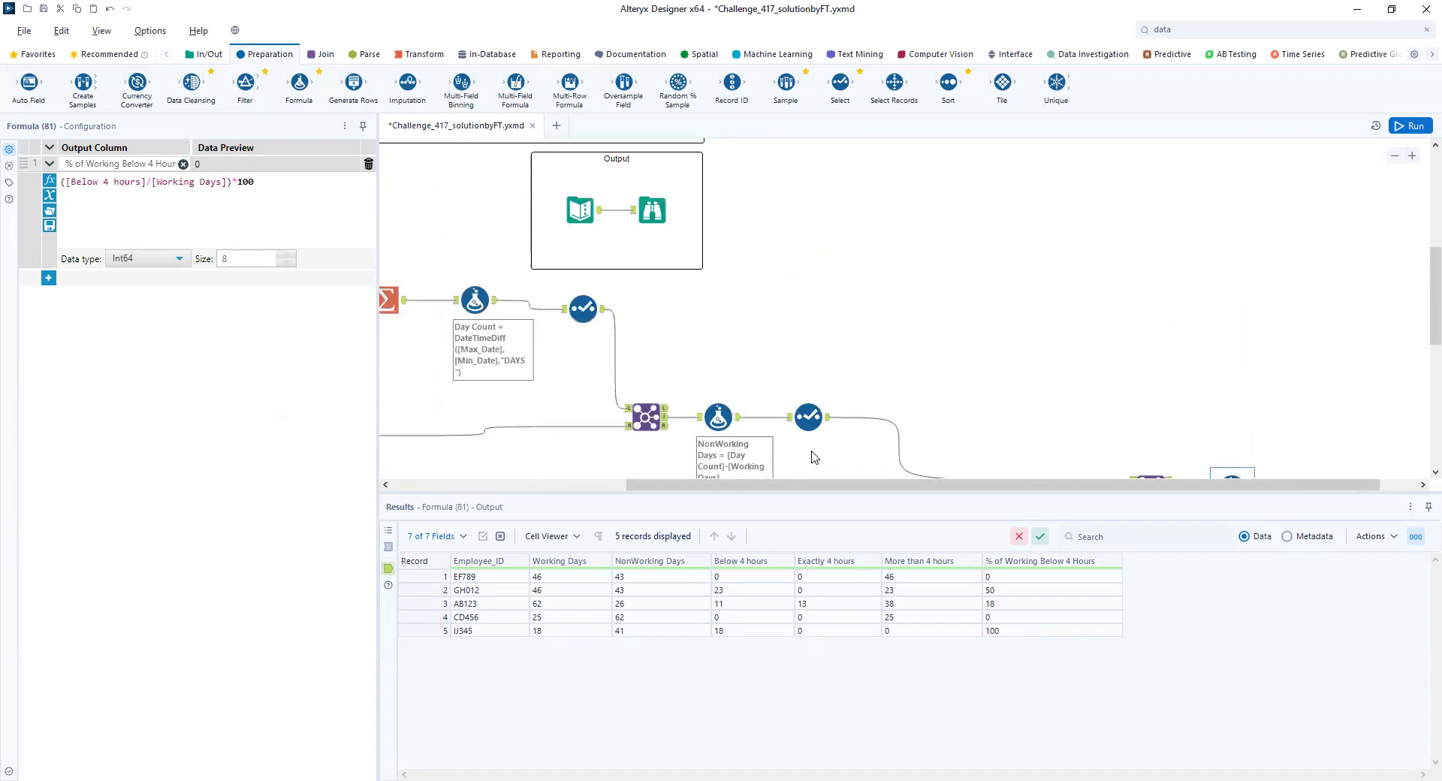
{"action": "left_click_drag", "start_coordinate": [783, 487], "coordinate": [462, 471]}
{"action": "left_click", "coordinate": [711, 300]}
{"action": "scroll", "coordinate": [697, 263], "scroll_direction": "up", "scroll_amount": 2}
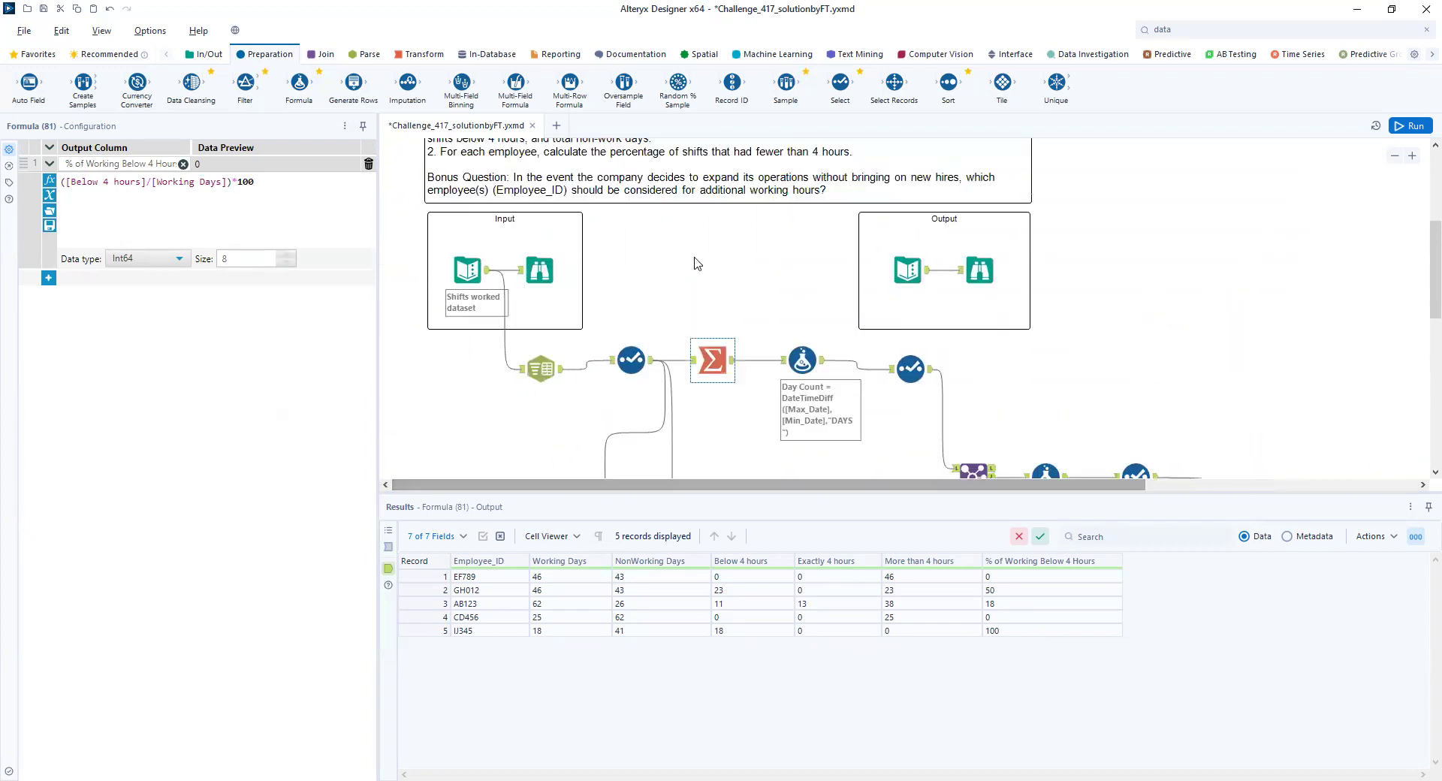
{"action": "scroll", "coordinate": [697, 264], "scroll_direction": "up", "scroll_amount": 3}
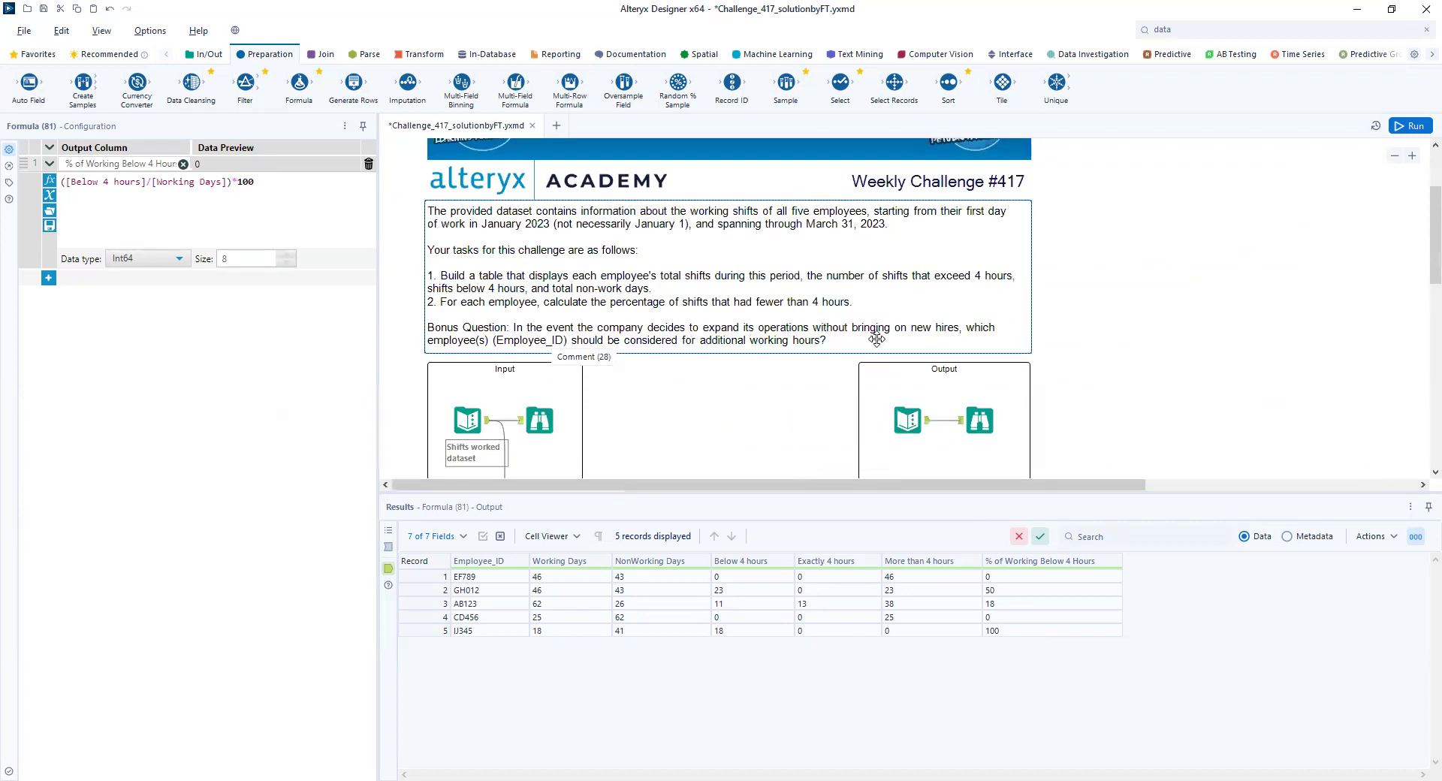
{"action": "scroll", "coordinate": [772, 344], "scroll_direction": "down", "scroll_amount": 1}
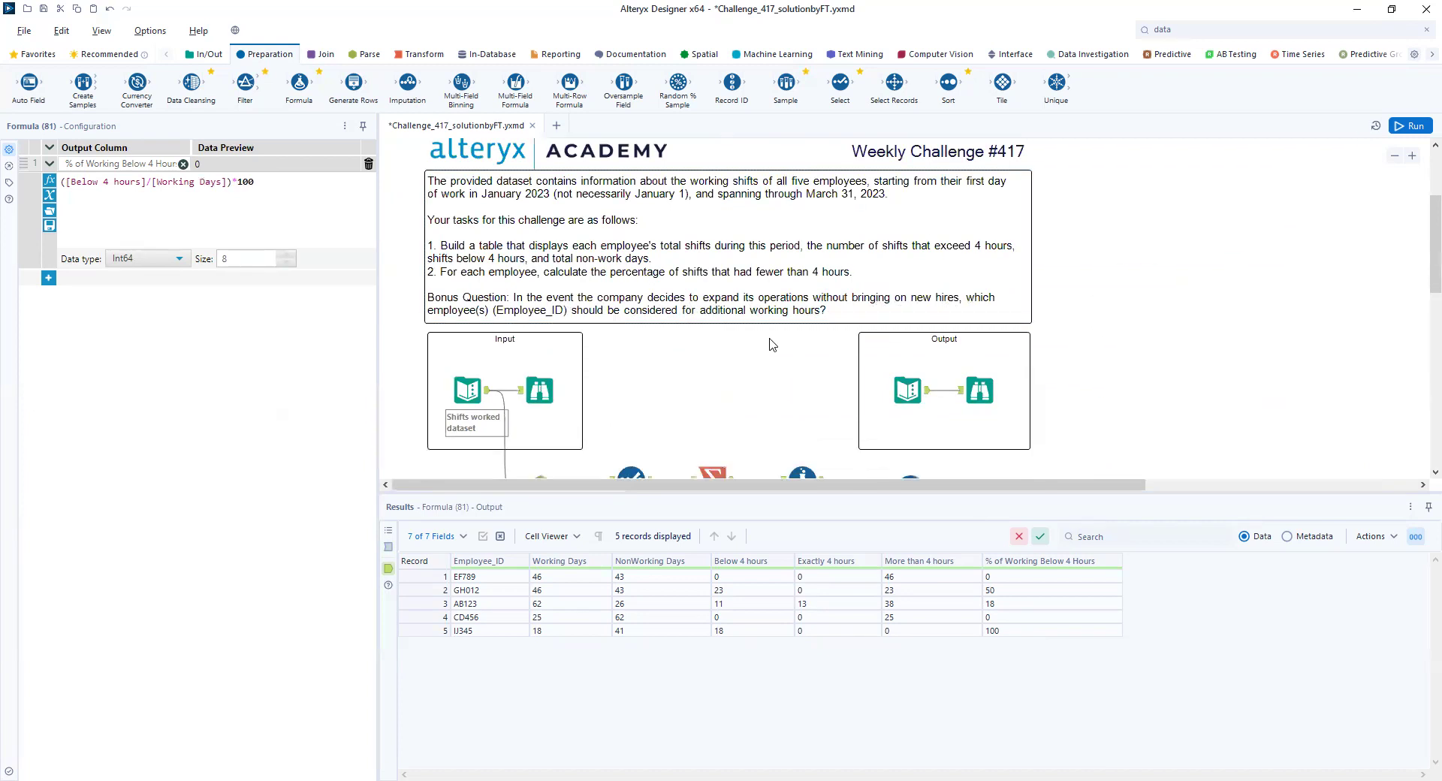
- Undo the accidental displacement of the Join Multiple tool on the canvas
{"action": "scroll", "coordinate": [772, 344], "scroll_direction": "down", "scroll_amount": 5}
{"action": "left_click_drag", "start_coordinate": [973, 484], "coordinate": [1208, 489]}
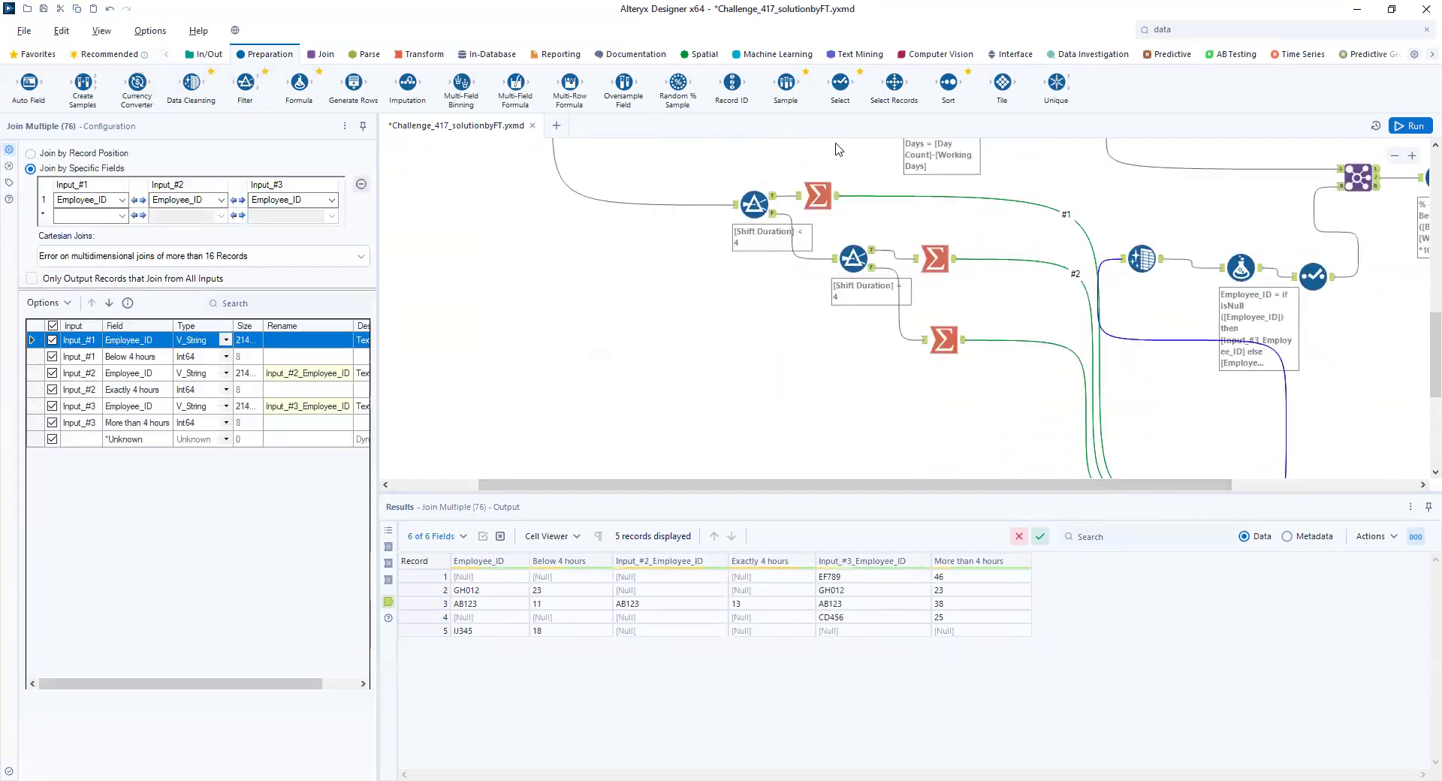
{"action": "left_click", "coordinate": [110, 9]}
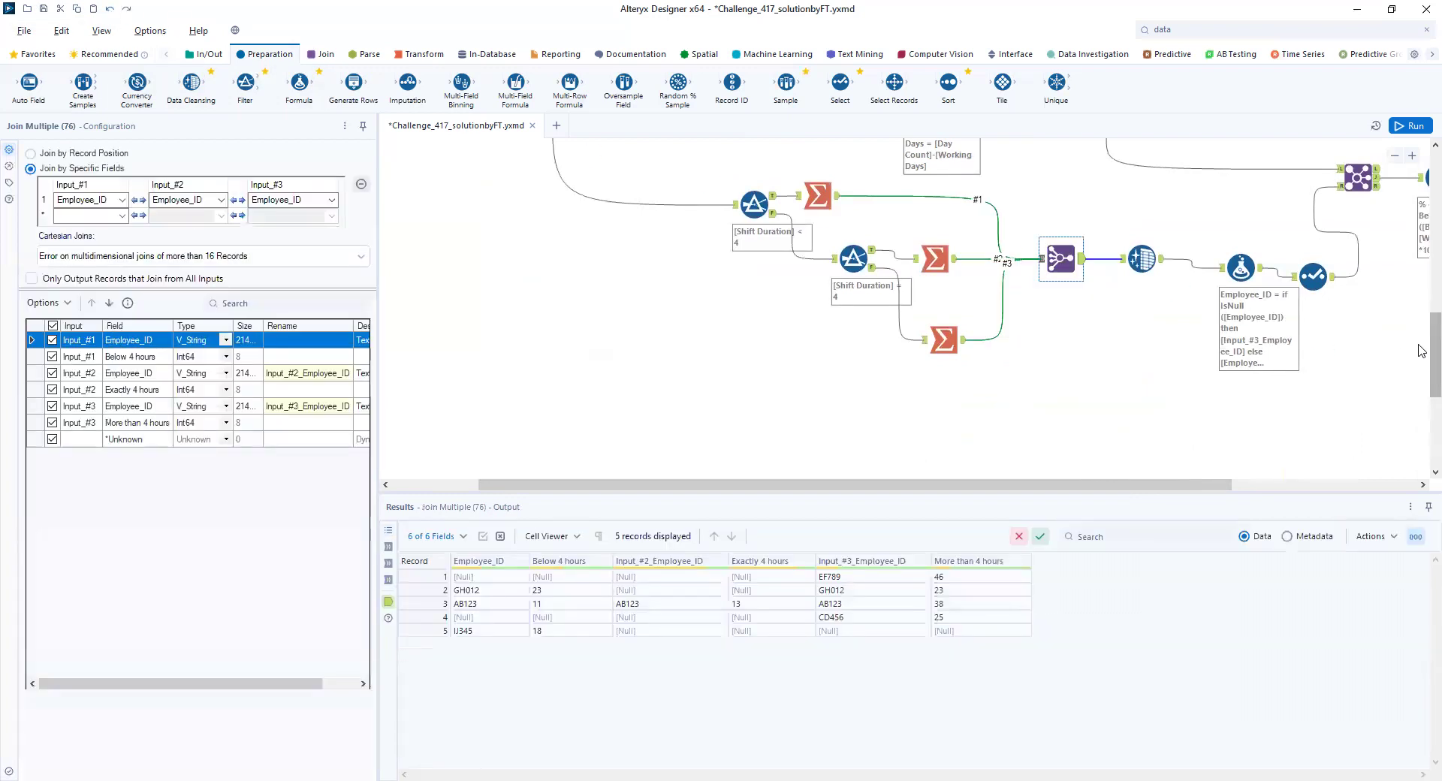
- Add a Formula tool after the percentage Formula tool and name its new output column Additional Work Hour
{"action": "left_click_drag", "start_coordinate": [1090, 485], "coordinate": [1348, 492]}
{"action": "left_click", "coordinate": [1179, 182]}
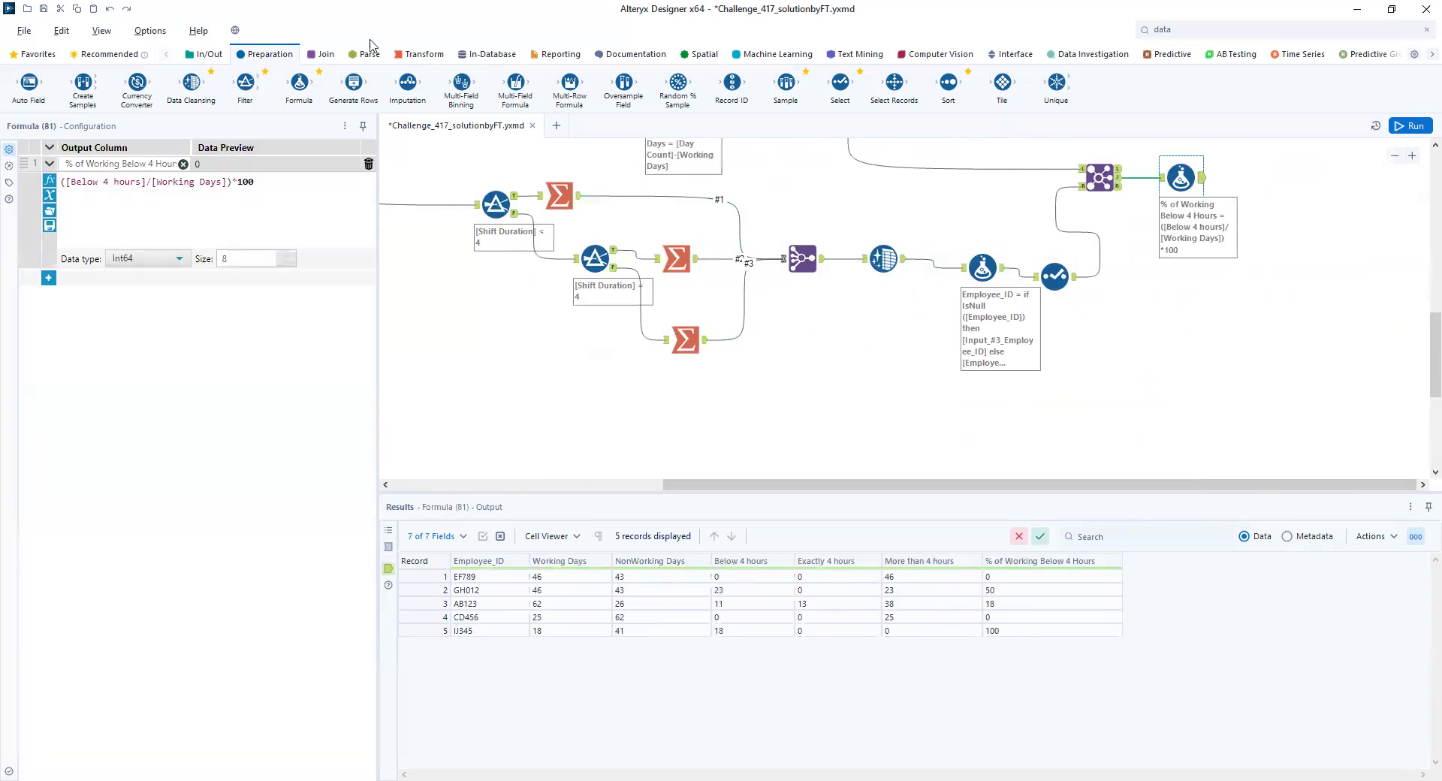
{"action": "left_click_drag", "start_coordinate": [299, 81], "coordinate": [1280, 187]}
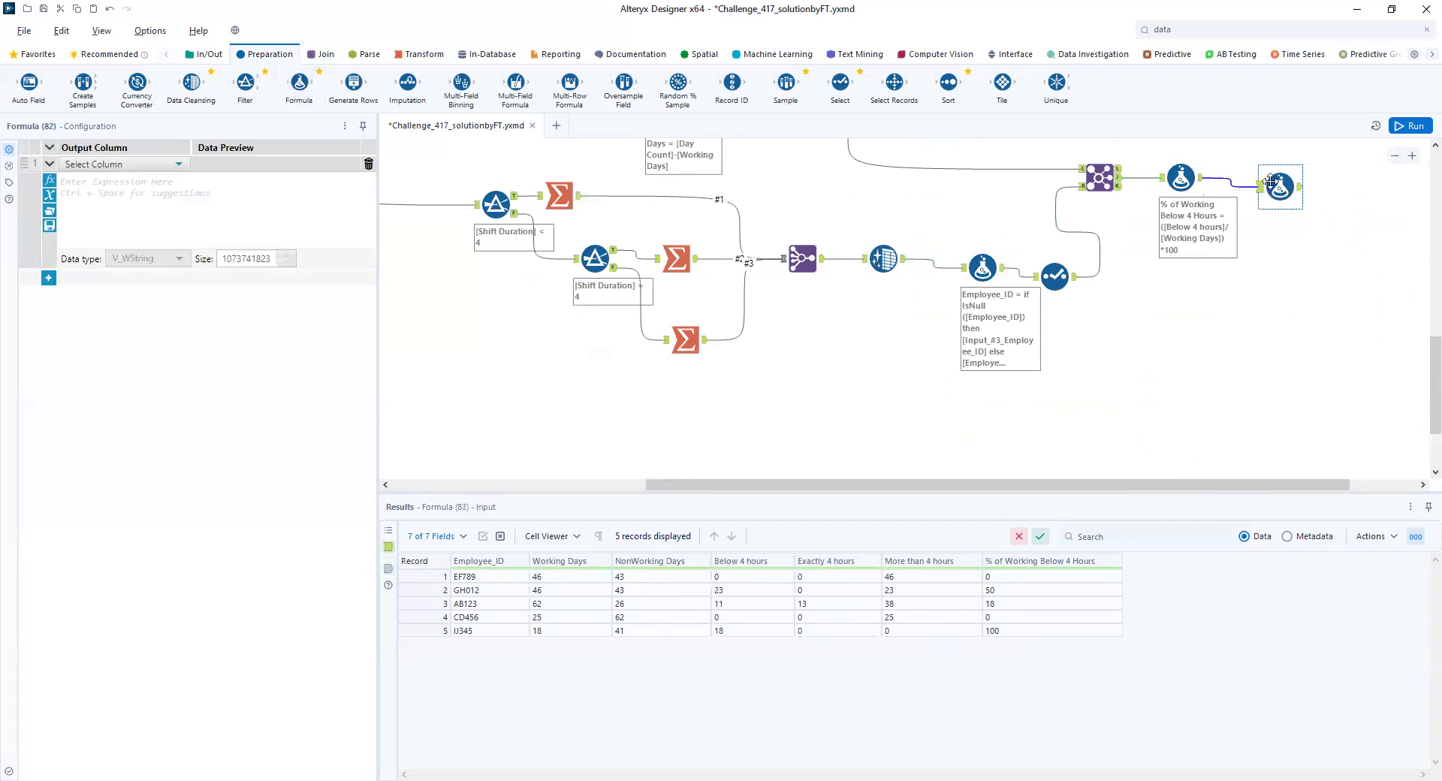
{"action": "left_click", "coordinate": [179, 166]}
{"action": "left_click", "coordinate": [161, 178]}
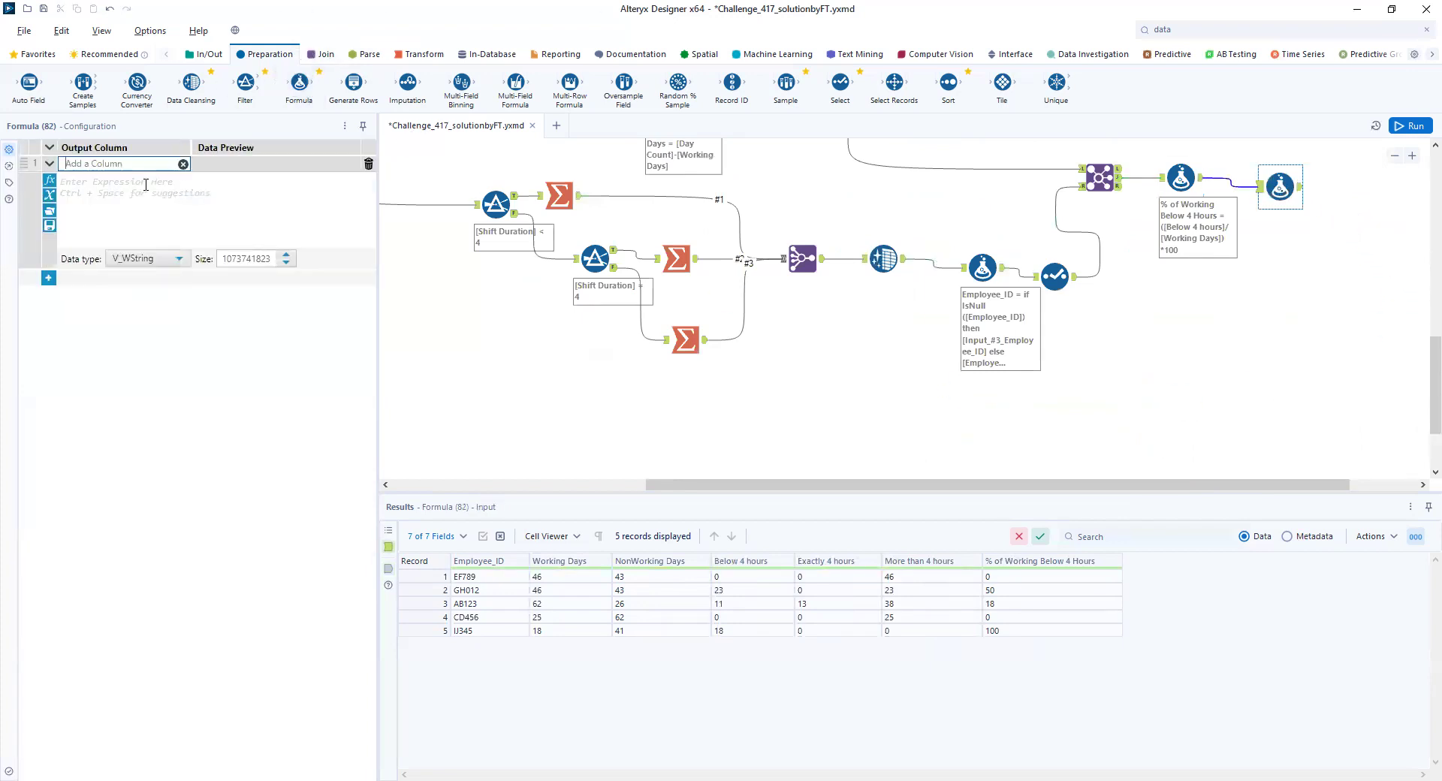
{"action": "type", "text": "Ad"}
{"action": "type", "text": "ditional Work Hour"}
- Enter if [% of Working Below 4 Hours]>50 then "Give them Extra Hours" else "Prioritize others" endif as the Additional Work Hour expression
{"action": "left_click", "coordinate": [155, 186]}
{"action": "type", "text": "if "}
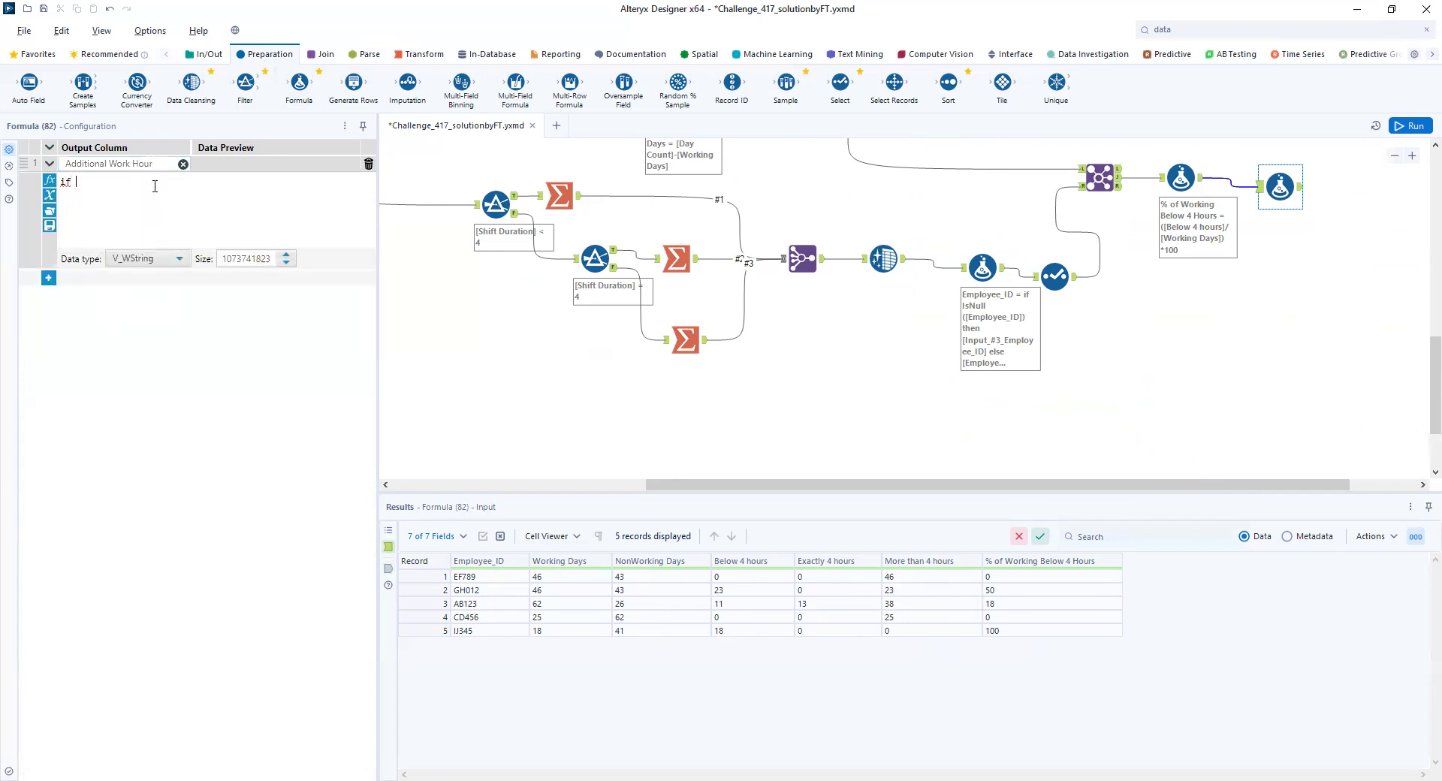
{"action": "type", "text": "["}
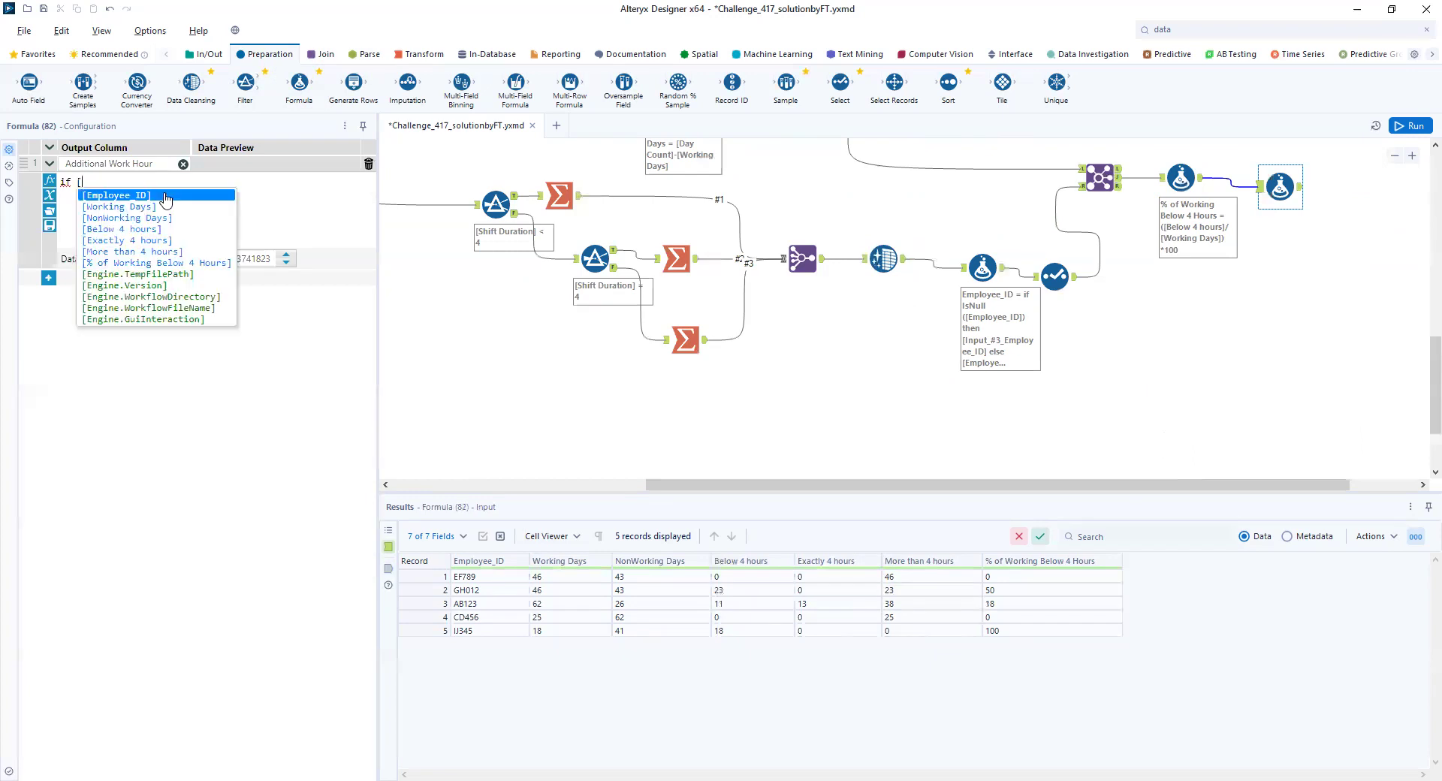
{"action": "left_click", "coordinate": [147, 267]}
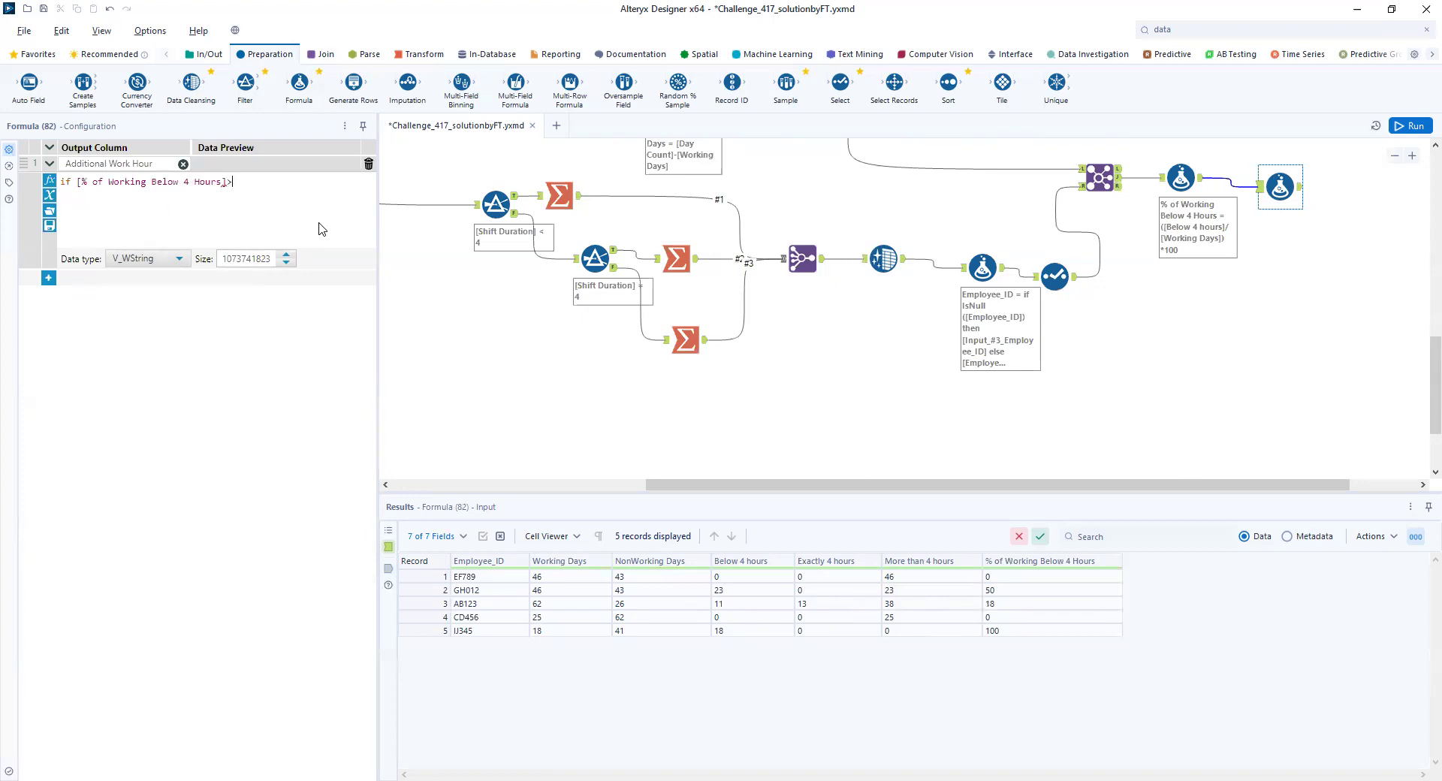
{"action": "type", "text": ">50 thrn"}
{"action": "key", "text": "BackSpace"}
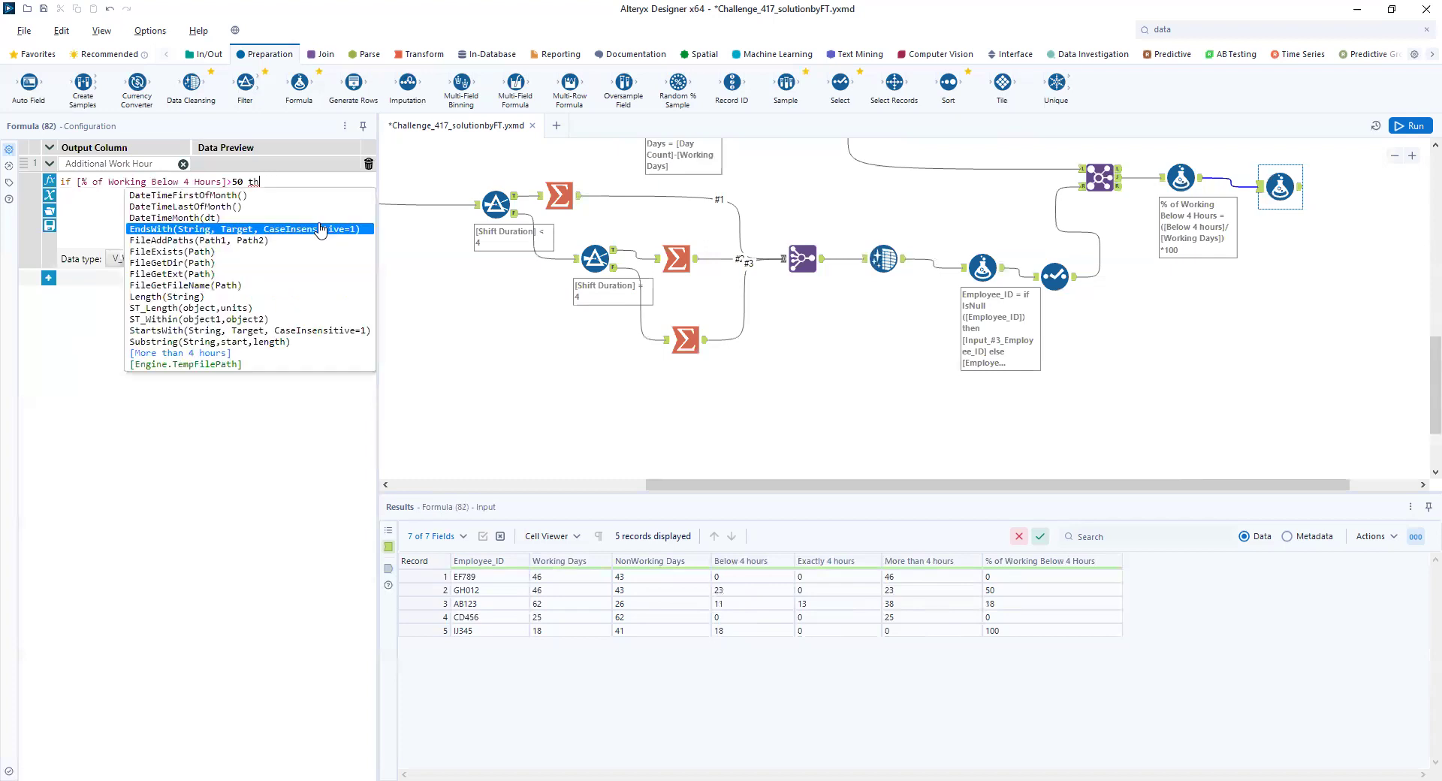
{"action": "type", "text": "en \"Give them Extra"}
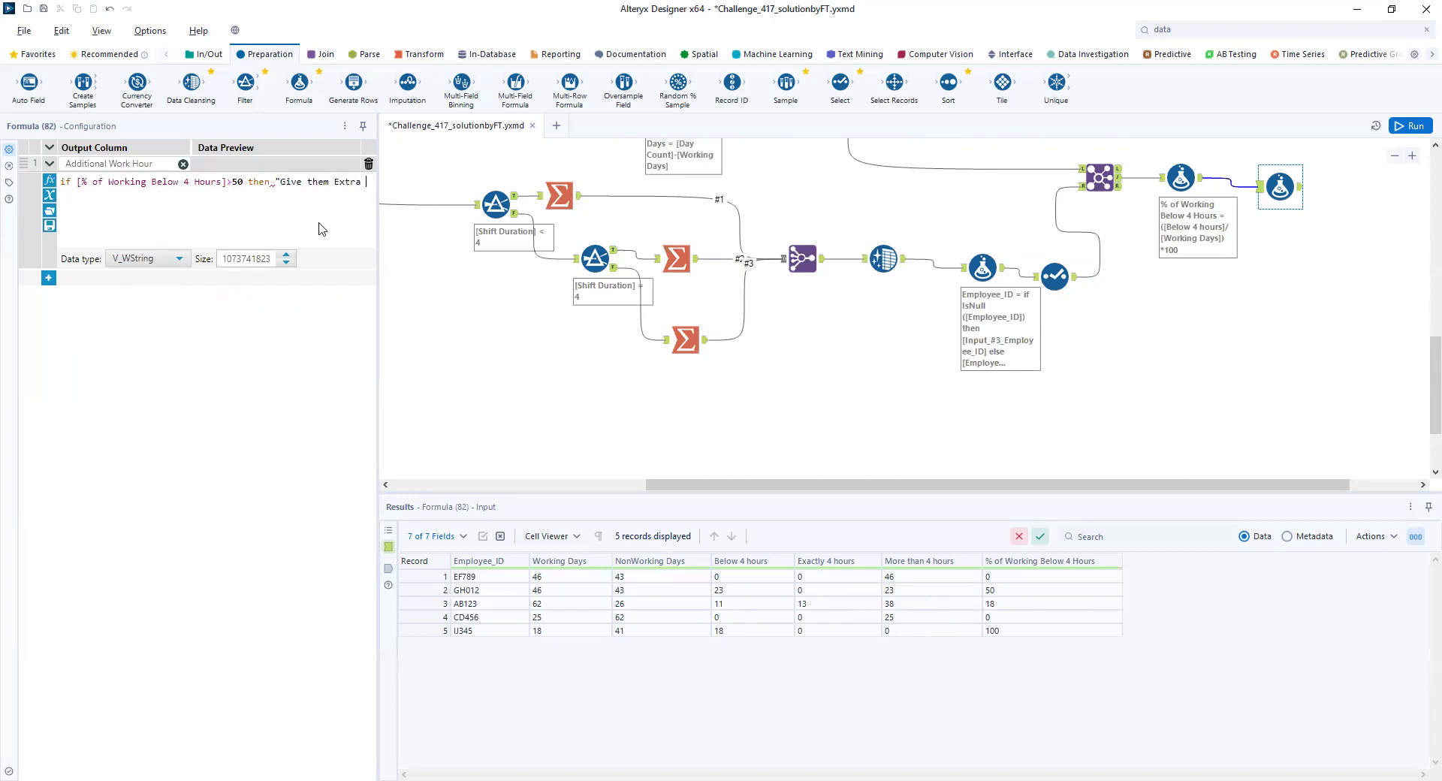
{"action": "type", "text": "ours\" te"}
{"action": "key", "text": "BackSpace"}
{"action": "key", "text": "BackSpace"}
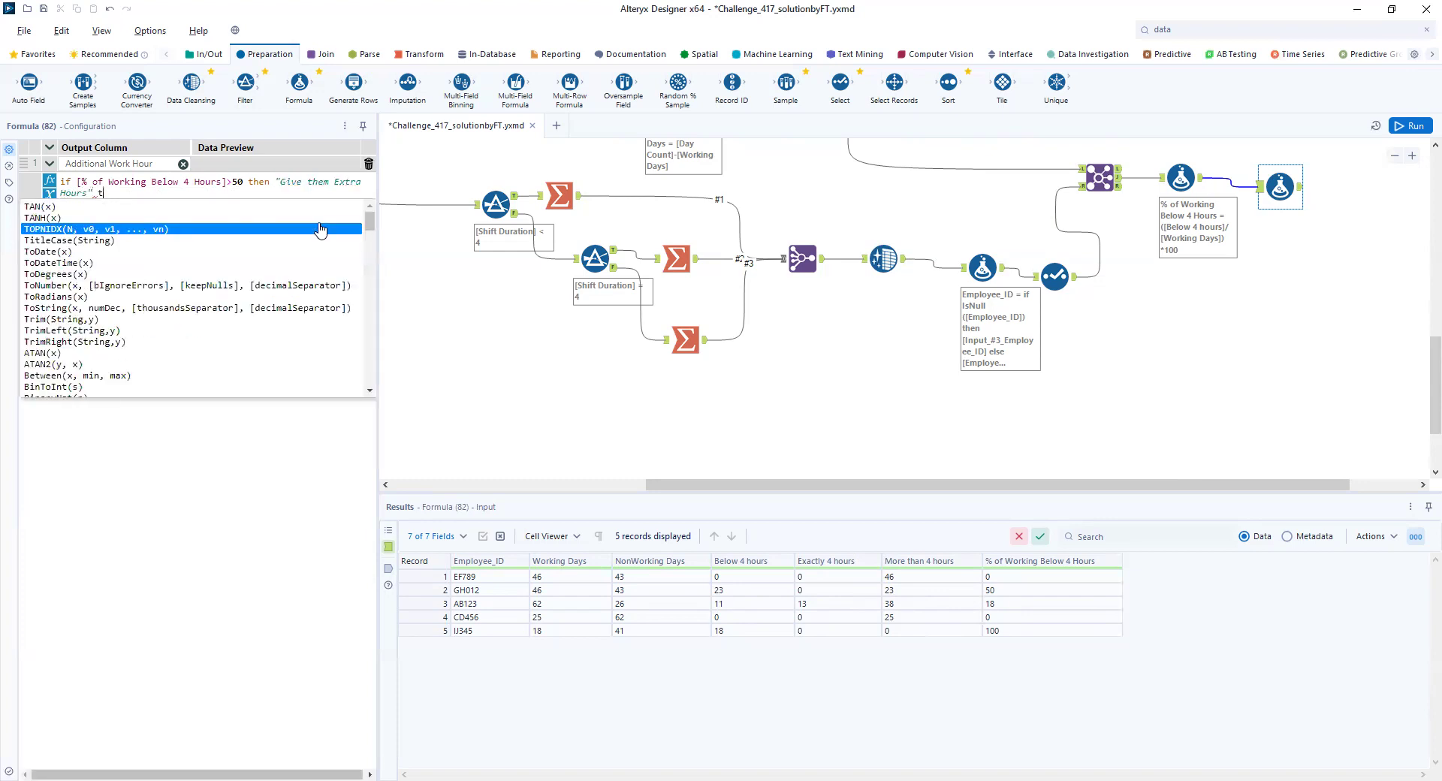
{"action": "type", "text": "else \"Prioritiz"}
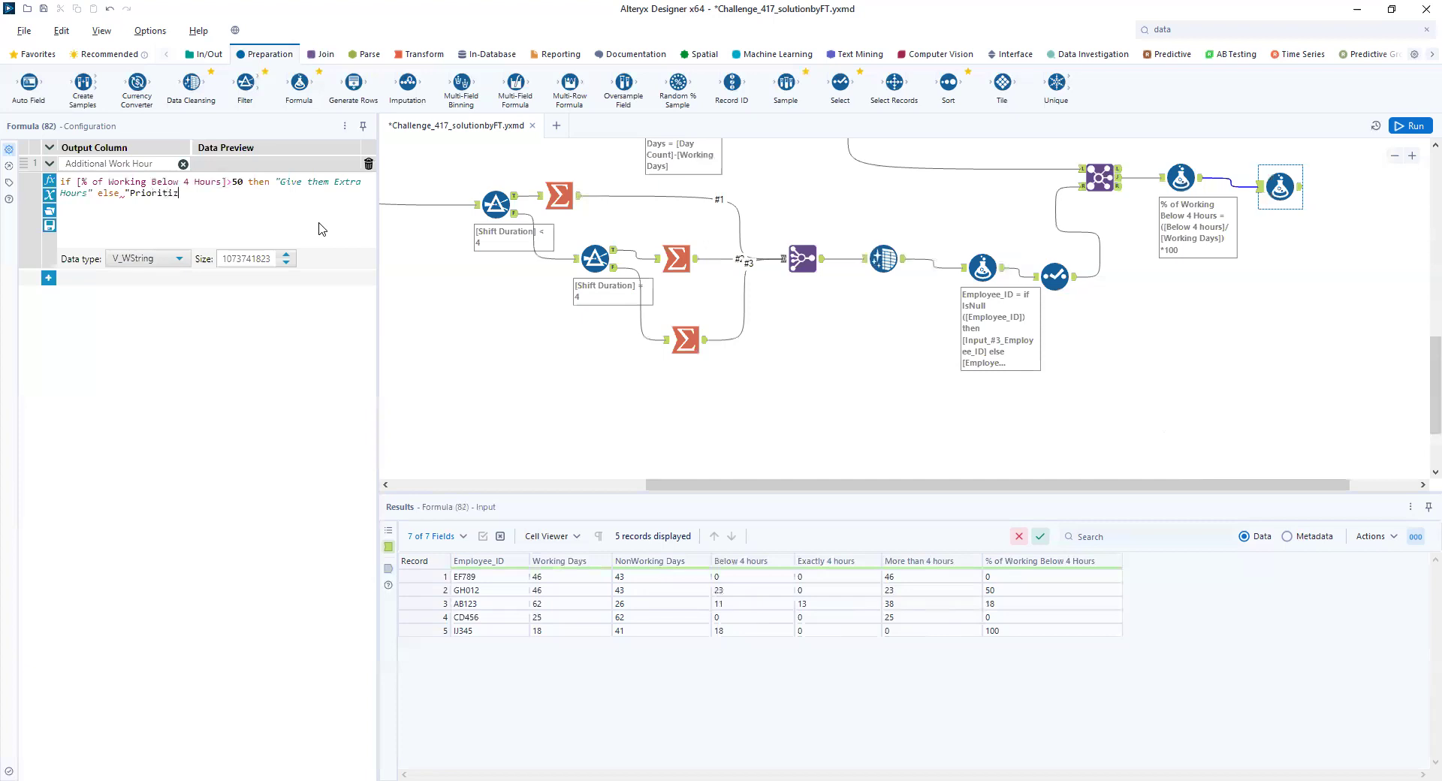
{"action": "type", "text": "\" endif"}
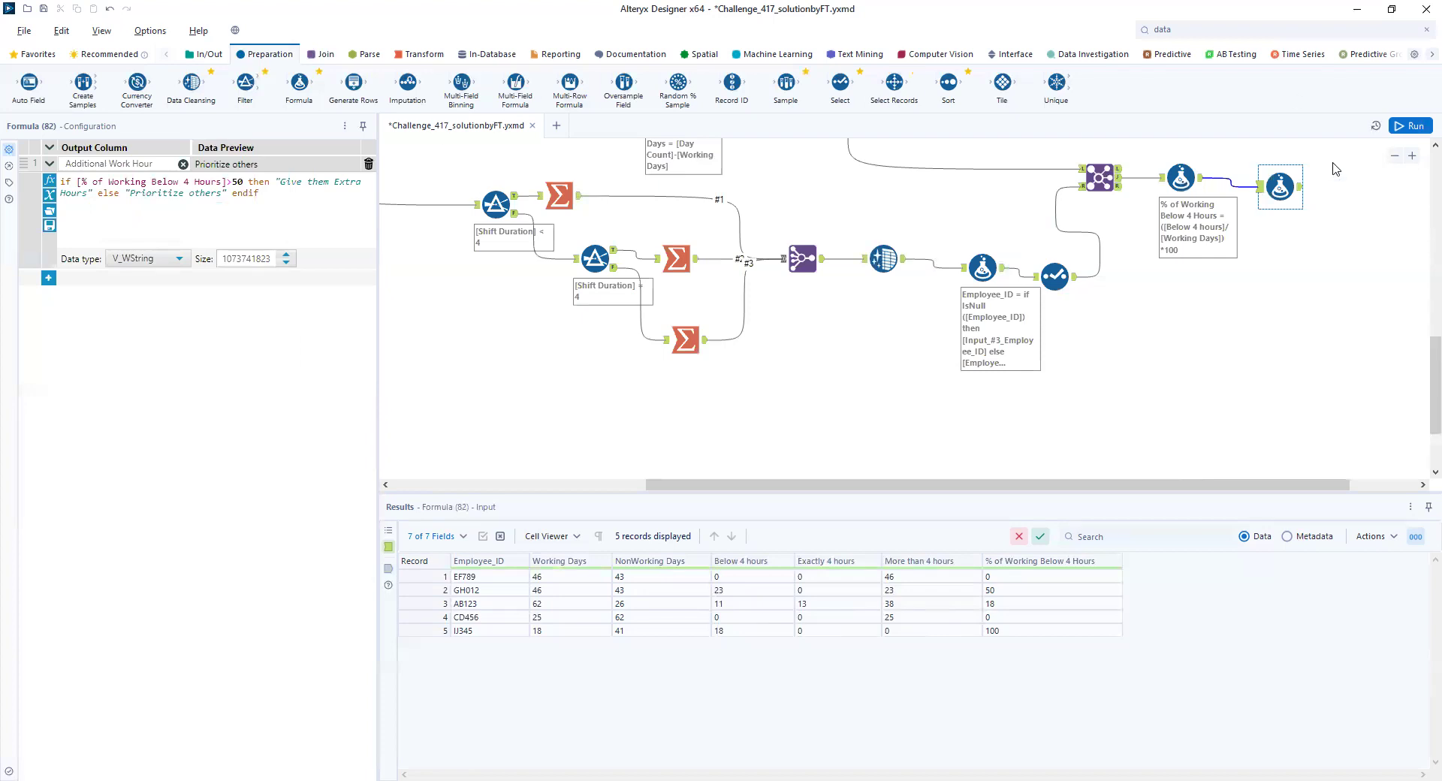
- Run the workflow and compare the last Formula tool's output with the expected results from the Output container's Browse tool
{"action": "left_click", "coordinate": [1409, 125]}
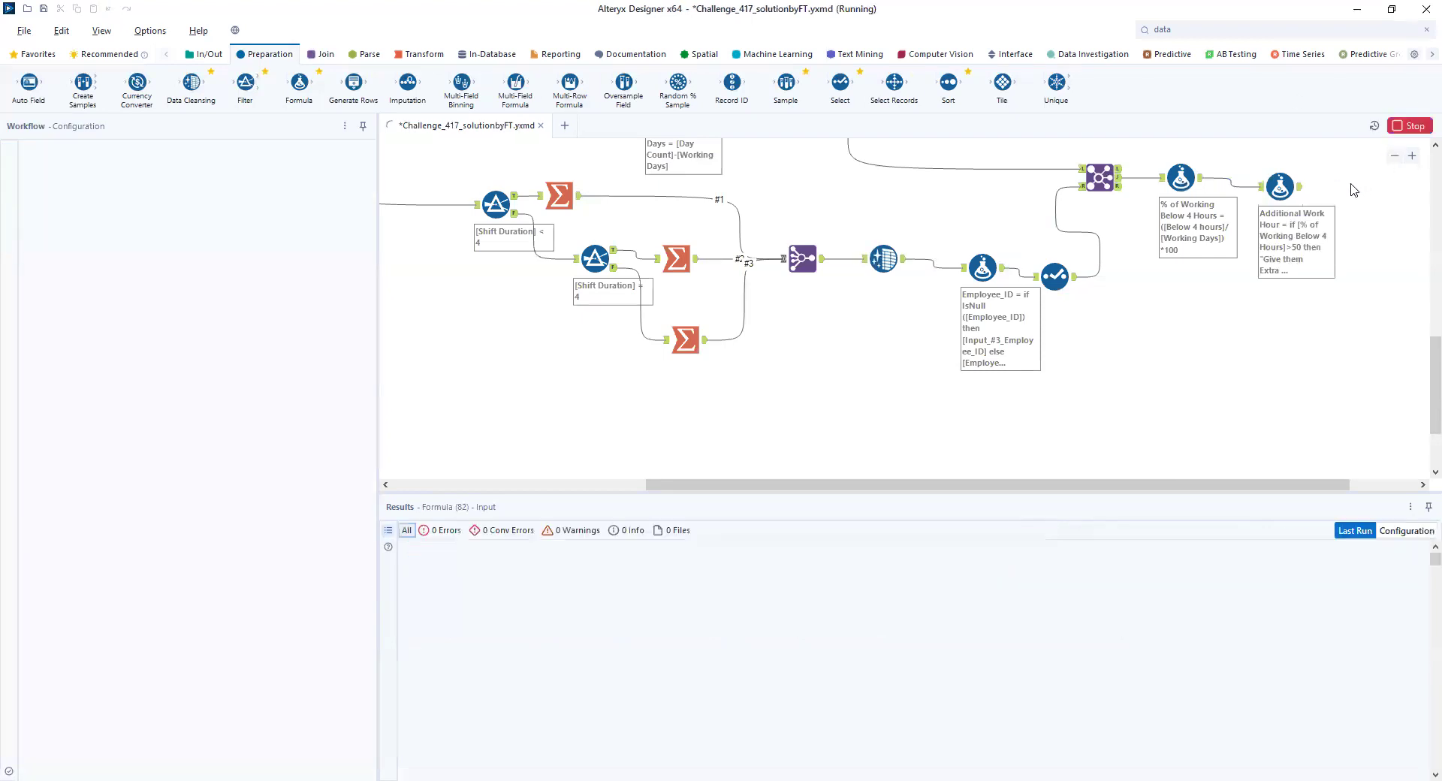
{"action": "left_click", "coordinate": [1301, 194]}
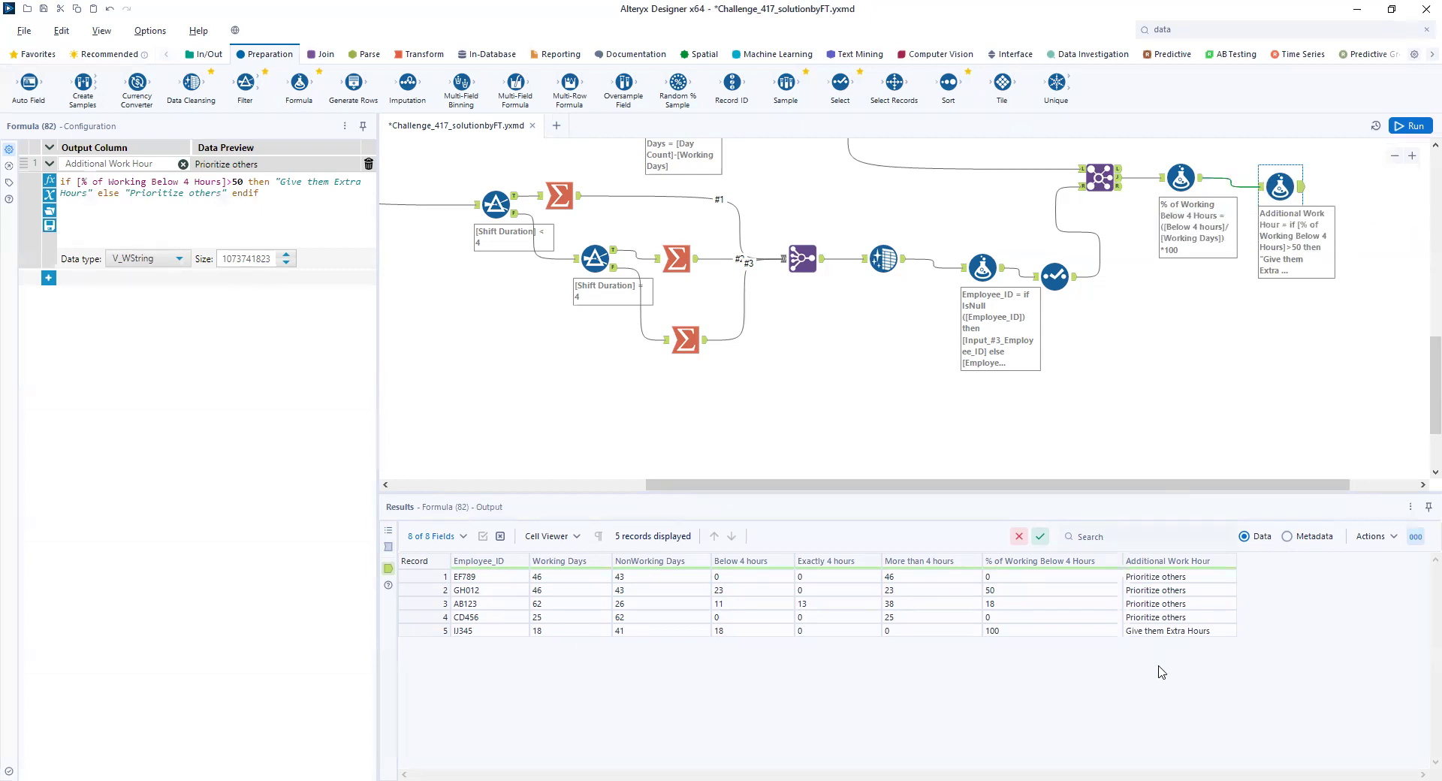
{"action": "scroll", "coordinate": [1098, 346], "scroll_direction": "up", "scroll_amount": 3}
{"action": "scroll", "coordinate": [1098, 345], "scroll_direction": "up", "scroll_amount": 5}
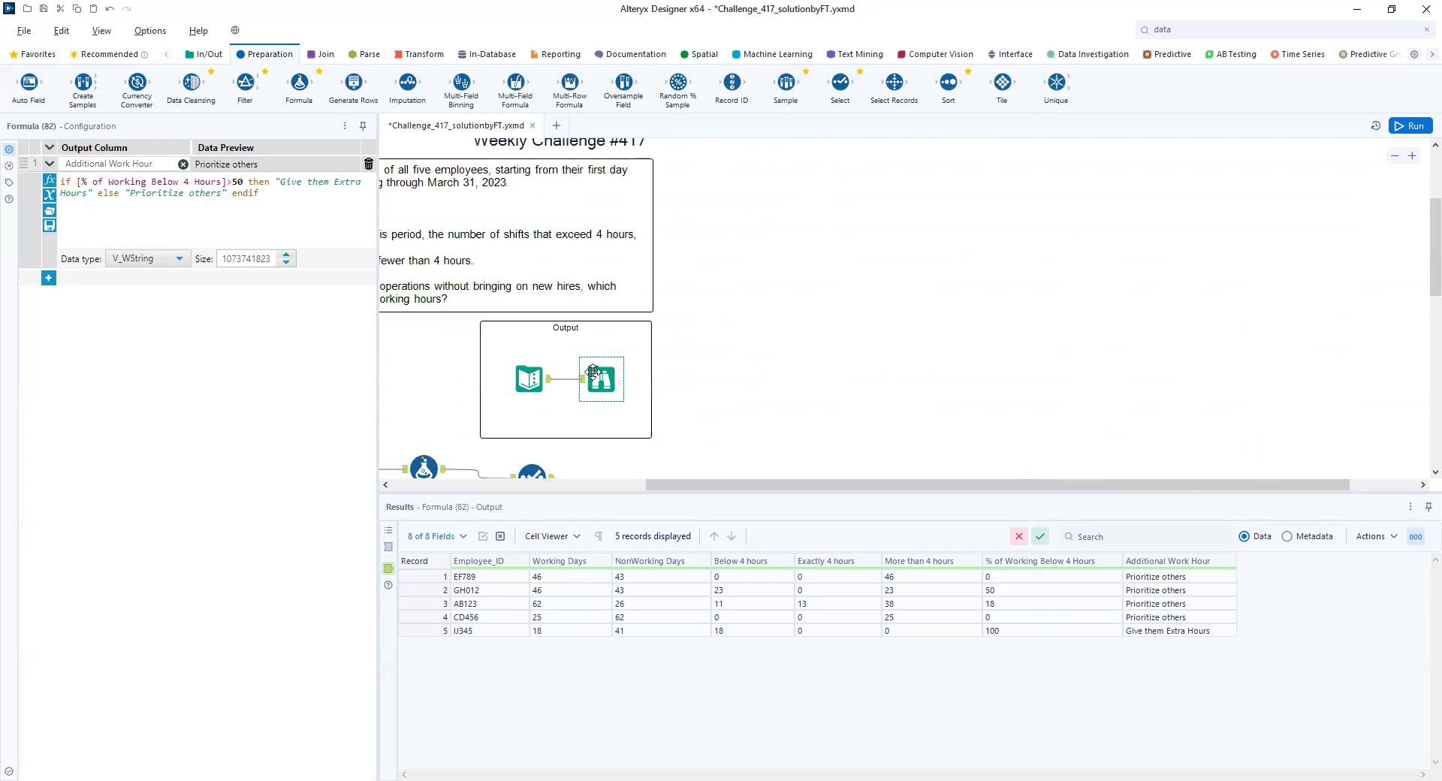
{"action": "left_click", "coordinate": [593, 371]}
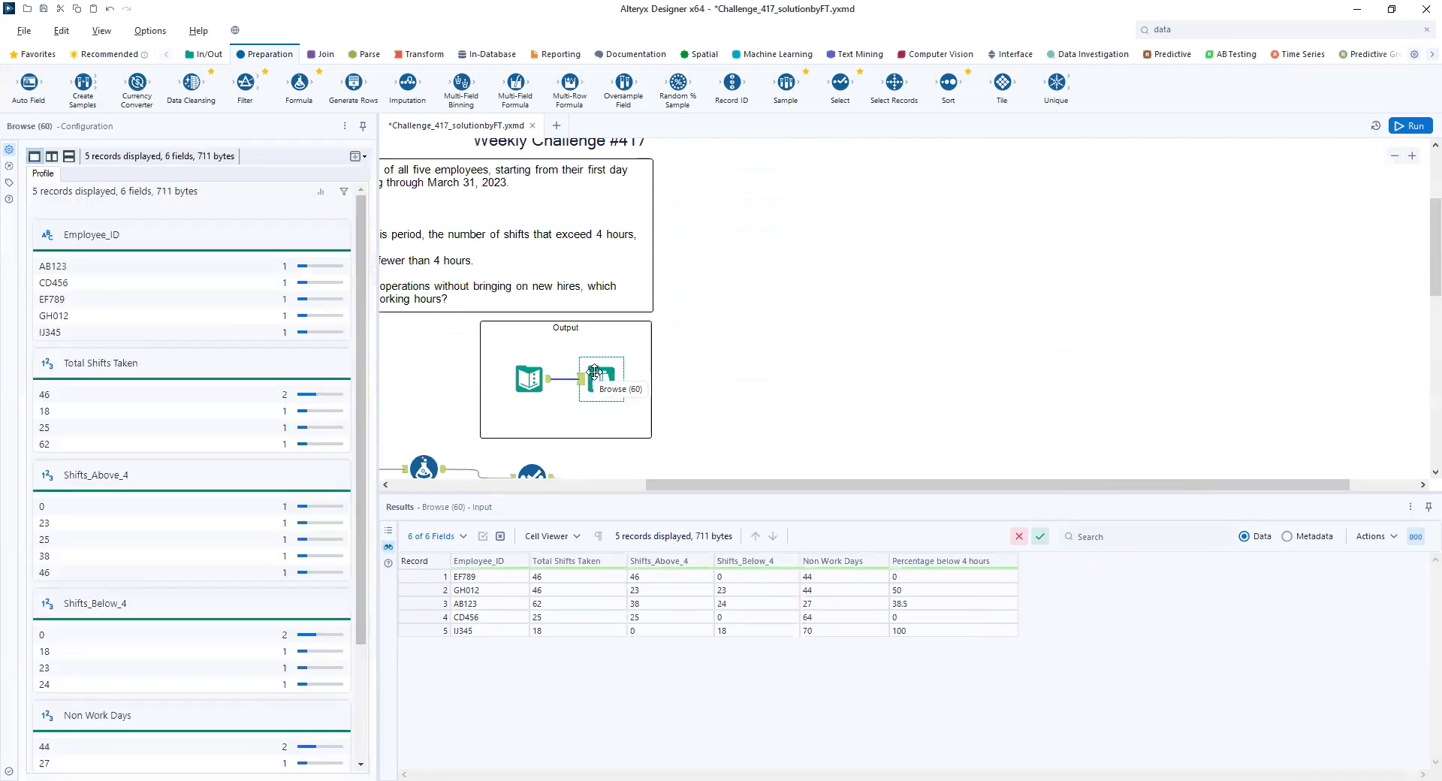
- Change the Additional Work Hour condition to >=50 in the last Formula tool and rerun the workflow
{"action": "scroll", "coordinate": [673, 370], "scroll_direction": "down", "scroll_amount": 5}
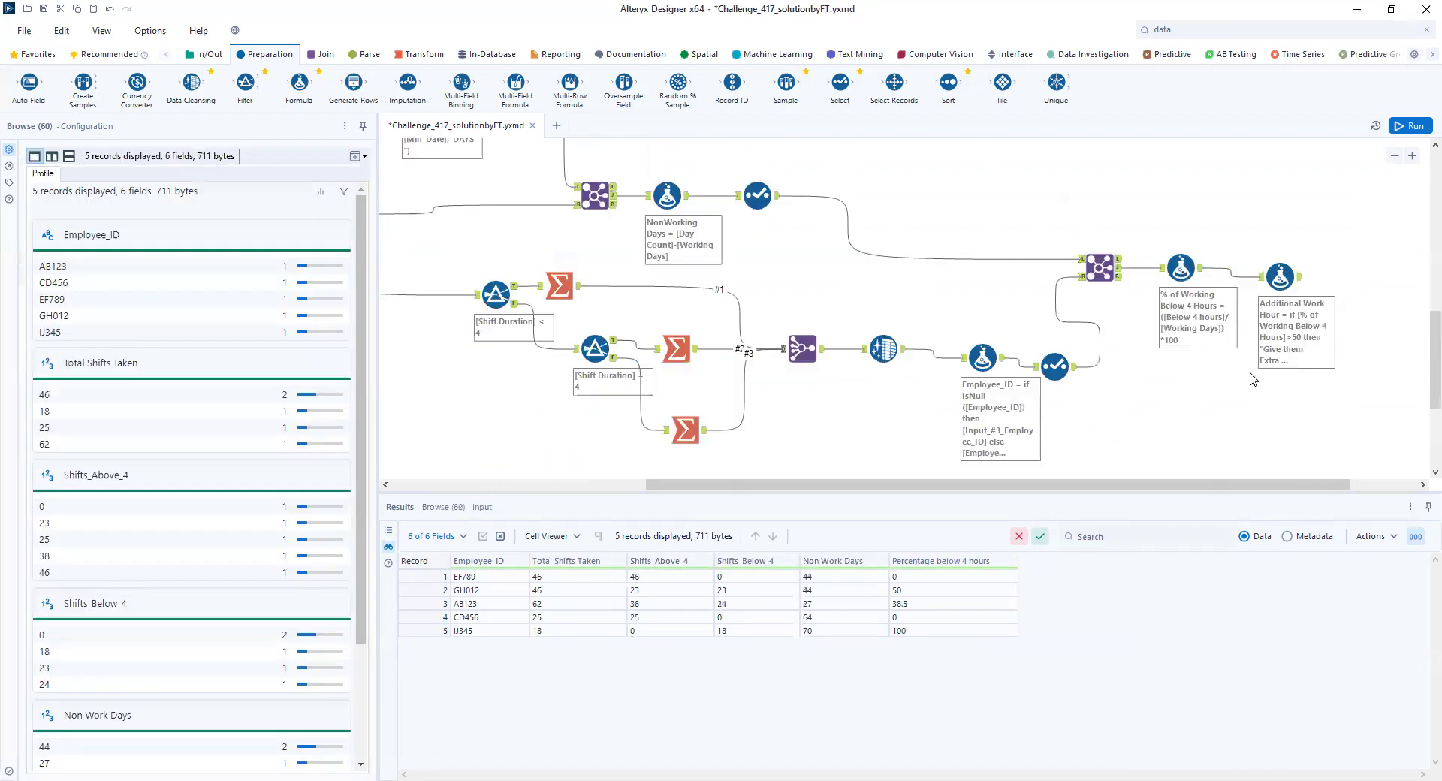
{"action": "left_click", "coordinate": [1293, 284]}
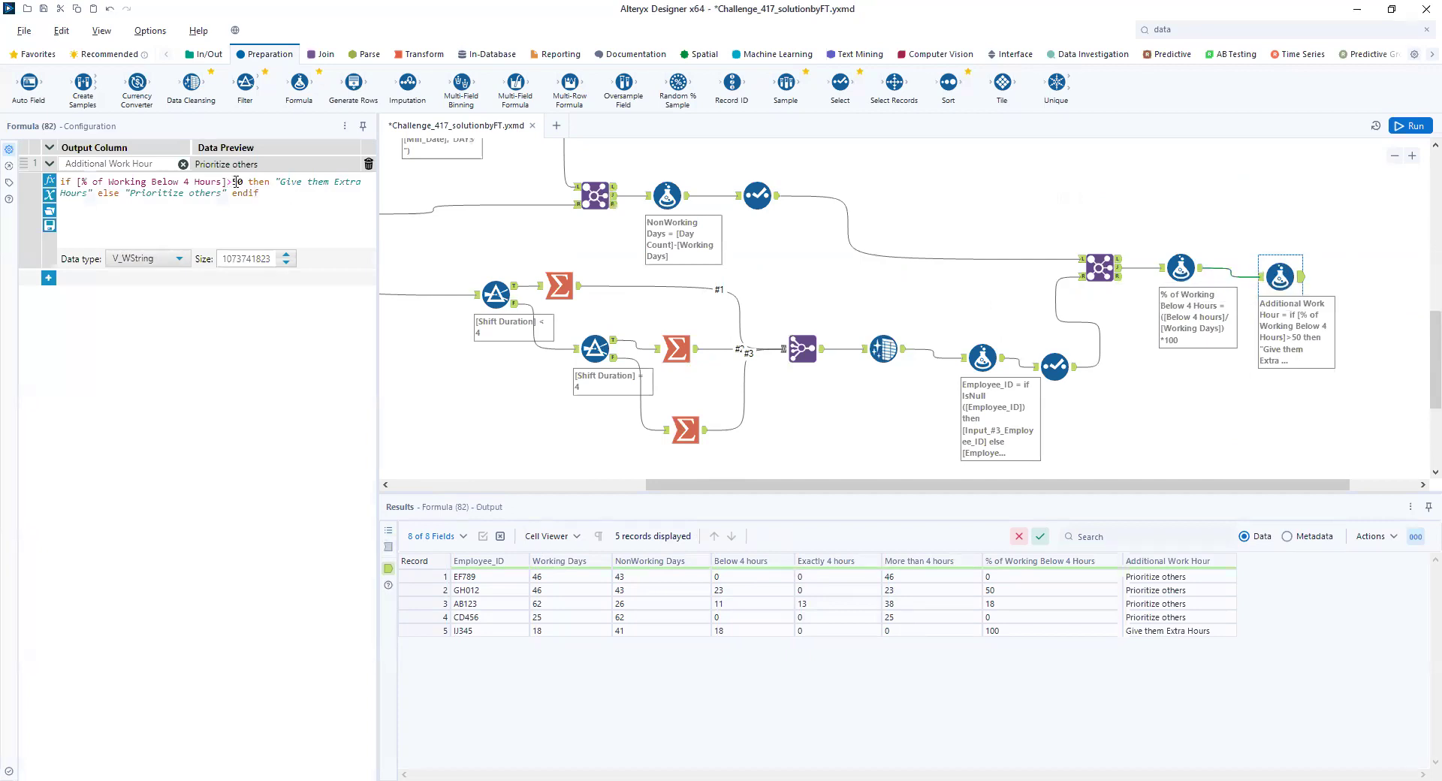
{"action": "type", "text": "="}
{"action": "left_click", "coordinate": [1409, 127]}
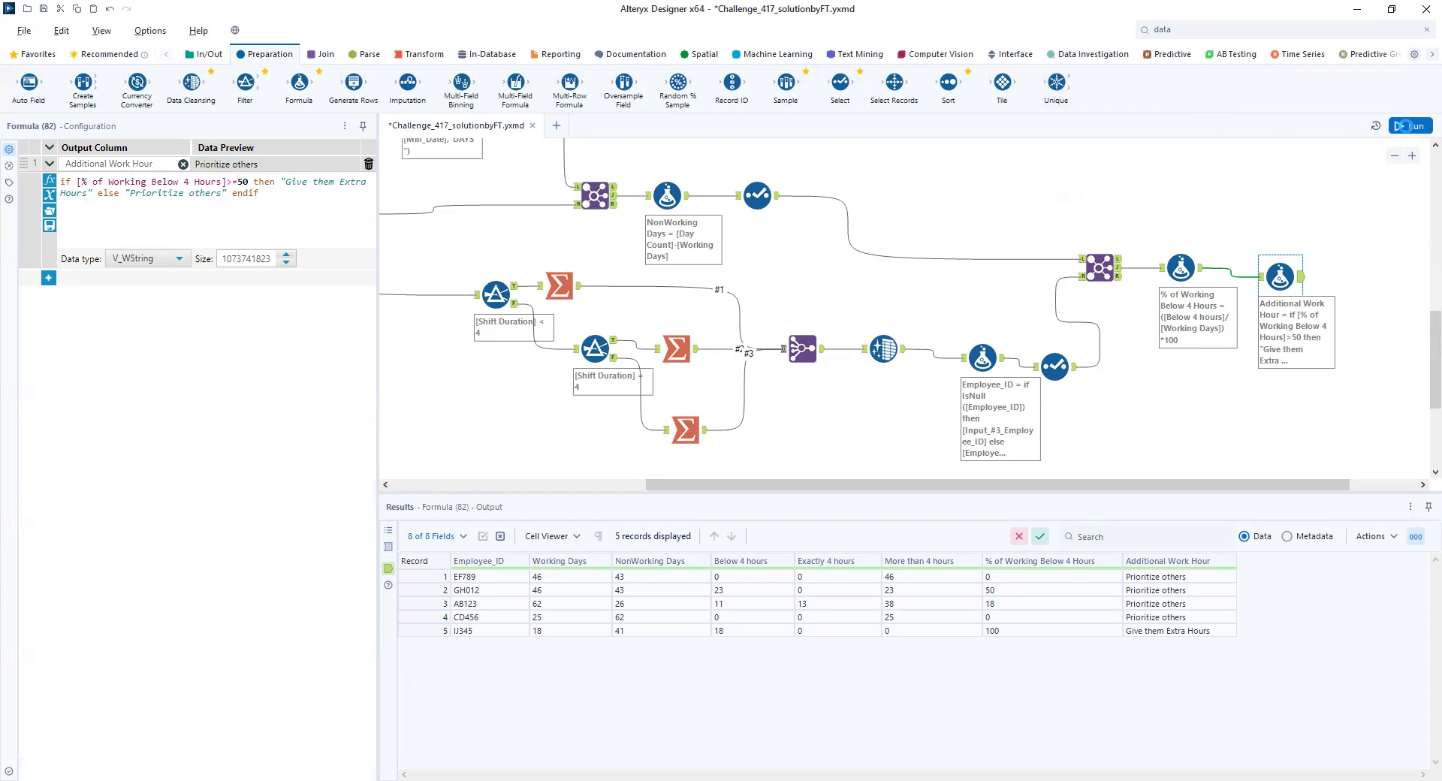